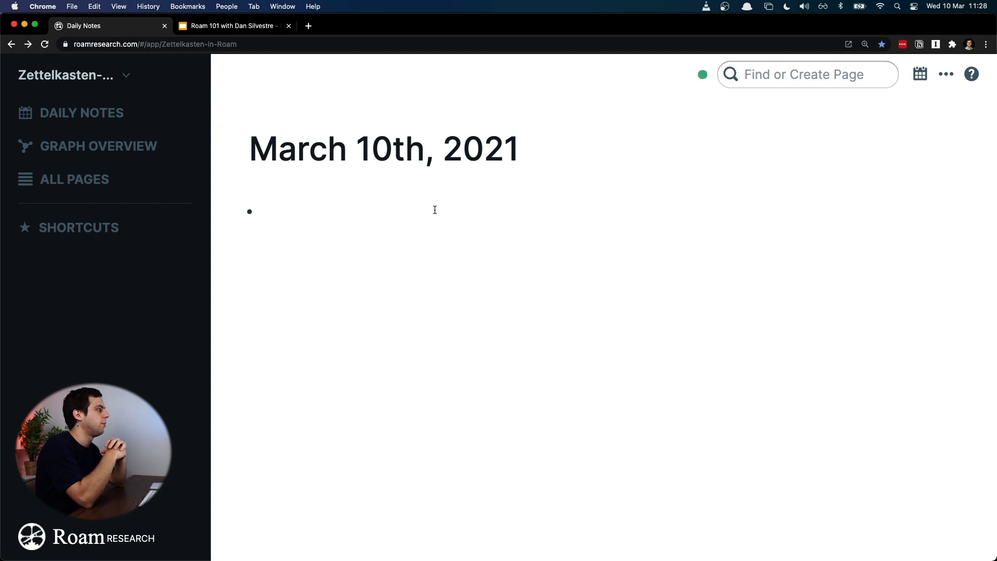
# Step: Look through the earlier daily notes from March 9th back to March 6th, 2021, and return to March 10th
pyautogui.click(358, 209)
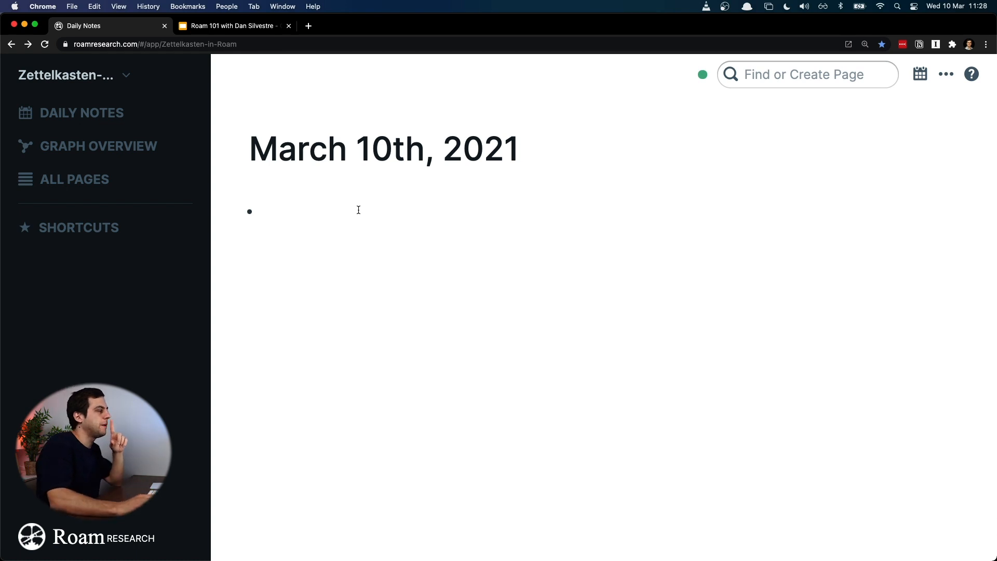
pyautogui.scroll(-5, 357, 213)
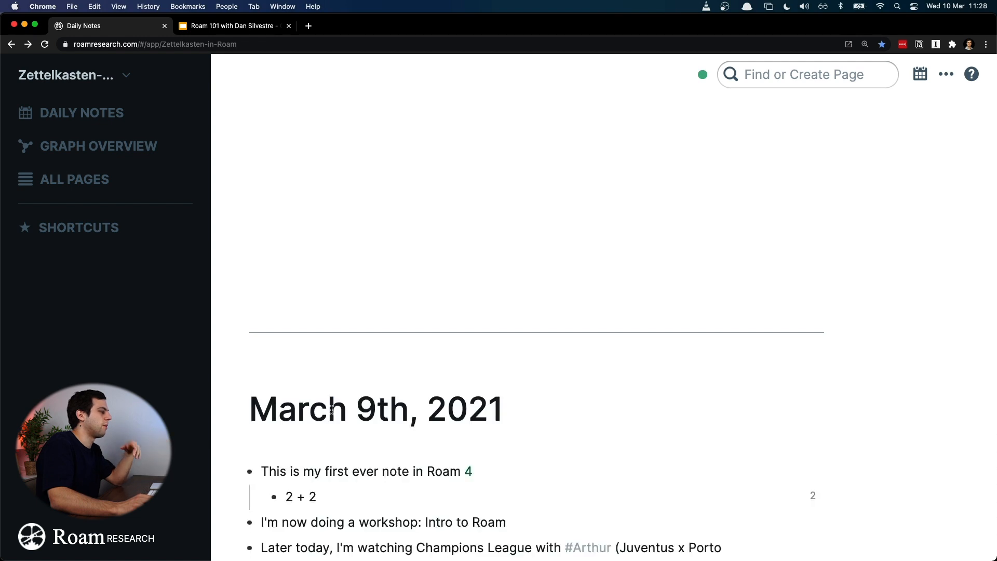
pyautogui.scroll(5, 331, 414)
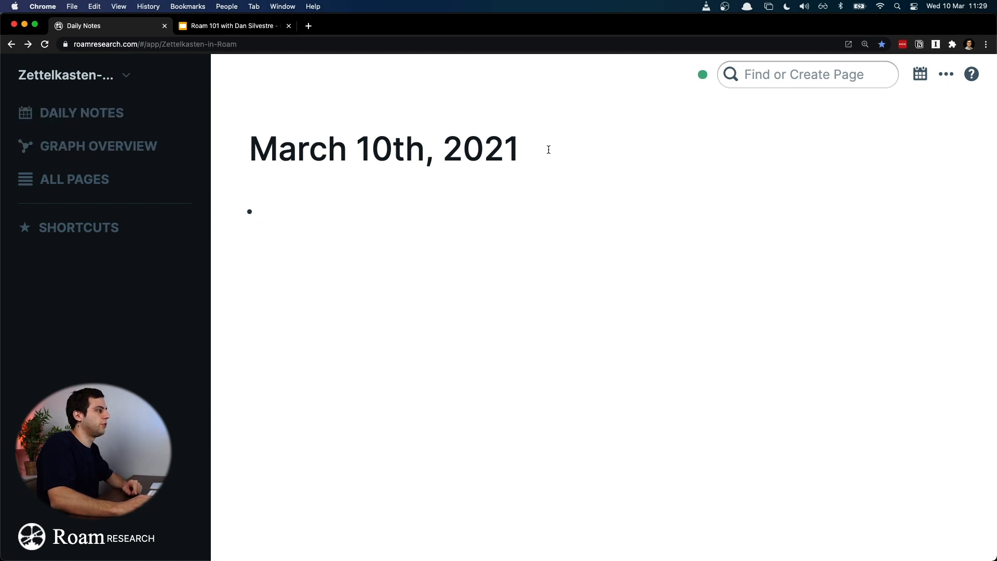
pyautogui.scroll(-15, 577, 207)
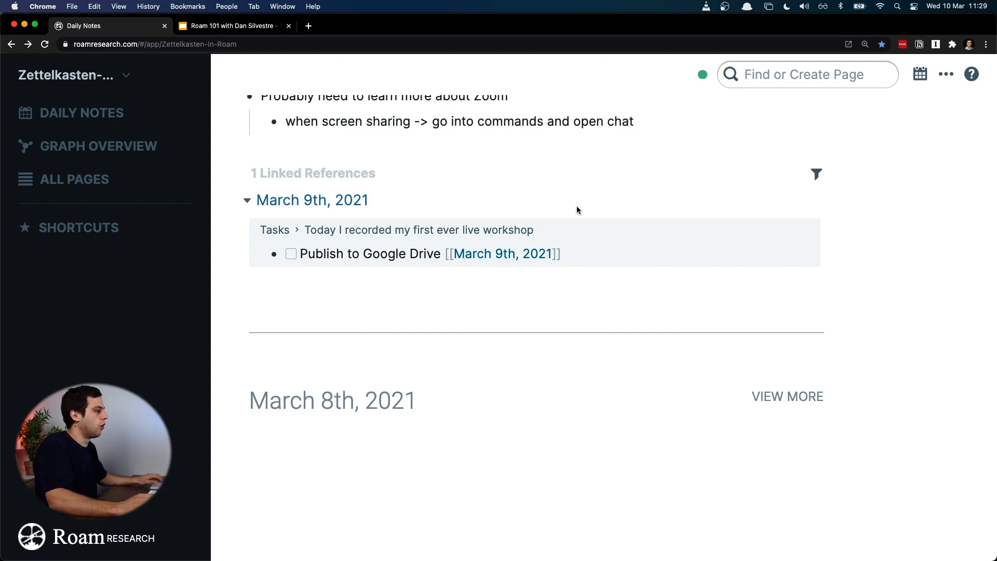
pyautogui.moveTo(618, 302); pyautogui.dragTo(628, 23)
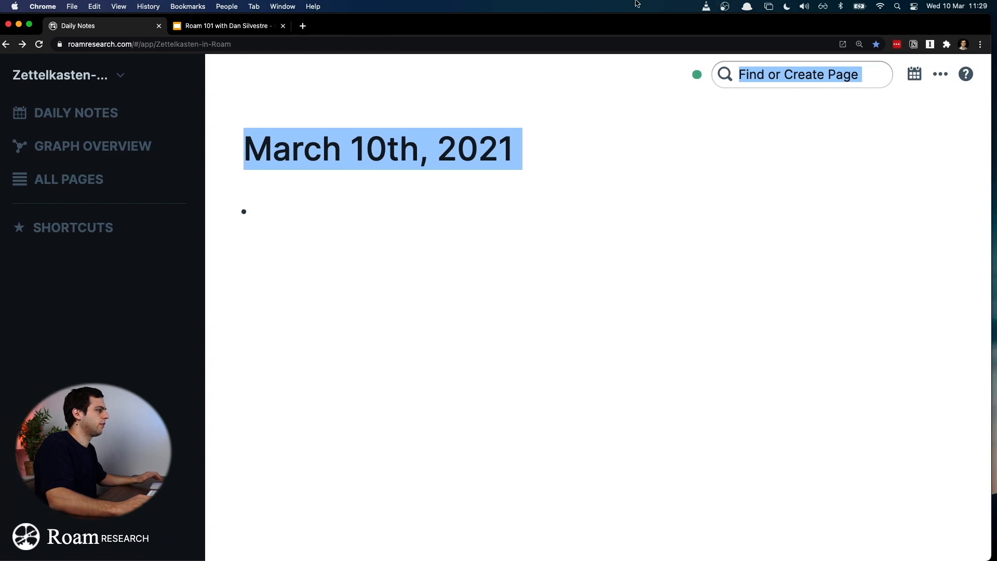
pyautogui.click(704, 277)
pyautogui.scroll(-15, 698, 277)
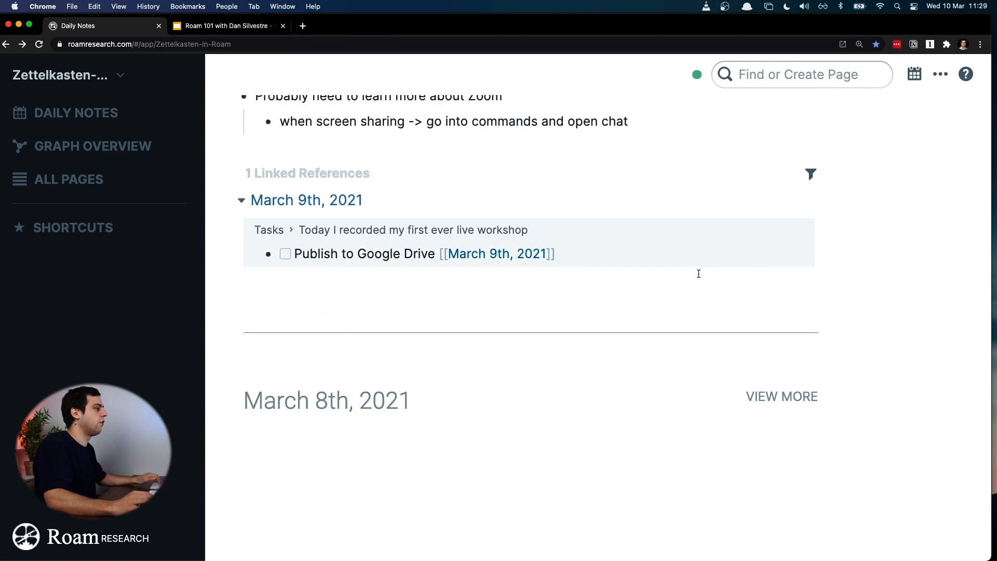
pyautogui.scroll(-15, 713, 345)
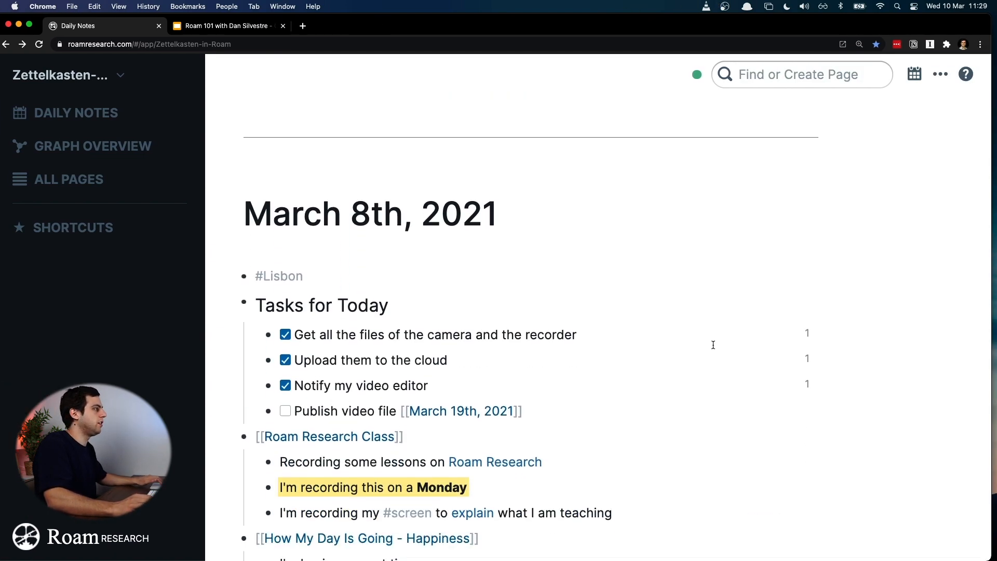
pyautogui.scroll(-10, 713, 345)
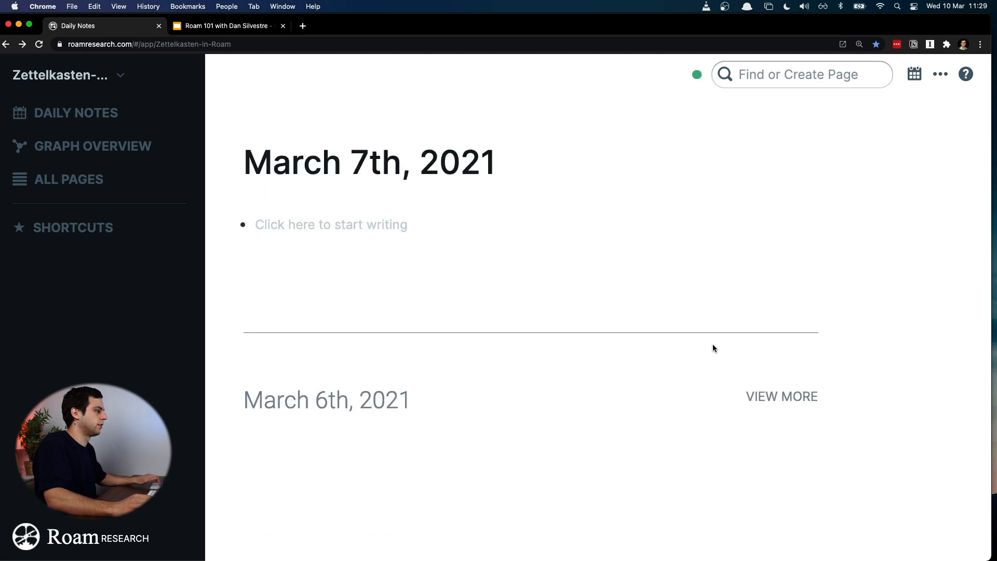
pyautogui.press('alt+super+f')
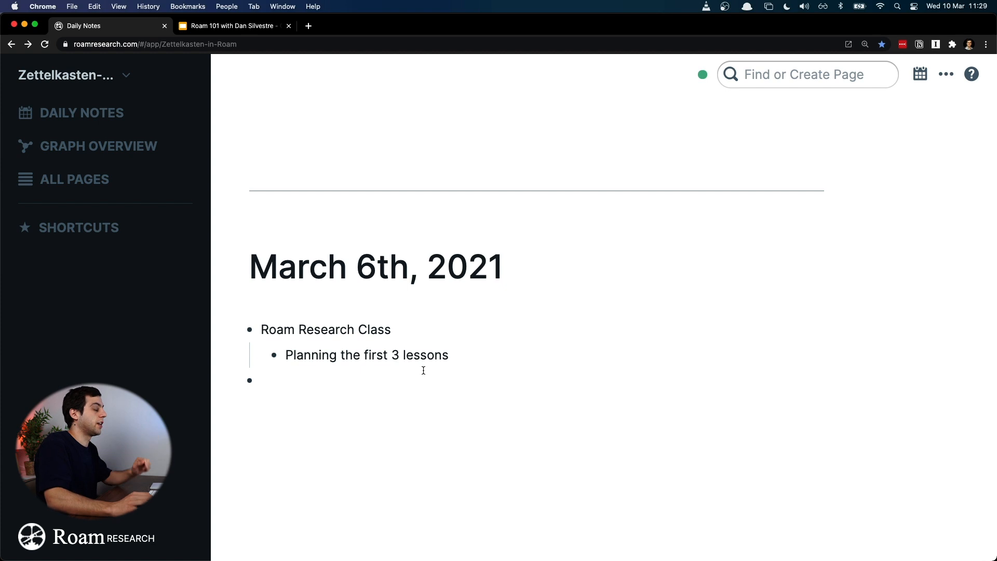
pyautogui.scroll(5, 548, 372)
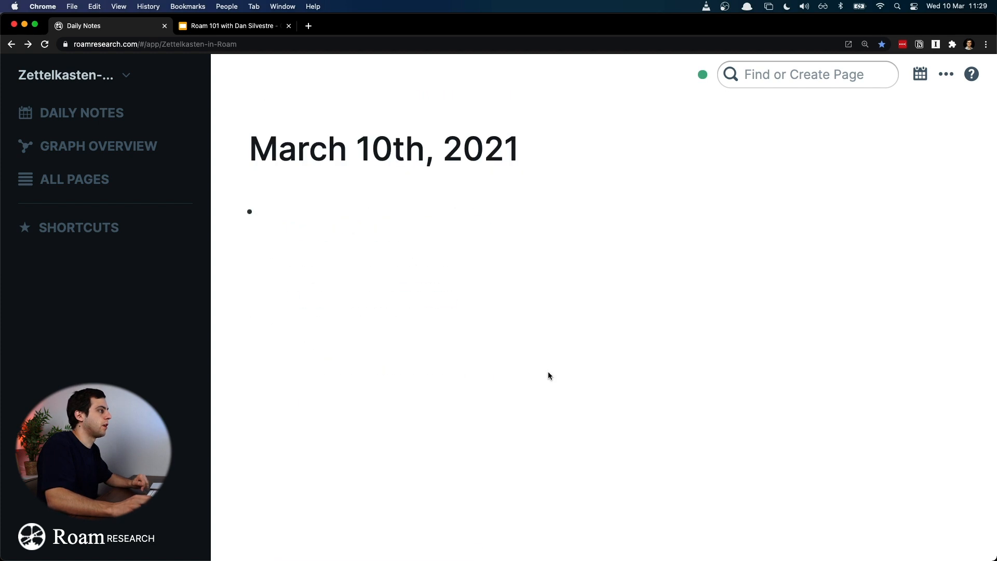
# Step: Write "So now I am recording a Intro class to Roam" as the first bullet of March 10th, 2021 and start a second bullet
pyautogui.click(389, 203)
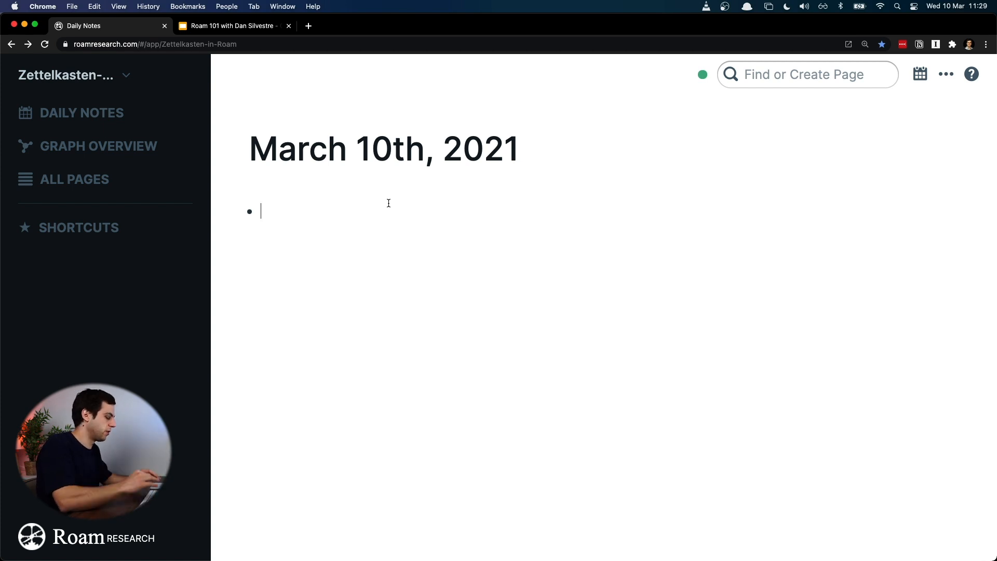
pyautogui.write('So ')
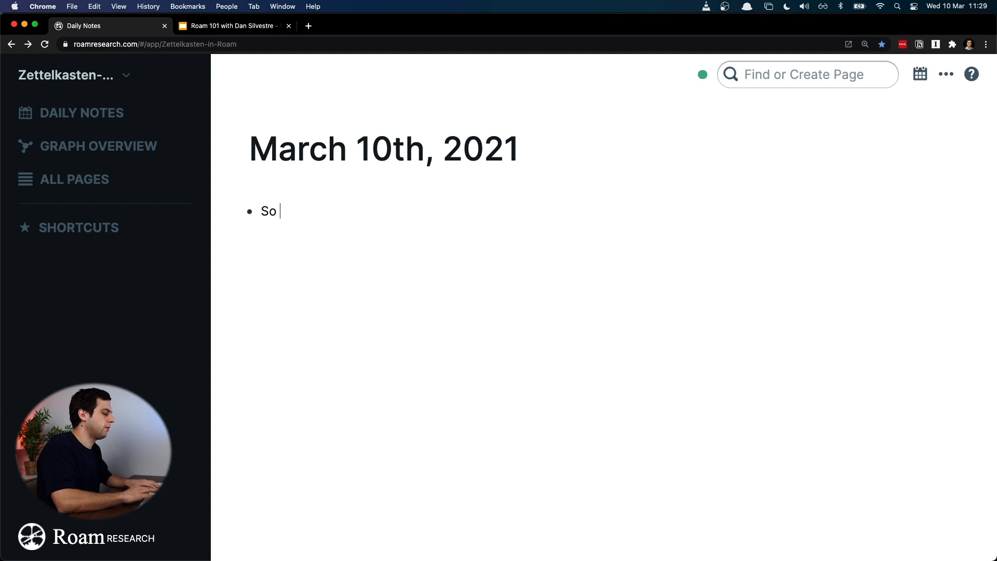
pyautogui.write('now I am recor')
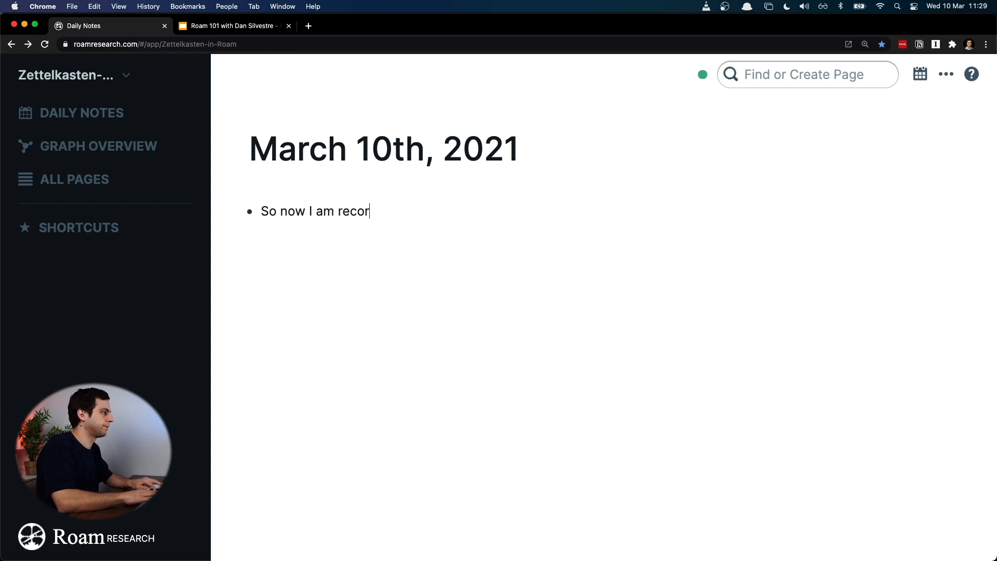
pyautogui.write('ding a Intro ')
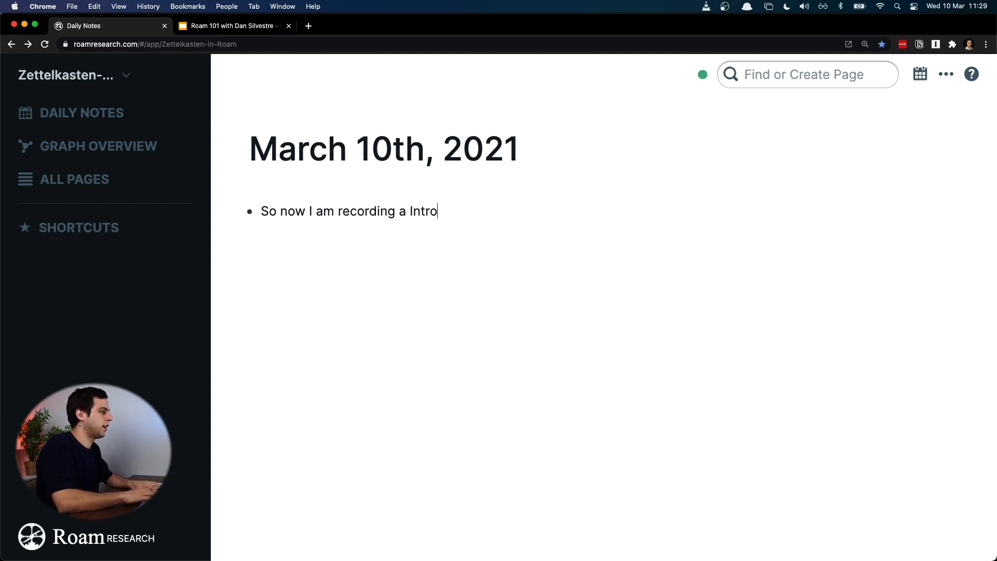
pyautogui.write('C')
pyautogui.press('BackSpace')
pyautogui.write('class')
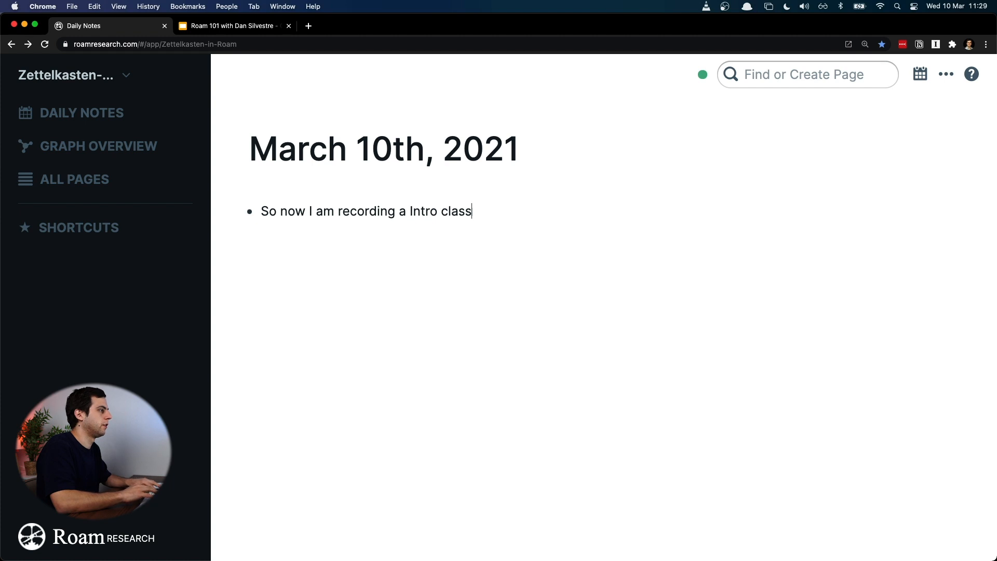
pyautogui.write(' to Roam')
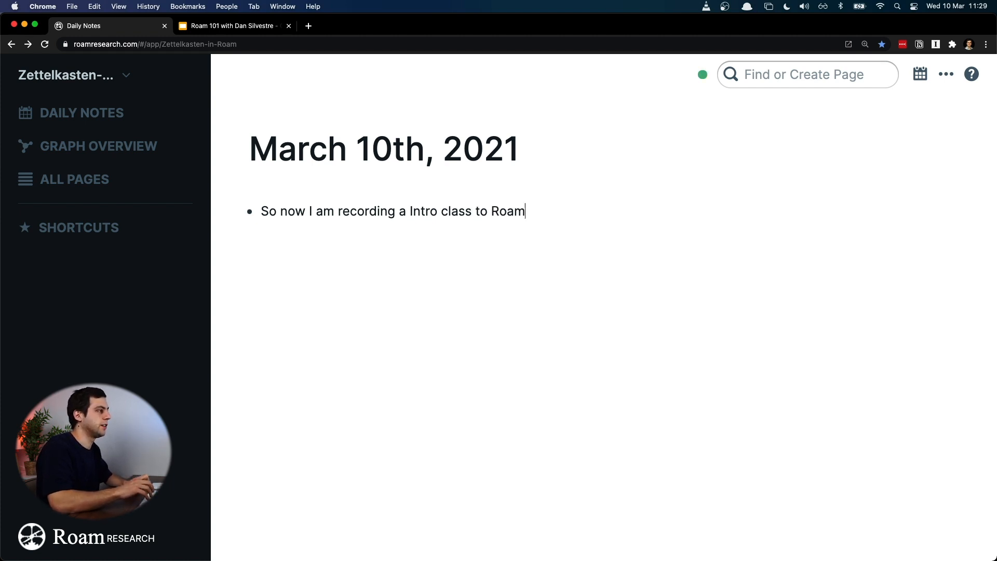
pyautogui.press('Return')
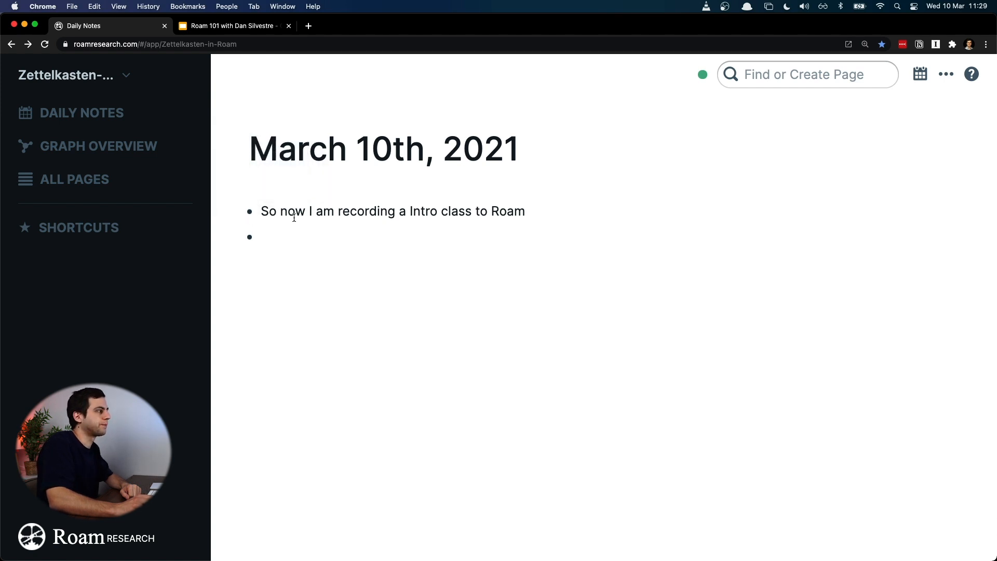
pyautogui.click(273, 213)
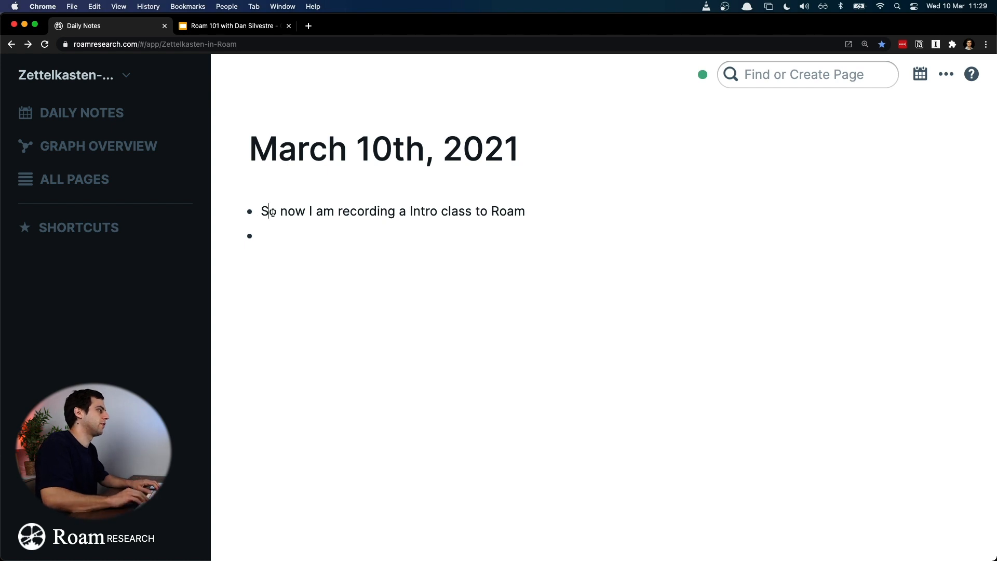
pyautogui.press('super+a')
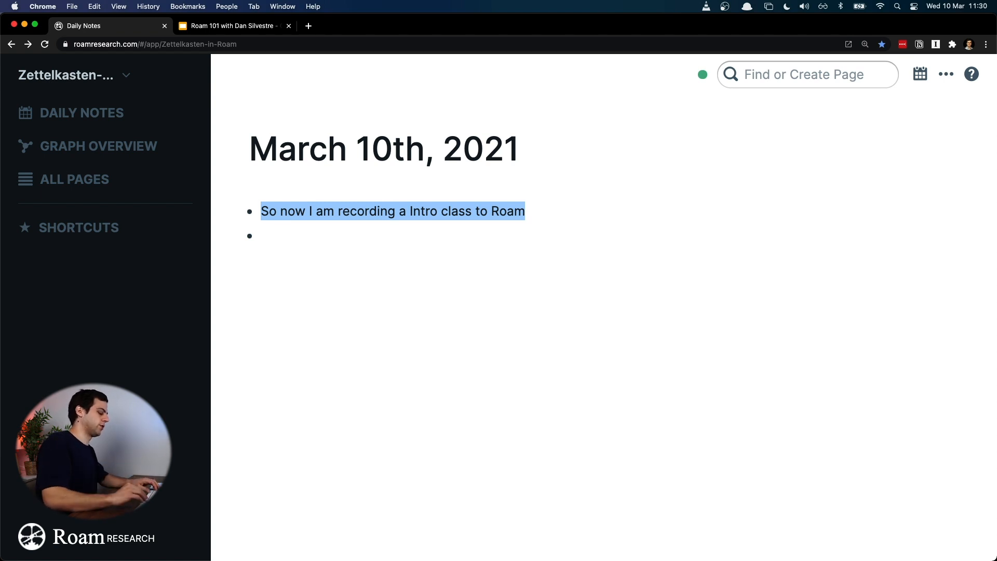
pyautogui.press('Left')
pyautogui.press('super+a')
pyautogui.press('Right')
pyautogui.press('Left')
pyautogui.press('super+a')
pyautogui.press('Right')
pyautogui.press('super+a')
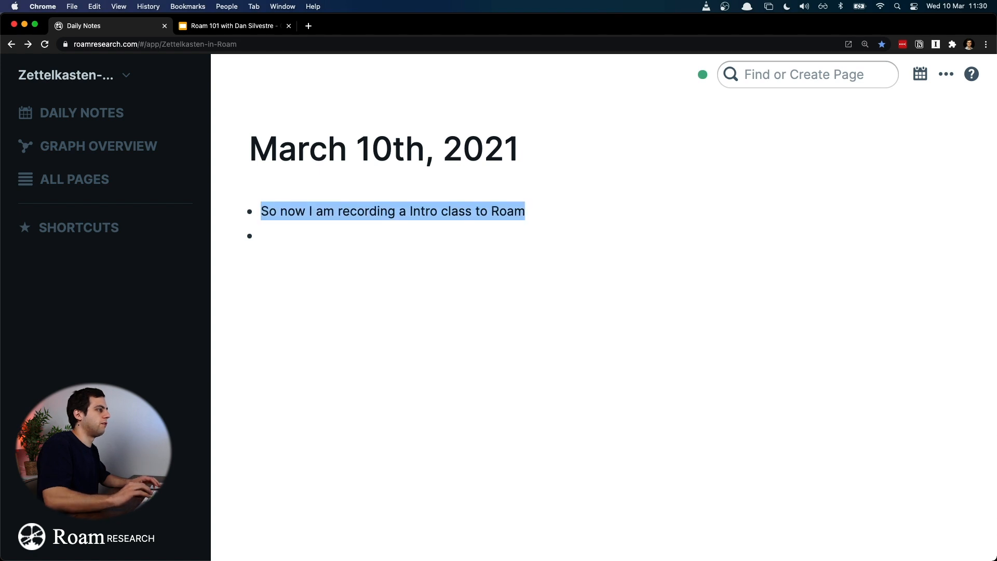
# Step: Switch the first bullet's block view to numbered list, back to bulleted list, and again to numbered list
pyautogui.rightClick(248, 216)
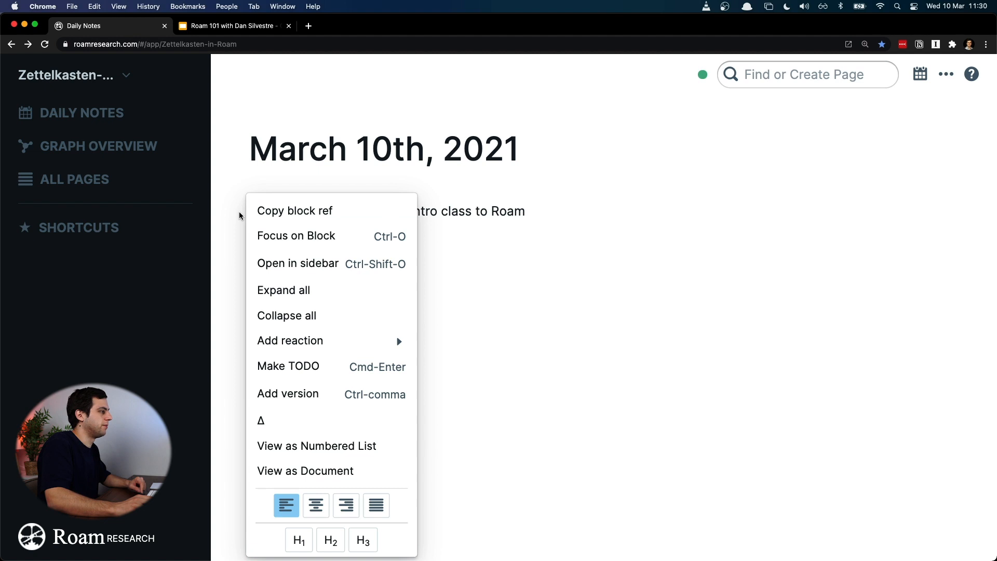
pyautogui.moveTo(362, 344)
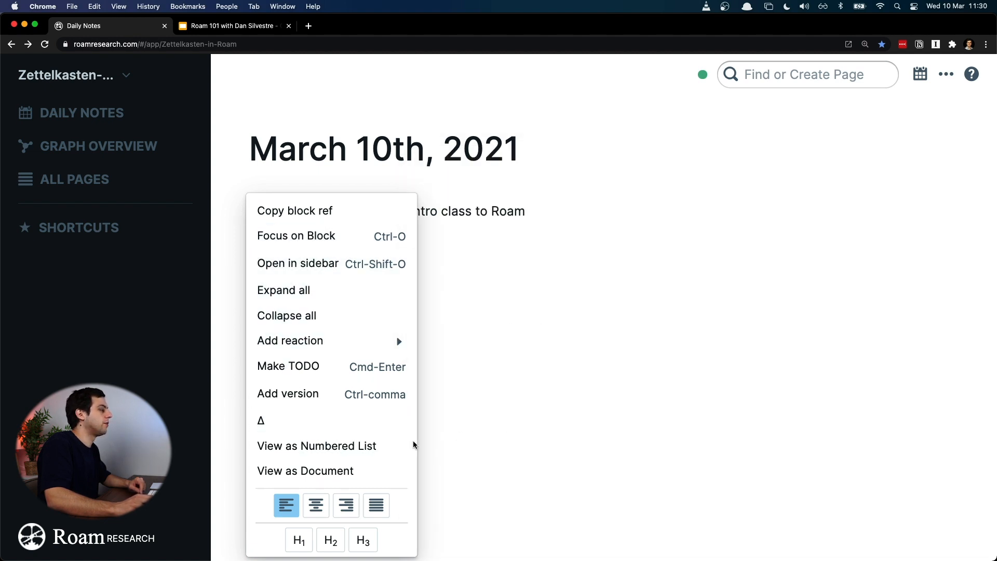
pyautogui.click(388, 452)
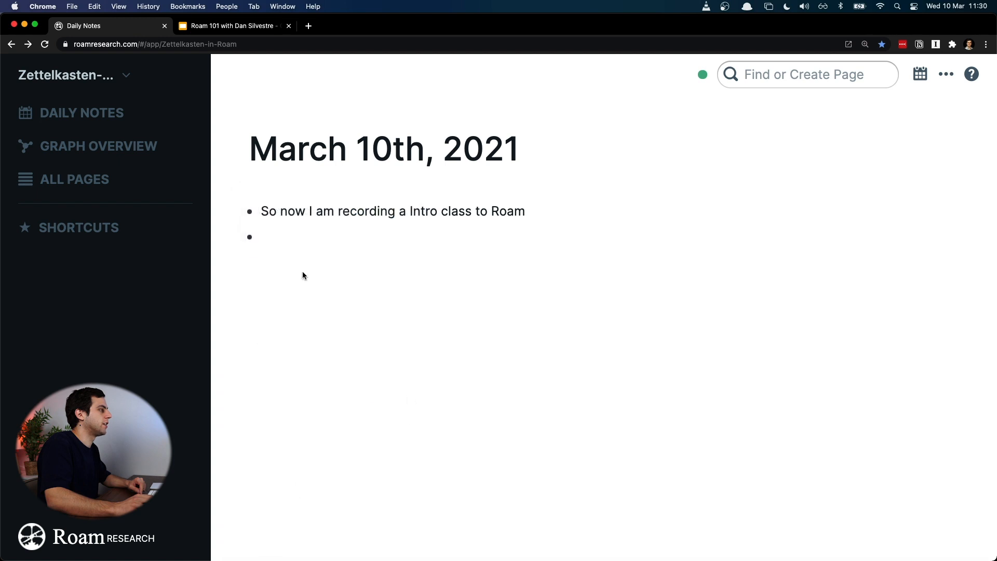
pyautogui.rightClick(250, 211)
pyautogui.click(310, 472)
pyautogui.rightClick(249, 211)
pyautogui.click(329, 447)
pyautogui.rightClick(249, 211)
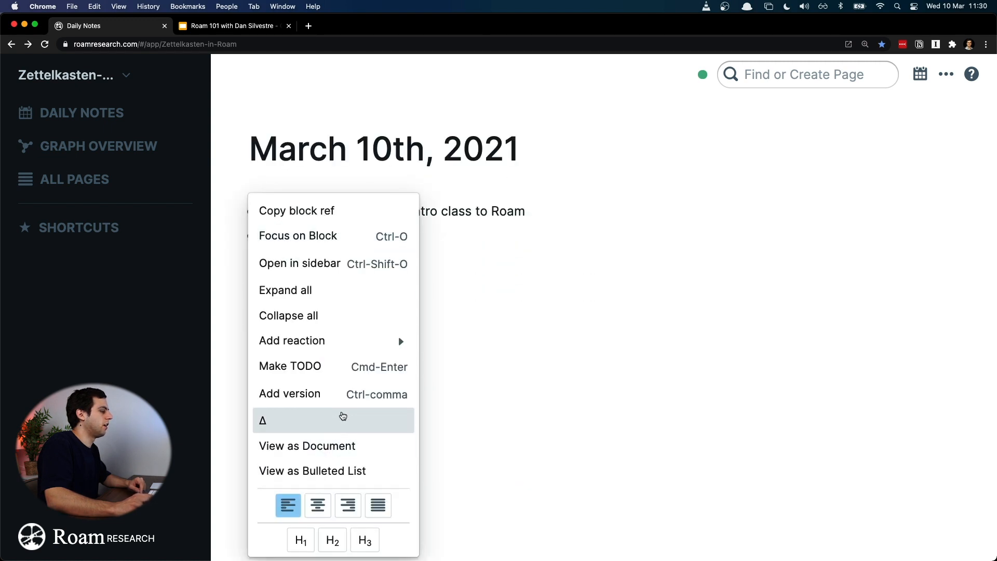
pyautogui.click(490, 363)
# Step: Switch the whole March 10th, 2021 page's view to numbered list, to document, and back to bulleted list
pyautogui.rightClick(401, 159)
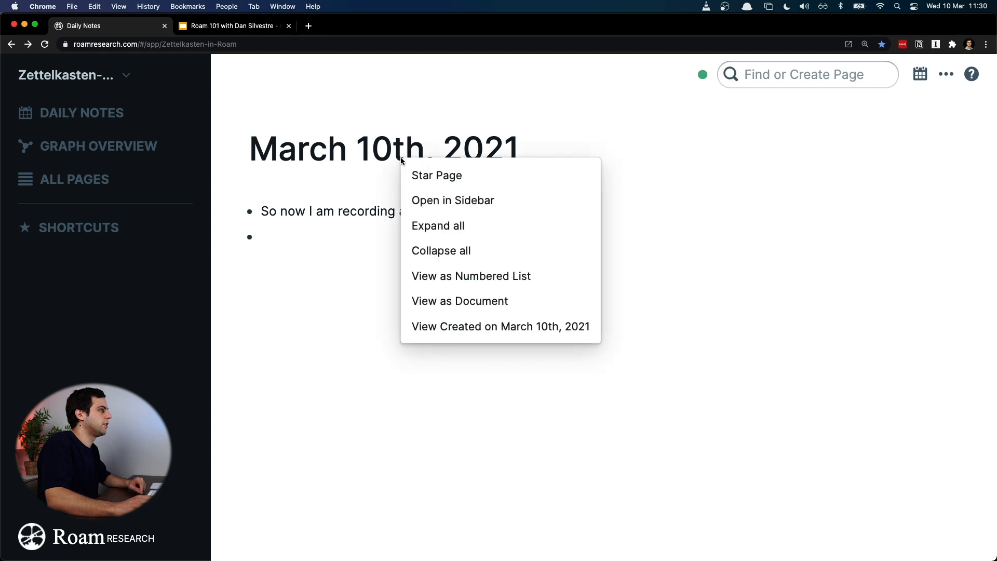
pyautogui.click(485, 280)
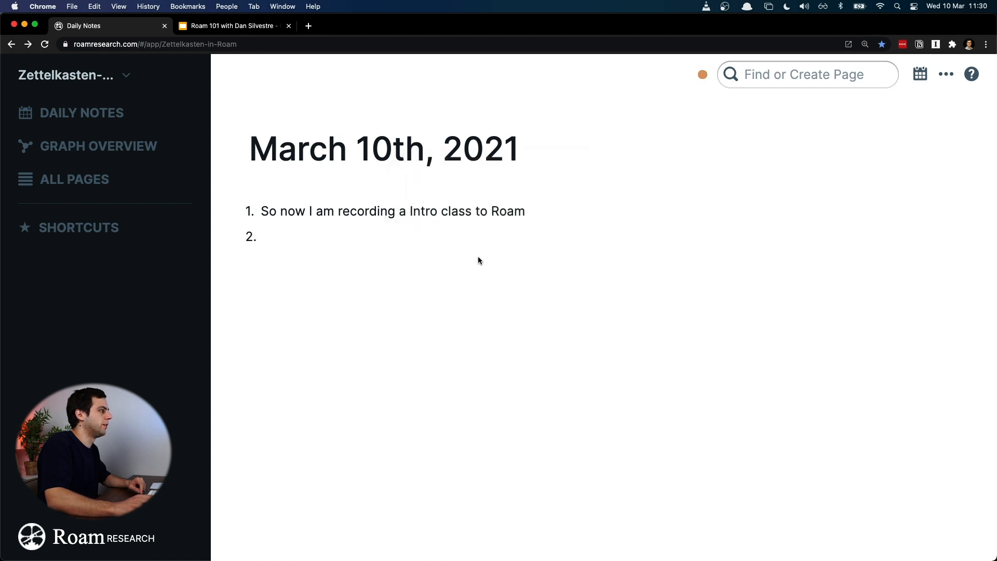
pyautogui.rightClick(398, 146)
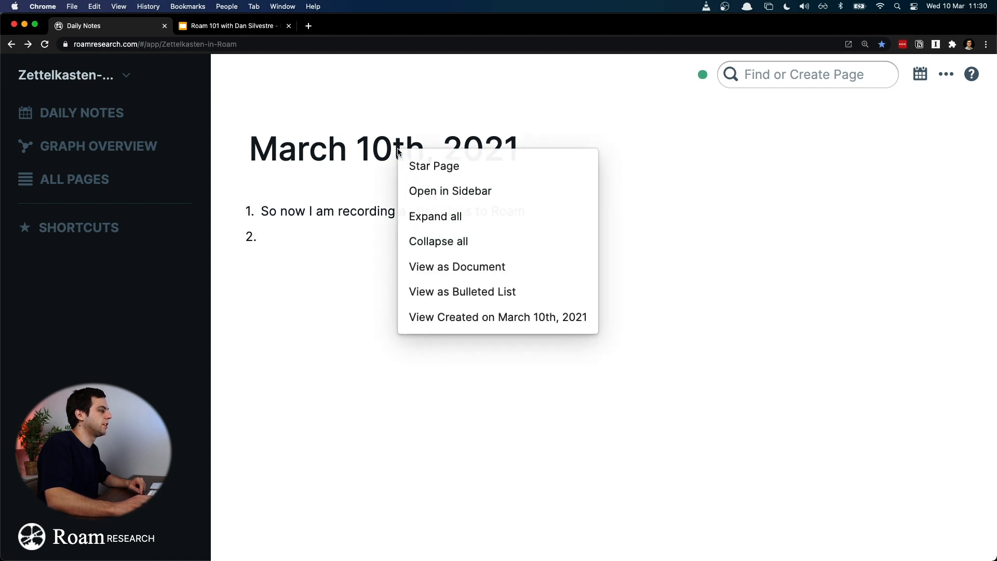
pyautogui.click(463, 276)
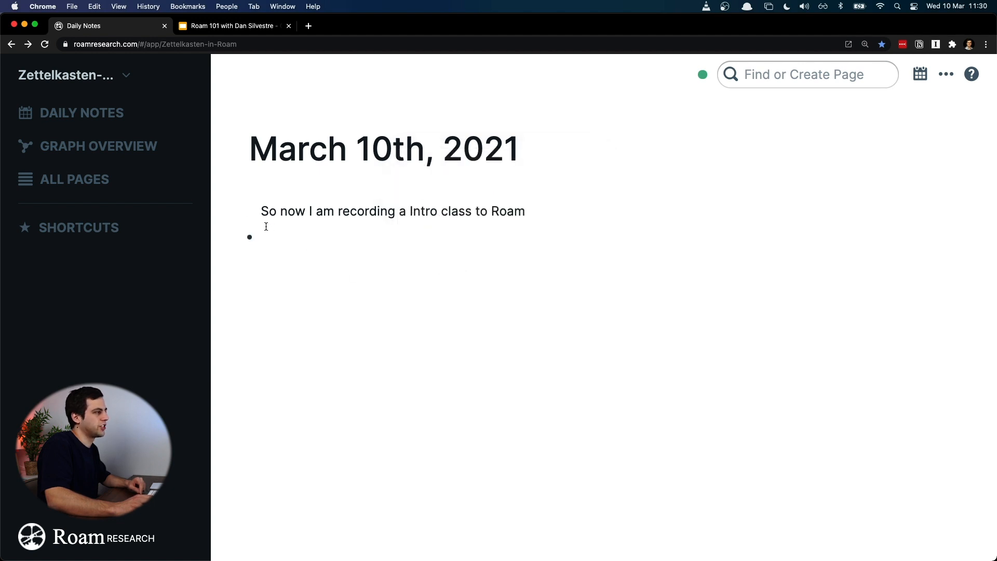
pyautogui.rightClick(437, 143)
pyautogui.click(512, 287)
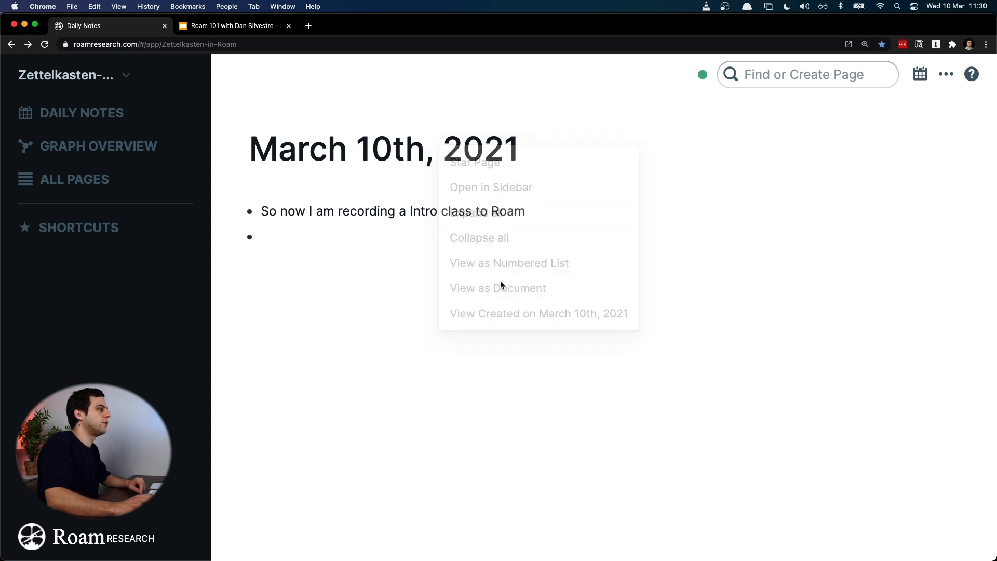
pyautogui.click(266, 217)
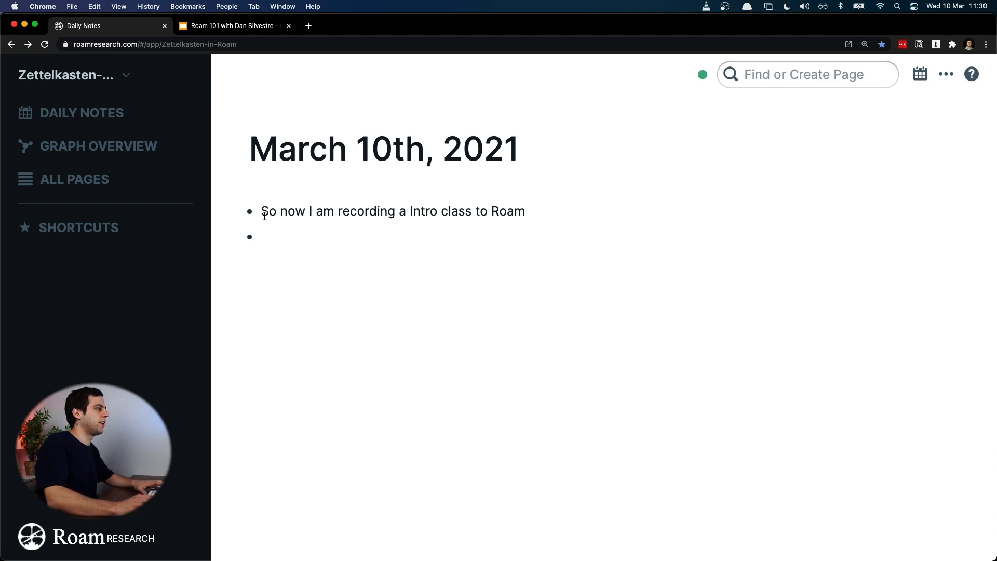
pyautogui.press('super+a')
pyautogui.press('Left')
pyautogui.press('super+a')
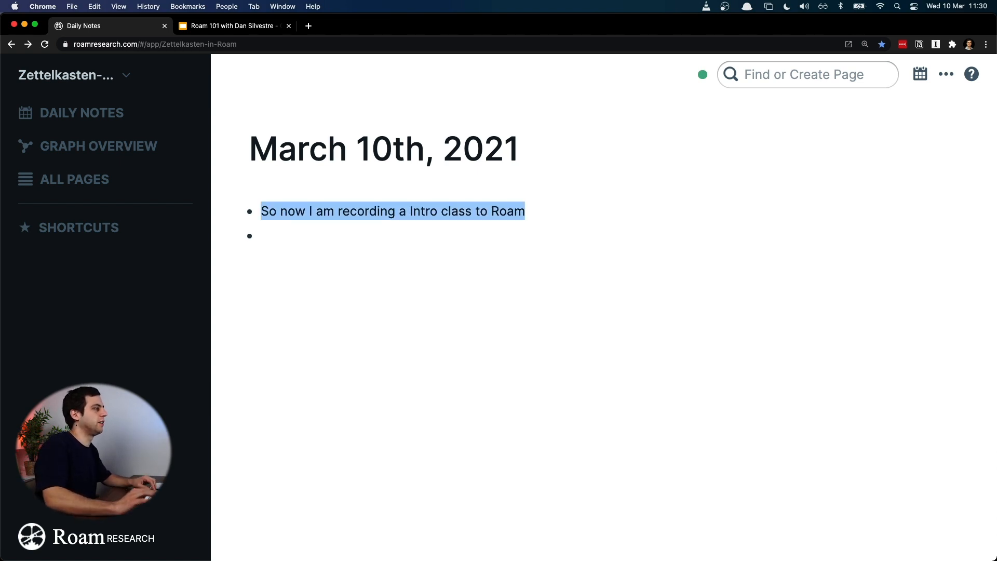
pyautogui.rightClick(366, 154)
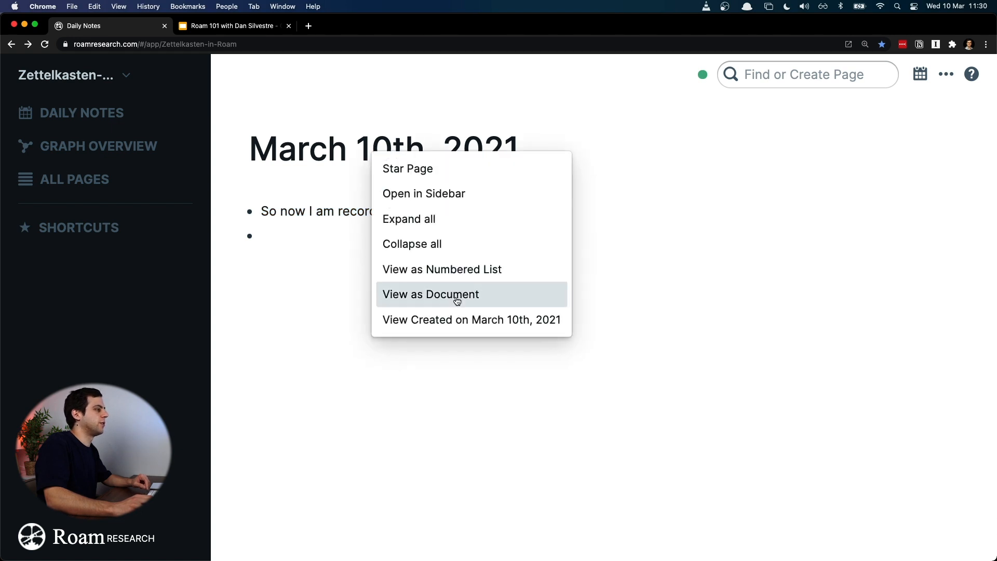
pyautogui.click(319, 221)
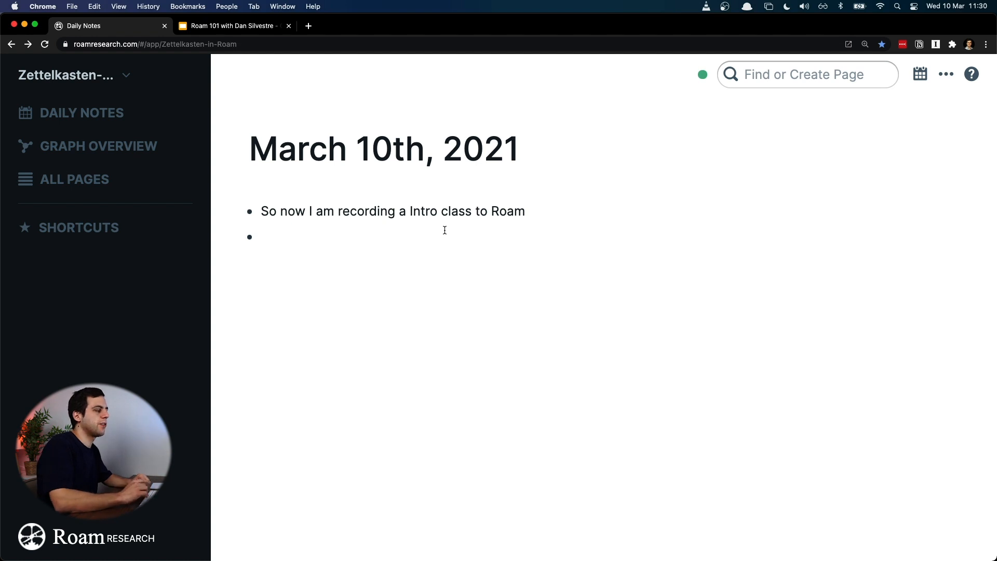
# Step: Write "I am recording this on the 10th because yesterday I forgot to hit record on Zoom" as the second bullet and start a third
pyautogui.write('I am recording this on the 10')
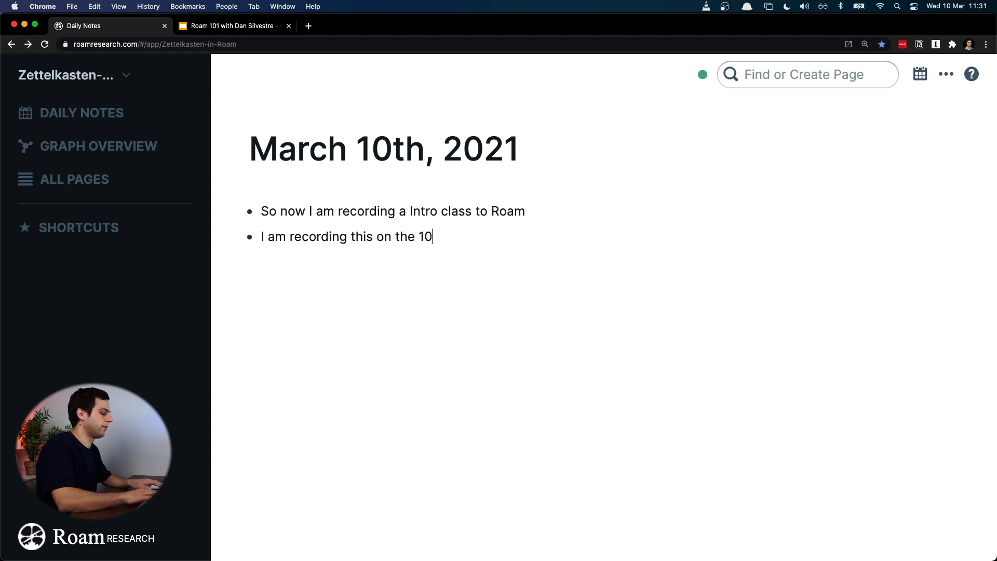
pyautogui.write('th because ye')
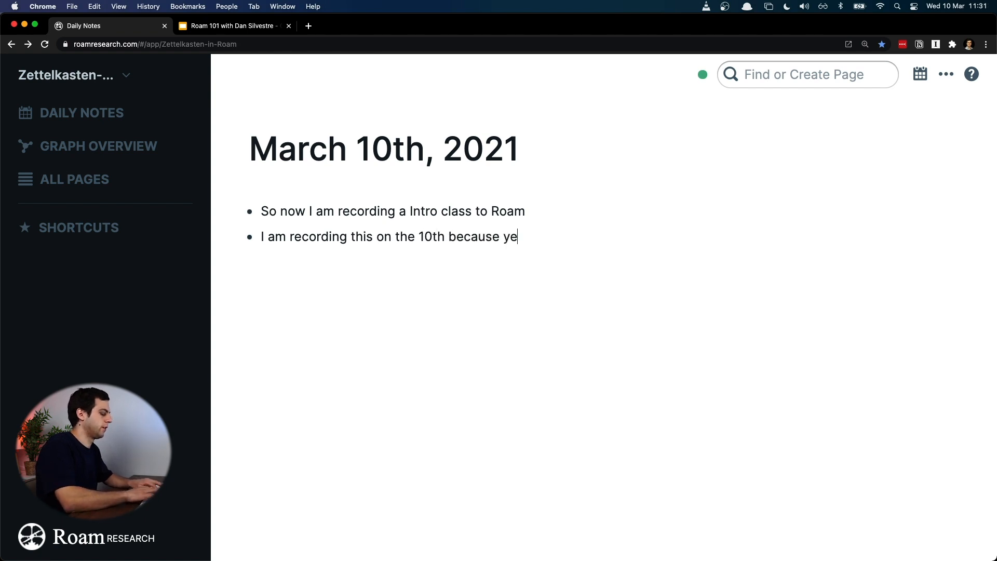
pyautogui.write('sterday I forgot')
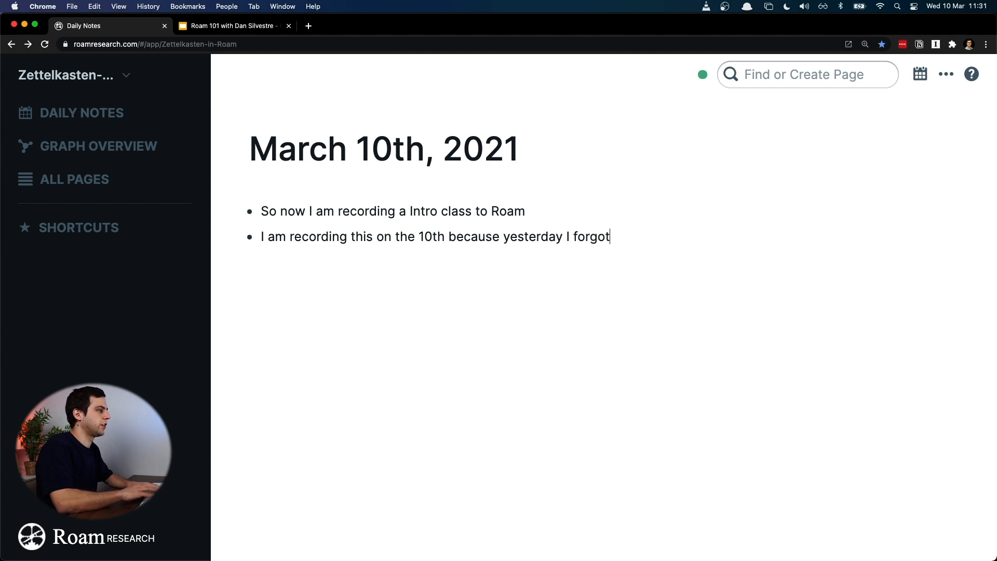
pyautogui.write(' to hit record on Zoom')
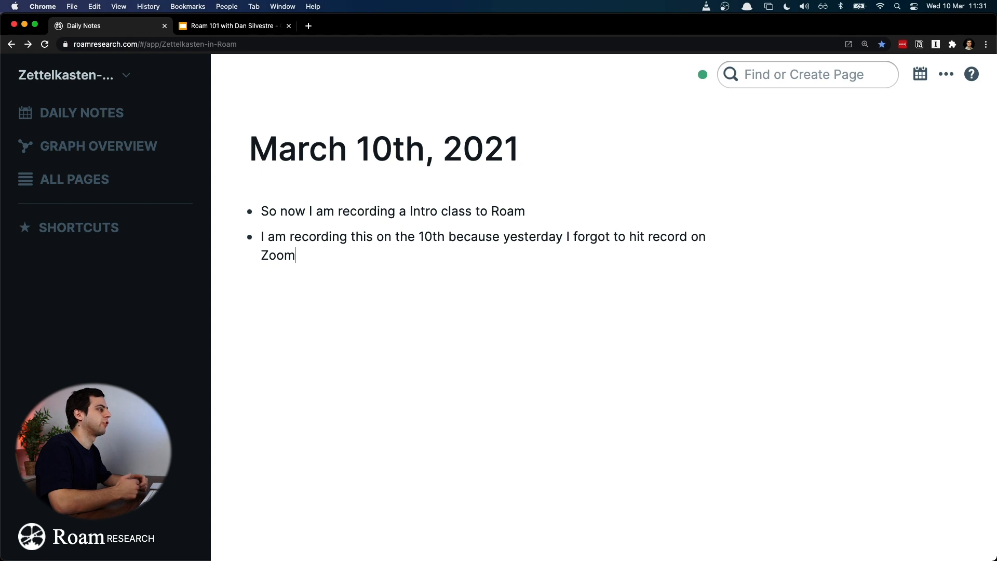
pyautogui.press('Return')
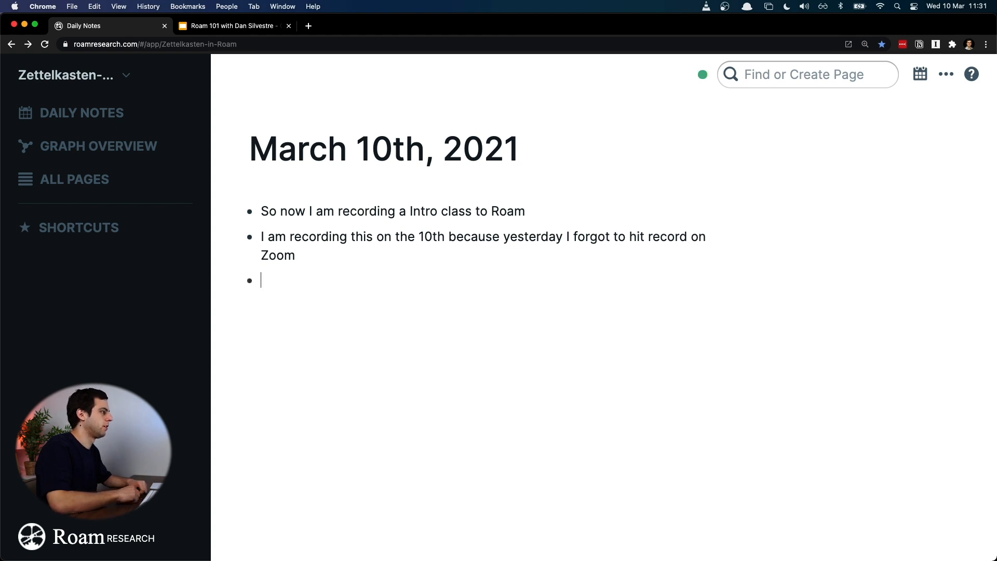
# Step: Write "This was because I was nervous and just jumped right into action" as the third bullet
pyautogui.write('Thi')
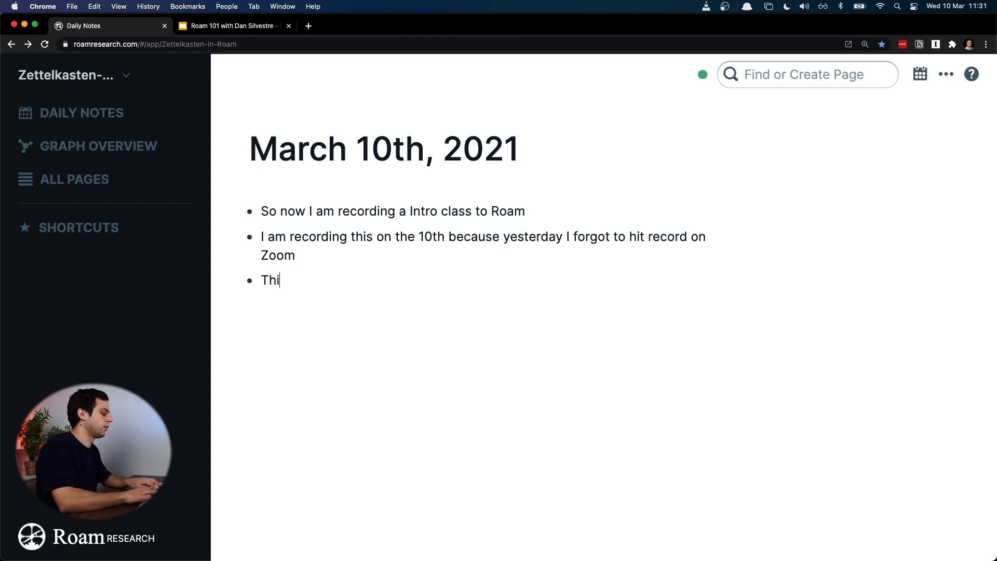
pyautogui.write('s was because I')
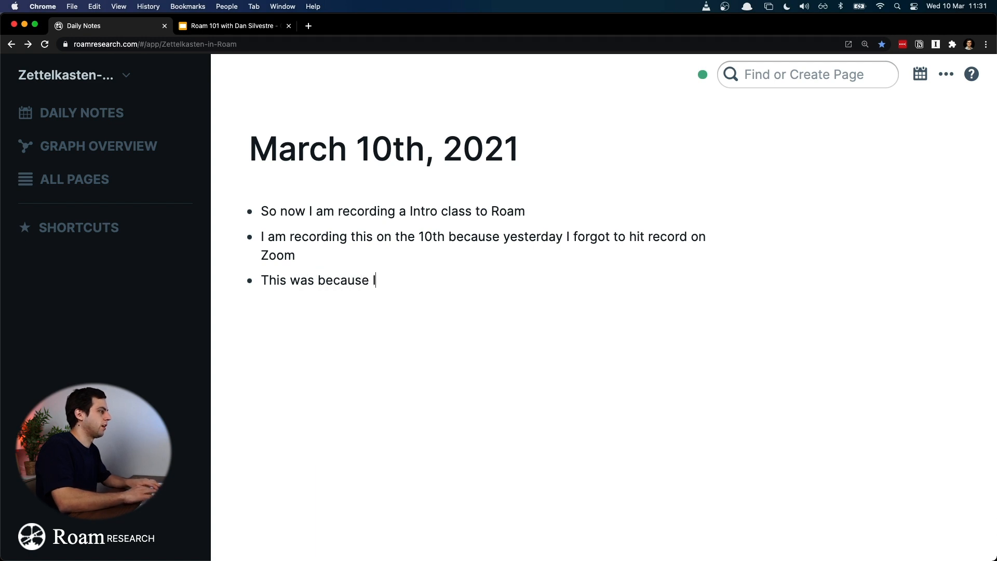
pyautogui.write(' was nervous')
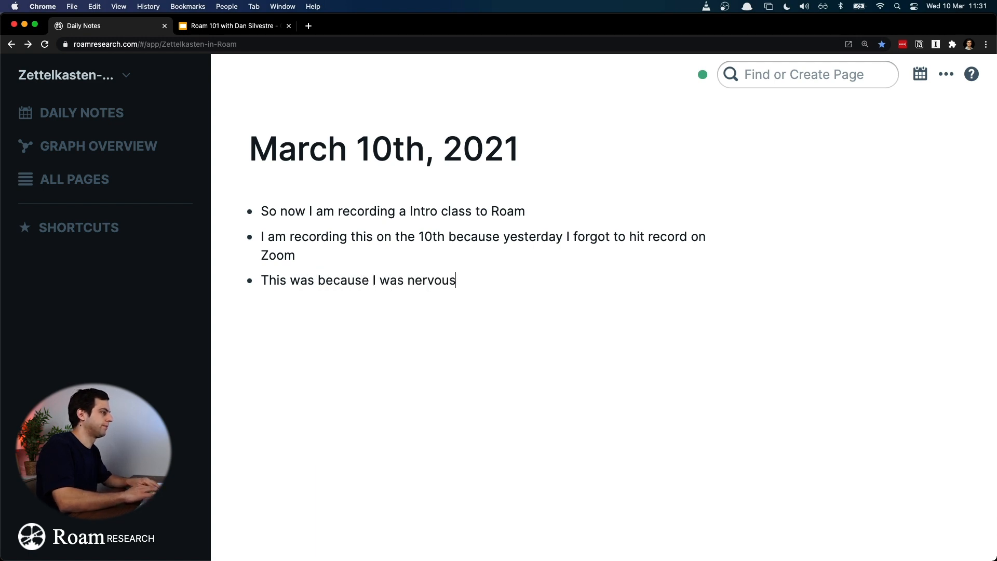
pyautogui.write(' and just ')
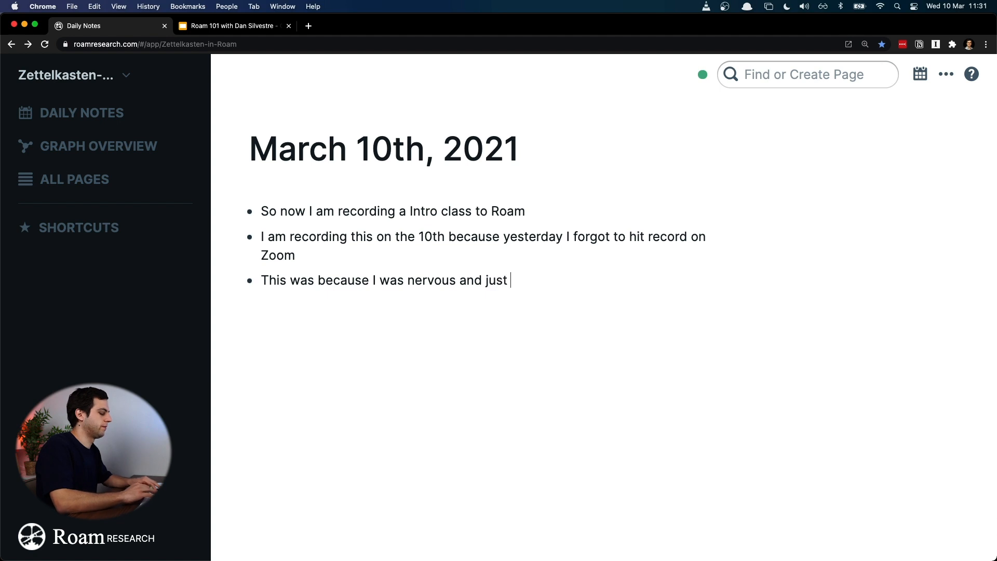
pyautogui.write('jumped righ')
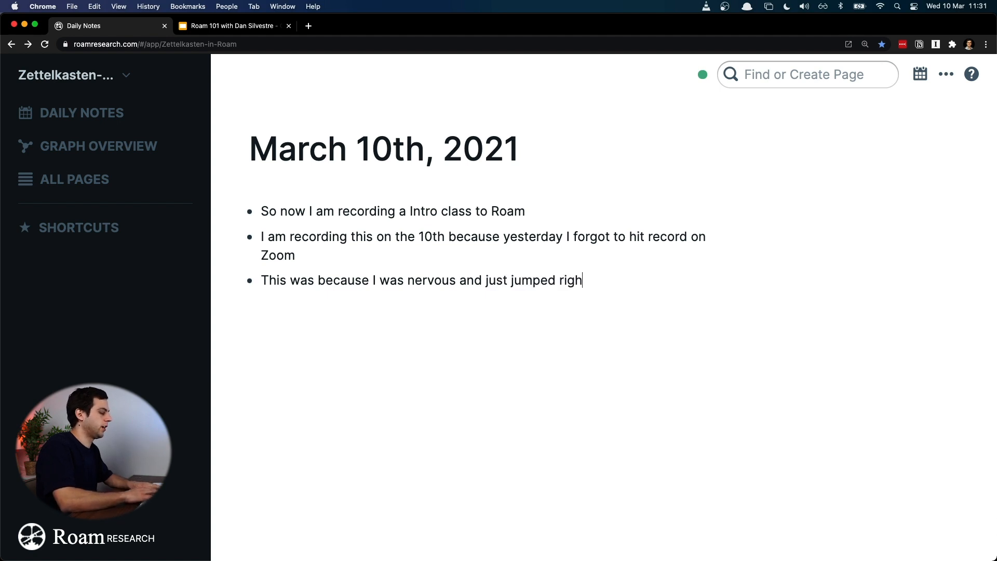
pyautogui.write('t into action')
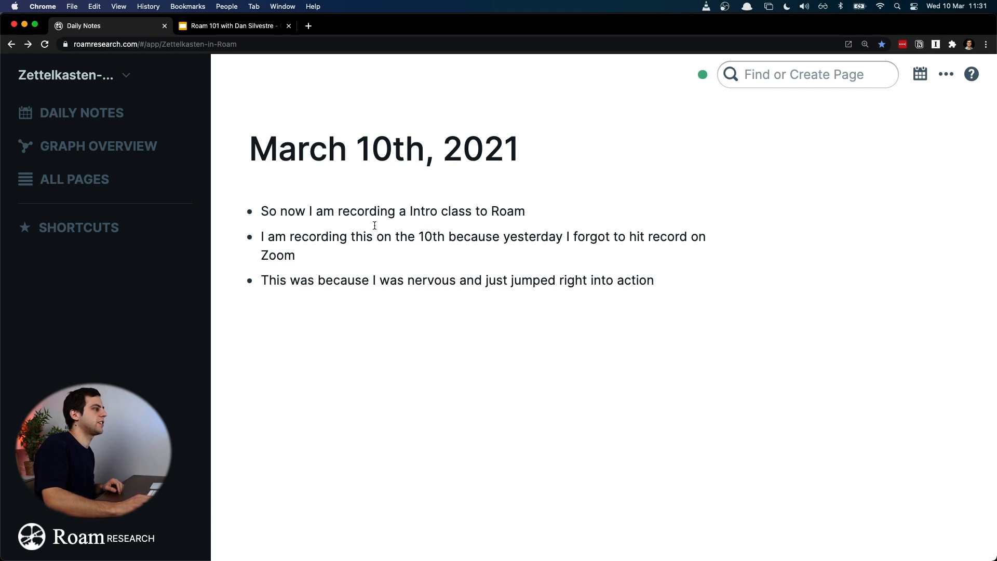
# Step: Remove the word "class" from the first bullet so that it reads "So now I am recording a Intro to Roam"
pyautogui.click(407, 214)
pyautogui.hotkey('shift', 'End')
pyautogui.press('Left')
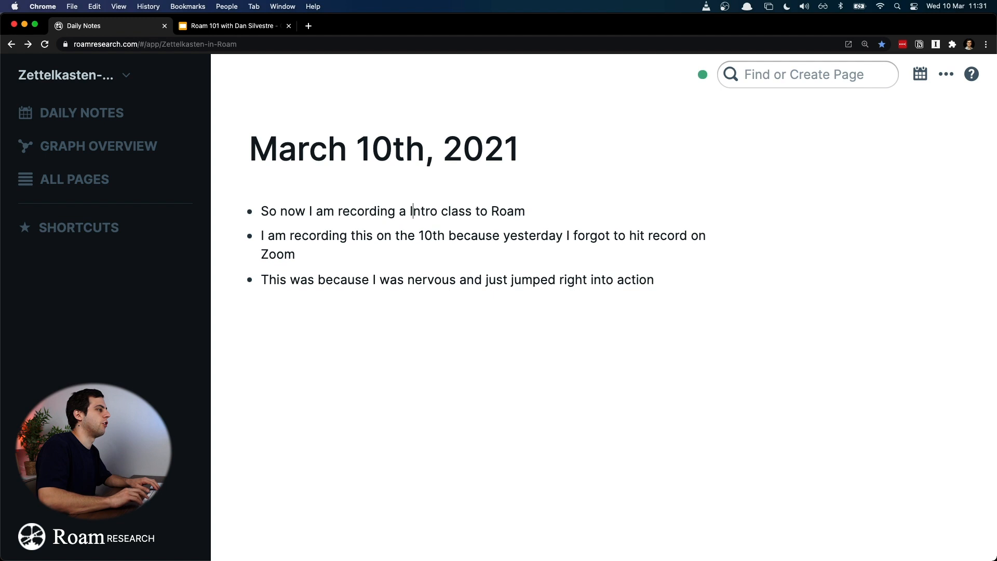
pyautogui.moveTo(442, 211); pyautogui.dragTo(475, 211)
pyautogui.press('BackSpace')
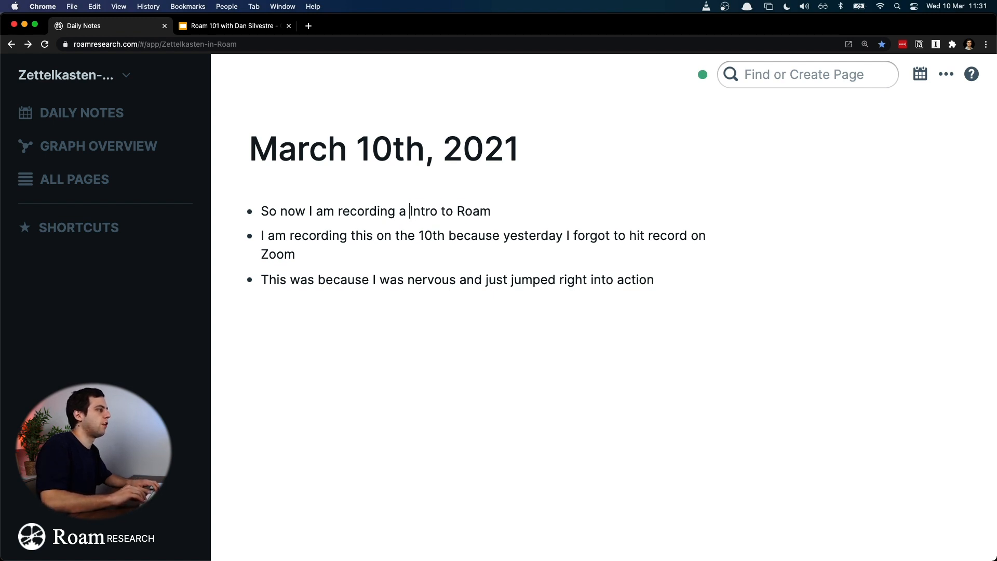
# Step: Insert a new bullet "Intro to Roam" above the first bullet of March 10th, 2021
pyautogui.hotkey('shift', 'End')
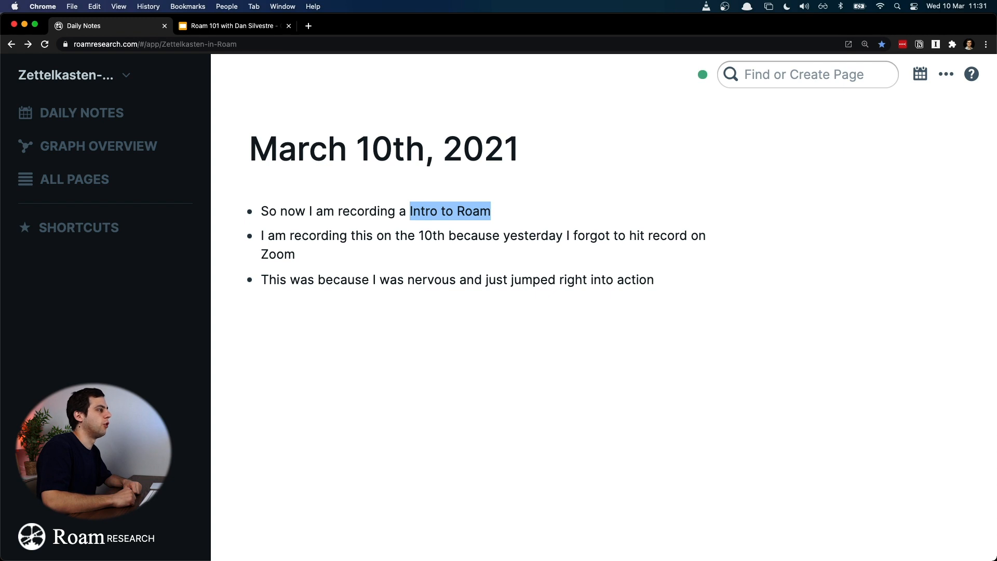
pyautogui.press('super+Left')
pyautogui.press('Return')
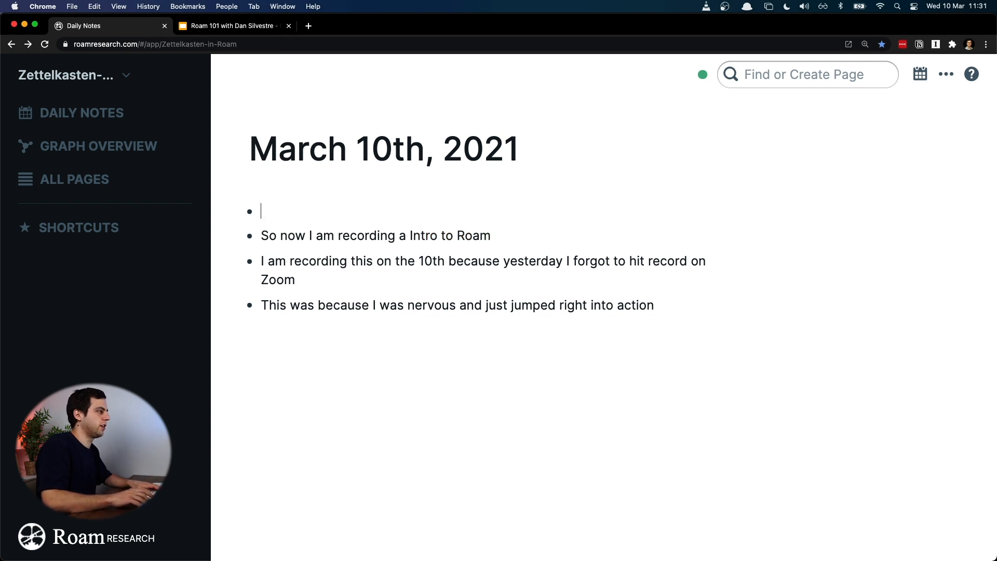
pyautogui.write('Intro ')
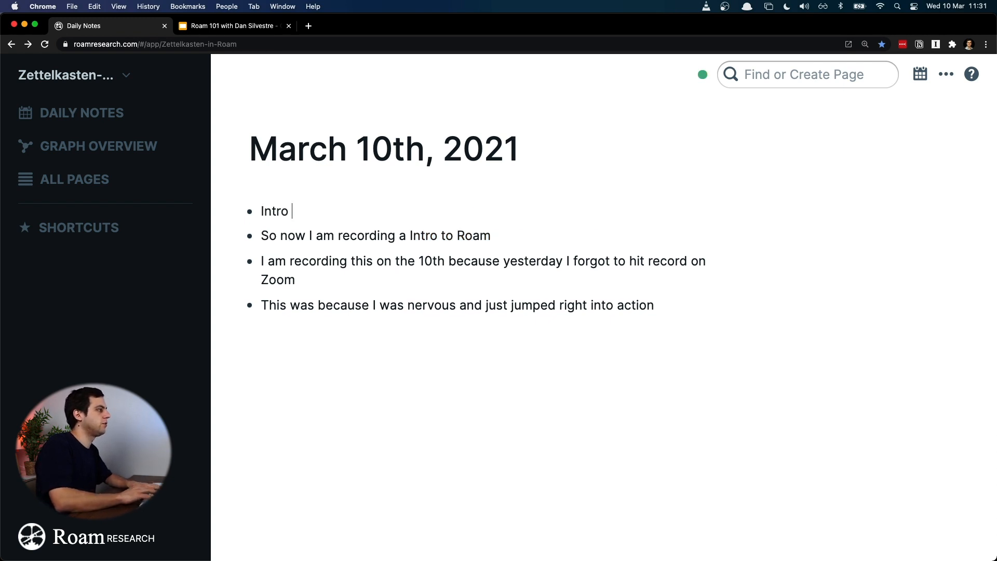
pyautogui.write('to Roam')
# Step: Nest the "So now I am recording a Intro to Roam" bullet under "Intro to Roam", and collapse and expand the parent bullet
pyautogui.press('Down')
pyautogui.press('super+a')
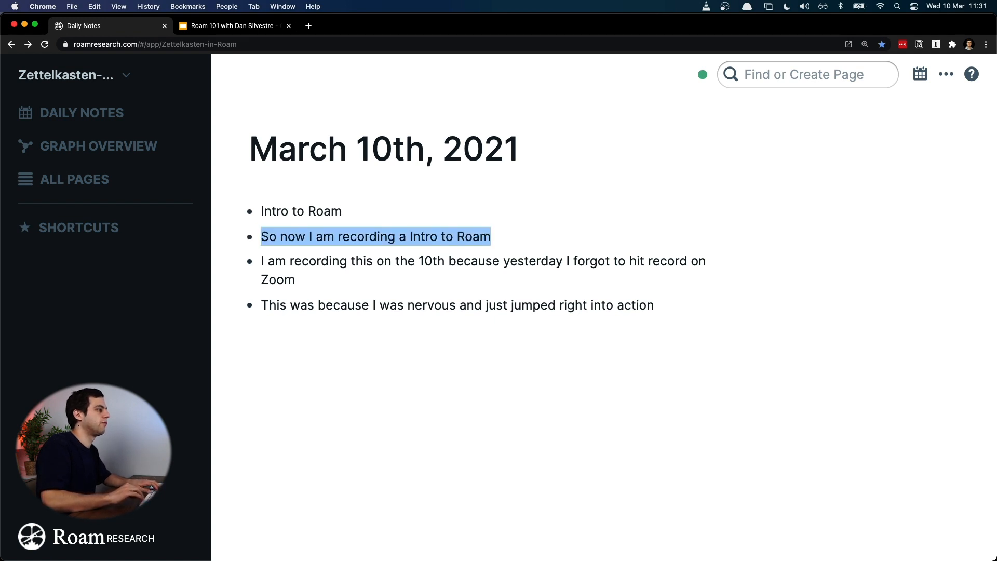
pyautogui.press('super+shift+Down')
pyautogui.press('super+shift+Up')
pyautogui.hotkey('shift', 'Down')
pyautogui.hotkey('shift', 'Down')
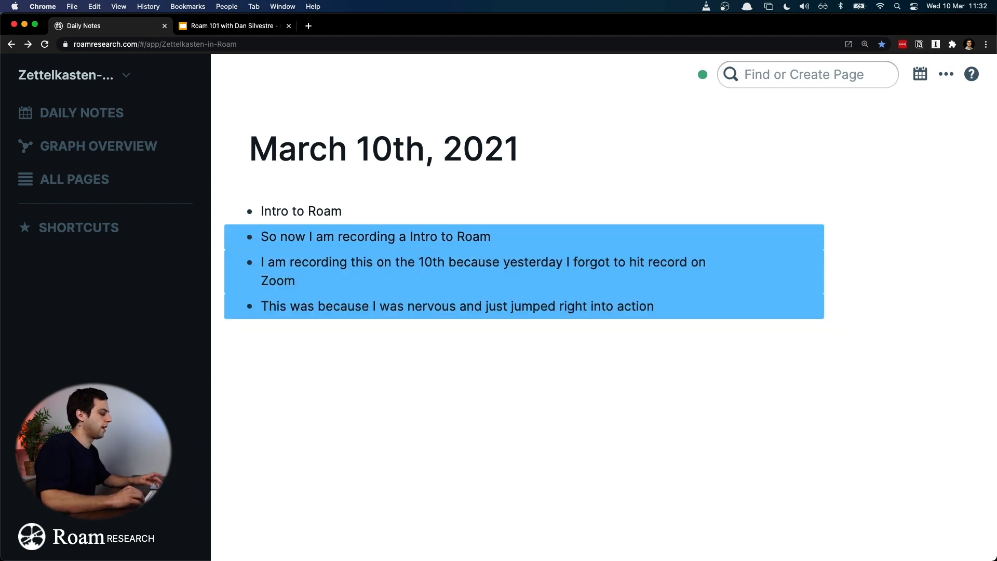
pyautogui.press('Up')
pyautogui.press('super+a')
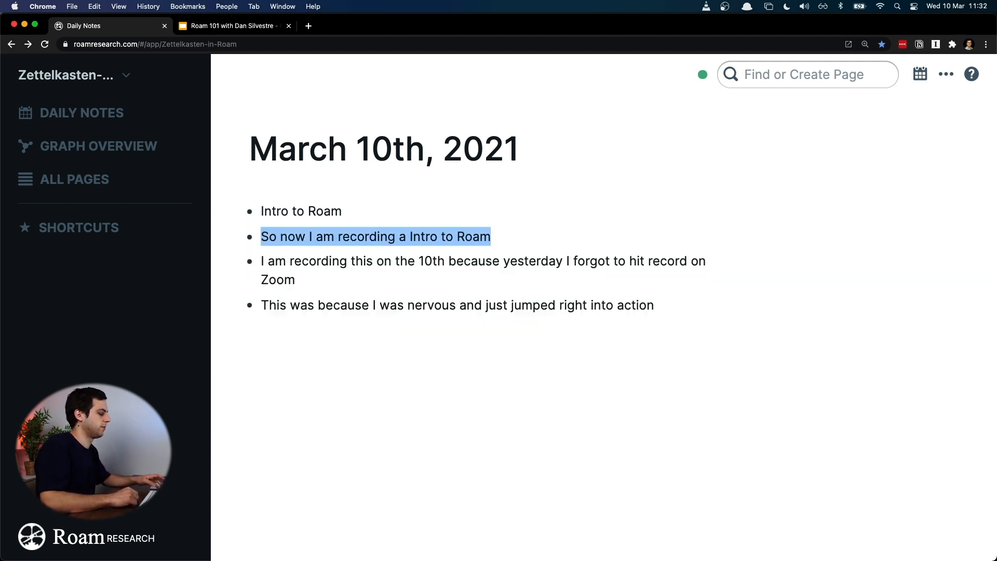
pyautogui.press('Tab')
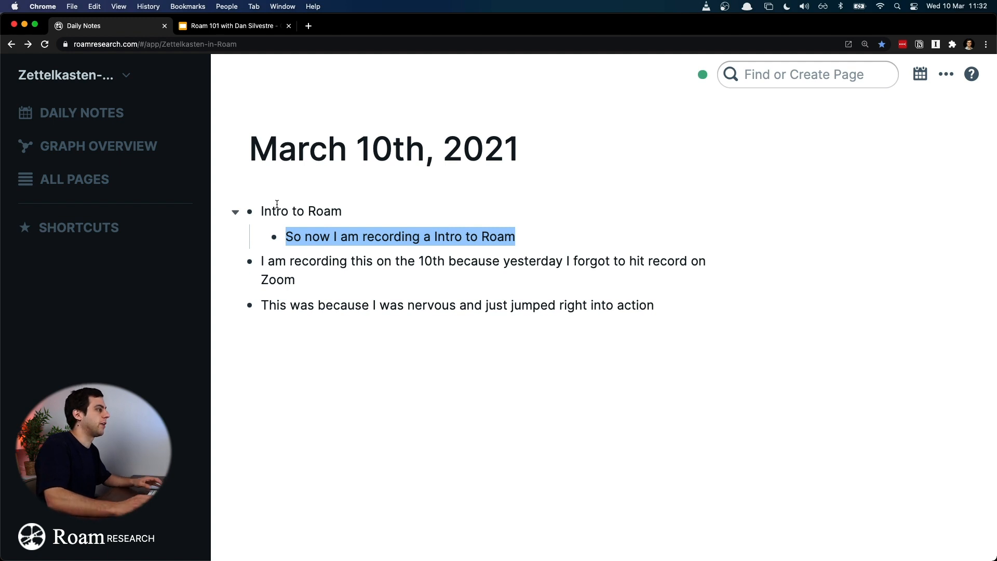
pyautogui.click(238, 214)
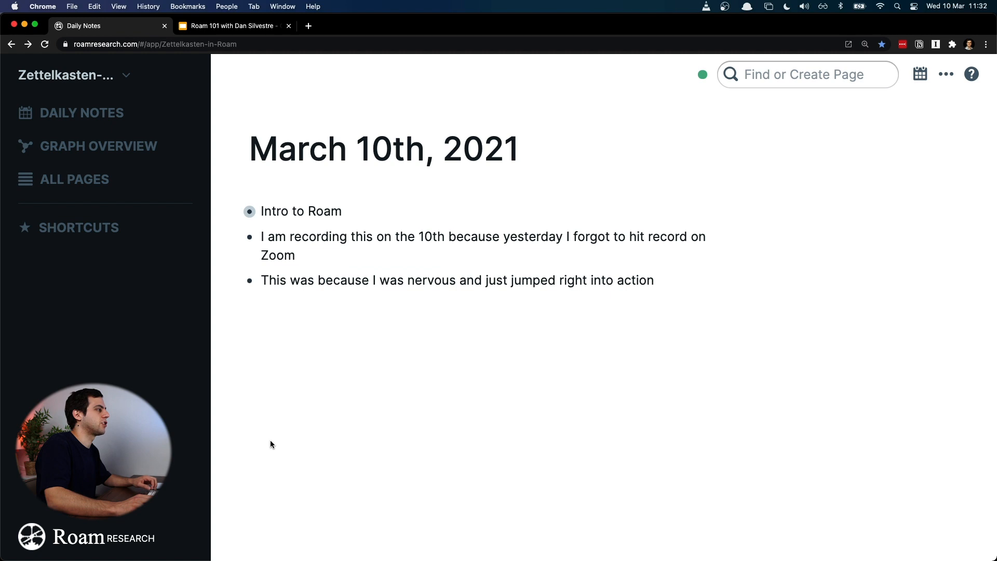
pyautogui.click(236, 214)
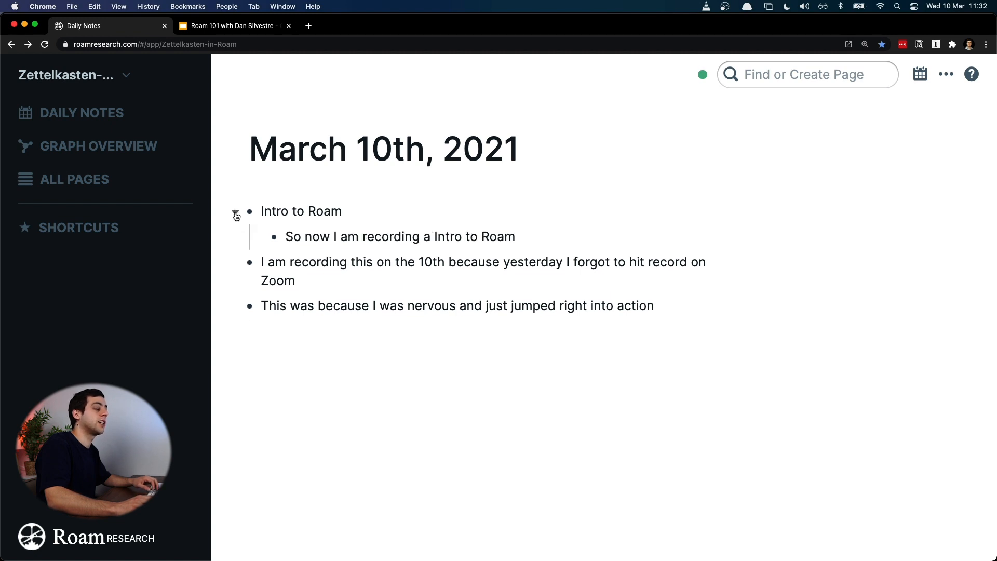
# Step: Nest the two remaining bullets, about forgetting to record and about being nervous, under "Intro to Roam"
pyautogui.click(262, 262)
pyautogui.press('Tab')
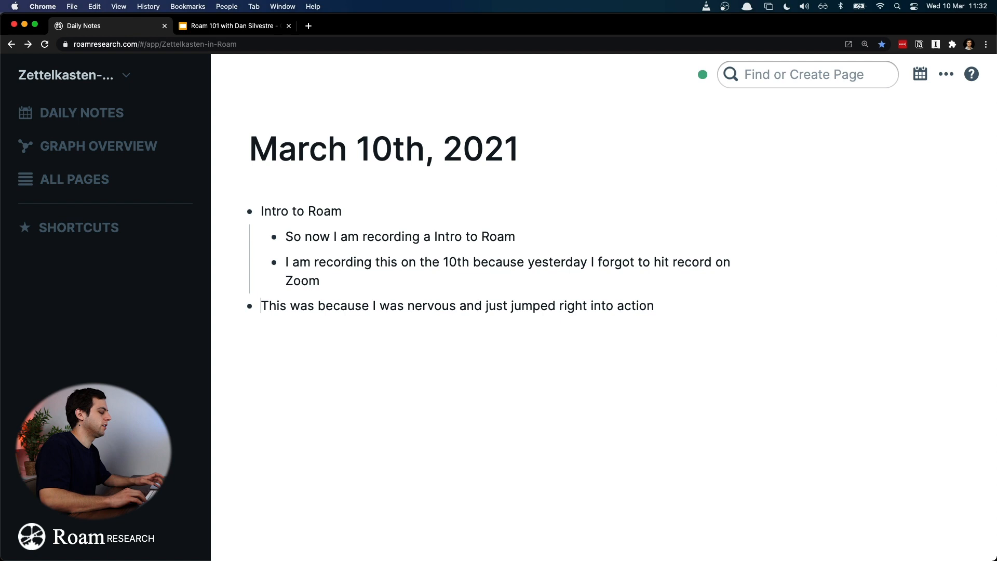
pyautogui.press('Tab')
pyautogui.hotkey('shift', 'Tab')
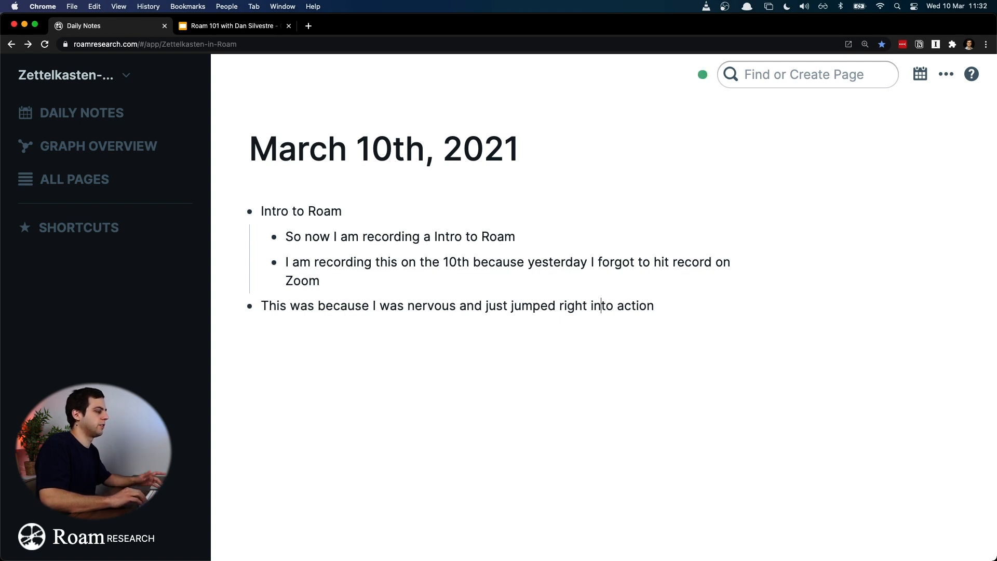
pyautogui.press('Tab')
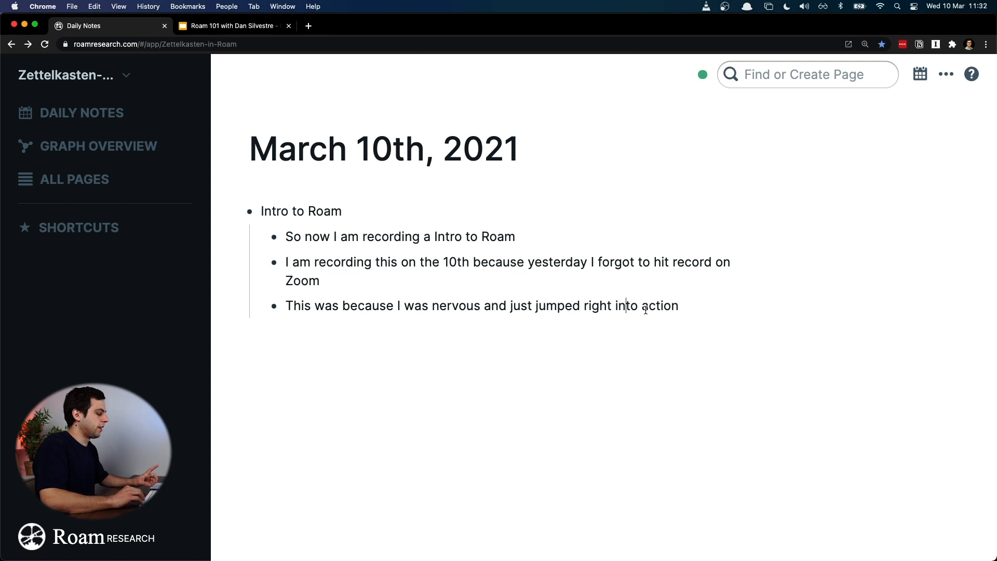
# Step: Add a fourth nested bullet, "Yesterday I watched a football match", under "Intro to Roam"
pyautogui.press('End')
pyautogui.press('Return')
pyautogui.write('Yesterday I watched a football match')
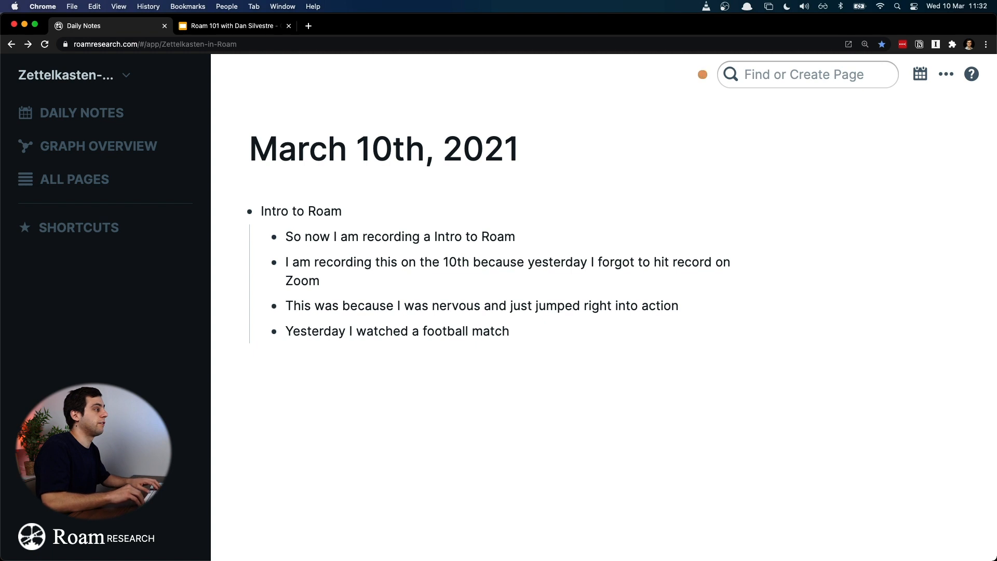
# Step: Move the football match bullet out to the top level, and insert and remove an empty top-level bullet above it
pyautogui.press('super+a')
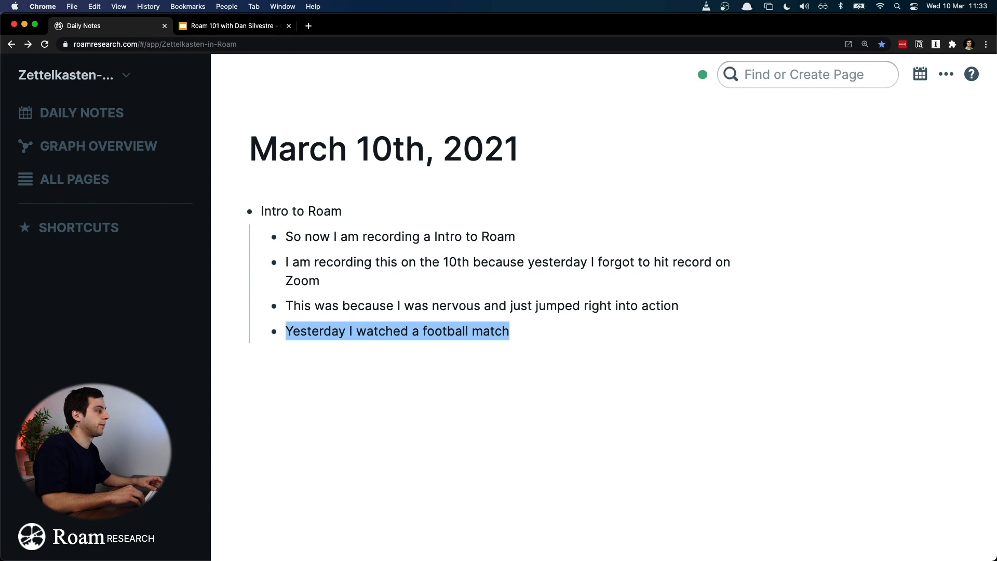
pyautogui.hotkey('shift', 'Tab')
pyautogui.press('Up')
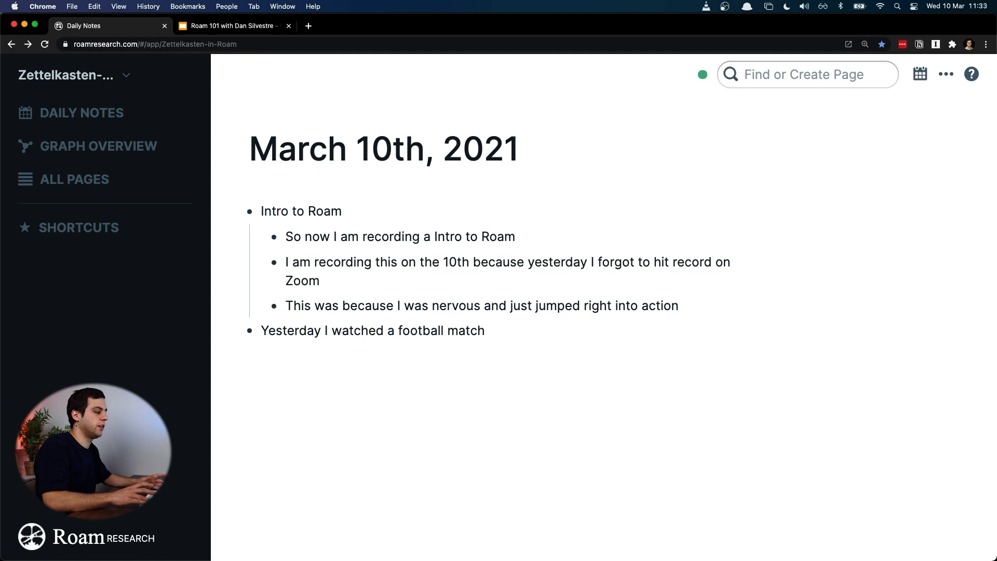
pyautogui.press('Return')
pyautogui.hotkey('shift', 'Tab')
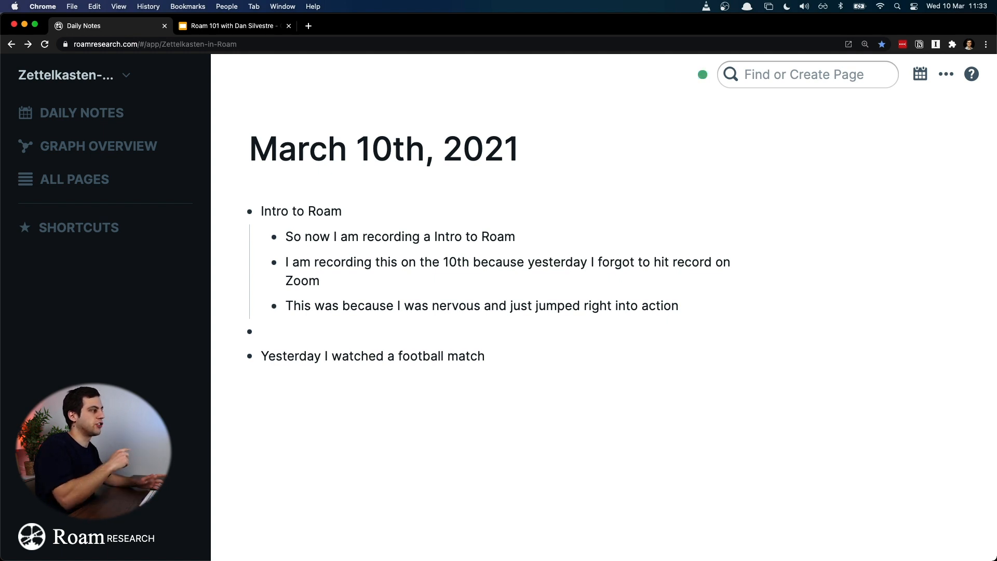
pyautogui.press('BackSpace')
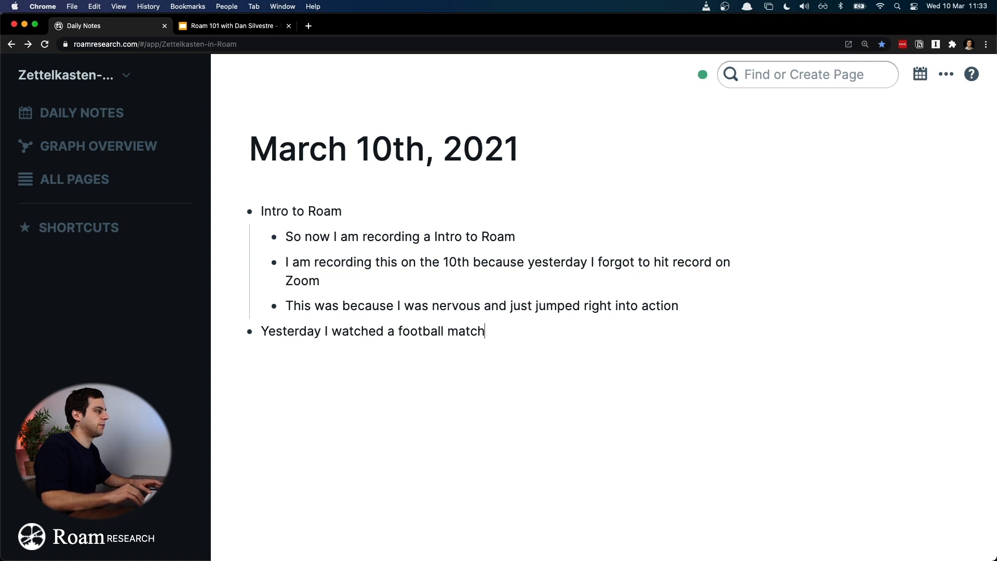
# Step: Nest the football match bullet again below an empty bullet, and move it back out to the top level
pyautogui.press('Delete')
pyautogui.press('Return')
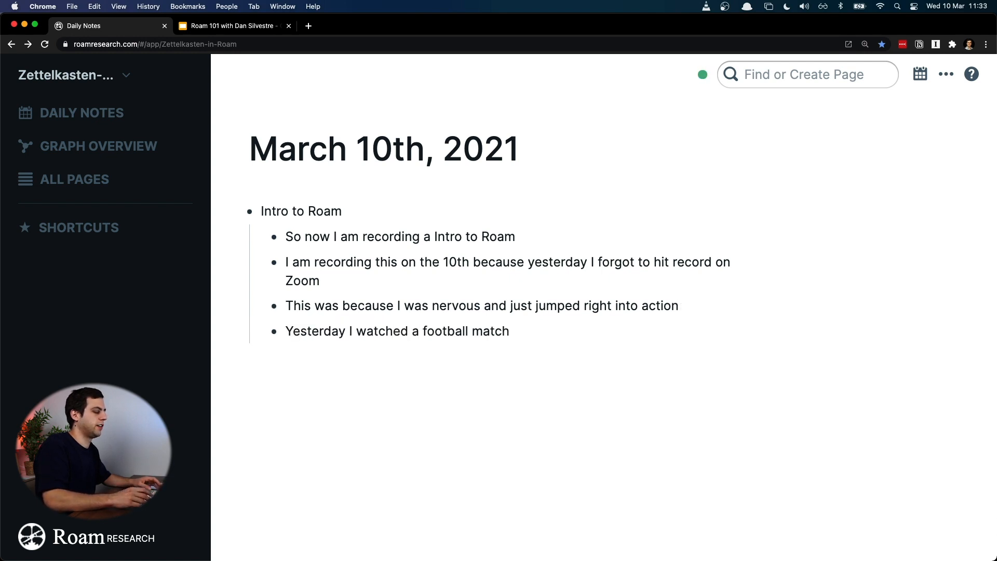
pyautogui.press('Return')
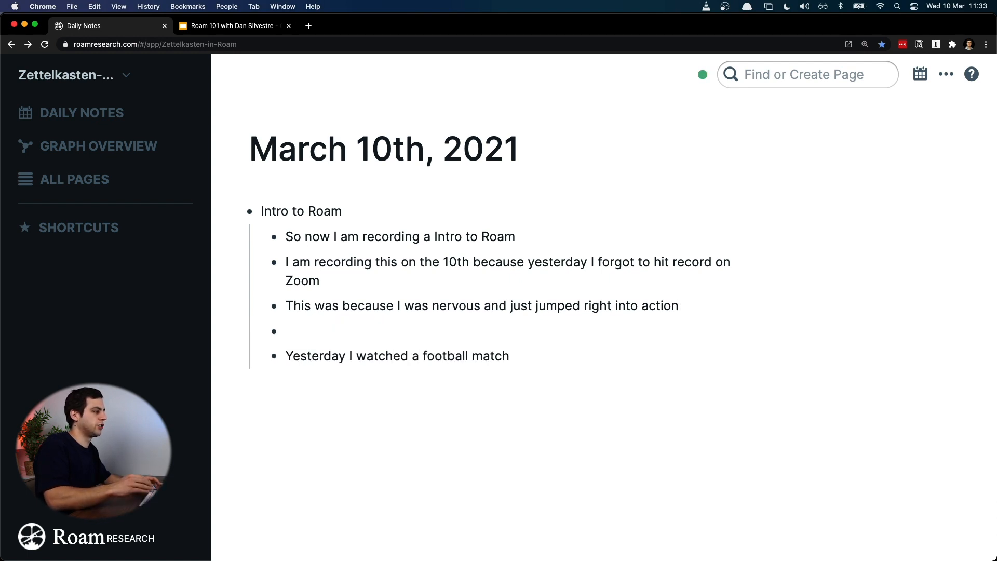
pyautogui.press('Down')
pyautogui.hotkey('shift', 'Tab')
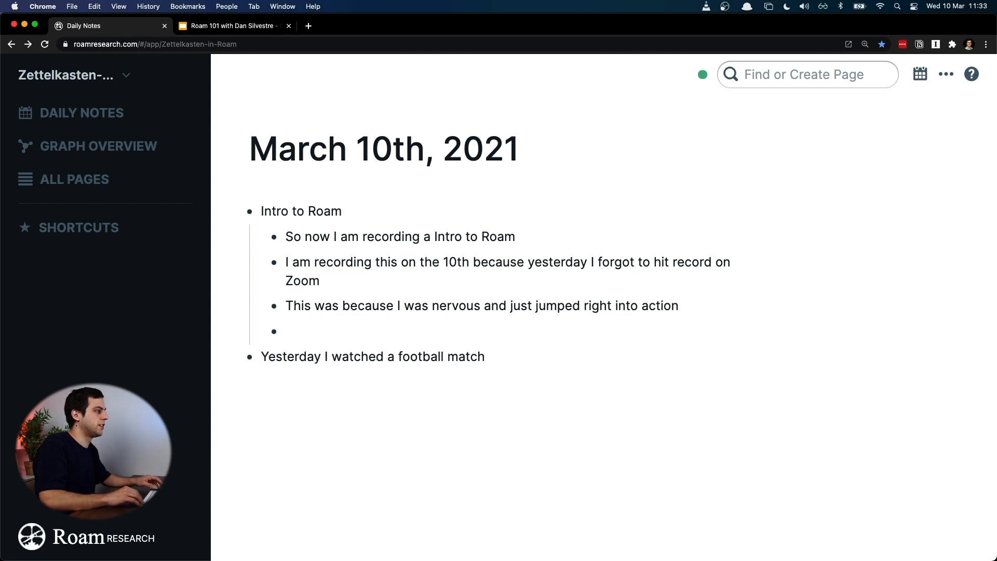
# Step: Replace the empty nested bullet above the football match bullet with an empty top-level one, and delete it
pyautogui.press('Up')
pyautogui.press('BackSpace')
pyautogui.press('Return')
pyautogui.hotkey('shift', 'Tab')
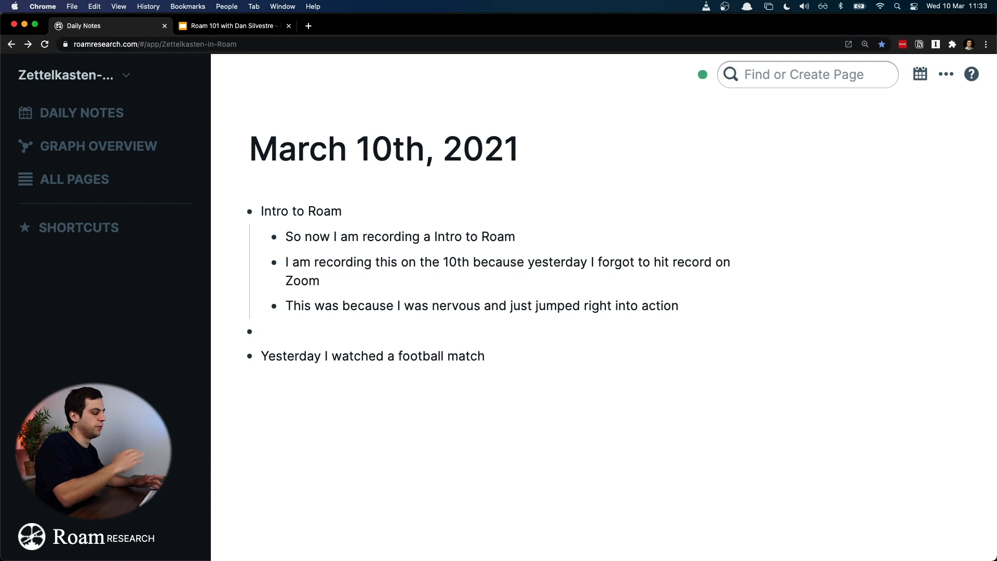
pyautogui.press('BackSpace')
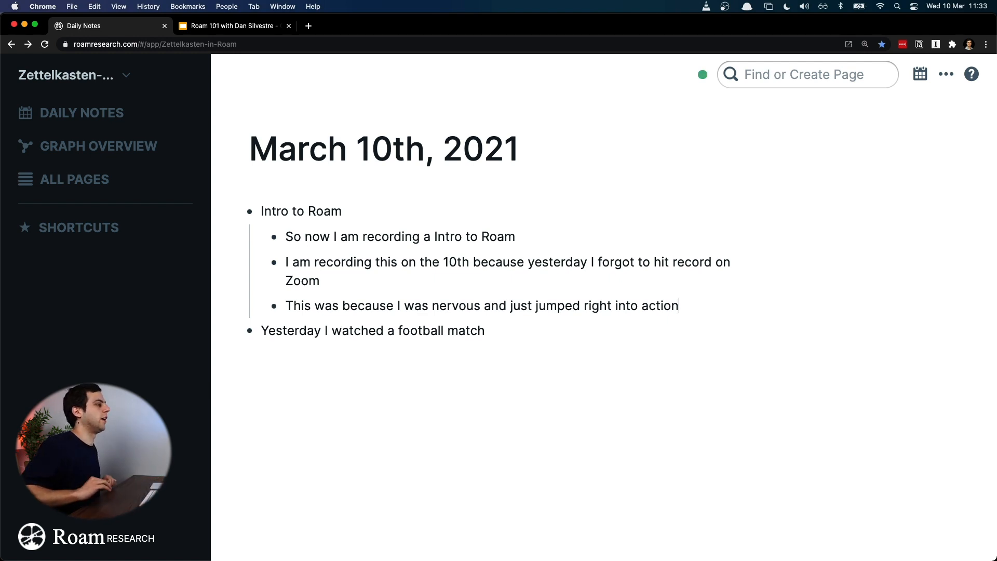
# Step: Add a bullet "It was Juventus vs Porto" nested under the football match bullet
pyautogui.press('Down')
pyautogui.press('Return')
pyautogui.press('Tab')
pyautogui.write('It was Juventus ')
pyautogui.write('x')
pyautogui.press('BackSpace')
pyautogui.write('vs Porto')
# Step: Add a second nested bullet, "Porto won", under the football match bullet
pyautogui.press('Return')
pyautogui.write('Porto was ')
pyautogui.write('w')
pyautogui.press('BackSpace')
pyautogui.press('BackSpace')
pyautogui.press('BackSpace')
pyautogui.press('BackSpace')
pyautogui.press('BackSpace')
pyautogui.write('won')
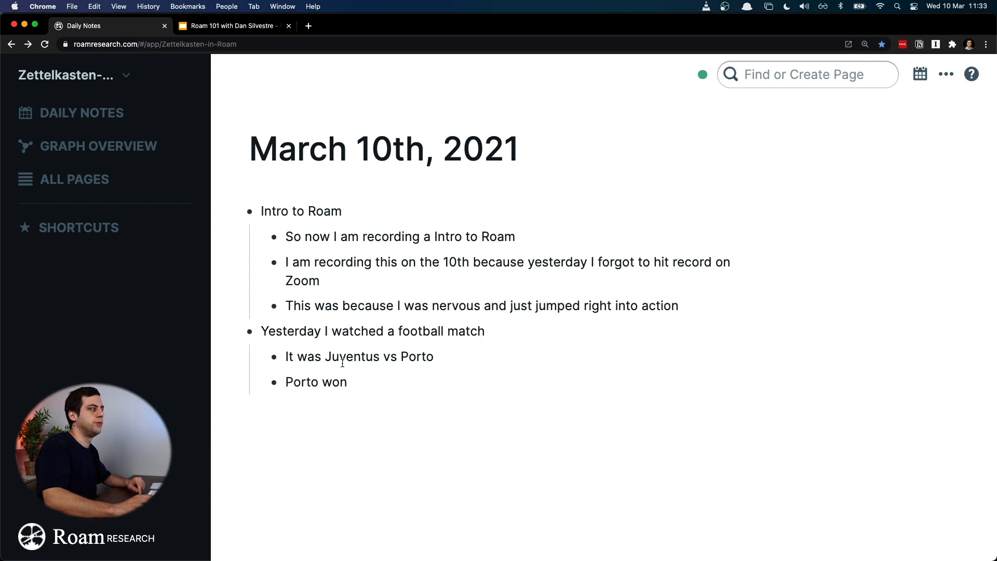
# Step: Collapse all bullets on the March 10th, 2021 page at once by selecting both top-level bullets with their children
pyautogui.moveTo(382, 388); pyautogui.dragTo(247, 218)
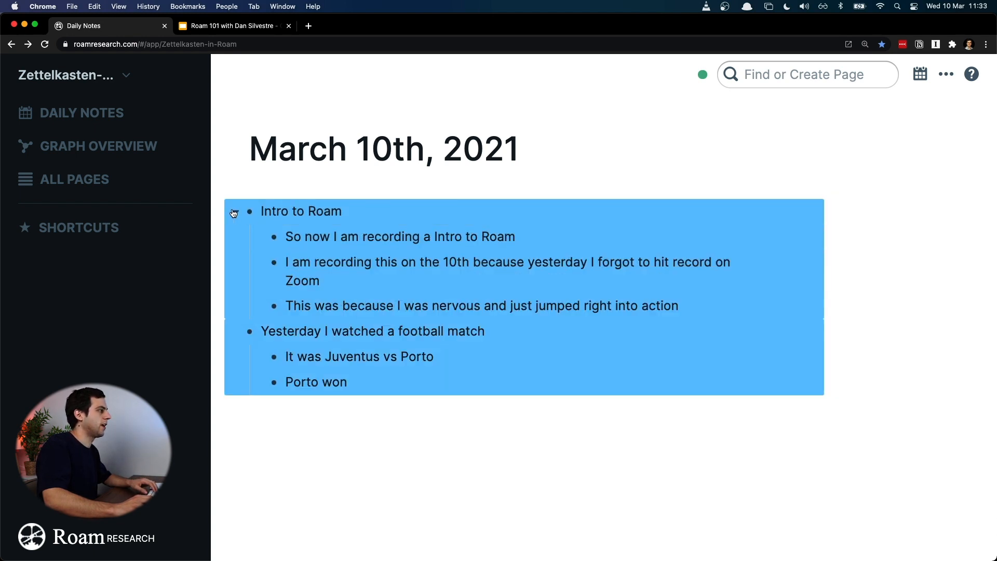
pyautogui.rightClick(238, 209)
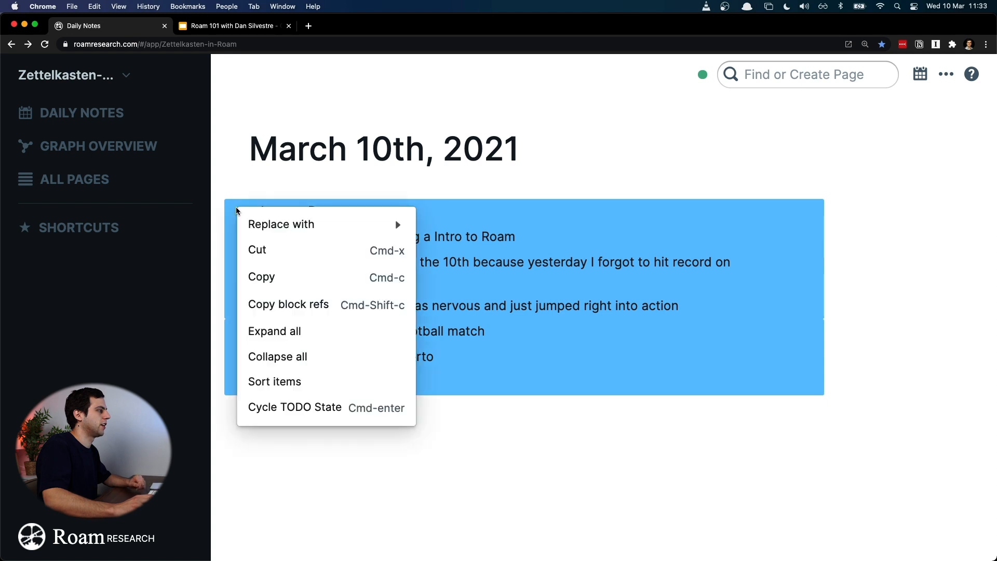
pyautogui.click(347, 363)
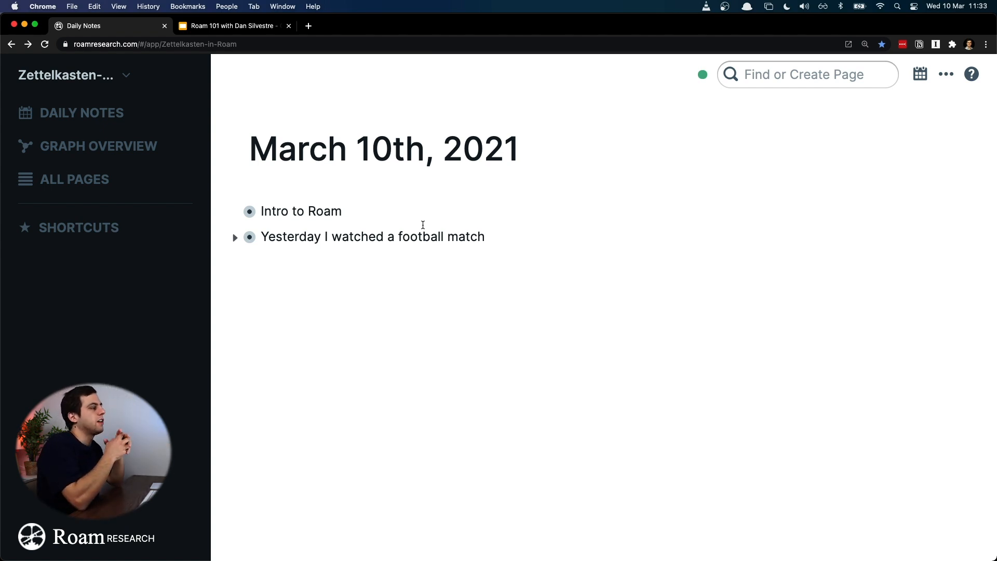
# Step: Add an empty top-level bullet below the football match bullet, followed by the bullets "Intro" and "Main Point 1"
pyautogui.click(490, 229)
pyautogui.press('Return')
pyautogui.press('Return')
pyautogui.write('Intro')
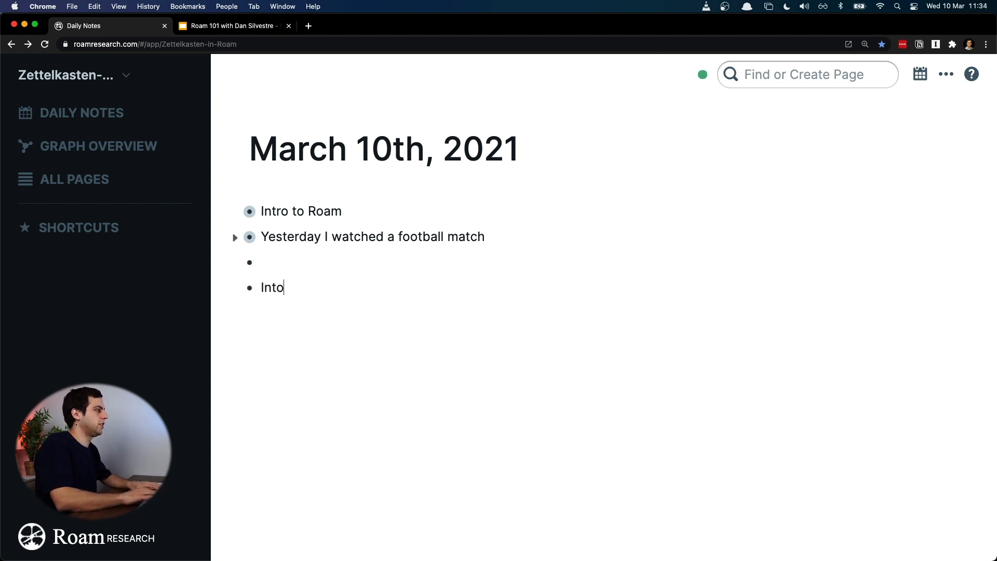
pyautogui.write('Main P')
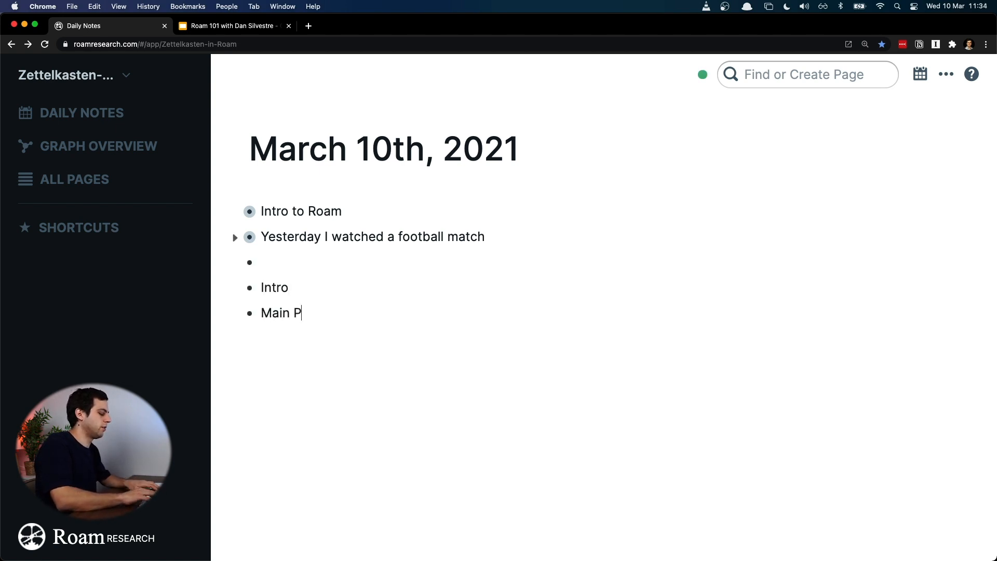
pyautogui.write('oint 1')
# Step: Duplicate the "Main Point 1" text into two further top-level bullets, edited to "Main Point 2" and "Main Point 3"
pyautogui.press('super+a')
pyautogui.press('super+c')
pyautogui.press('Right')
pyautogui.press('Return')
pyautogui.press('super+v')
pyautogui.write('2')
pyautogui.press('Return')
pyautogui.write('bv')
pyautogui.press('BackSpace')
pyautogui.press('BackSpace')
pyautogui.press('super+v')
pyautogui.press('BackSpace')
pyautogui.write('3')
# Step: Add a bullet "Argument" nested under "Main Point 1"
pyautogui.press('Up')
pyautogui.press('Up')
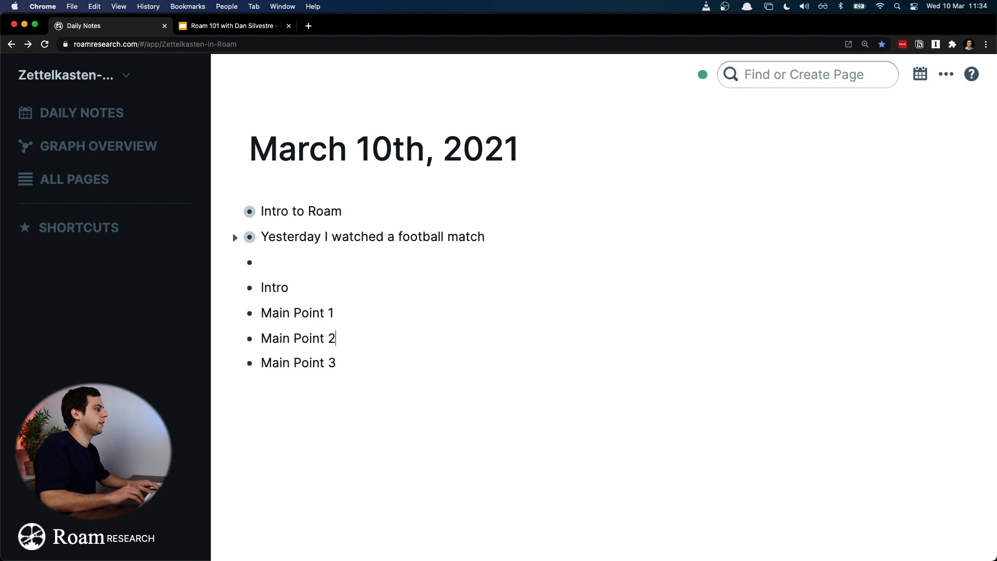
pyautogui.press('Return')
pyautogui.press('Tab')
pyautogui.write('Aer')
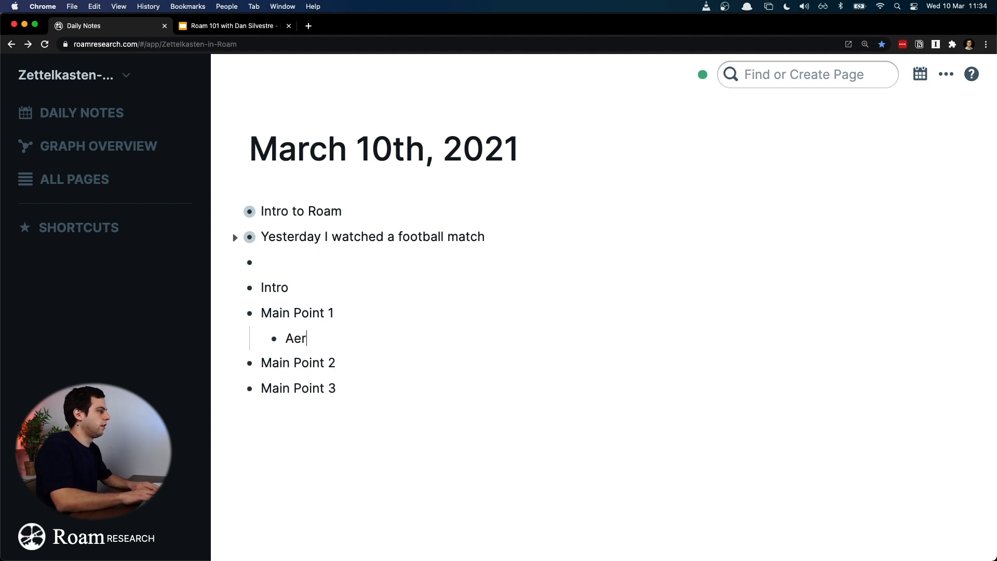
pyautogui.write('gument 1')
pyautogui.press('super+a')
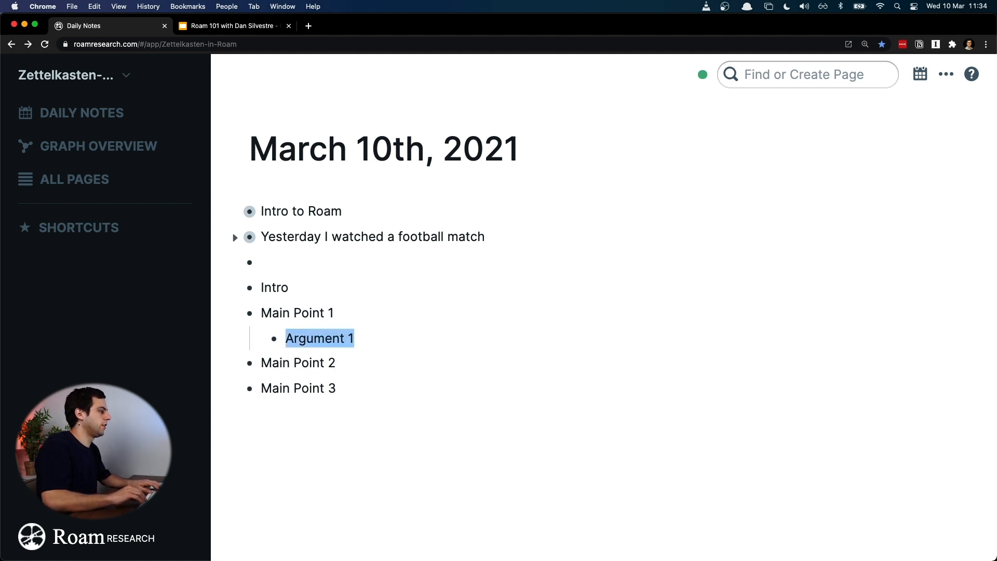
pyautogui.press('Right')
pyautogui.press('BackSpace')
pyautogui.press('BackSpace')
# Step: Copy the "Argument" text into two more nested bullets under "Main Point 1"
pyautogui.press('super+a')
pyautogui.press('super+c')
pyautogui.press('Right')
pyautogui.press('Return')
pyautogui.press('super+v')
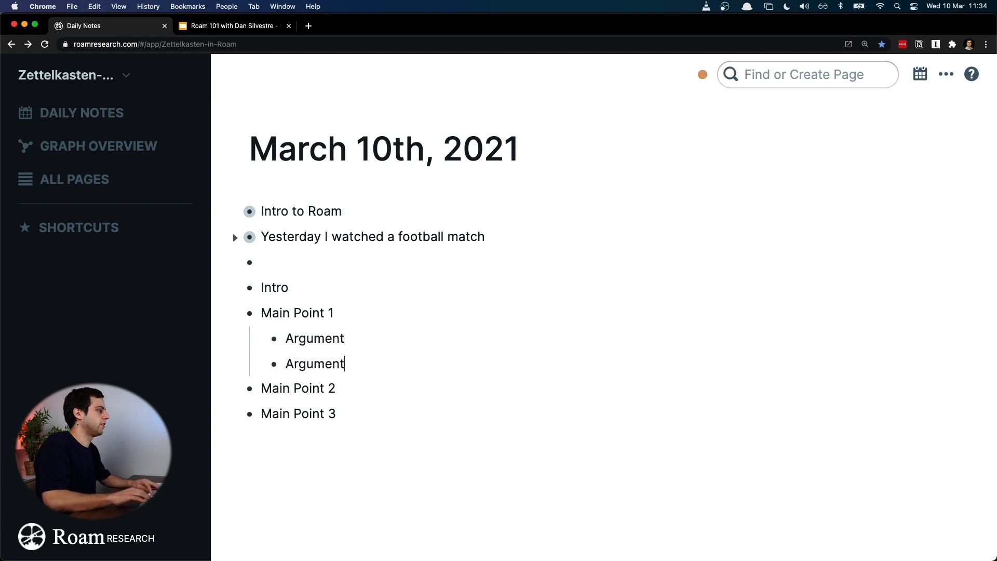
pyautogui.press('Return')
pyautogui.press('super+v')
# Step: Paste "Argument" into three new top-level bullets directly below "Main Point 2"
pyautogui.press('Down')
pyautogui.press('Return')
pyautogui.press('super+v')
pyautogui.press('Return')
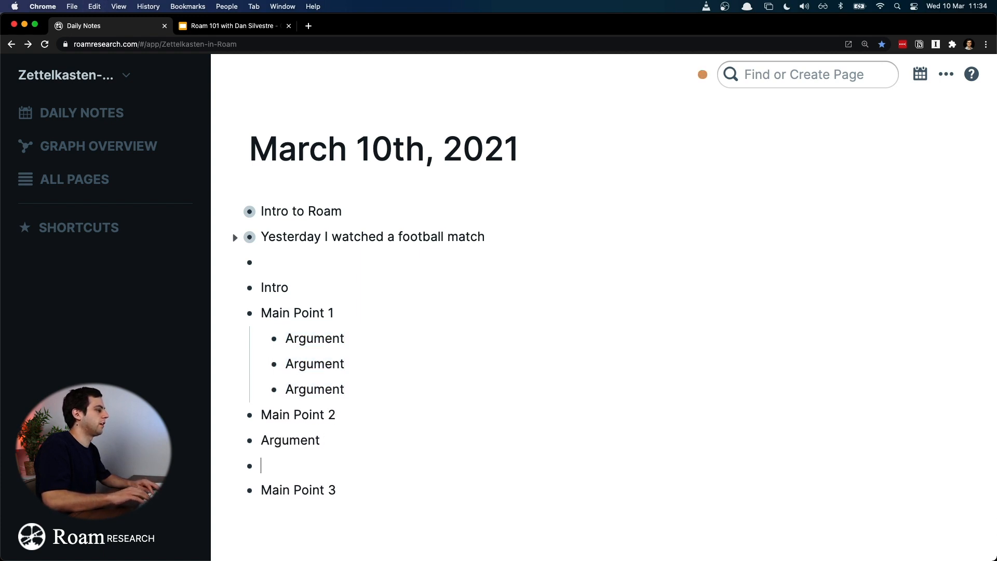
pyautogui.press('super+v')
pyautogui.press('Return')
pyautogui.press('super+v')
# Step: Nest the three new "Argument" bullets together under "Main Point 2" and collapse that bullet
pyautogui.press('super+a')
pyautogui.hotkey('shift', 'Up')
pyautogui.hotkey('shift', 'Up')
pyautogui.press('Tab')
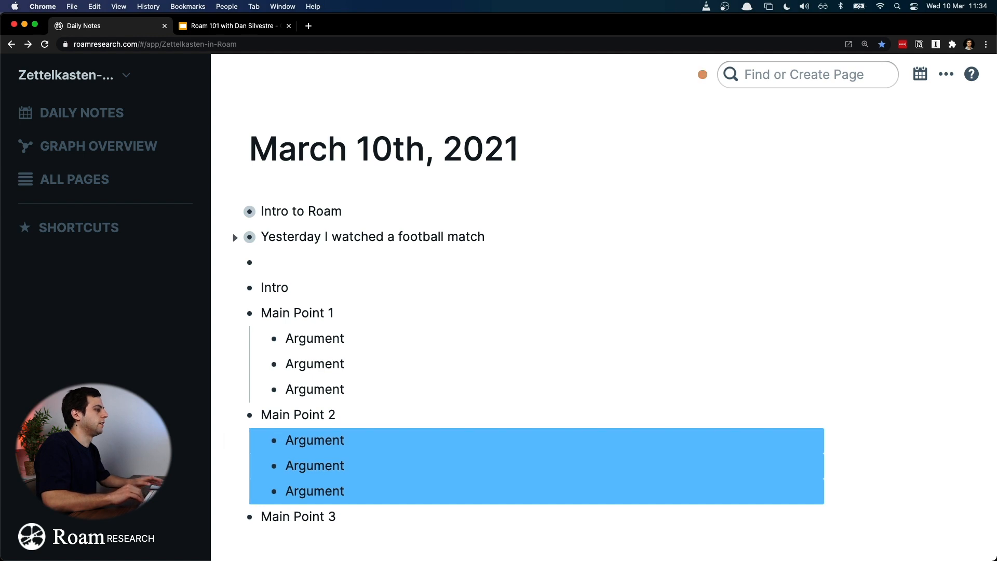
pyautogui.click(449, 312)
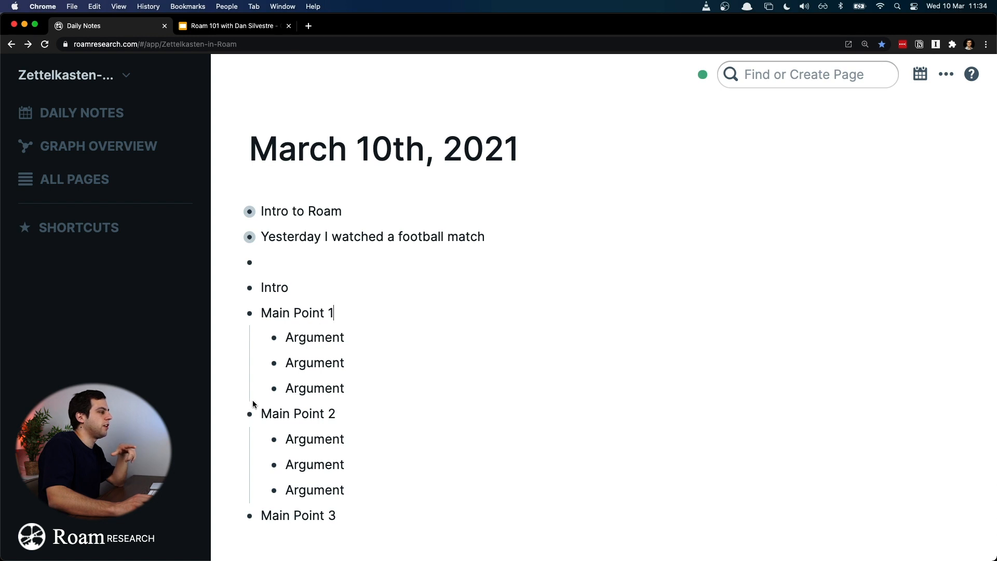
pyautogui.click(239, 414)
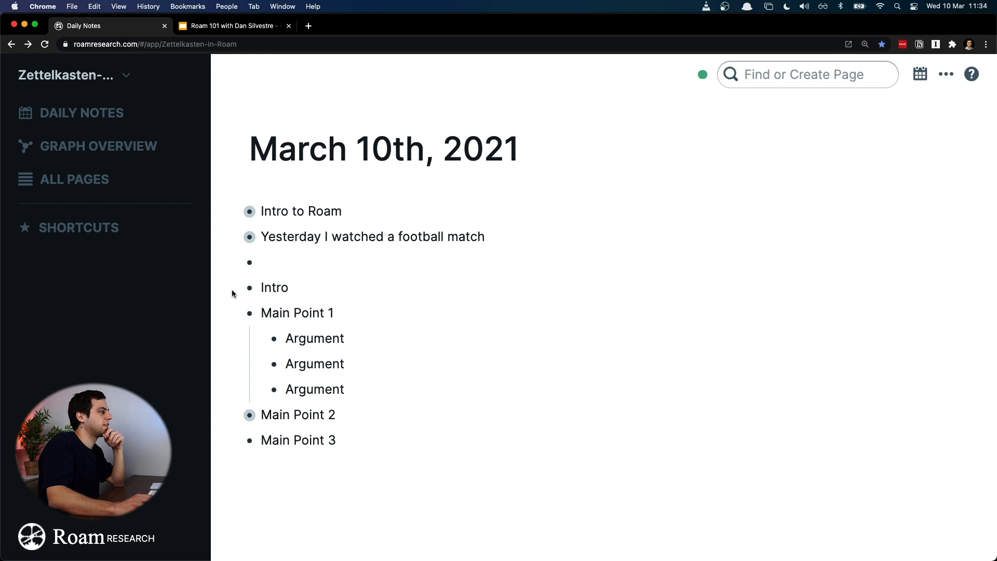
# Step: Add the nested bullets "Hook" and "First sentence" under "Intro"
pyautogui.click(293, 286)
pyautogui.press('Return')
pyautogui.press('Tab')
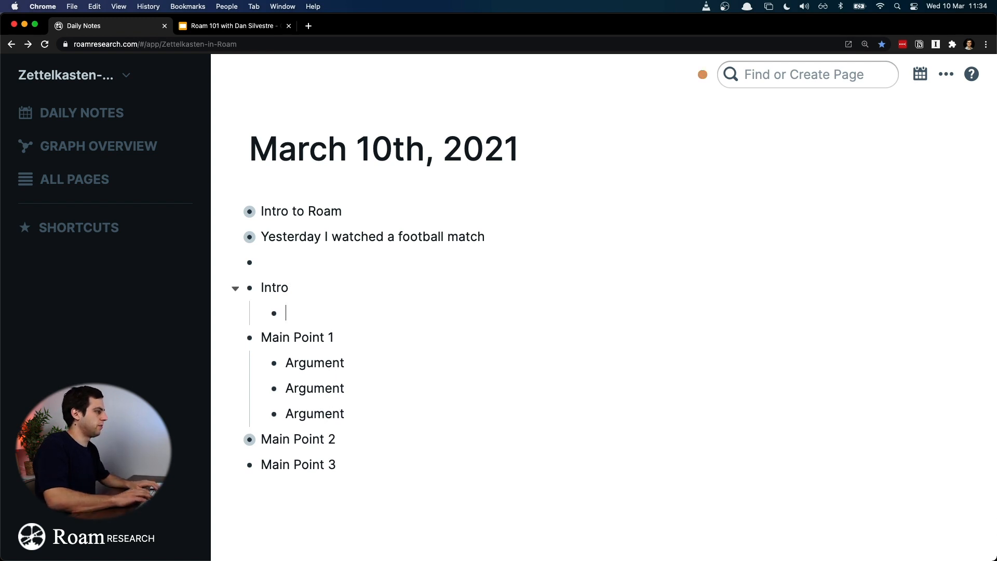
pyautogui.write('Hook')
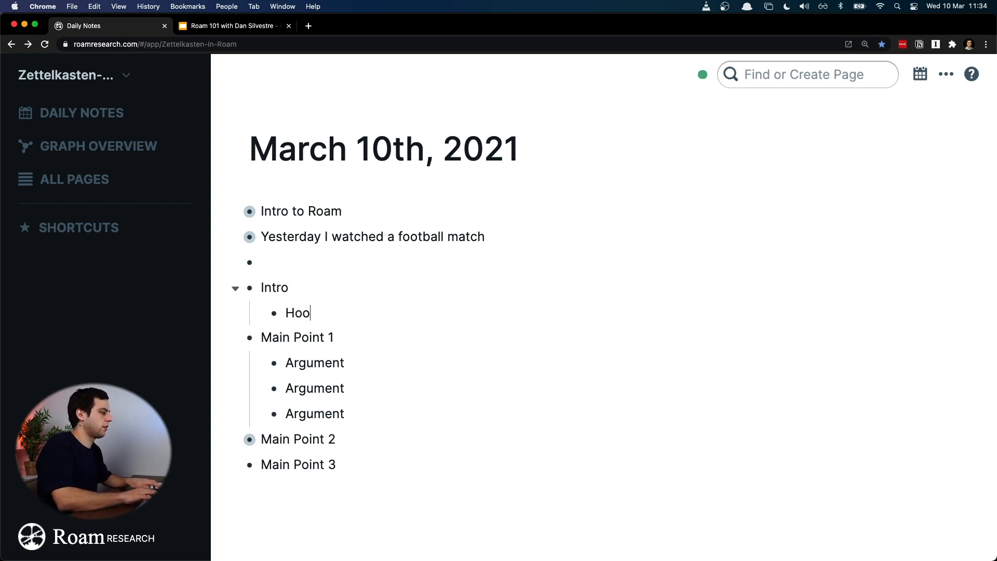
pyautogui.press('Return')
pyautogui.write('rst sentence')
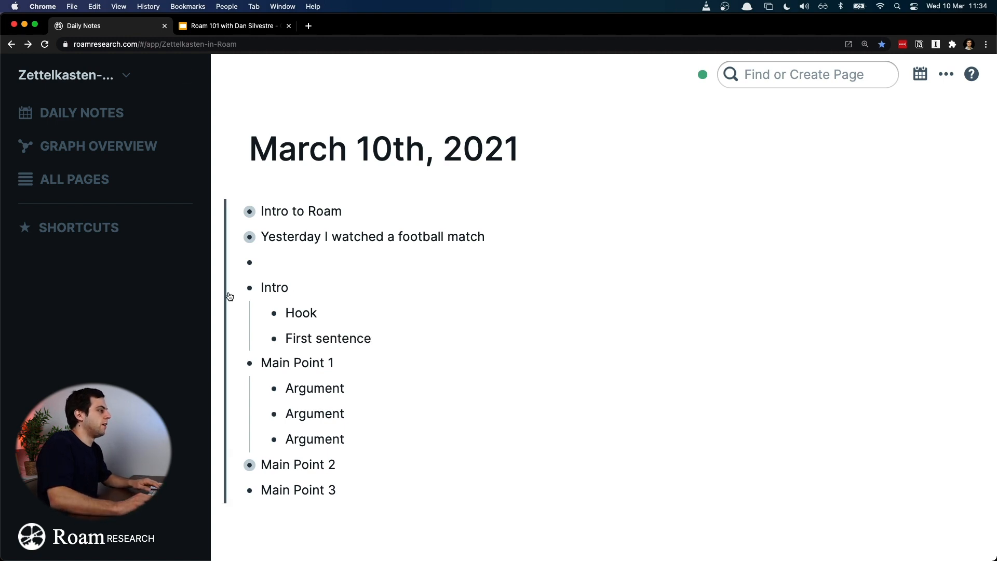
# Step: Collapse the "Intro" bullet to hide its nested bullets
pyautogui.click(235, 288)
pyautogui.moveTo(237, 294); pyautogui.dragTo(336, 293)
pyautogui.click(337, 292)
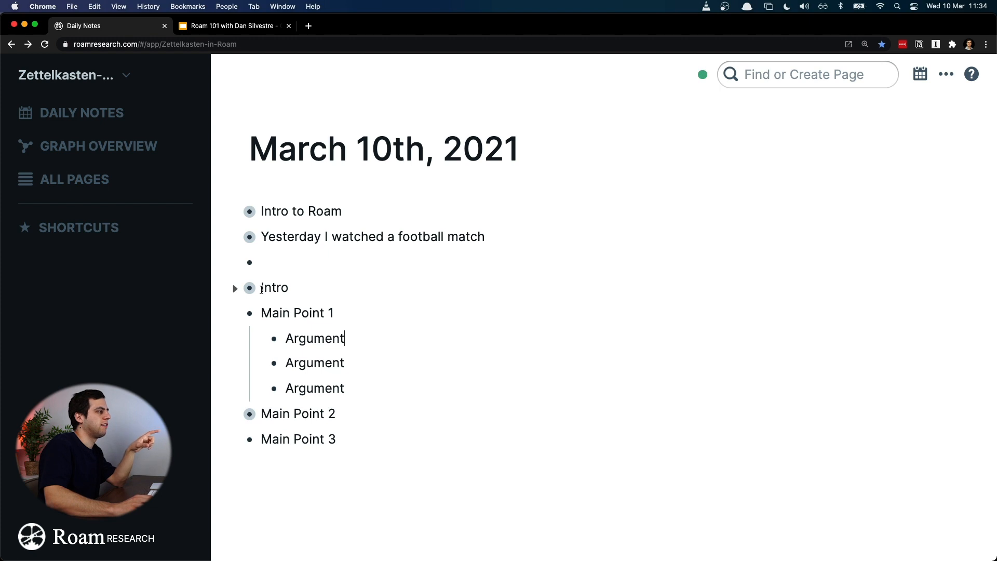
# Step: Expand all bullets from "Intro" through "Main Point 3" at once
pyautogui.moveTo(267, 287); pyautogui.dragTo(377, 429)
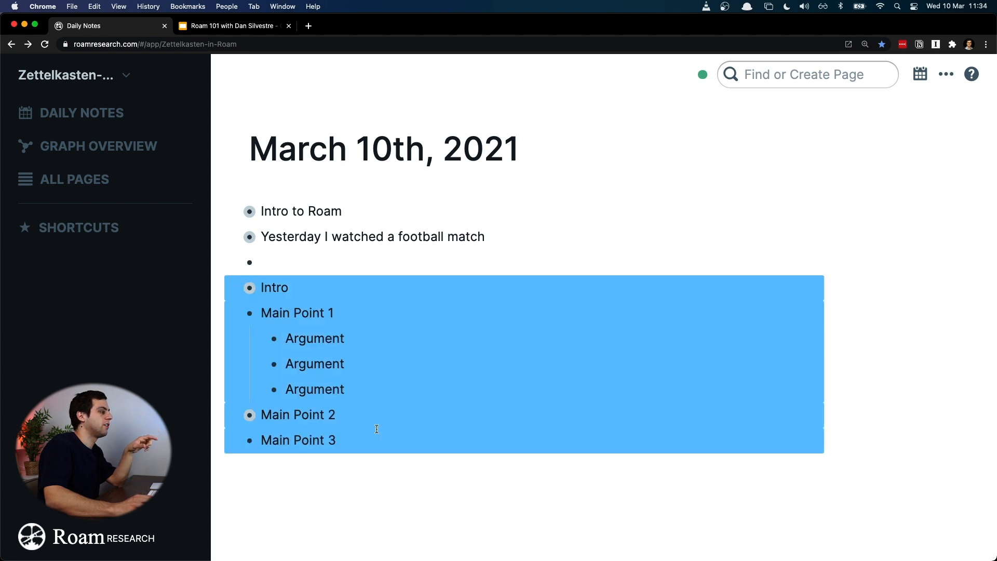
pyautogui.rightClick(361, 326)
pyautogui.click(435, 453)
pyautogui.scroll(-4, 397, 322)
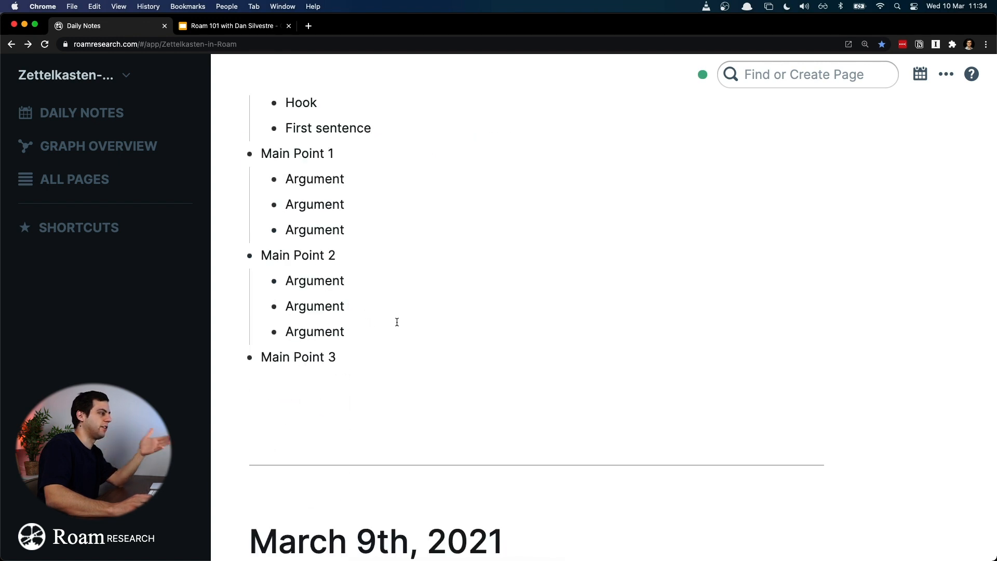
# Step: Delete the whole outline from "Intro" through "Main Point 3", keeping the empty bullet above it
pyautogui.click(399, 356)
pyautogui.scroll(4, 399, 356)
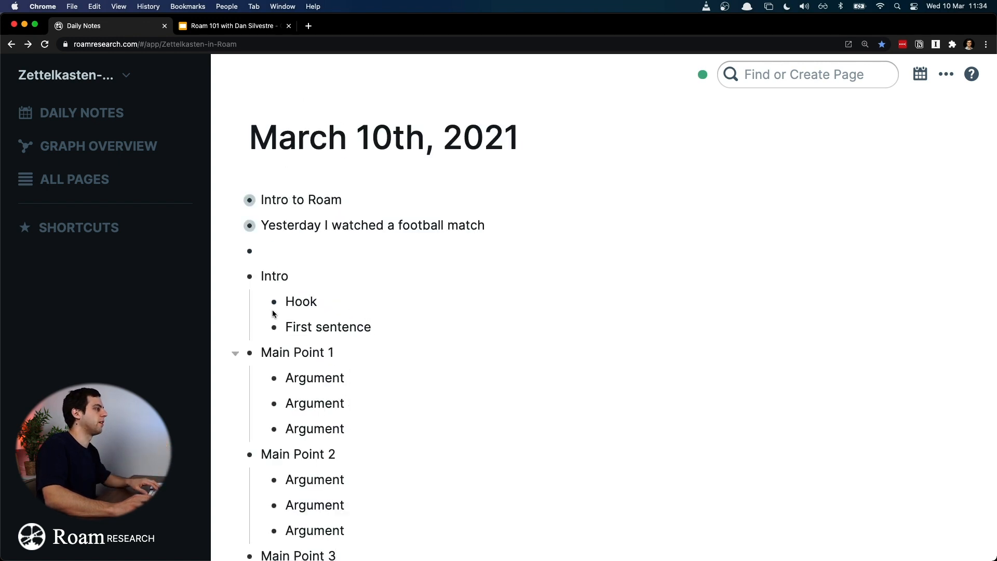
pyautogui.keyDown('shift'); pyautogui.click(261, 276); pyautogui.keyUp('shift')
pyautogui.press('BackSpace')
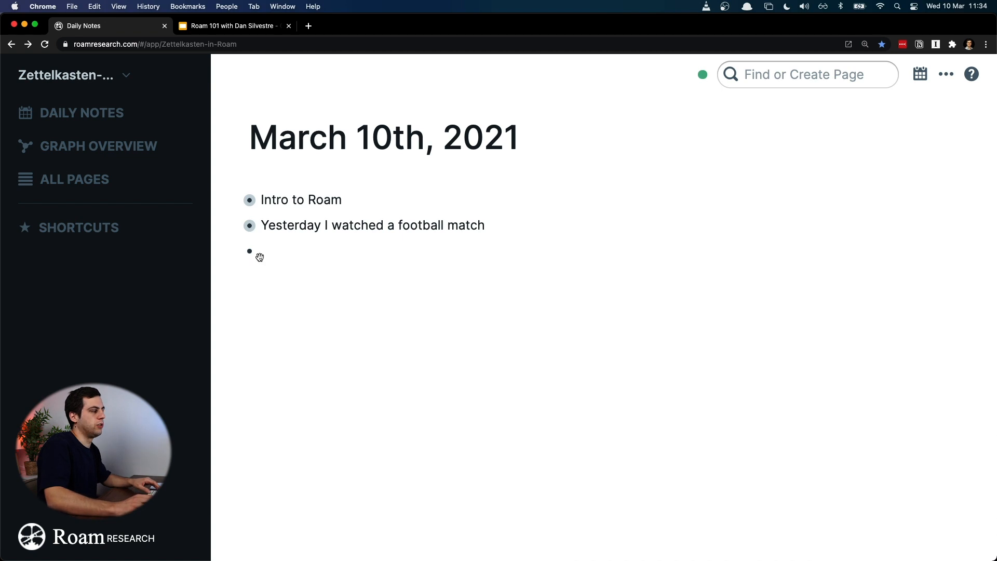
# Step: Expand all nested bullets under "Intro to Roam" and under the football match bullet
pyautogui.rightClick(306, 200)
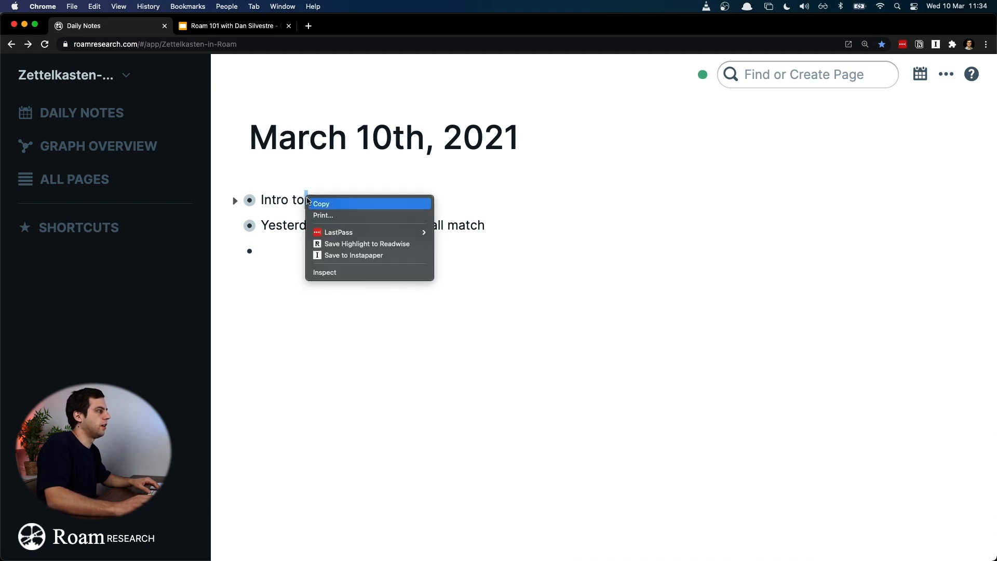
pyautogui.rightClick(246, 198)
pyautogui.rightClick(247, 198)
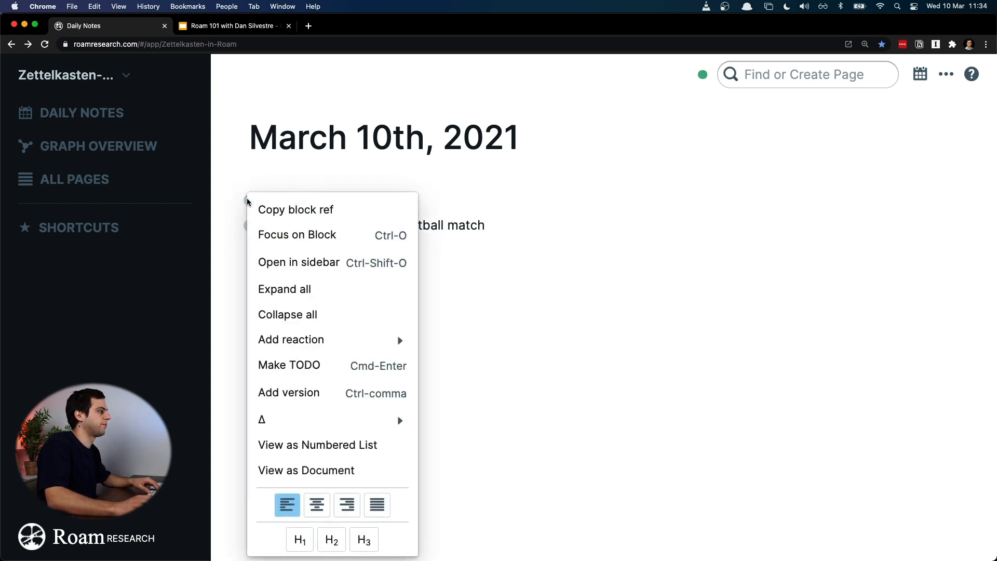
pyautogui.press('Escape')
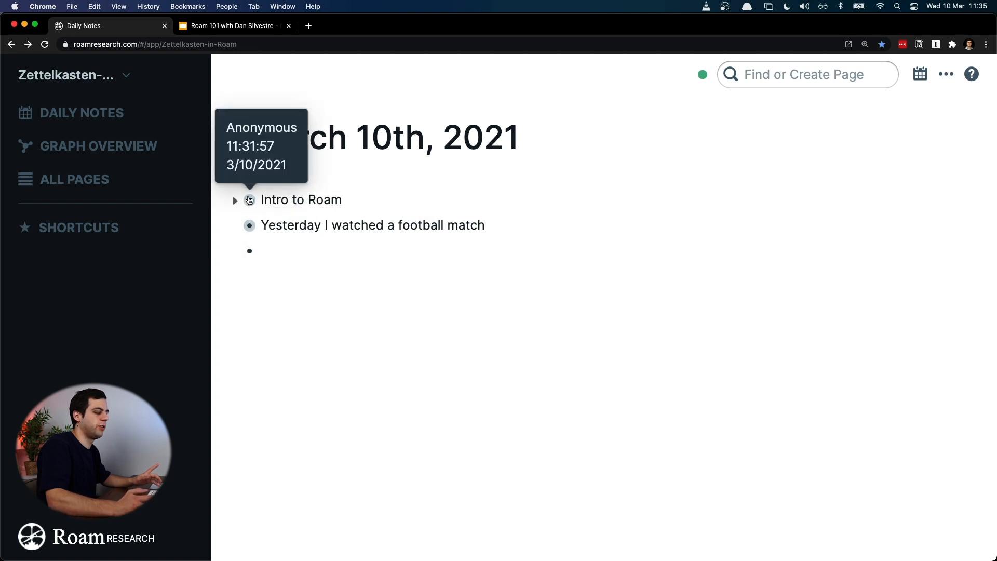
pyautogui.rightClick(249, 200)
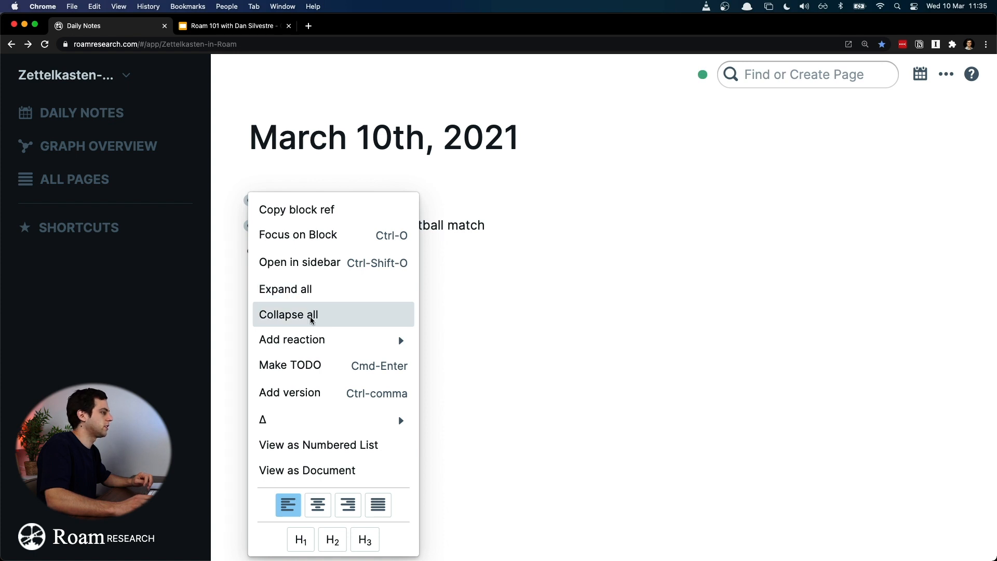
pyautogui.click(328, 289)
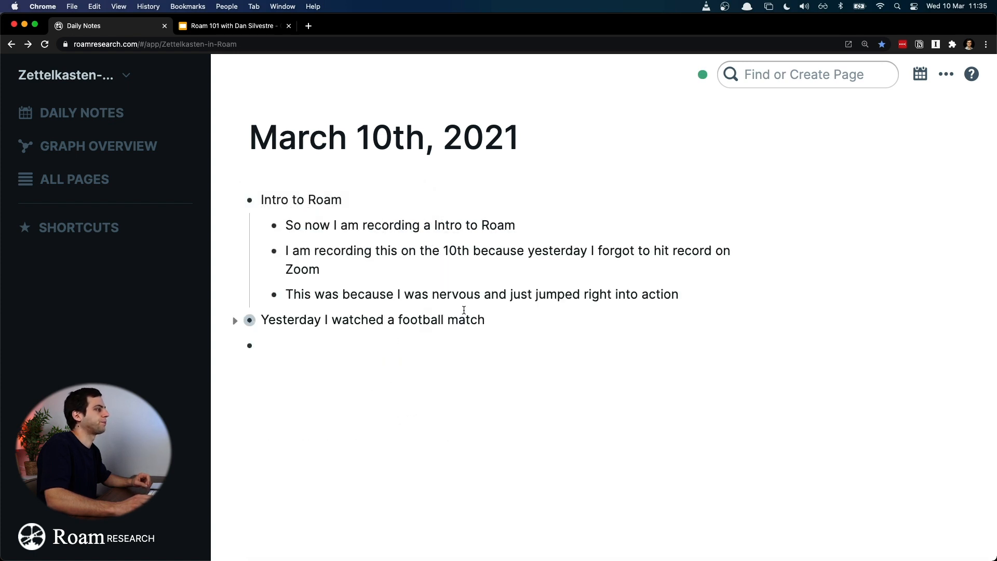
pyautogui.click(235, 321)
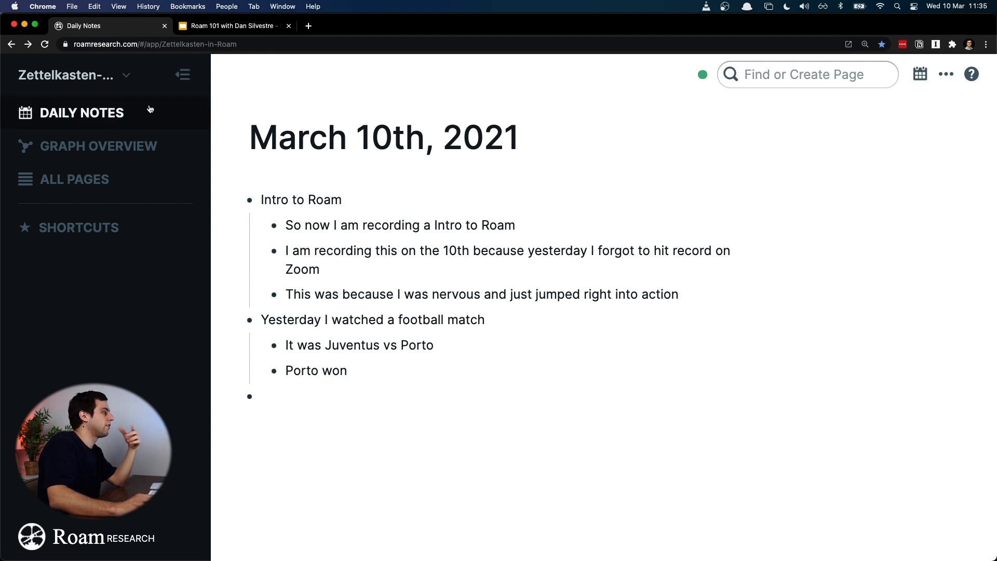
# Step: Look through the daily notes back to March 7th, 2021, and open March 10th, 2021 as its own page
pyautogui.click(119, 122)
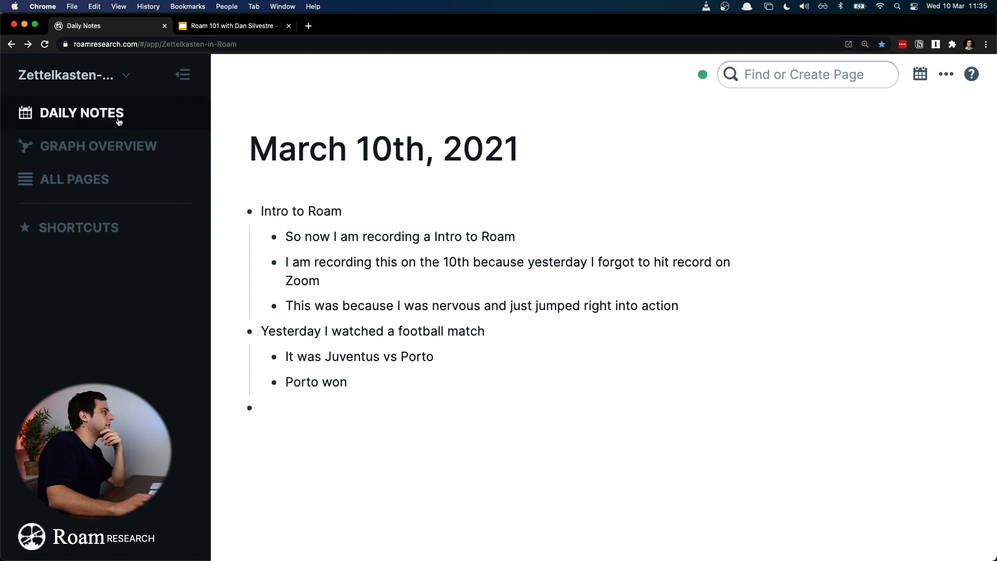
pyautogui.scroll(-15, 525, 255)
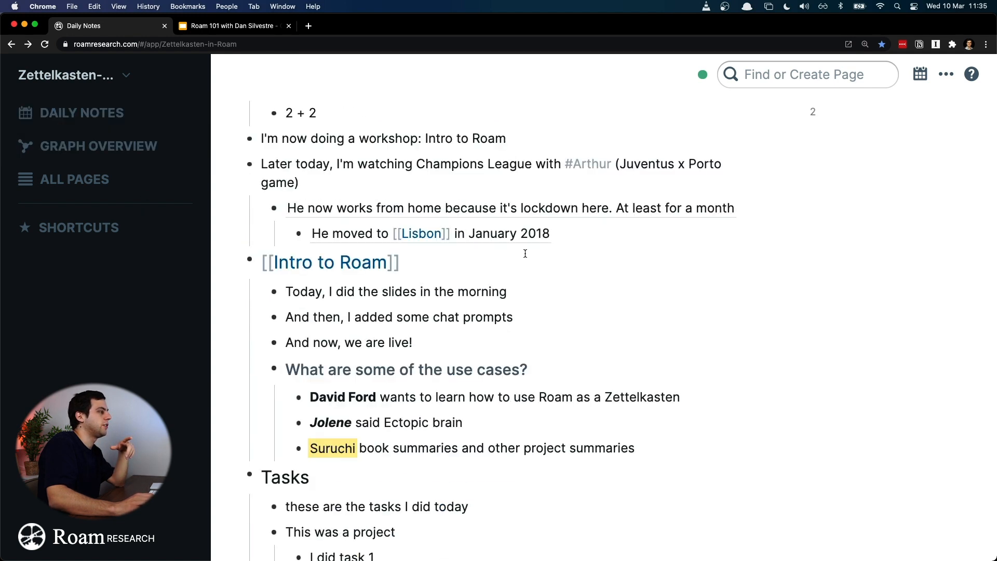
pyautogui.scroll(-20, 525, 253)
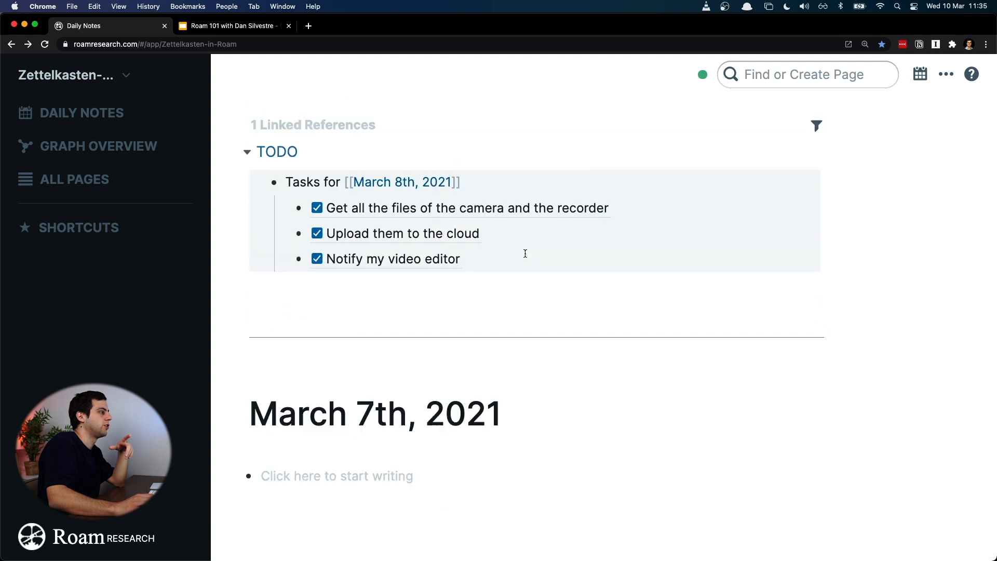
pyautogui.scroll(20, 526, 254)
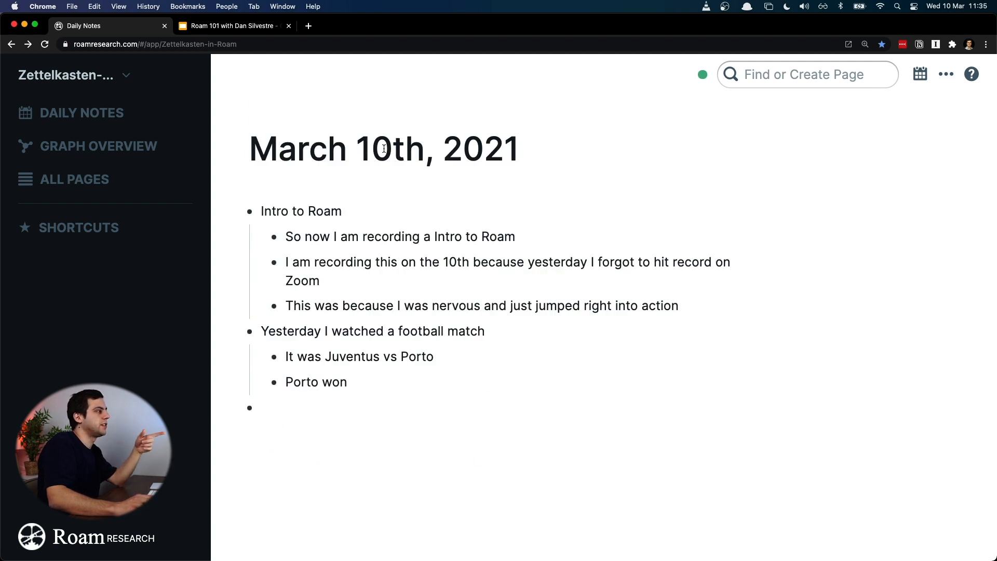
pyautogui.scroll(-5, 383, 148)
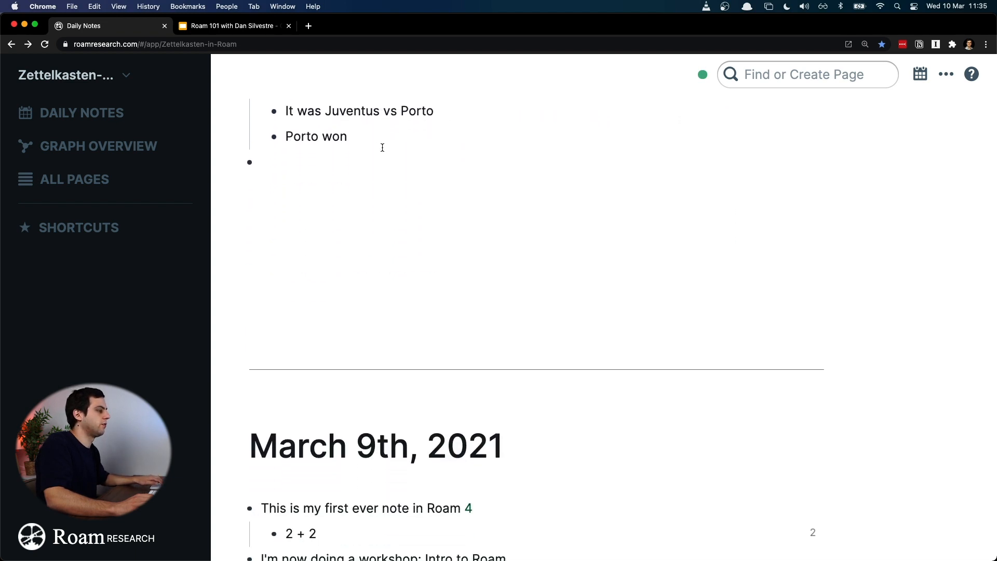
pyautogui.scroll(5, 383, 148)
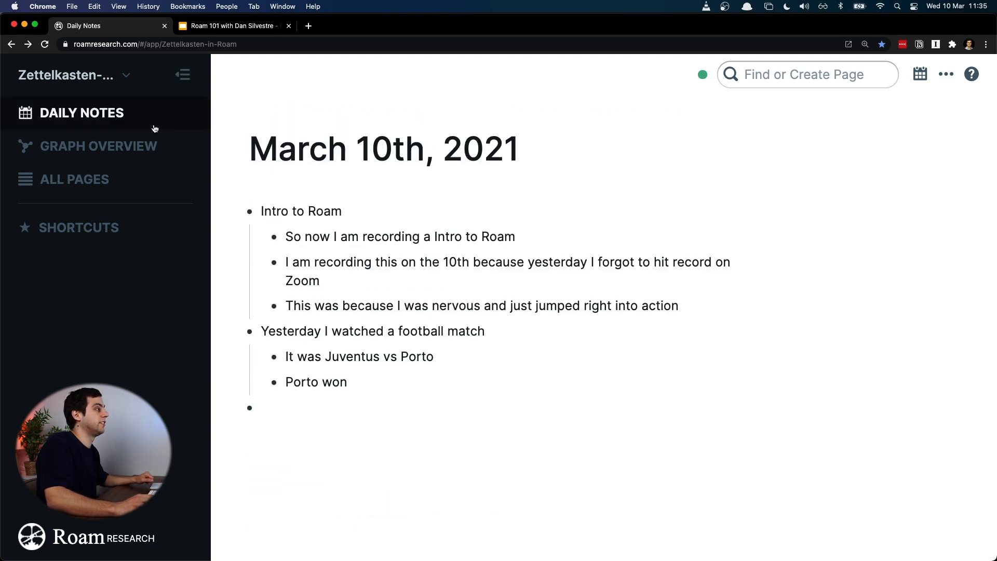
pyautogui.click(392, 152)
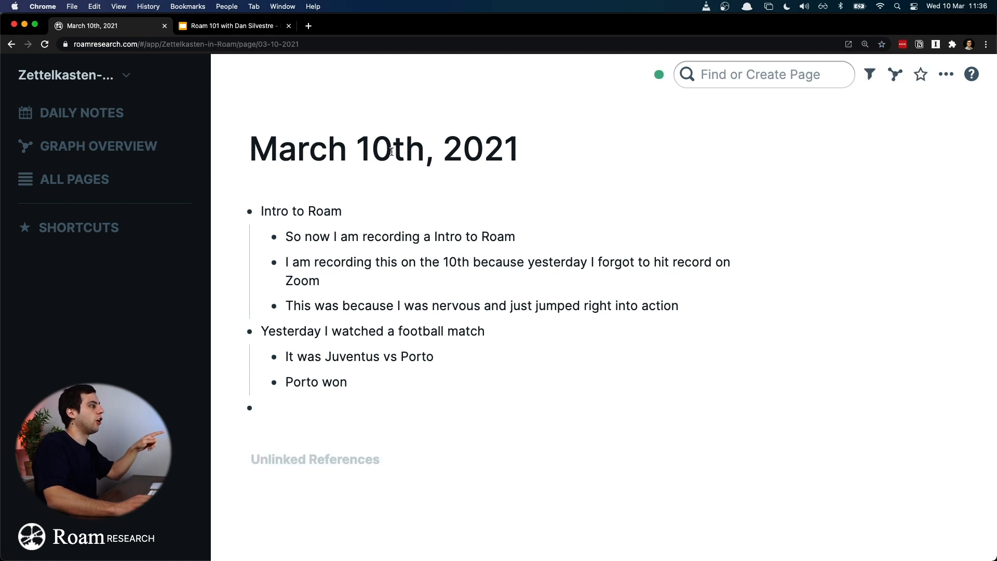
# Step: Look over the March 10th, 2021 page and return to the daily notes
pyautogui.scroll(-1, 391, 151)
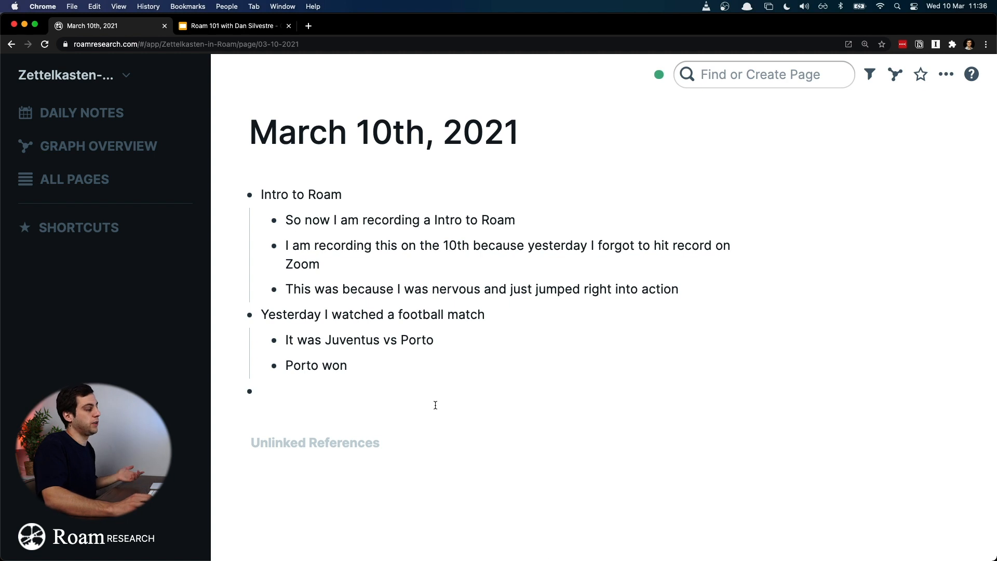
pyautogui.scroll(1, 470, 251)
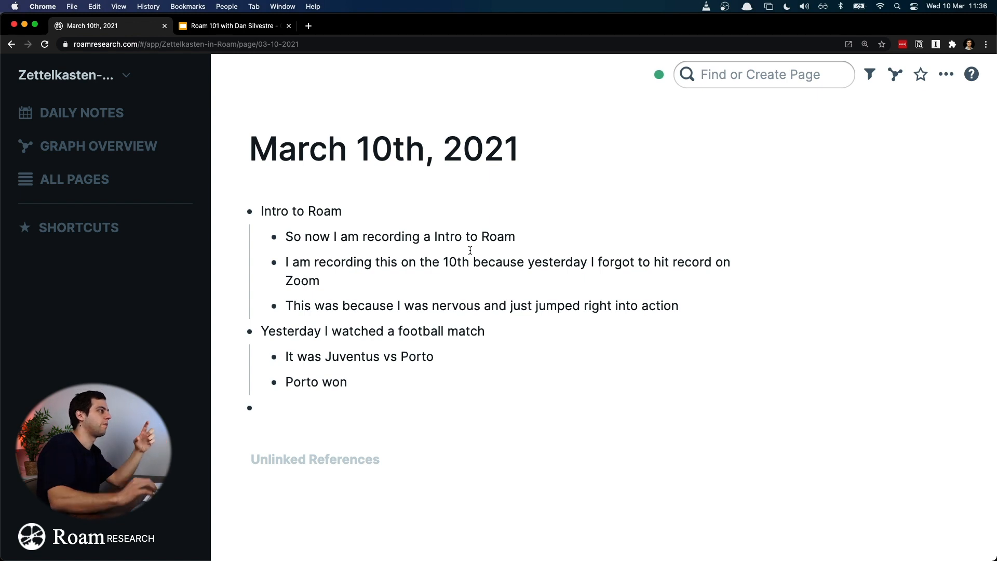
pyautogui.click(134, 120)
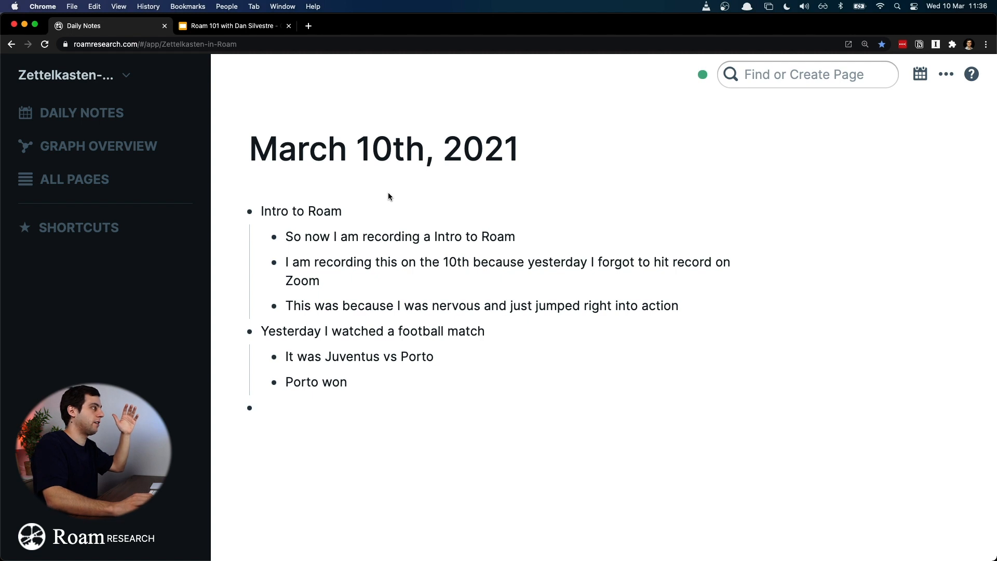
# Step: Open the list of all pages and examine its titles, word counts, mentions and updated and created dates
pyautogui.click(121, 174)
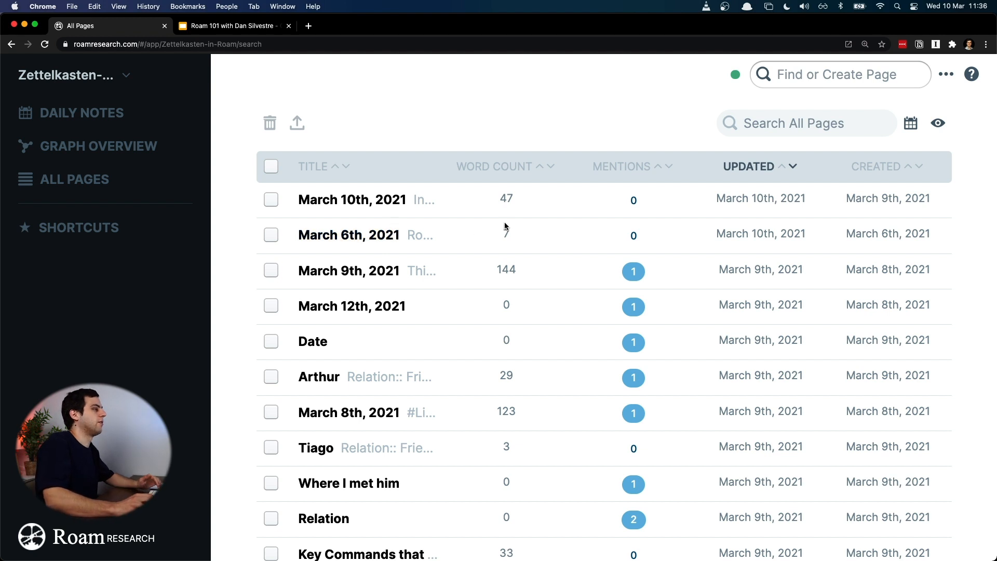
pyautogui.scroll(-1, 506, 226)
pyautogui.scroll(1, 644, 213)
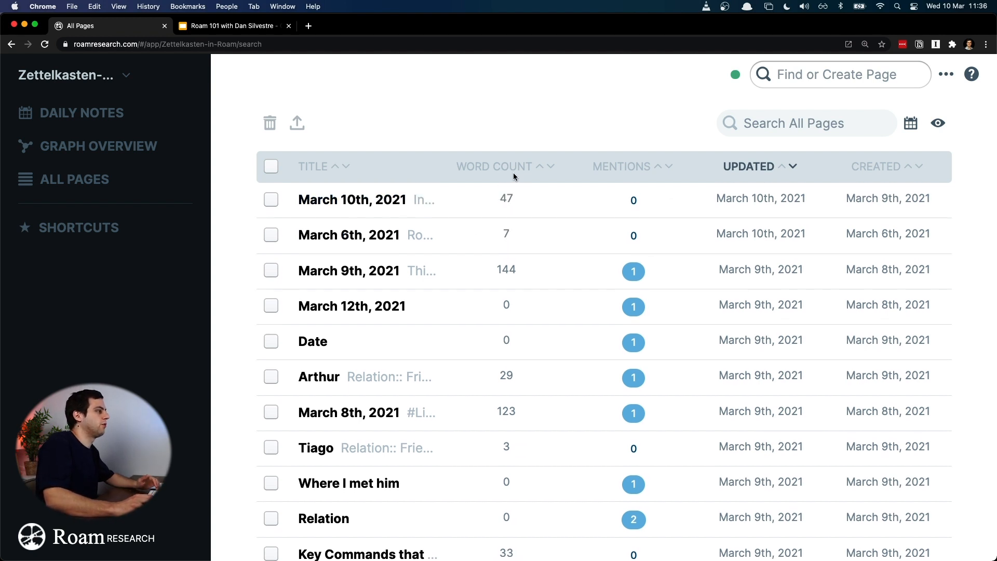
pyautogui.scroll(-5, 559, 333)
pyautogui.scroll(5, 559, 333)
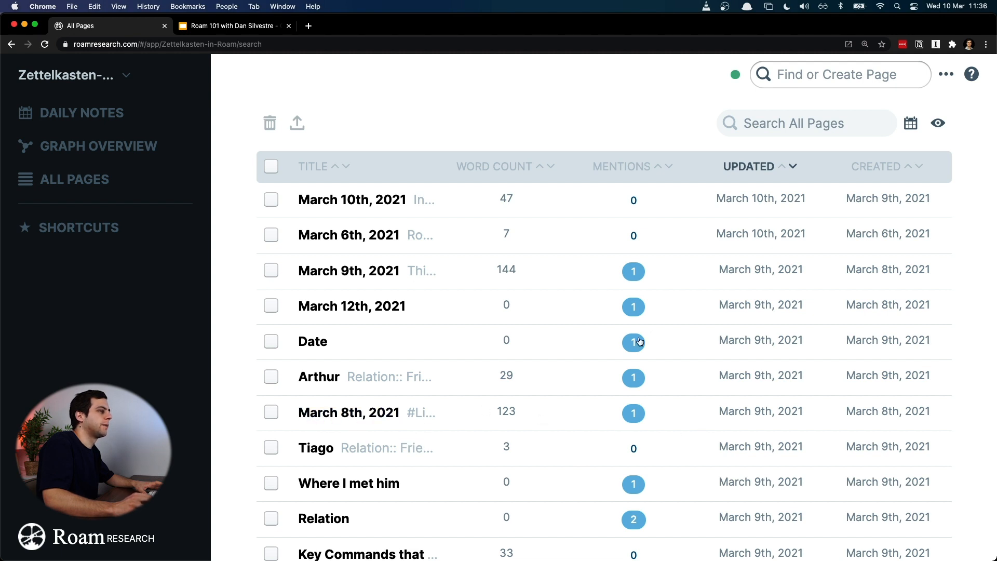
pyautogui.scroll(-1, 653, 335)
pyautogui.scroll(-1, 653, 335)
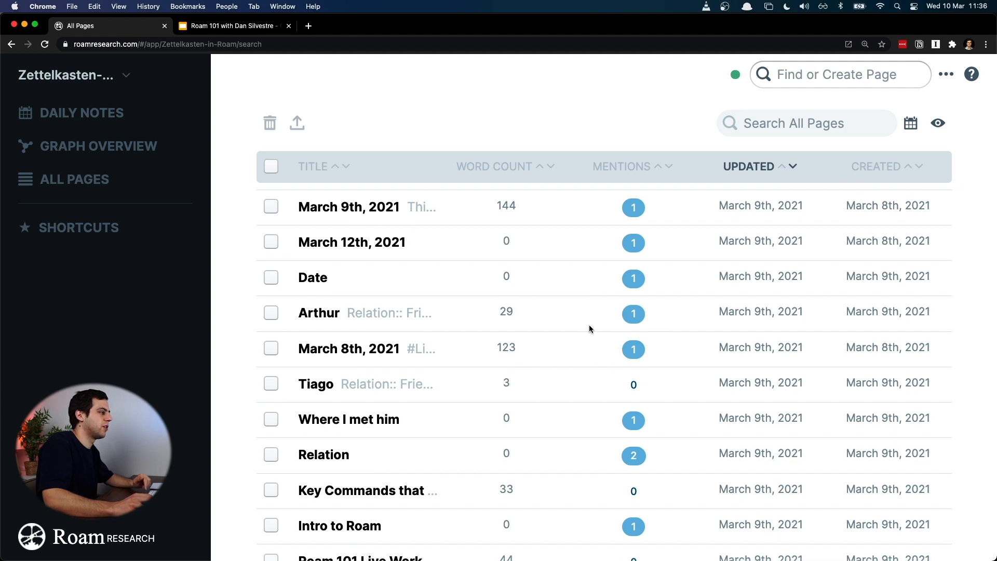
# Step: Open the person's page listed directly below March 8th, 2021, and go back and forward between it and the page list, ending on the list
pyautogui.click(324, 386)
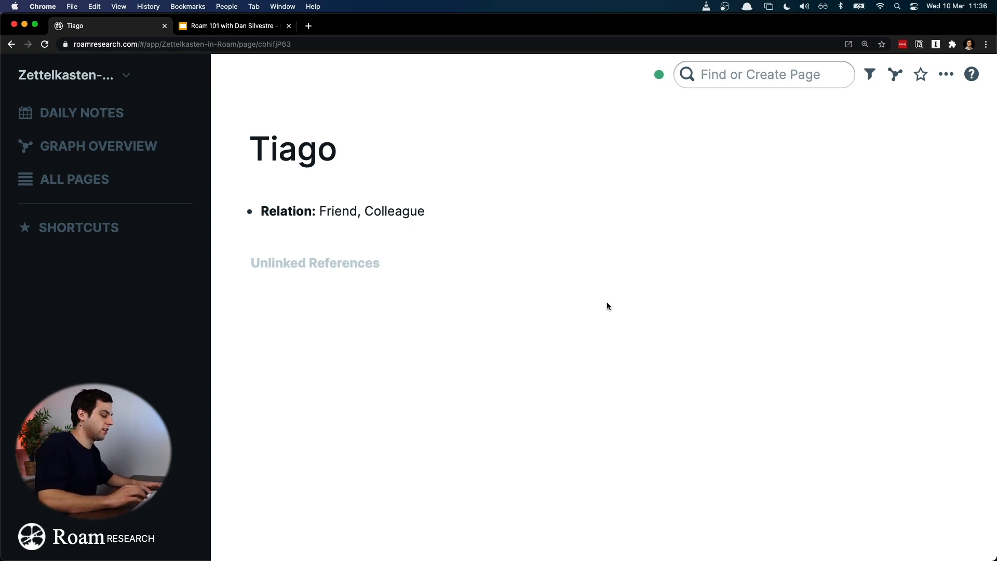
pyautogui.press('super+bracketleft')
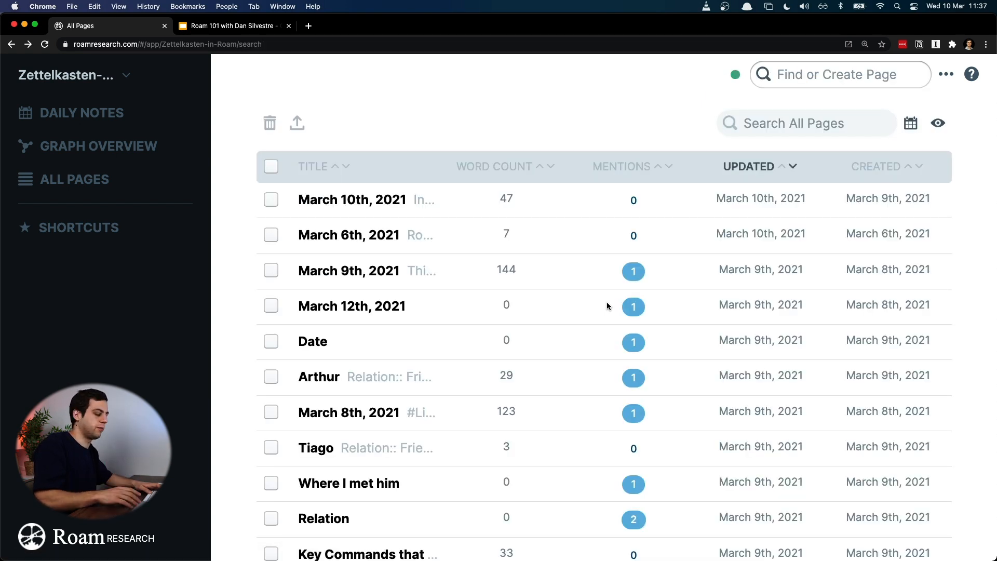
pyautogui.press('super+bracketright')
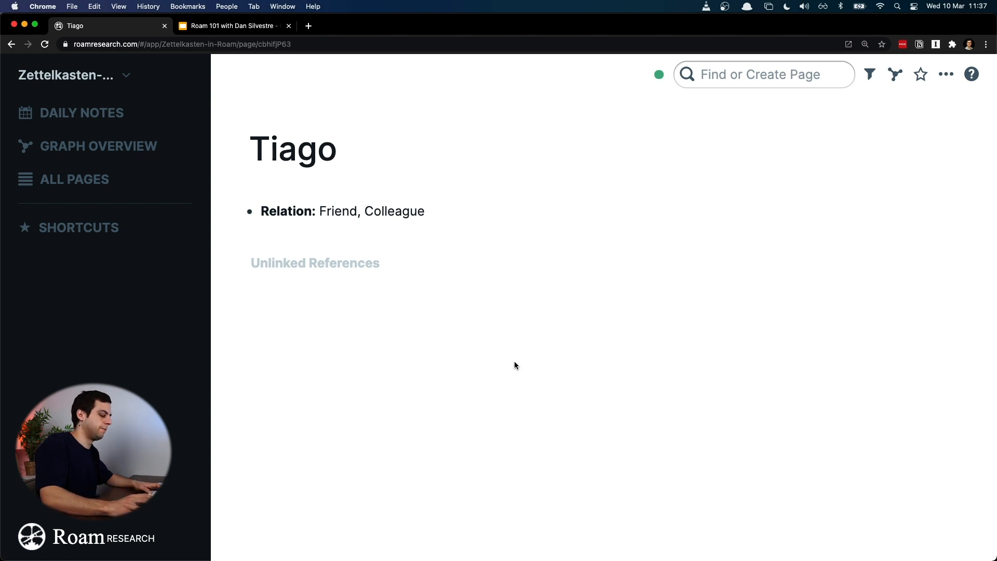
pyautogui.press('super+bracketleft')
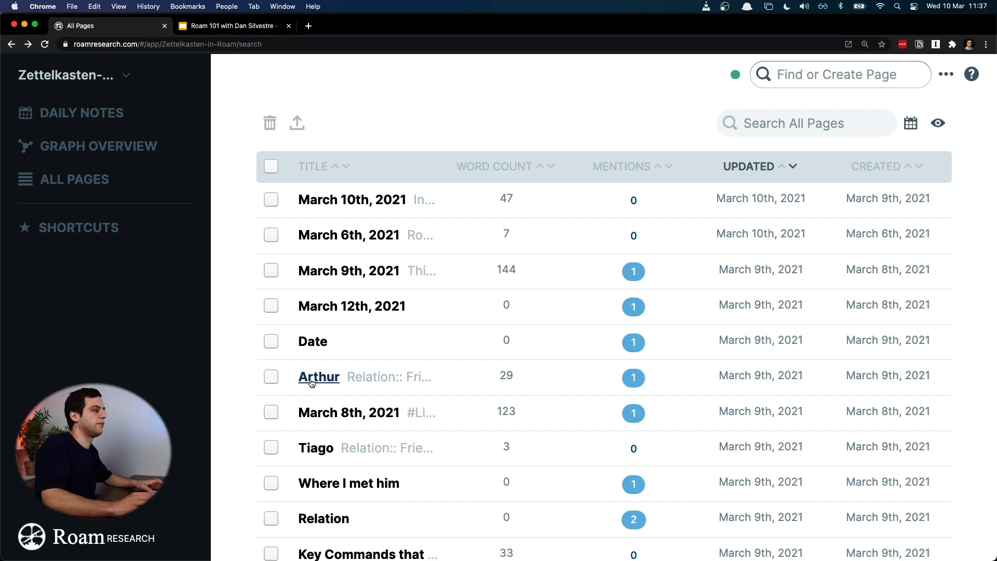
# Step: Return to the daily notes from the list of all pages, revisiting the list once along the way
pyautogui.hotkey('ctrl', 'shift', 'd')
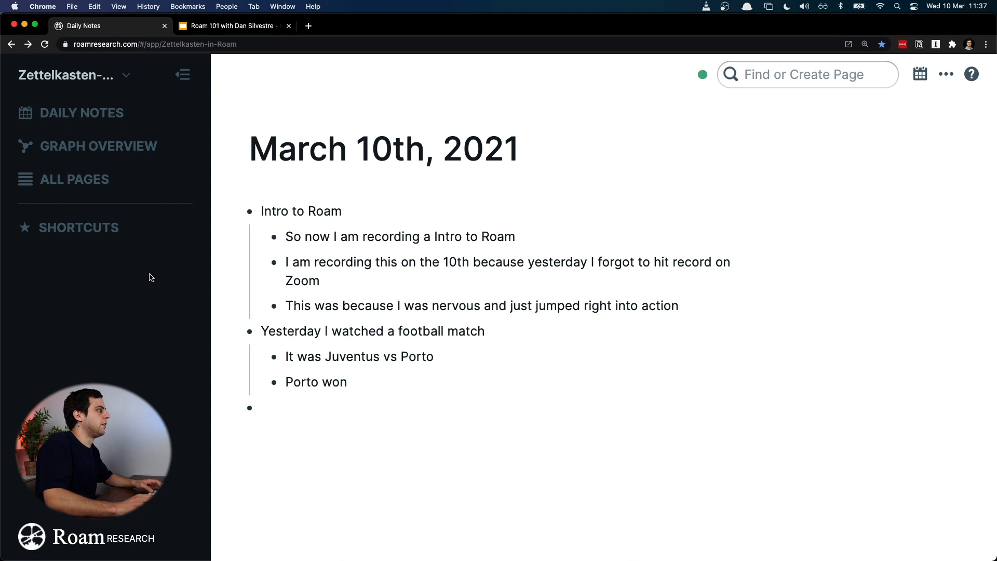
pyautogui.click(109, 179)
pyautogui.click(138, 115)
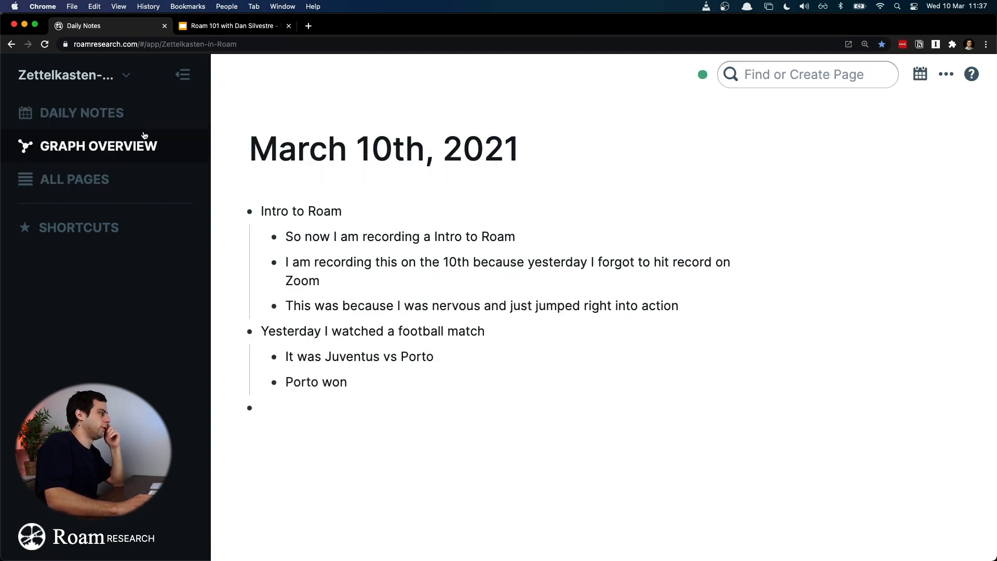
# Step: View the Host slide of the Roam 101 presentation in Google Slides, and switch back to Roam to open the graph overview
pyautogui.click(221, 30)
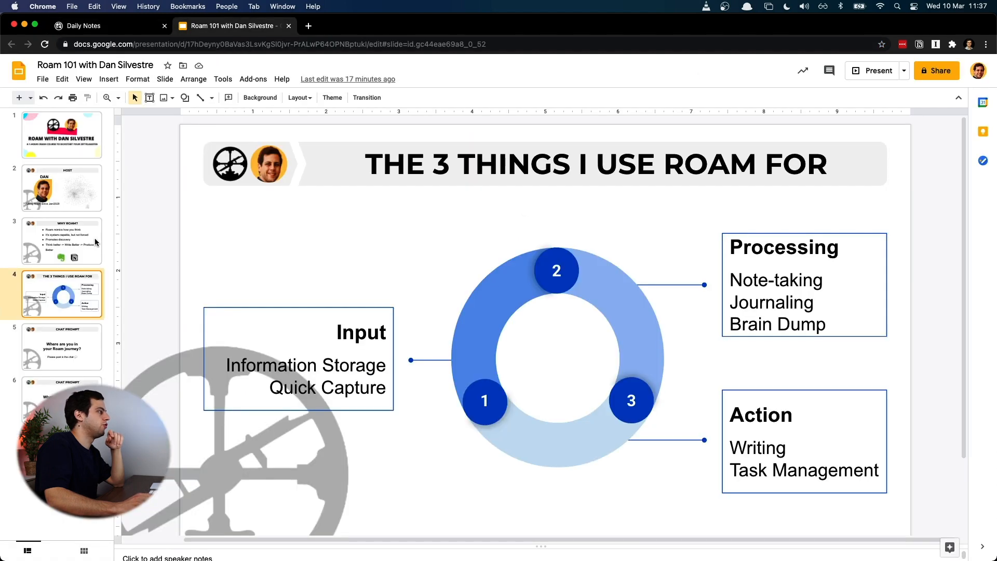
pyautogui.click(57, 184)
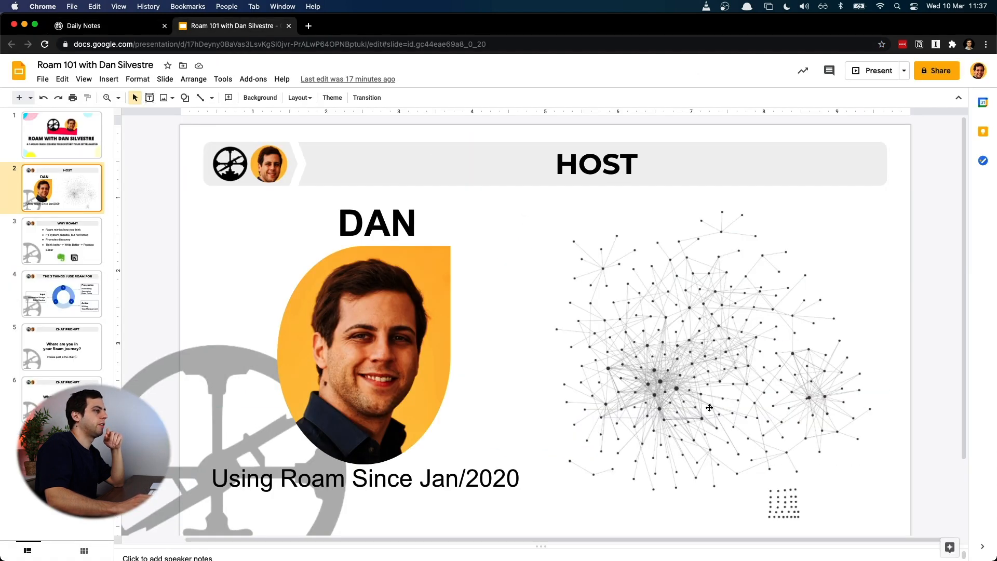
pyautogui.click(99, 25)
pyautogui.click(134, 144)
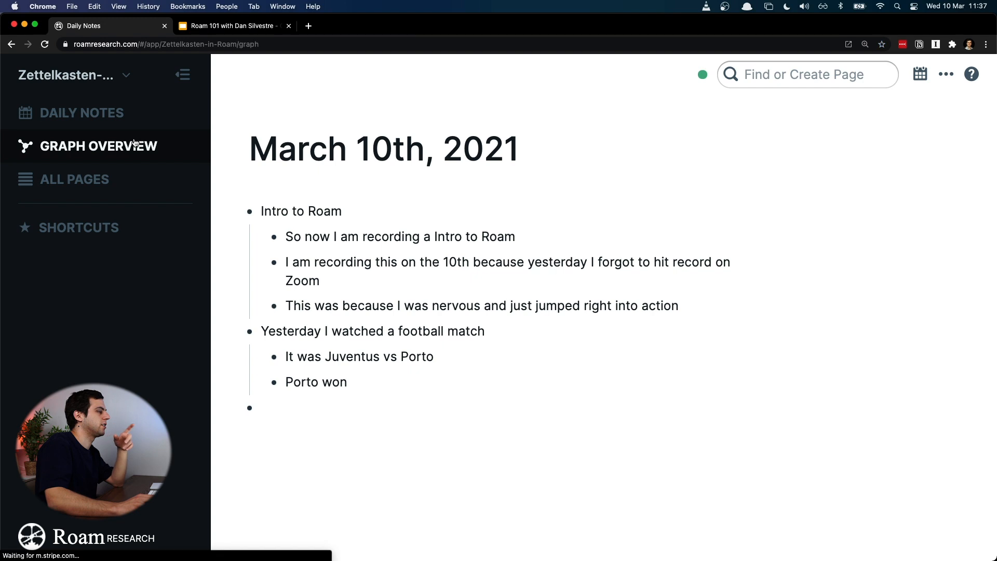
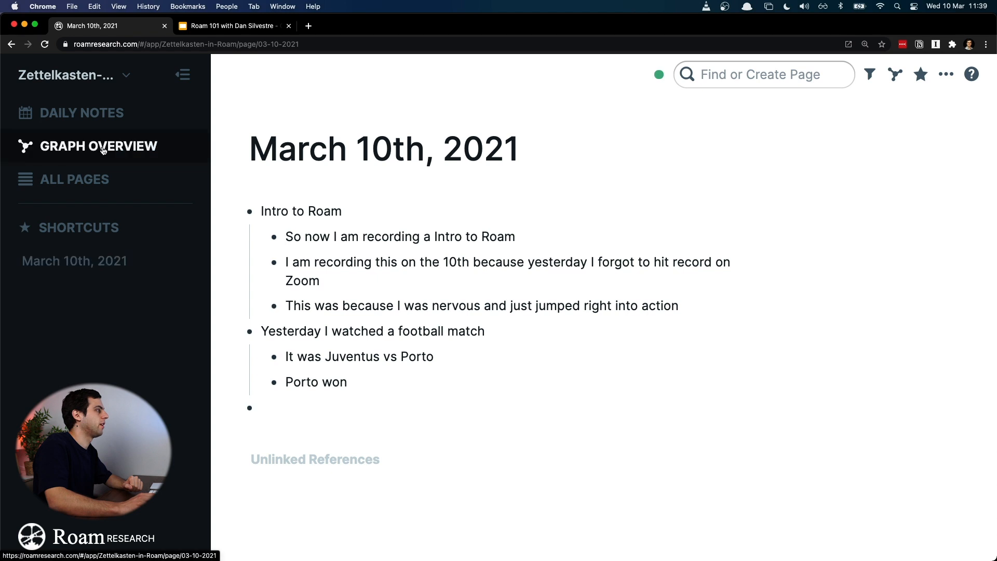
# Step: Open the friend's page from the graph overview, and return to the March 10th, 2021 page through its shortcut
pyautogui.click(111, 163)
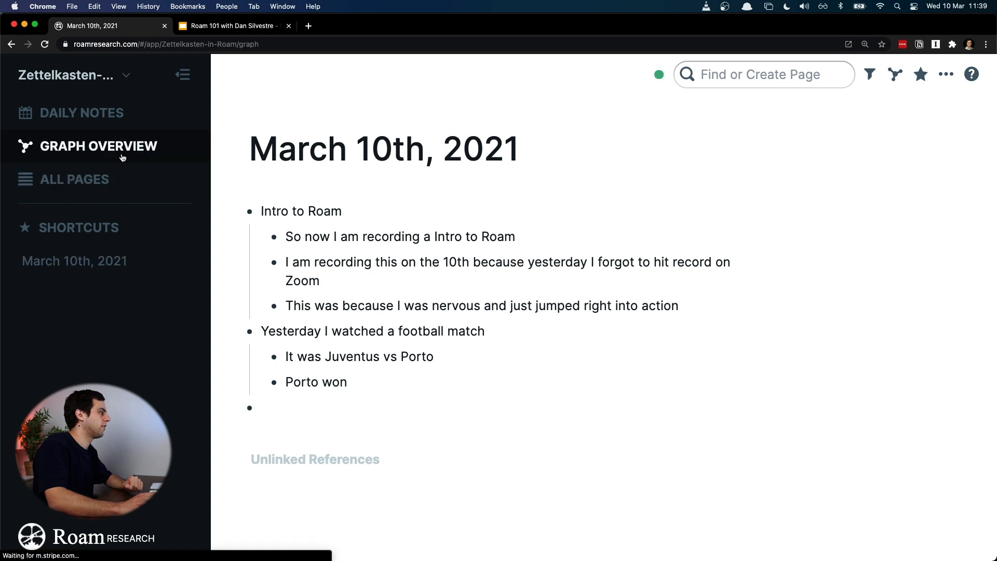
pyautogui.click(707, 325)
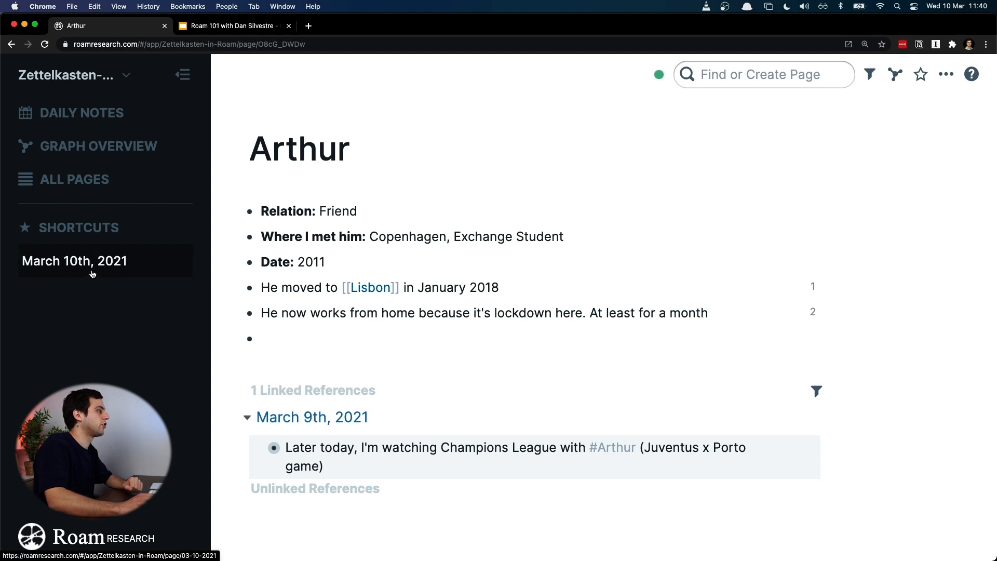
pyautogui.click(92, 275)
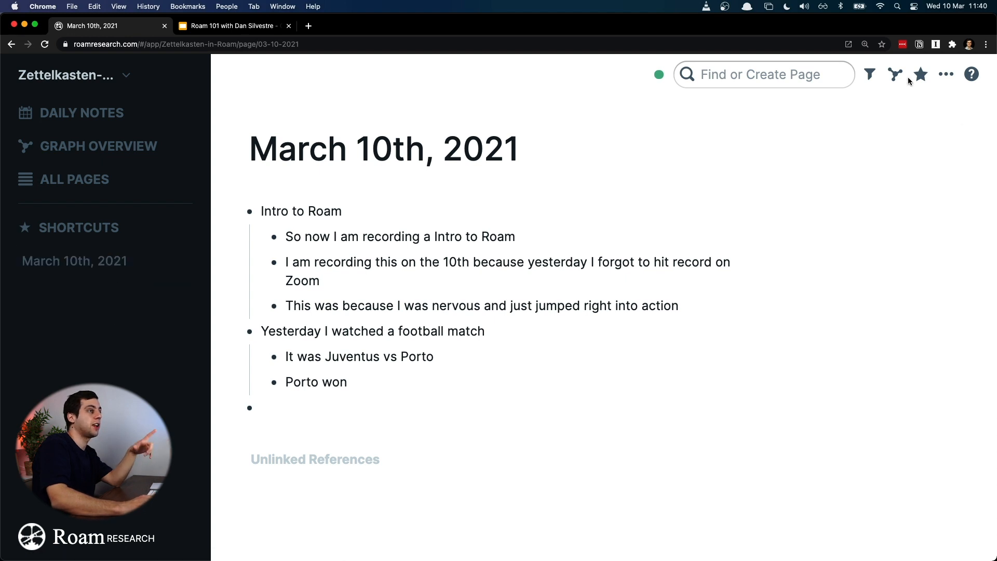
# Step: Remove the March 10th, 2021 page from the shortcuts and go back to the daily notes
pyautogui.click(920, 77)
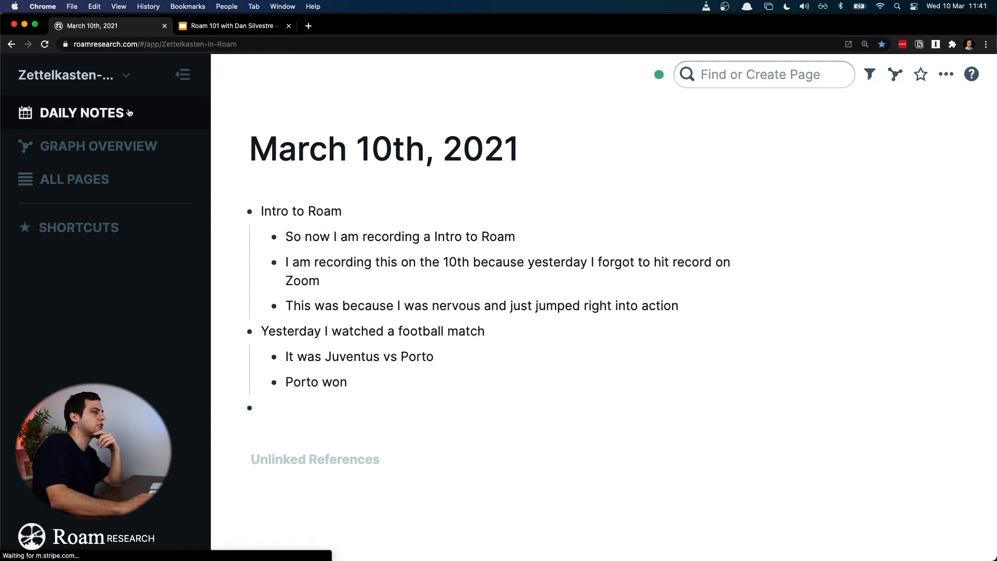
pyautogui.click(82, 113)
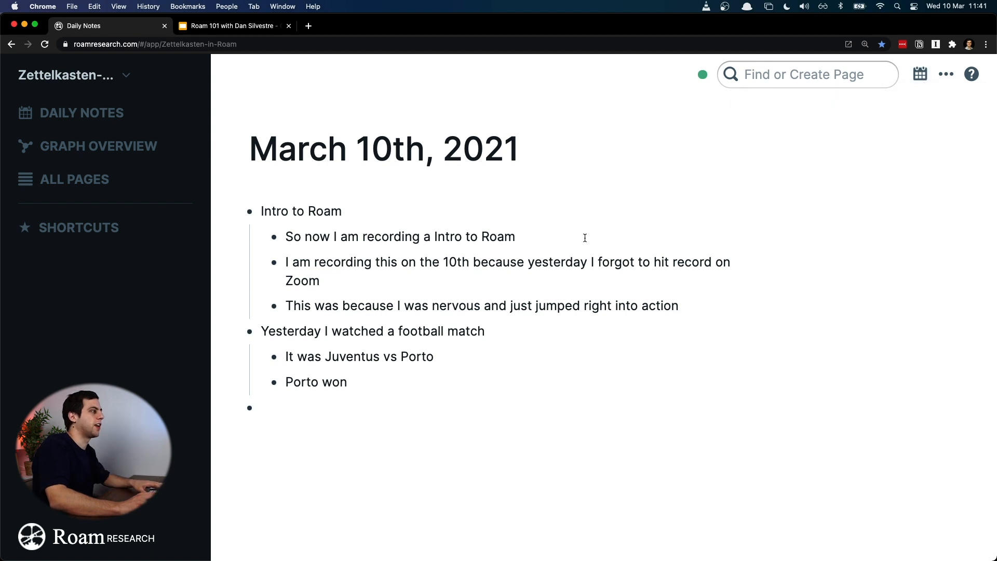
pyautogui.scroll(-5, 585, 238)
pyautogui.scroll(5, 585, 238)
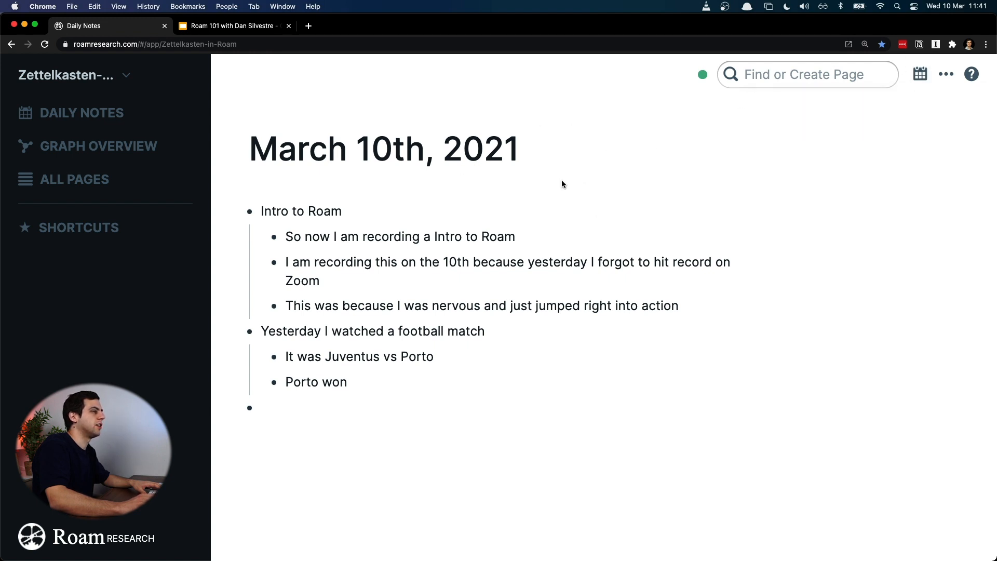
# Step: Find and open the friend's page by searching for his first name, and return to the daily notes
pyautogui.click(785, 78)
pyautogui.write('arthur')
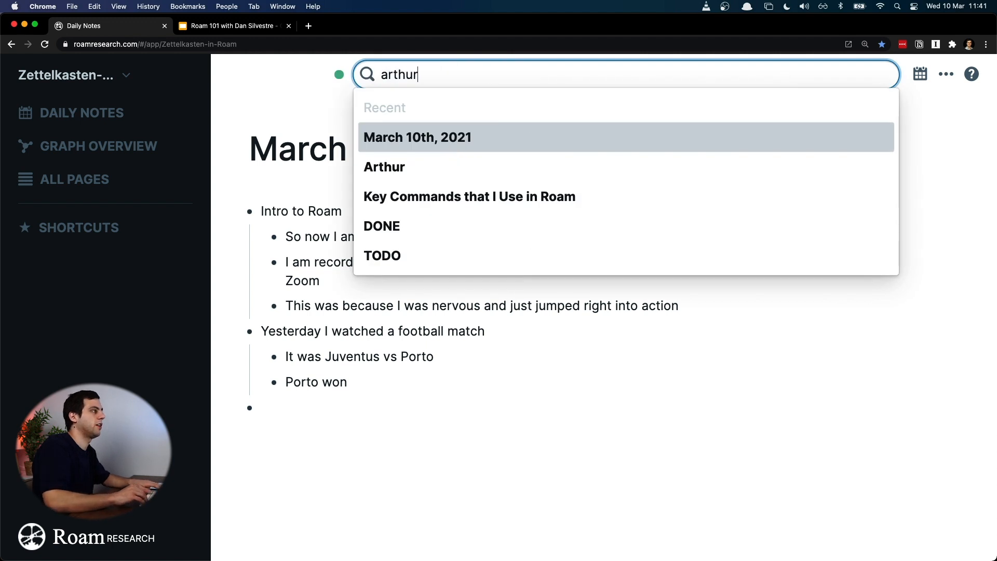
pyautogui.press('Down')
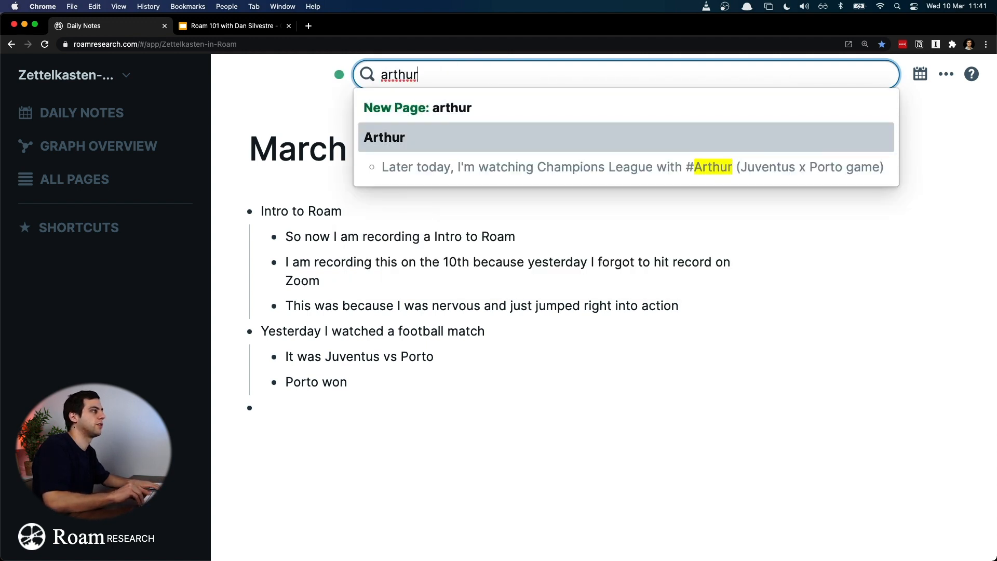
pyautogui.press('Return')
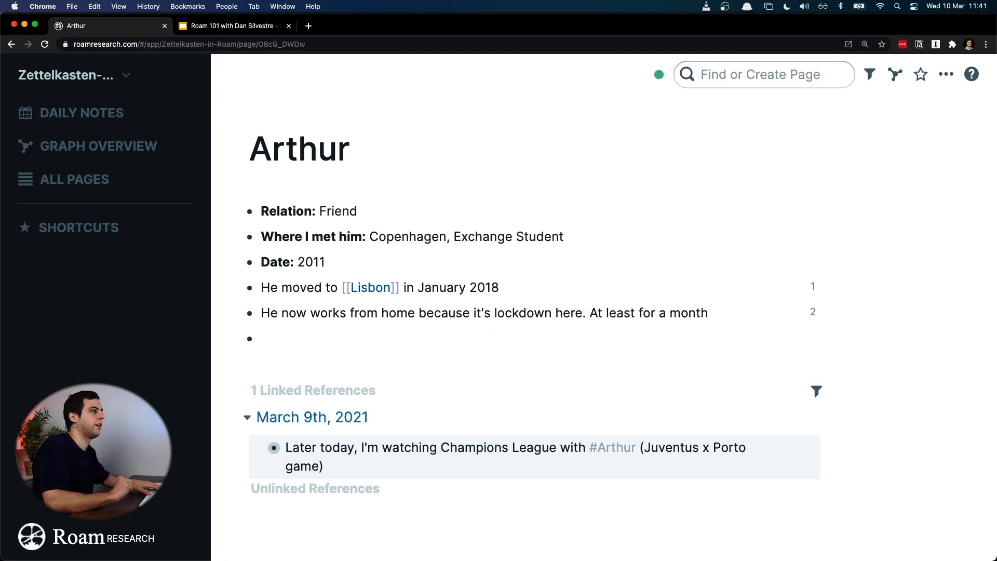
pyautogui.click(82, 113)
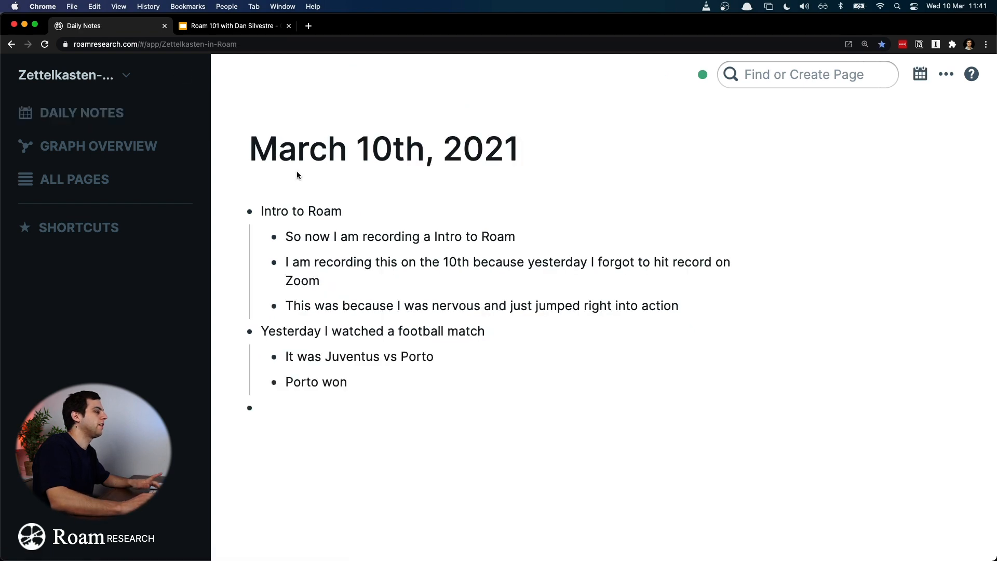
# Step: Open the friend's page tagged in the March 9th, 2021 Champions League bullet in the sidebar, and close the two older outlines beneath it
pyautogui.scroll(-10, 487, 232)
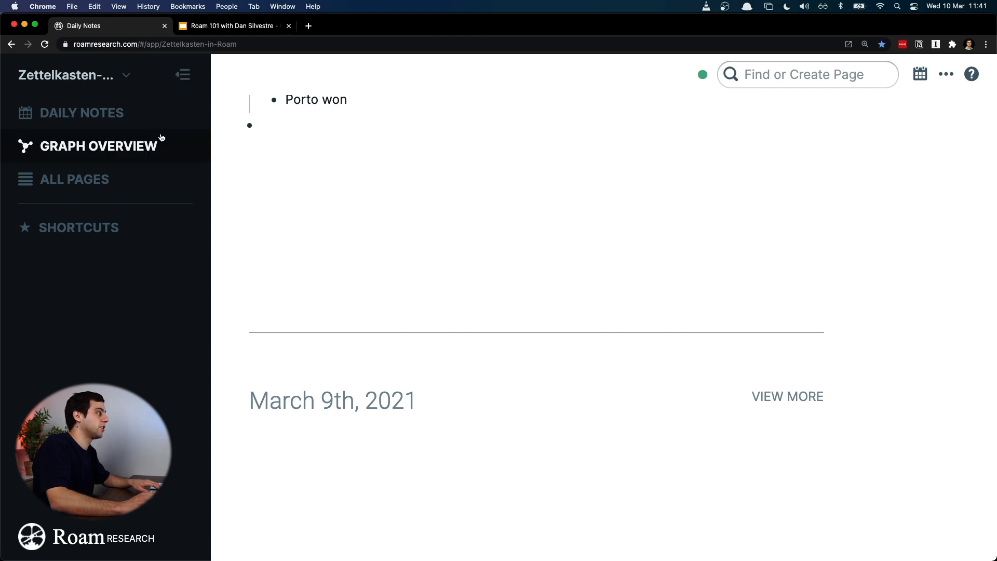
pyautogui.scroll(2, 465, 242)
pyautogui.scroll(-2, 599, 293)
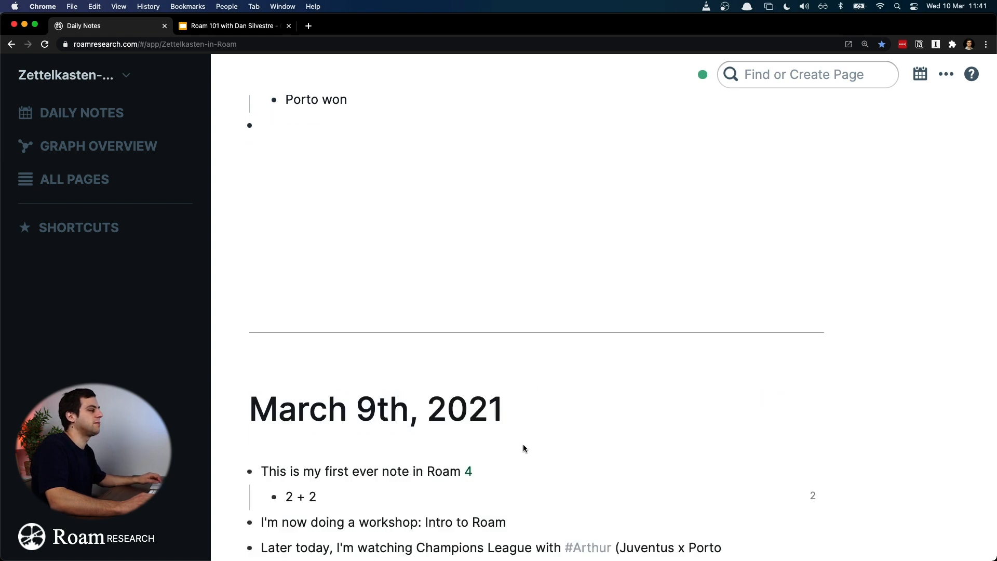
pyautogui.scroll(-12, 458, 307)
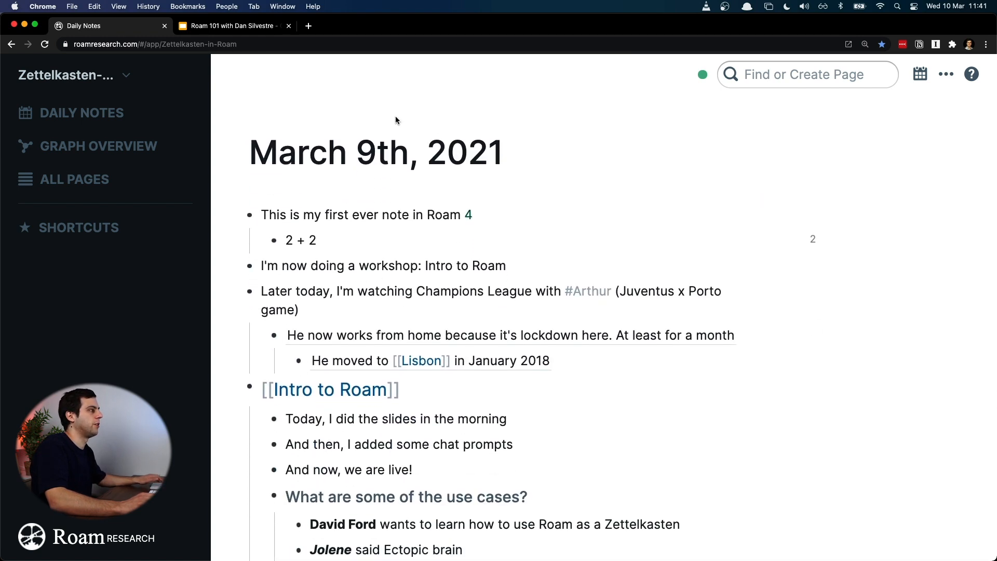
pyautogui.scroll(-8, 508, 318)
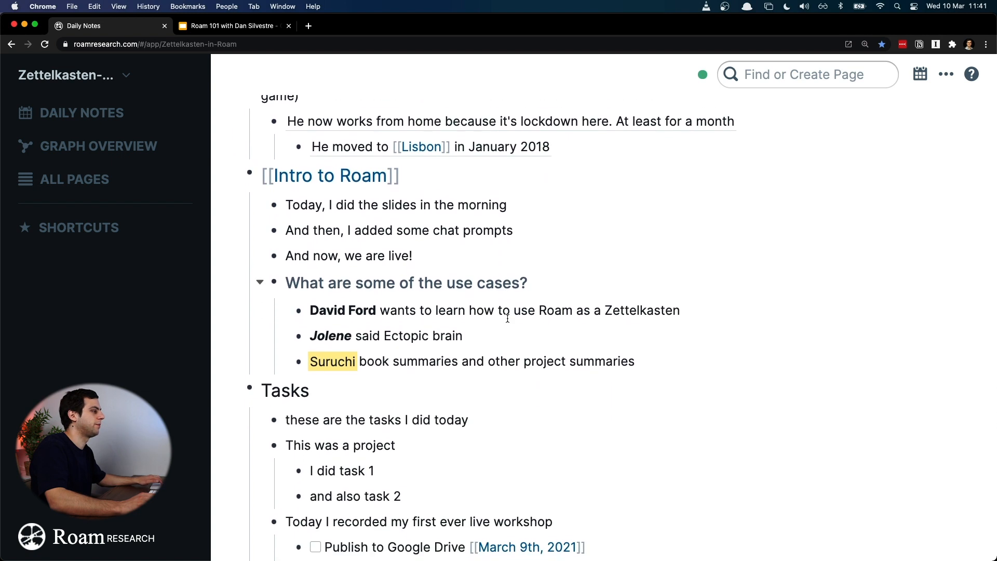
pyautogui.scroll(1, 508, 318)
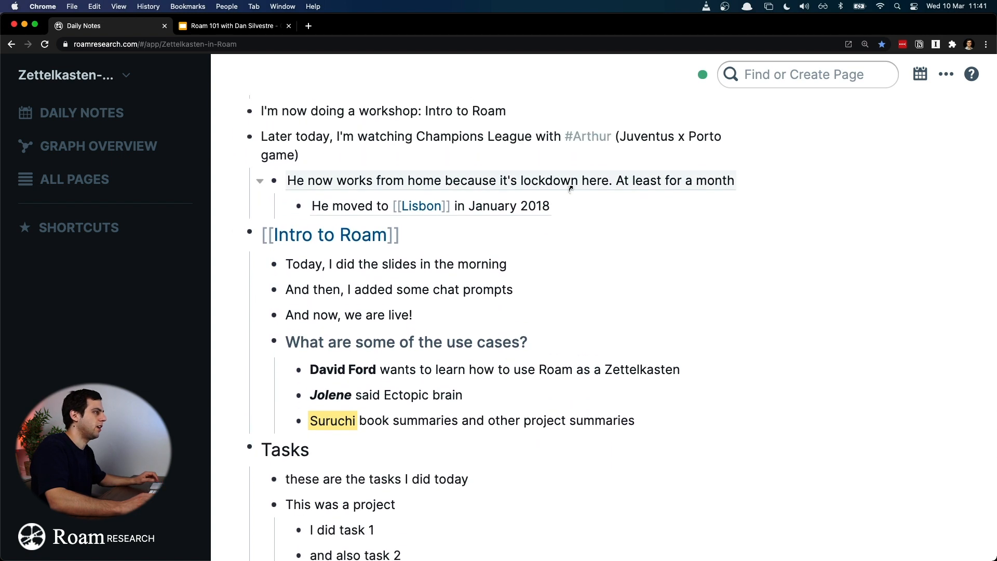
pyautogui.keyDown('shift'); pyautogui.click(603, 138); pyautogui.keyUp('shift')
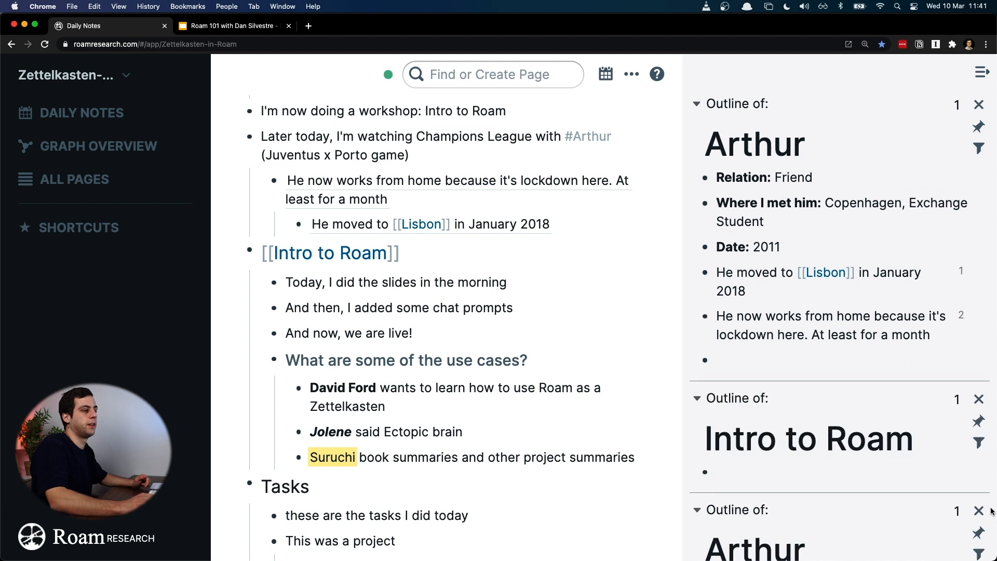
pyautogui.click(975, 510)
pyautogui.click(979, 399)
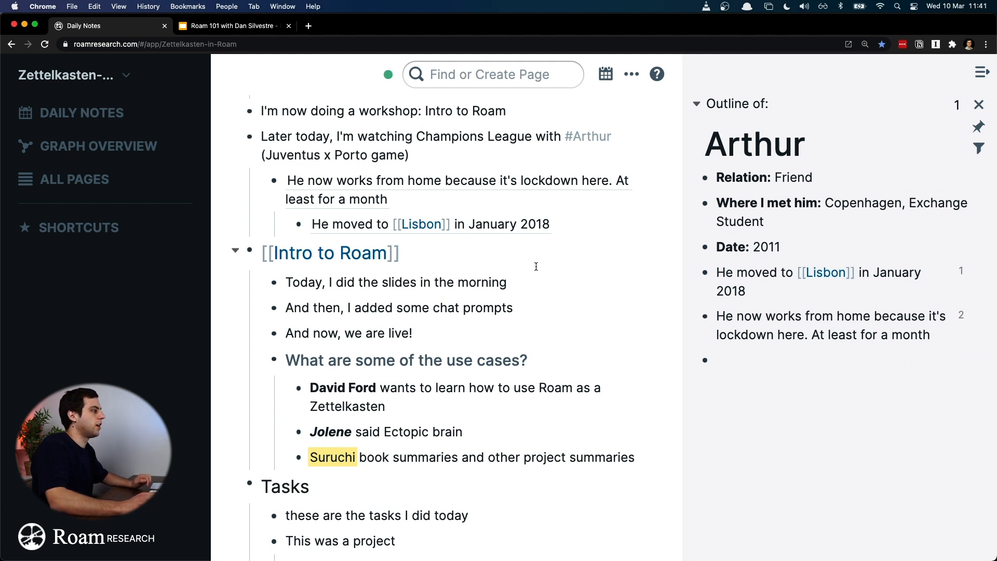
# Step: Add the linked Intro to Roam page and the March 9th, 2021 page from the linked references to the sidebar
pyautogui.keyDown('shift'); pyautogui.click(348, 251); pyautogui.keyUp('shift')
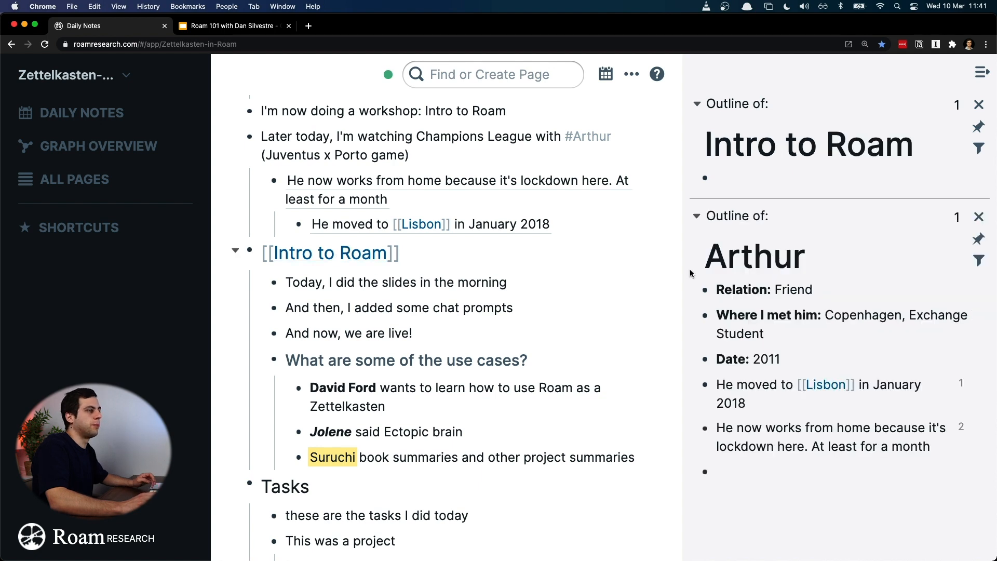
pyautogui.scroll(-10, 515, 273)
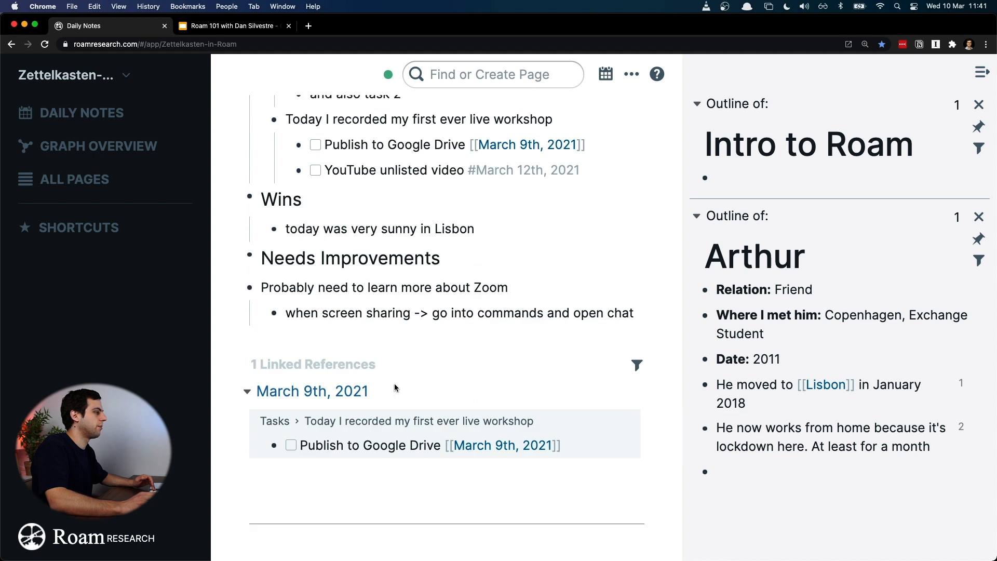
pyautogui.keyDown('shift'); pyautogui.click(349, 392); pyautogui.keyUp('shift')
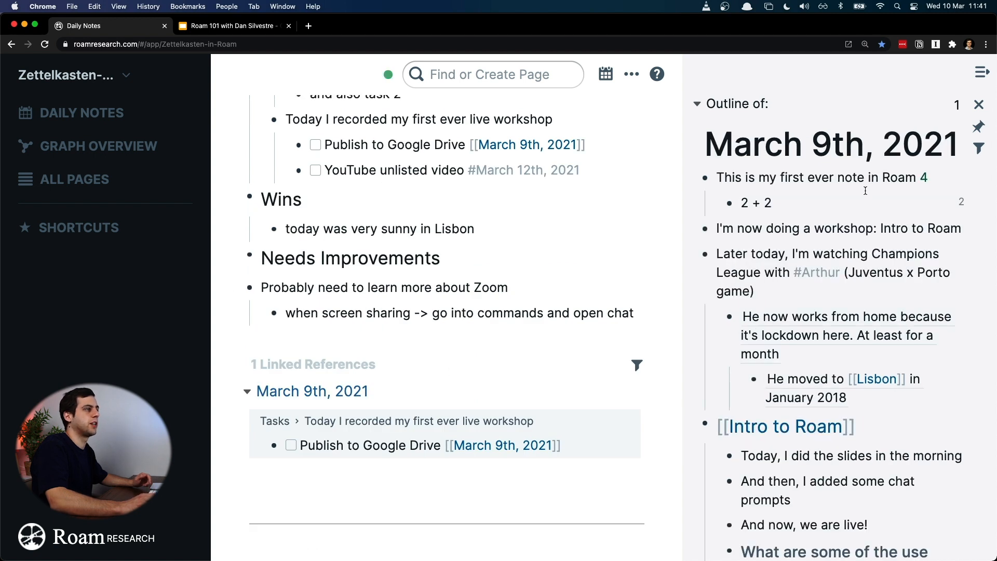
# Step: Open the March 10th, 2021 page in the main view from its daily notes title
pyautogui.scroll(10, 468, 318)
pyautogui.scroll(10, 546, 317)
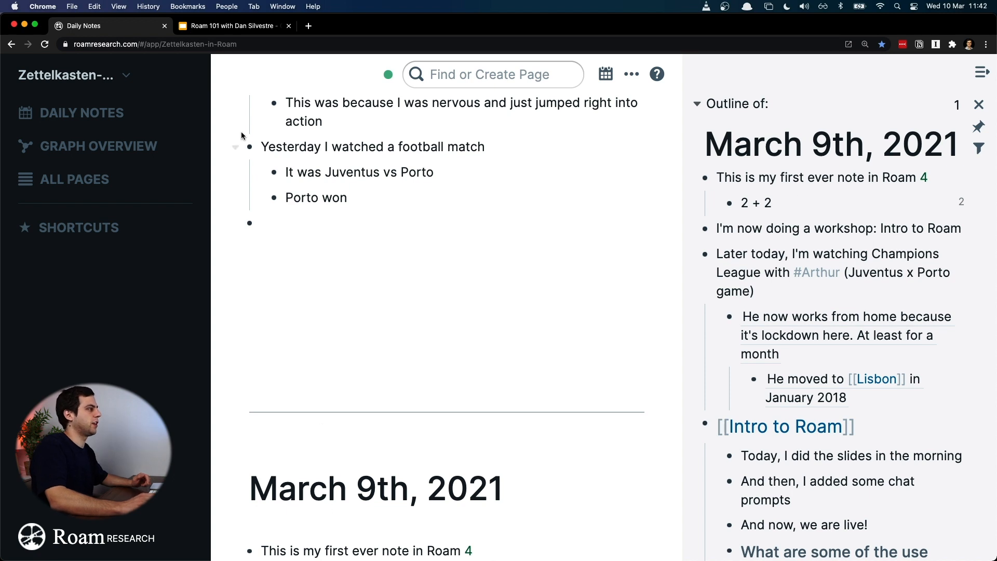
pyautogui.scroll(4, 244, 138)
pyautogui.click(390, 155)
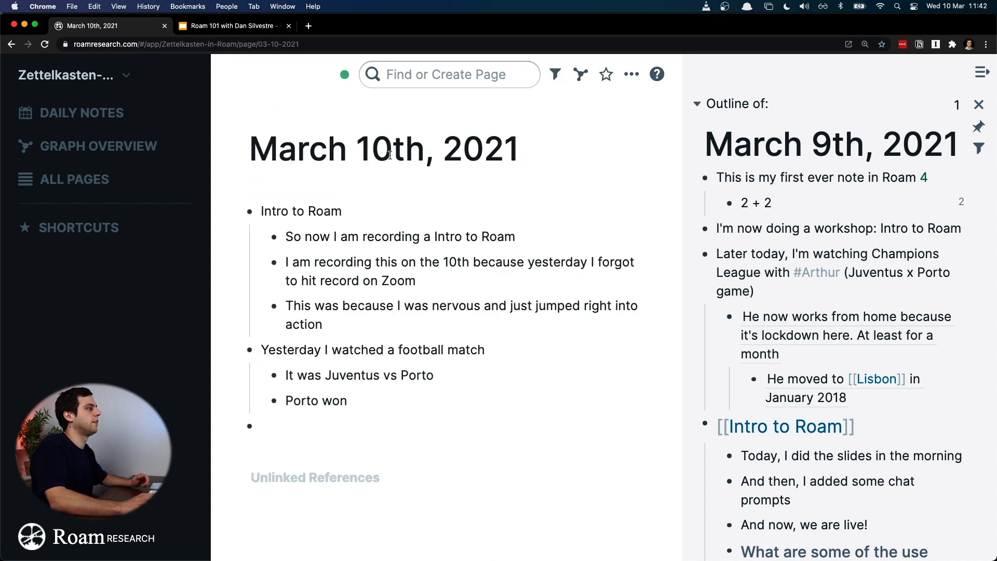
pyautogui.click(390, 155)
pyautogui.click(619, 91)
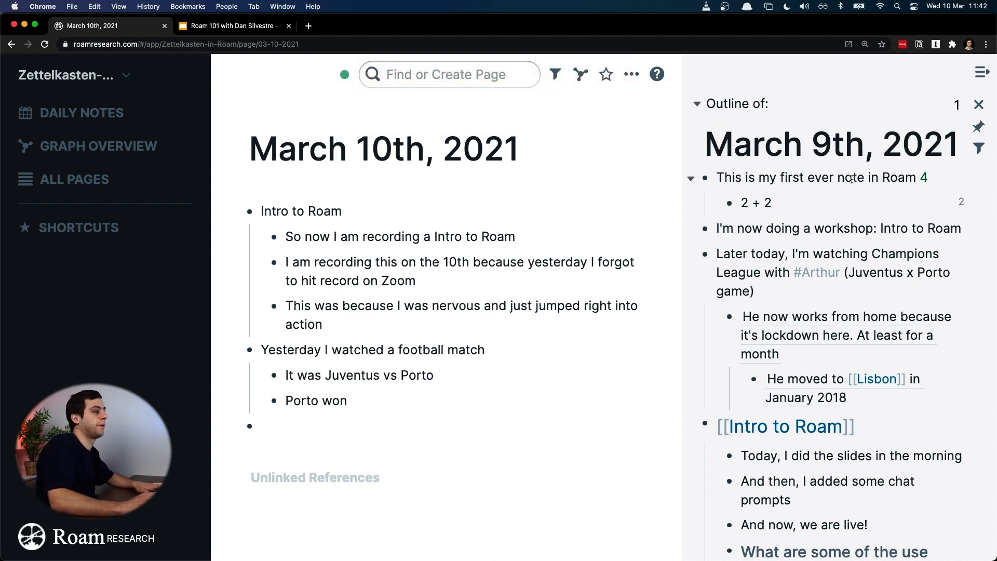
# Step: Close the Intro to Roam outline in the sidebar, keeping the March 9th, 2021 and friend's page outlines
pyautogui.scroll(-10, 852, 178)
pyautogui.scroll(-5, 849, 198)
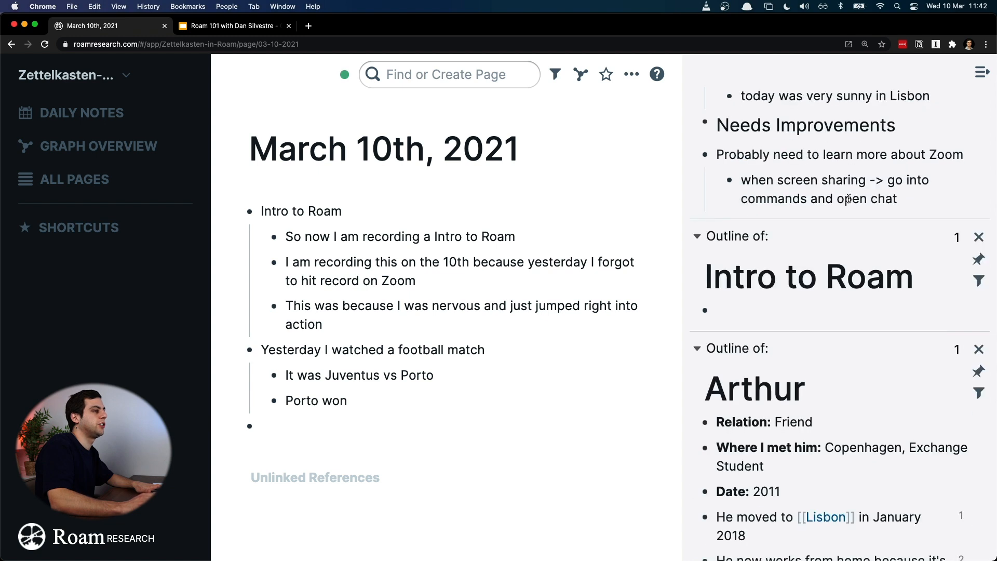
pyautogui.click(979, 237)
pyautogui.scroll(-2, 949, 379)
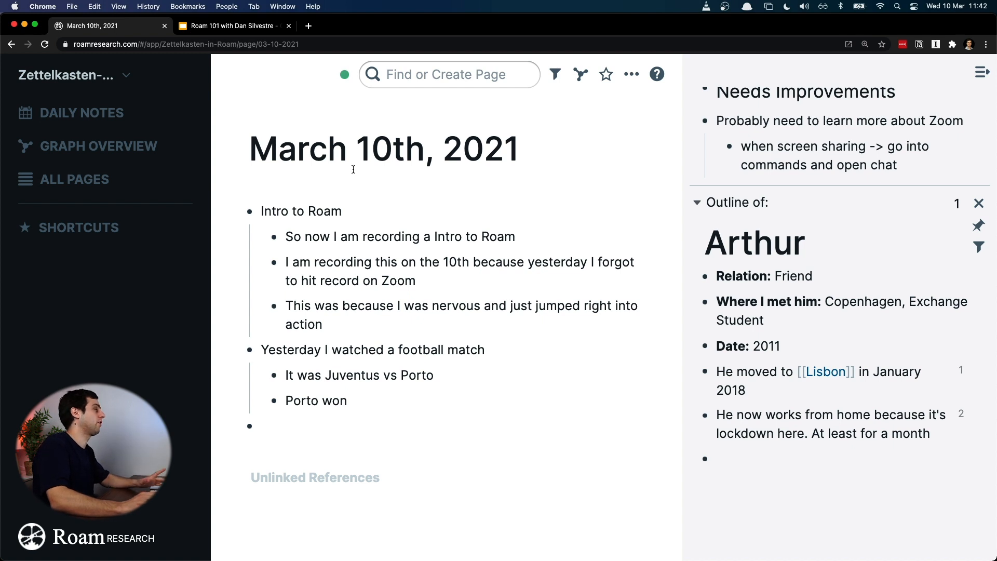
# Step: Collapse the navigation sidebar, show and hide it twice more, and leave it hidden
pyautogui.moveTo(192, 85)
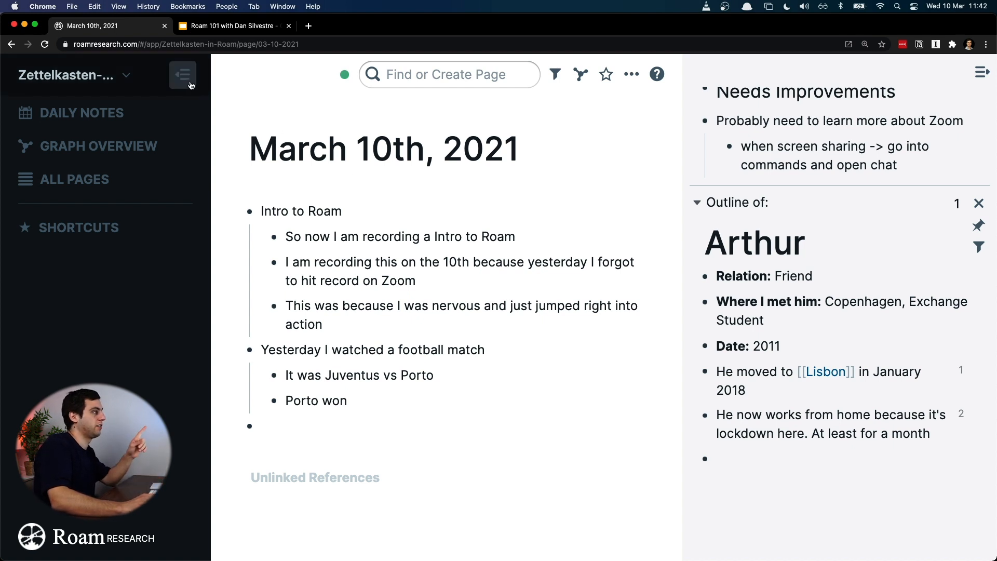
pyautogui.click(183, 75)
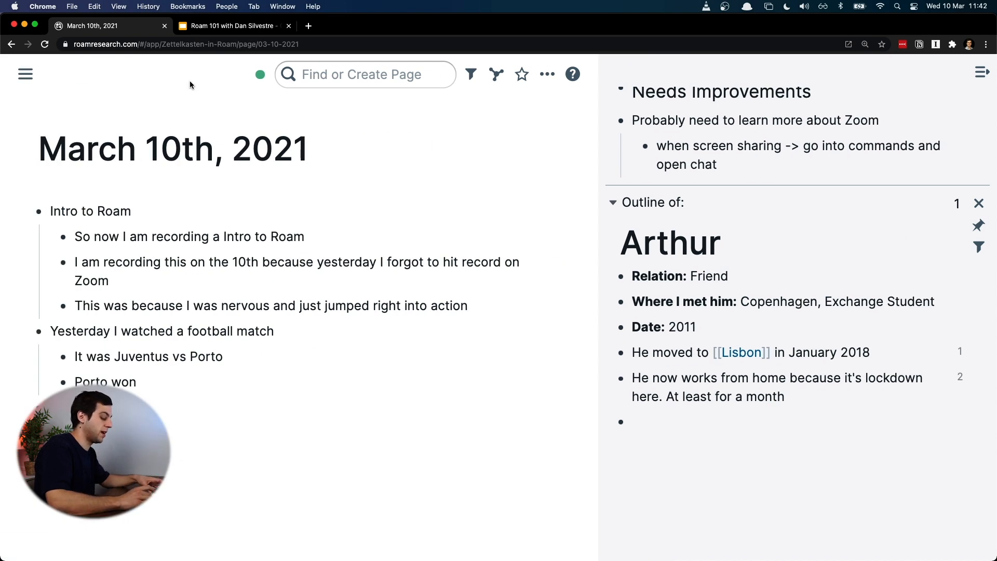
pyautogui.press('super+backslash')
pyautogui.press('super+backslash')
pyautogui.press('super+backslash')
pyautogui.press('super+backslash')
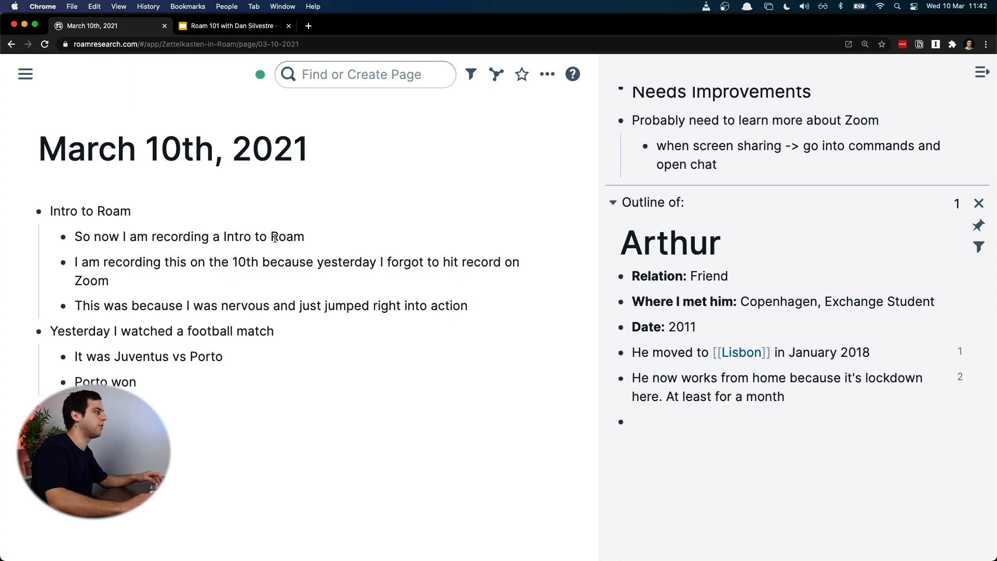
# Step: Open March 10th, 2021 in the sidebar and rewrite its "Porto won" bullet there as "Juventus won 3-2 but Porto passed to the quarter-finals"
pyautogui.keyDown('shift'); pyautogui.click(173, 154); pyautogui.keyUp('shift')
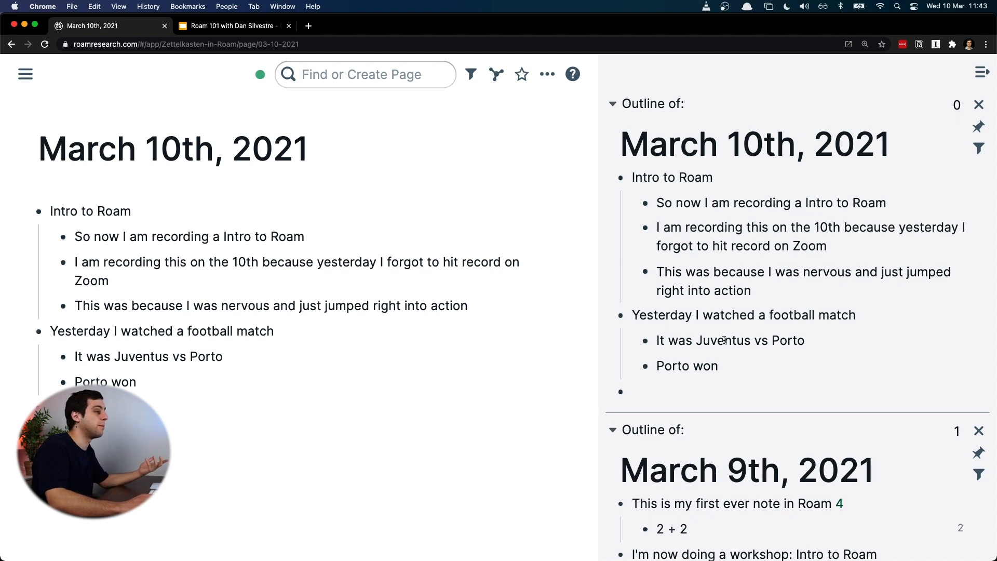
pyautogui.click(735, 365)
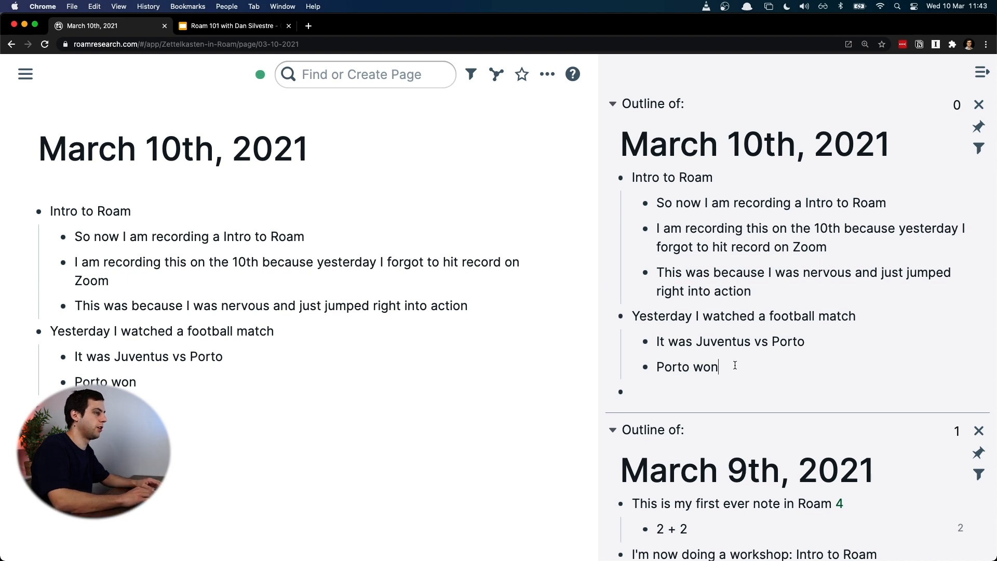
pyautogui.press('super+Left')
pyautogui.write('Juventus')
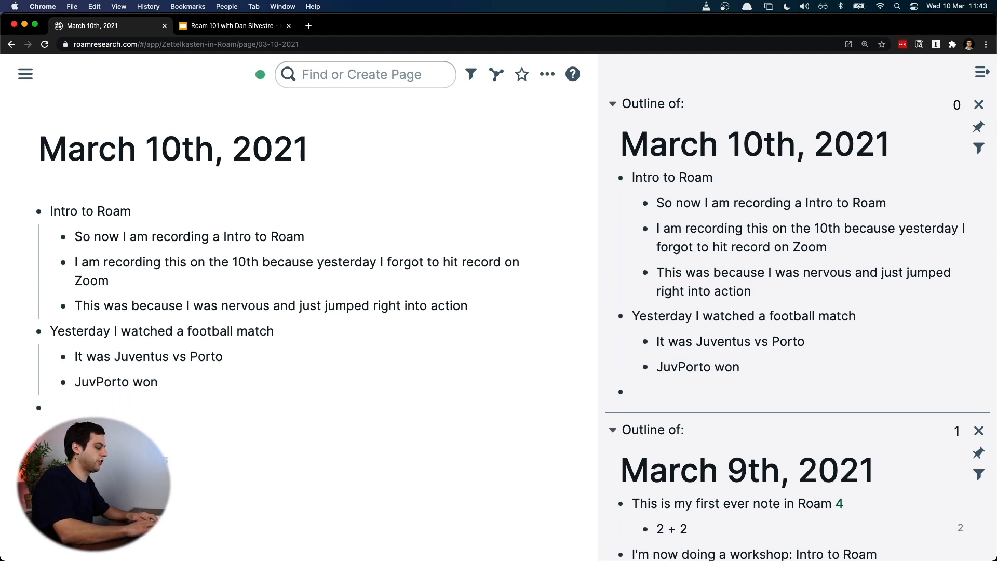
pyautogui.write('3-2 ')
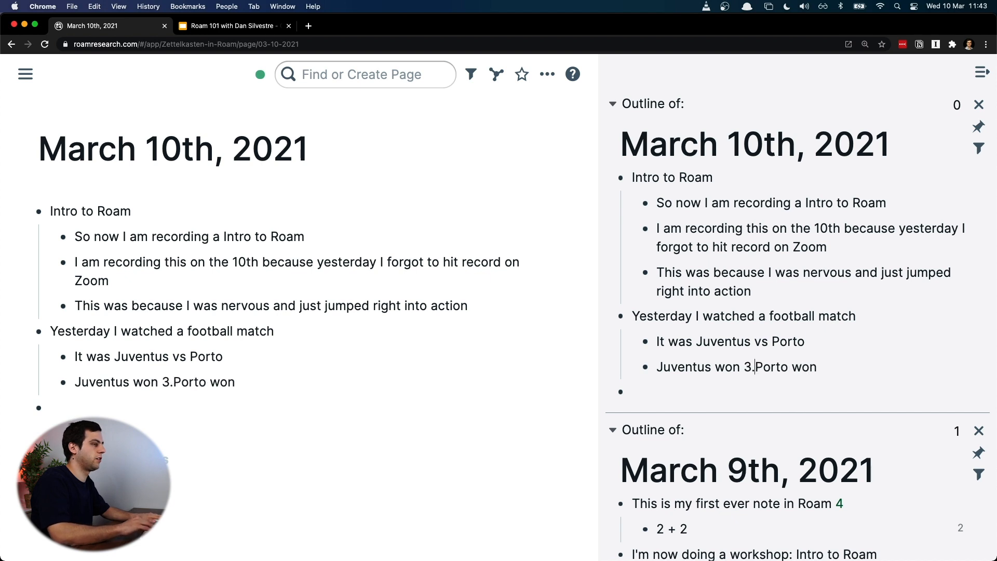
pyautogui.write('but Porto won')
pyautogui.press('BackSpace')
pyautogui.press('BackSpace')
pyautogui.press('BackSpace')
pyautogui.write('passed to the ')
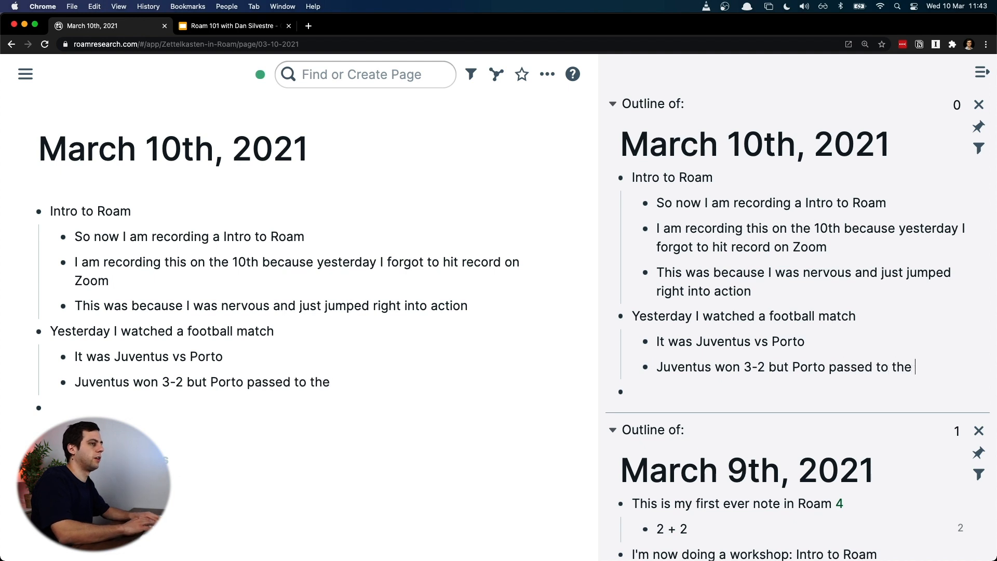
pyautogui.write('quarter-finals')
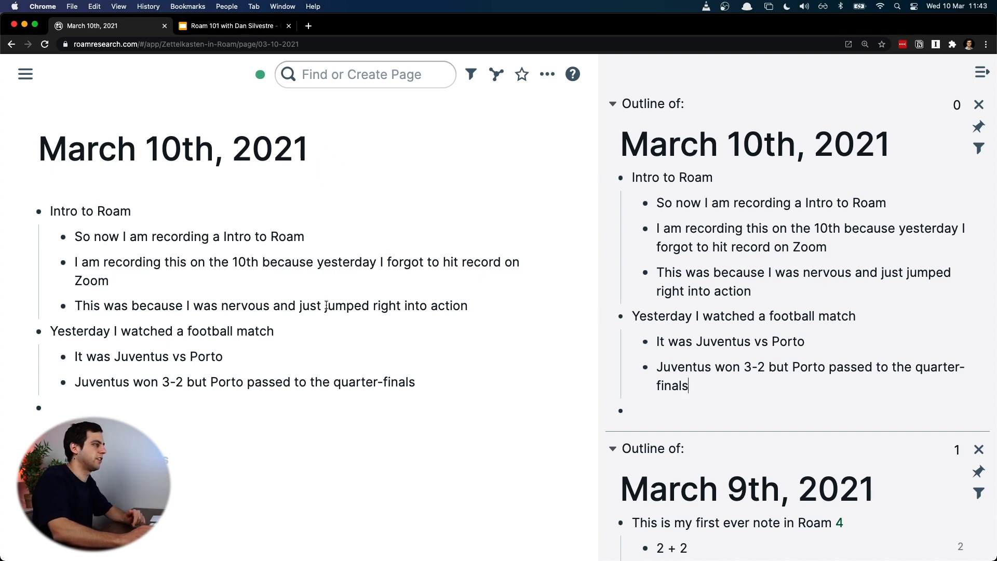
pyautogui.scroll(-5, 788, 253)
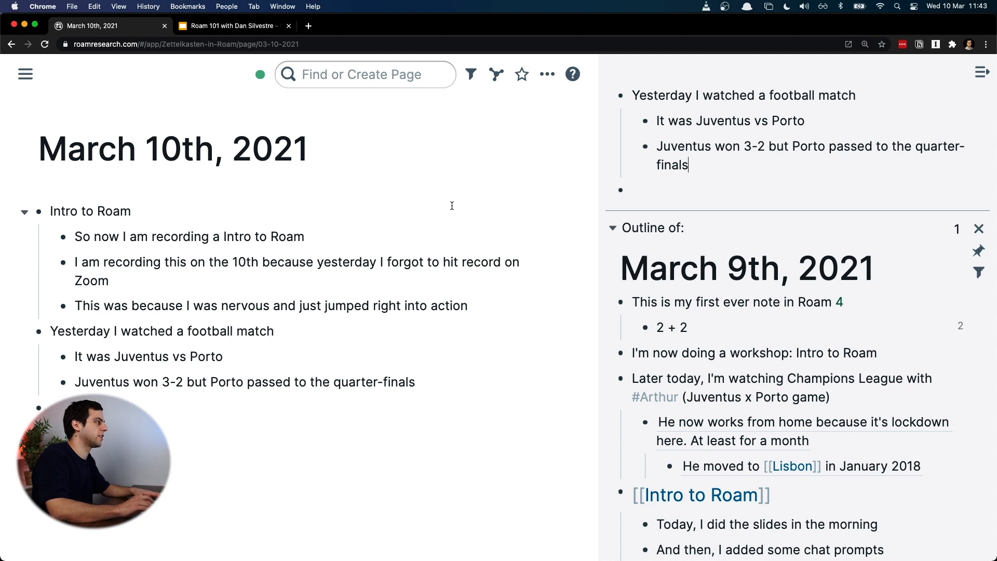
# Step: Show the navigation sidebar again and hide the side-by-side page outlines
pyautogui.press('super+backslash')
pyautogui.click(981, 73)
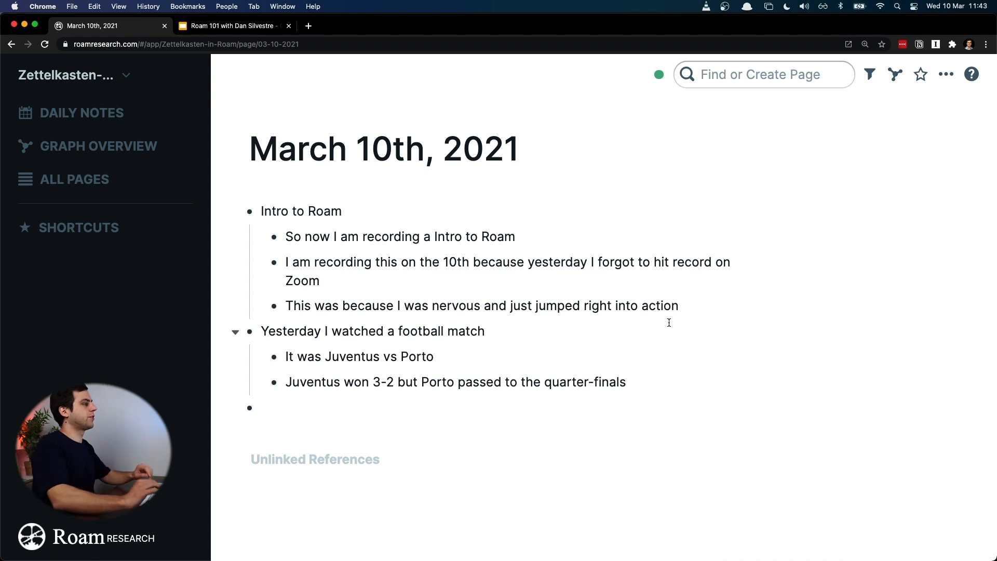
# Step: Format the "Intro to Roam" bullet through its block options as Heading 1, Heading 2 and finally Heading 3
pyautogui.click(589, 215)
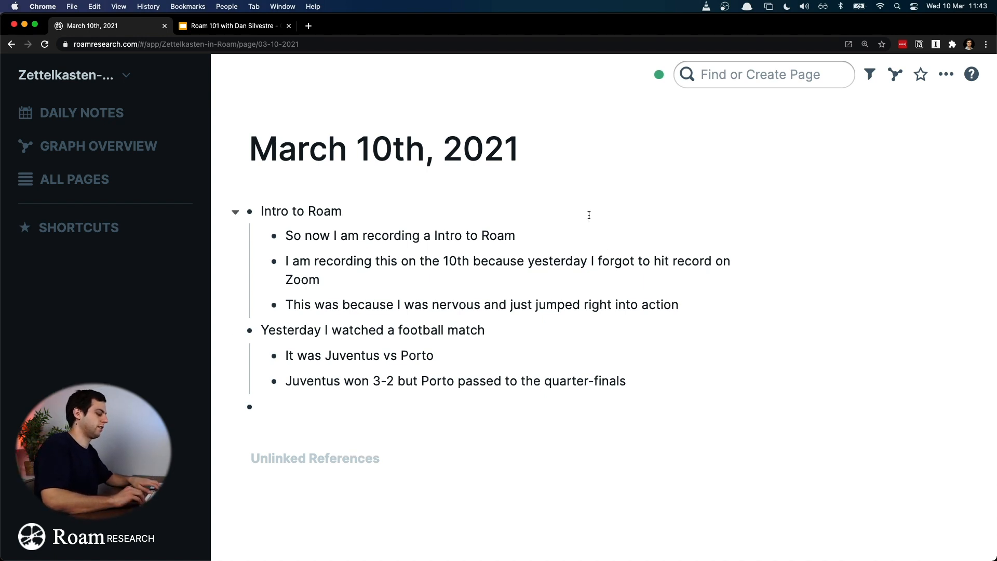
pyautogui.press('super+a')
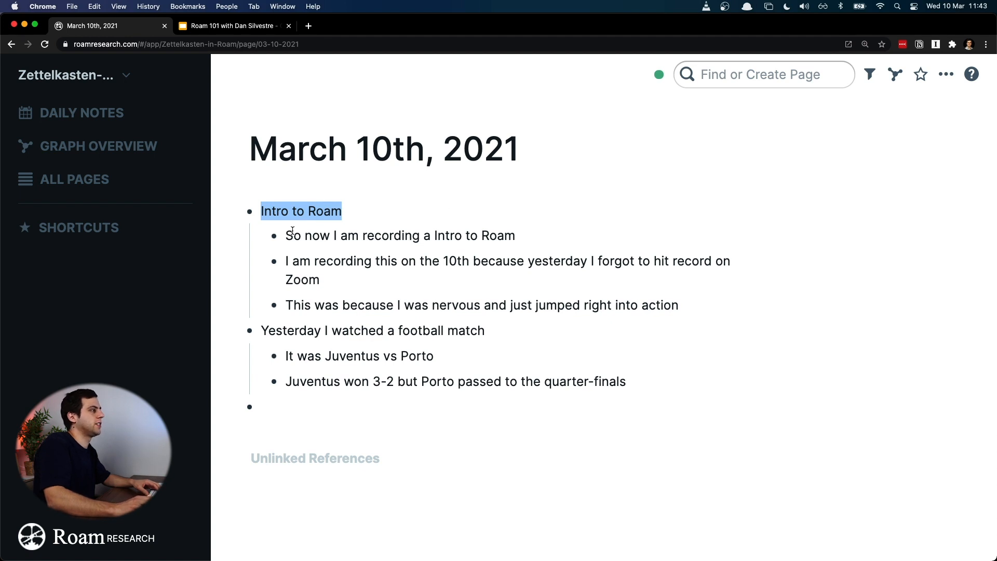
pyautogui.rightClick(250, 213)
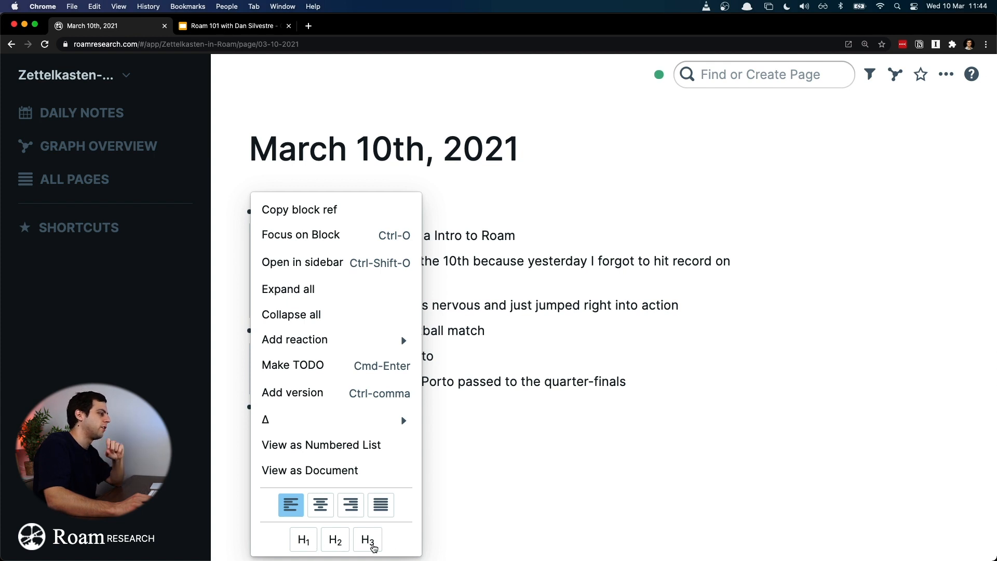
pyautogui.click(297, 541)
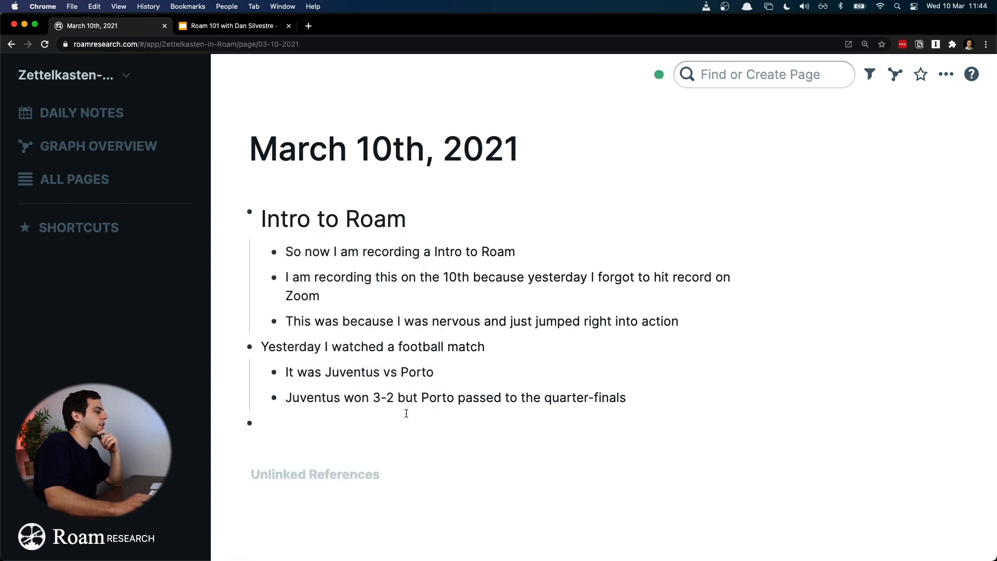
pyautogui.rightClick(250, 212)
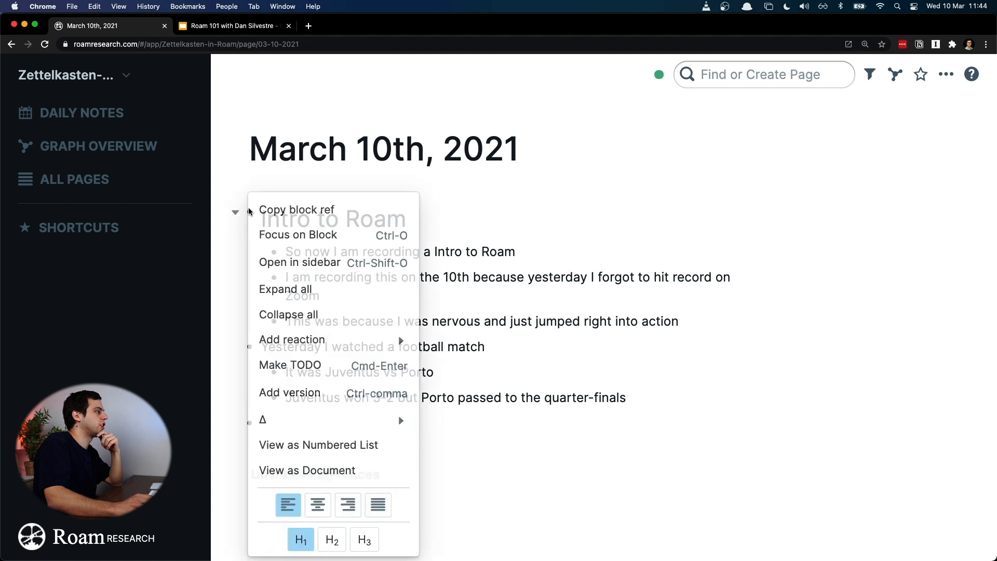
pyautogui.click(327, 542)
pyautogui.click(505, 330)
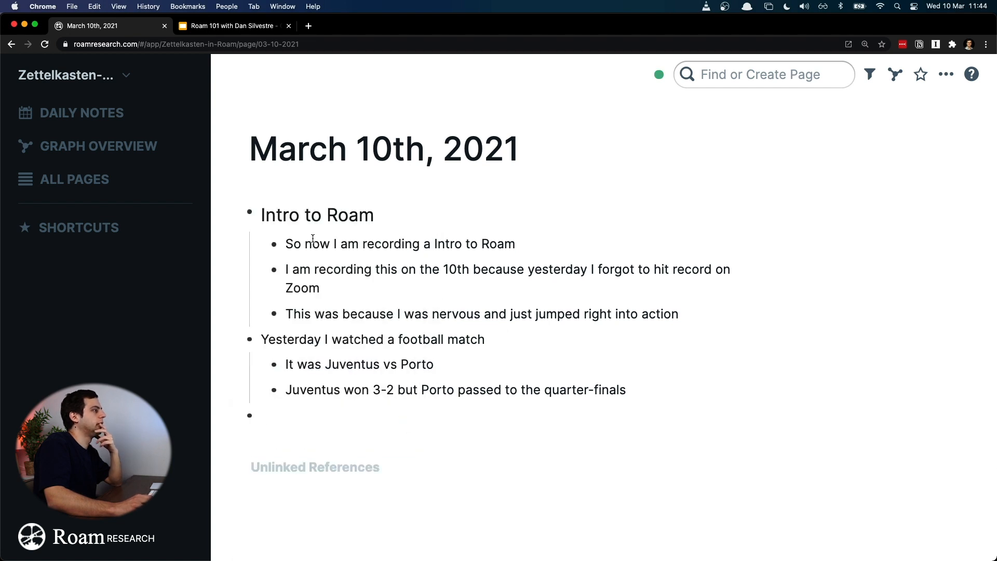
pyautogui.rightClick(248, 214)
pyautogui.click(363, 541)
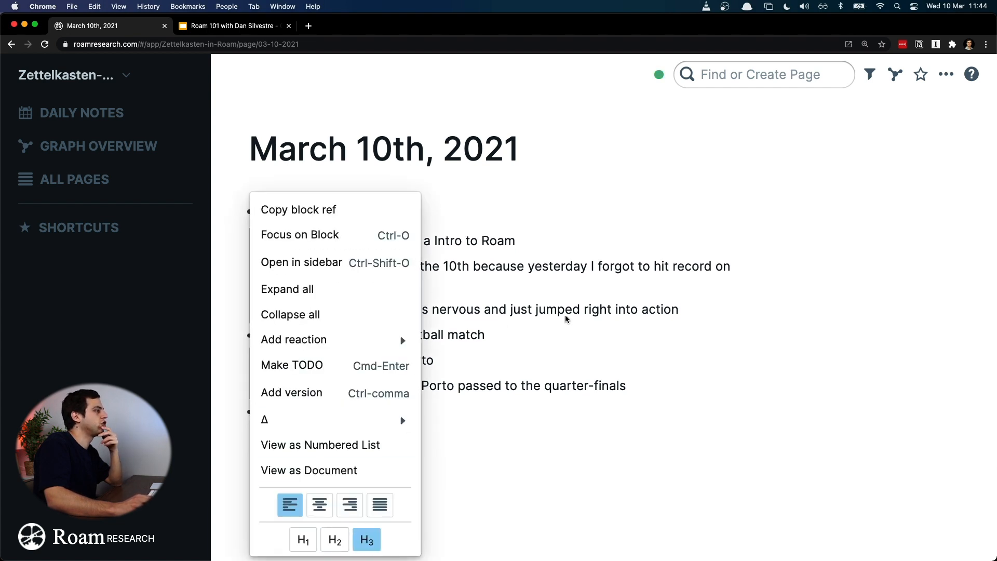
pyautogui.click(560, 325)
# Step: Cycle the "Intro to Roam" text through Heading 1, 2 and 3, and settle on Heading 2
pyautogui.click(507, 210)
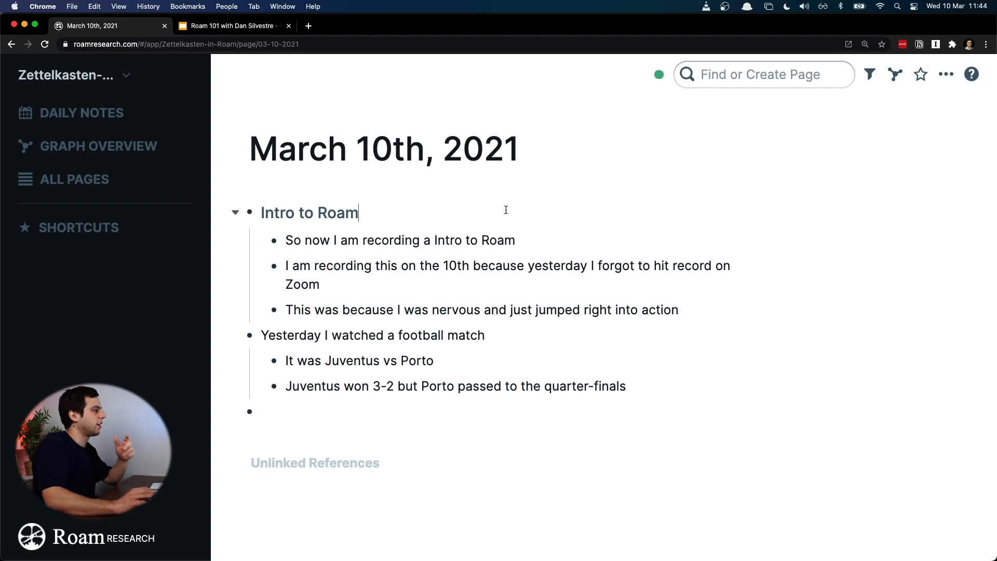
pyautogui.press('super+a')
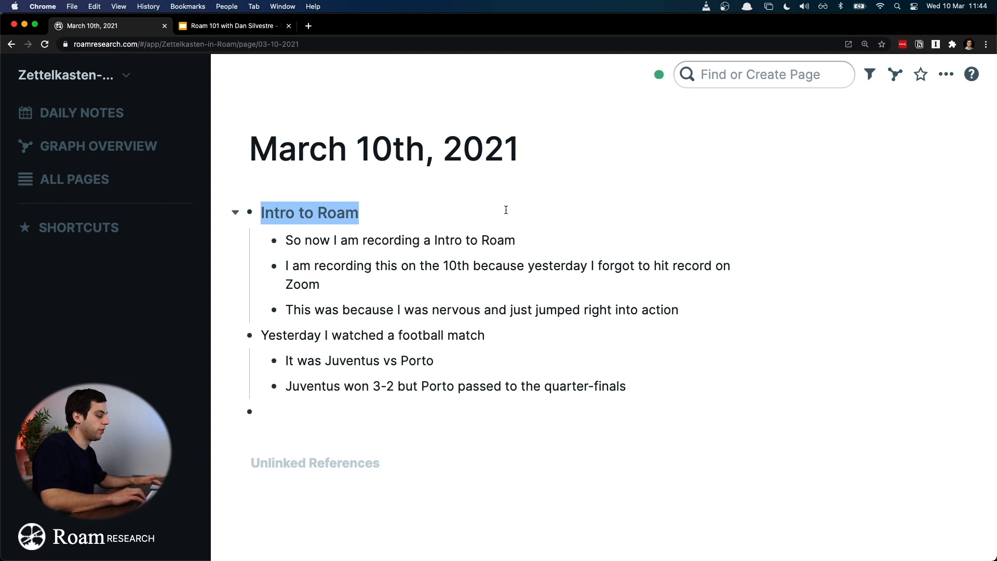
pyautogui.press('super+alt+1')
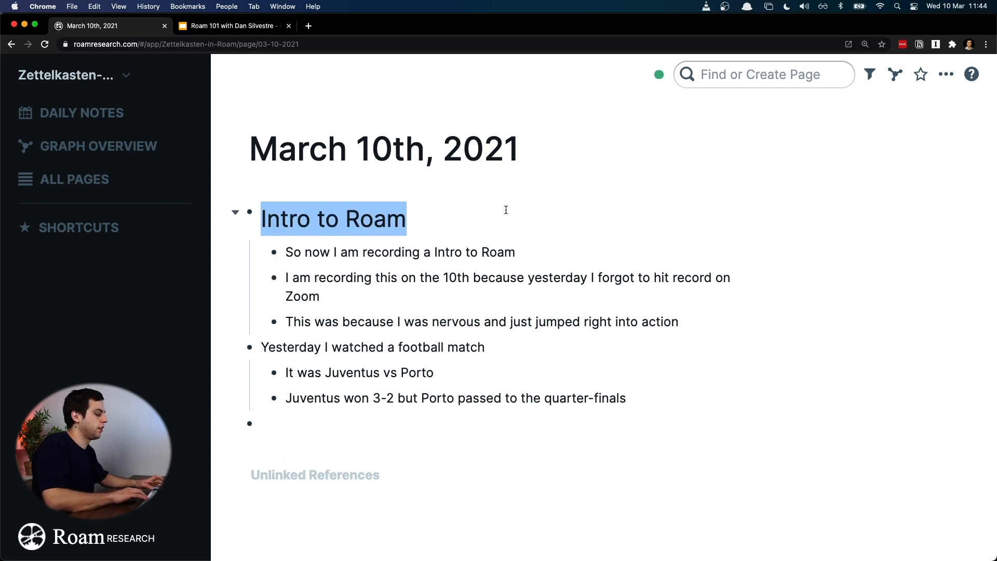
pyautogui.press('super+alt+2')
pyautogui.press('super+alt+3')
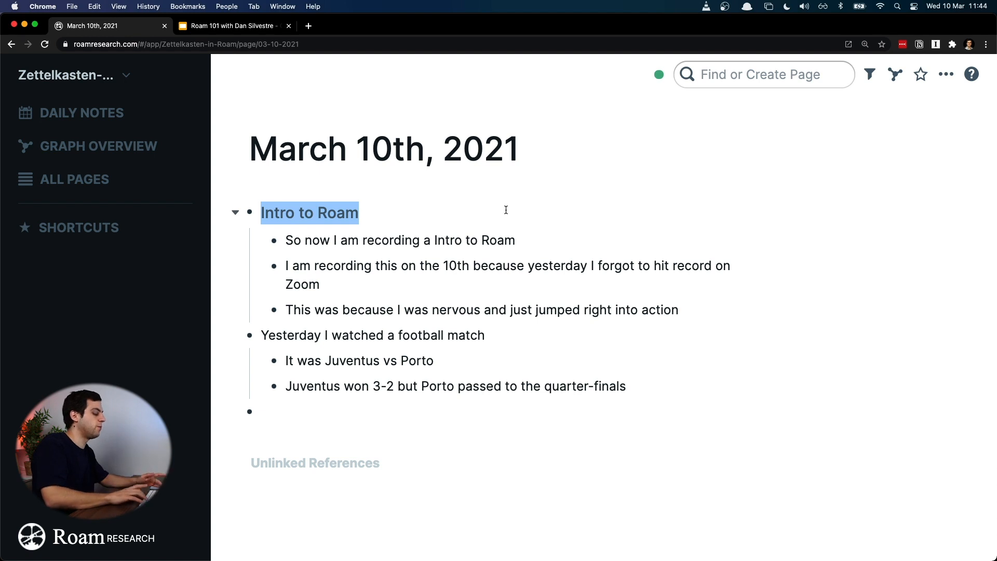
pyautogui.press('super+alt+2')
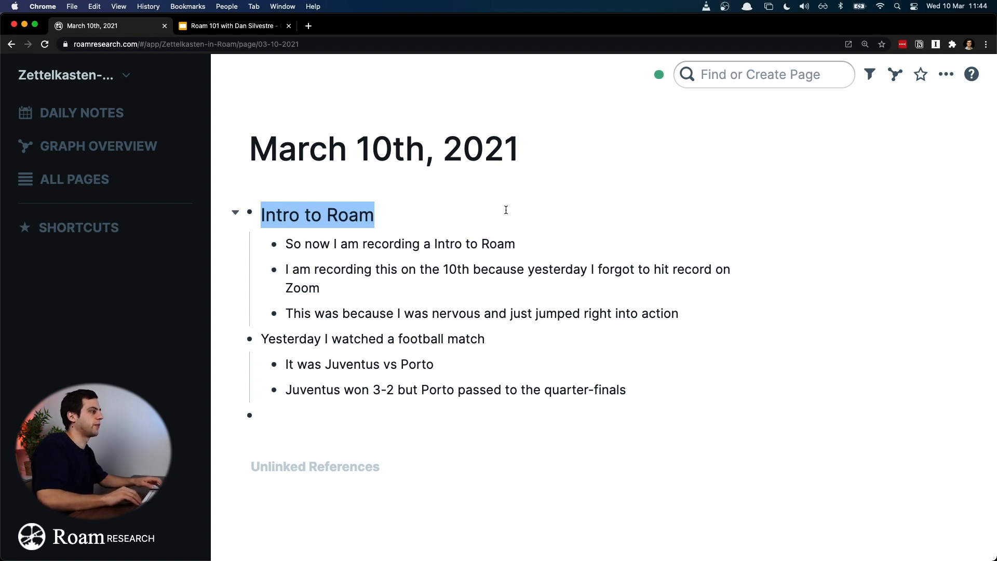
# Step: Format the "Yesterday I watched a football match" bullet as Heading 2 and change it to Heading 3
pyautogui.press('Down')
pyautogui.press('Down')
pyautogui.press('Down')
pyautogui.press('Down')
pyautogui.press('Down')
pyautogui.press('super+a')
pyautogui.press('Left')
pyautogui.press('super+a')
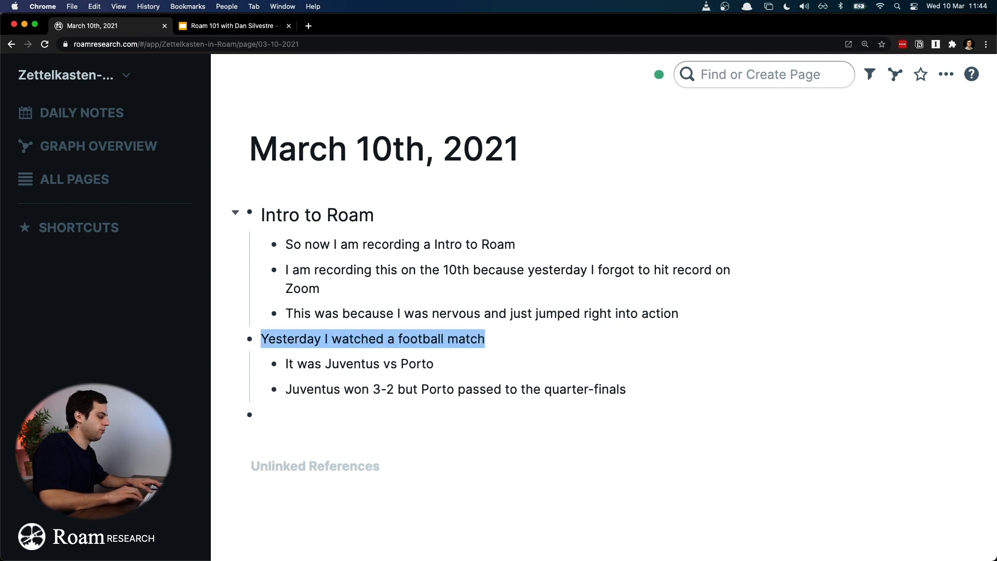
pyautogui.press('super+alt+2')
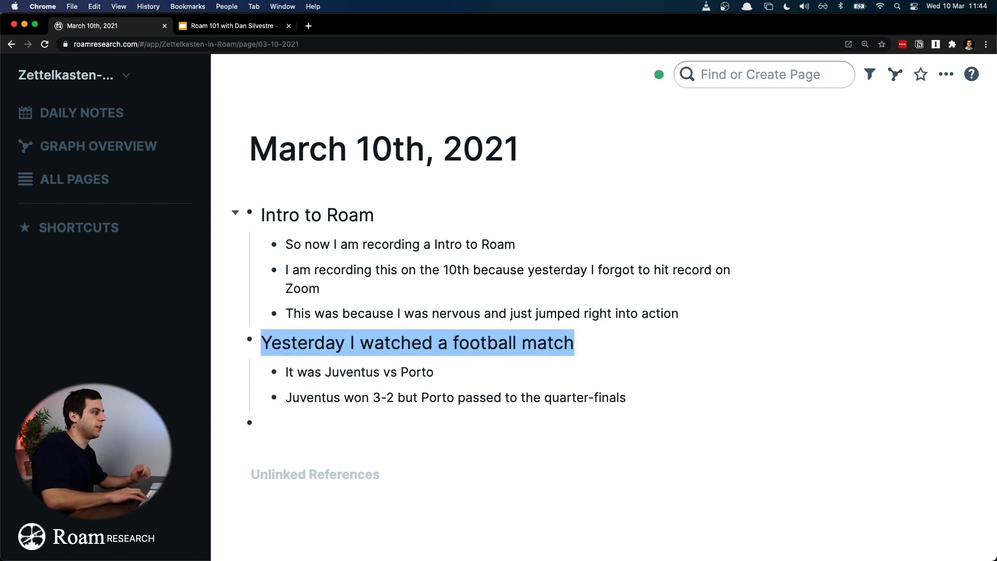
pyautogui.press('super+alt+3')
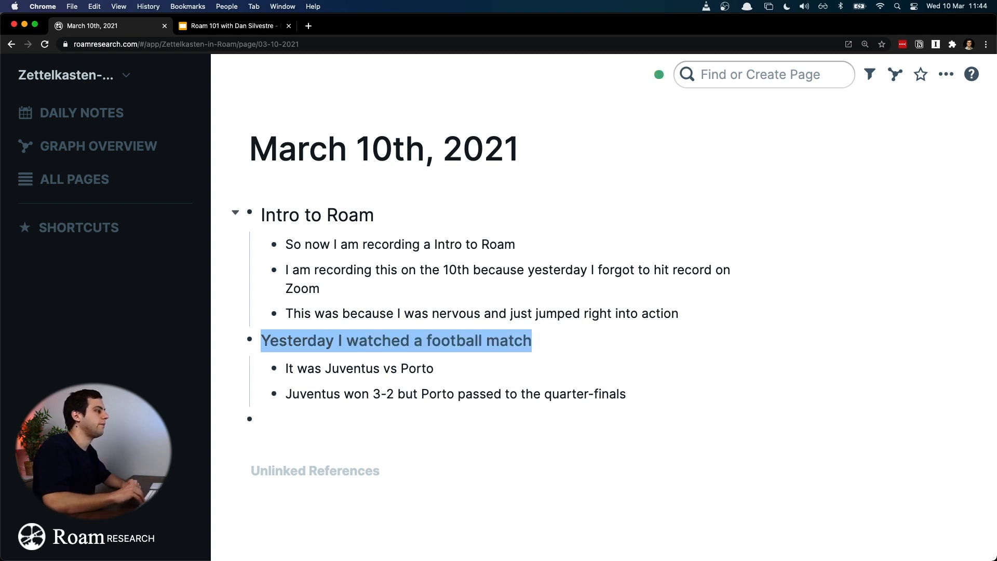
pyautogui.press('Down')
pyautogui.press('Up')
pyautogui.press('Up')
pyautogui.press('Up')
pyautogui.press('Up')
pyautogui.press('Up')
pyautogui.press('super+a')
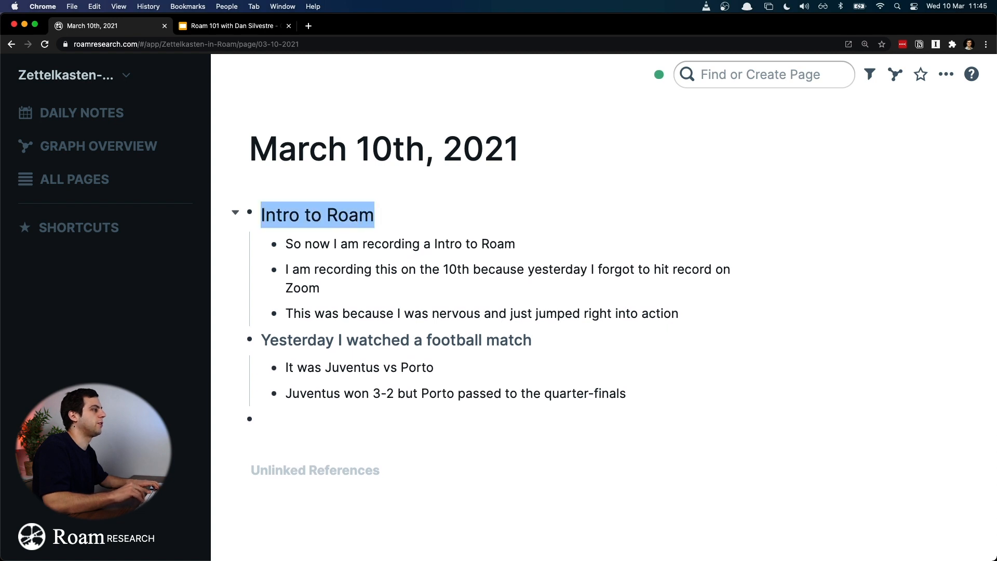
# Step: Add a nested bullet "Next time, remember to hit screen recording on Zoom" under the bullet about forgetting to hit record
pyautogui.press('Down')
pyautogui.press('Down')
pyautogui.press('Down')
pyautogui.press('Down')
pyautogui.press('Up')
pyautogui.press('Up')
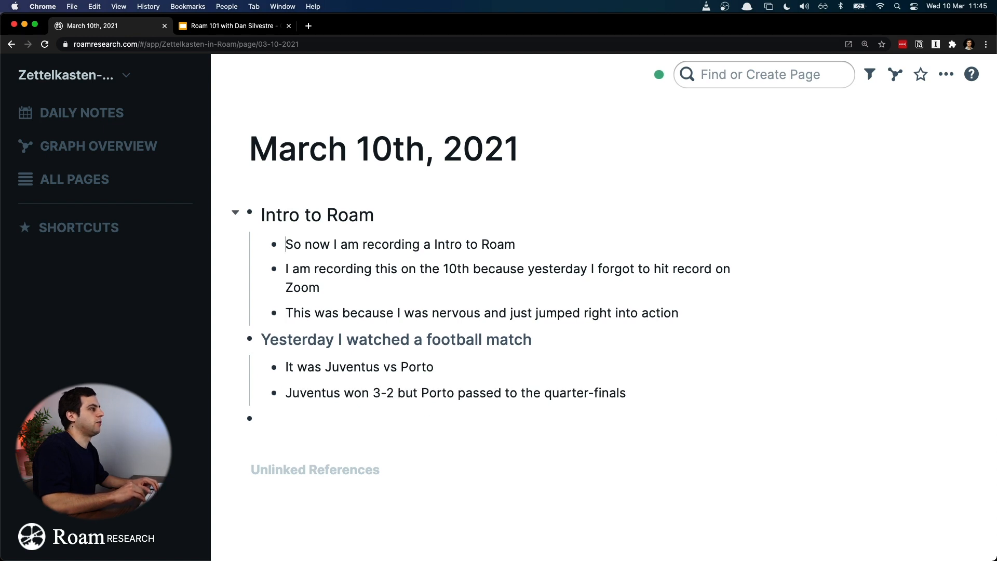
pyautogui.press('Down')
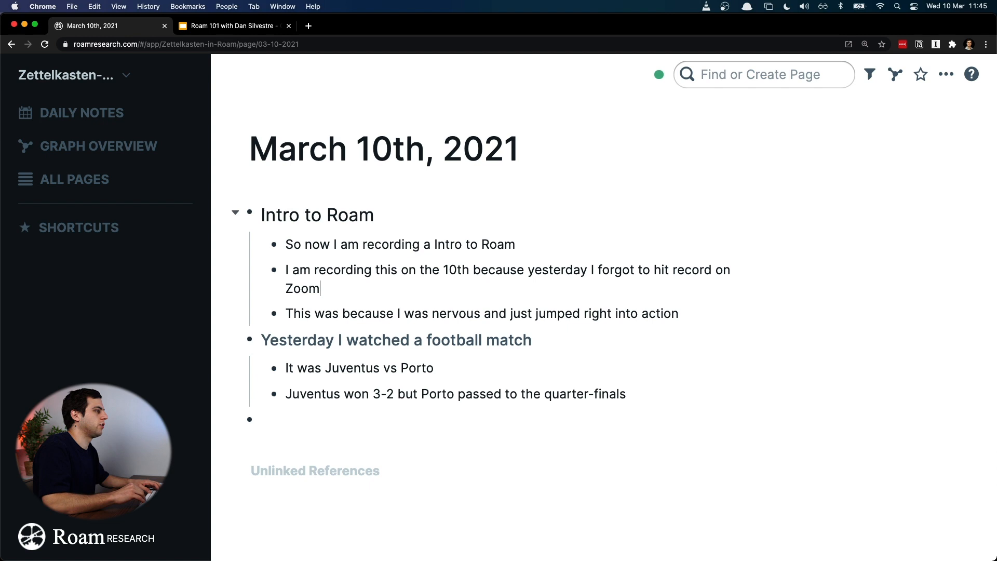
pyautogui.press('Return')
pyautogui.press('Tab')
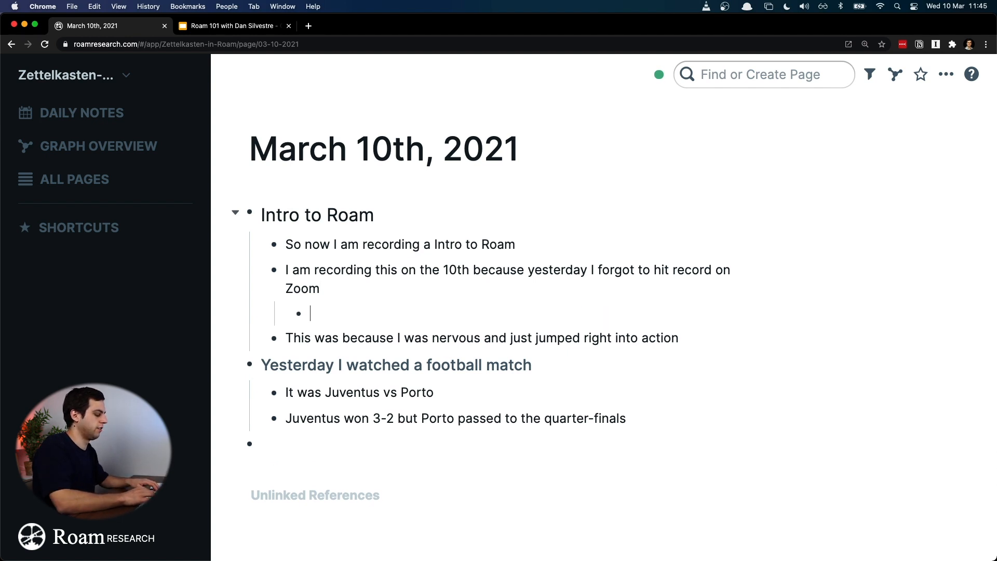
pyautogui.write('I')
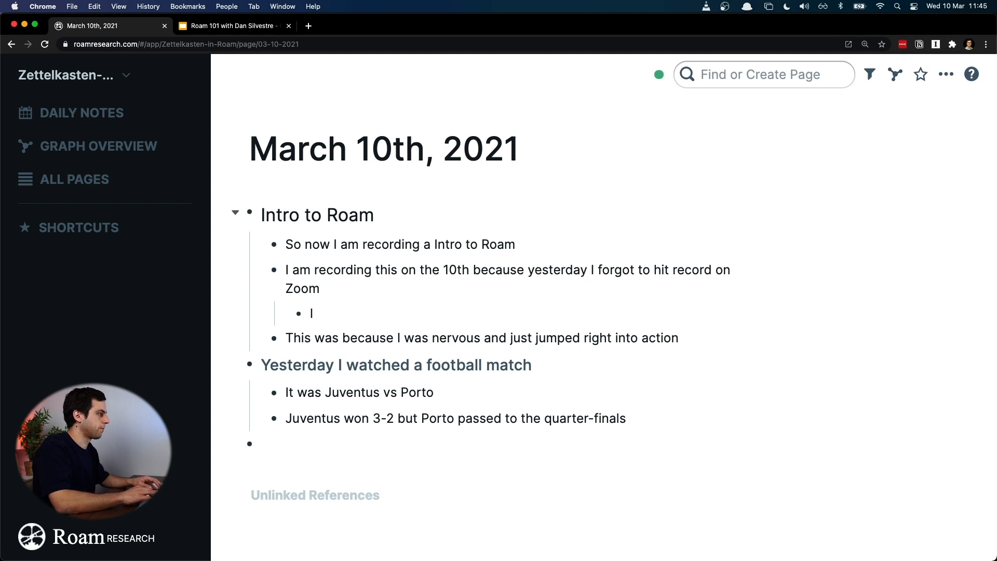
pyautogui.press('BackSpace')
pyautogui.write('Next')
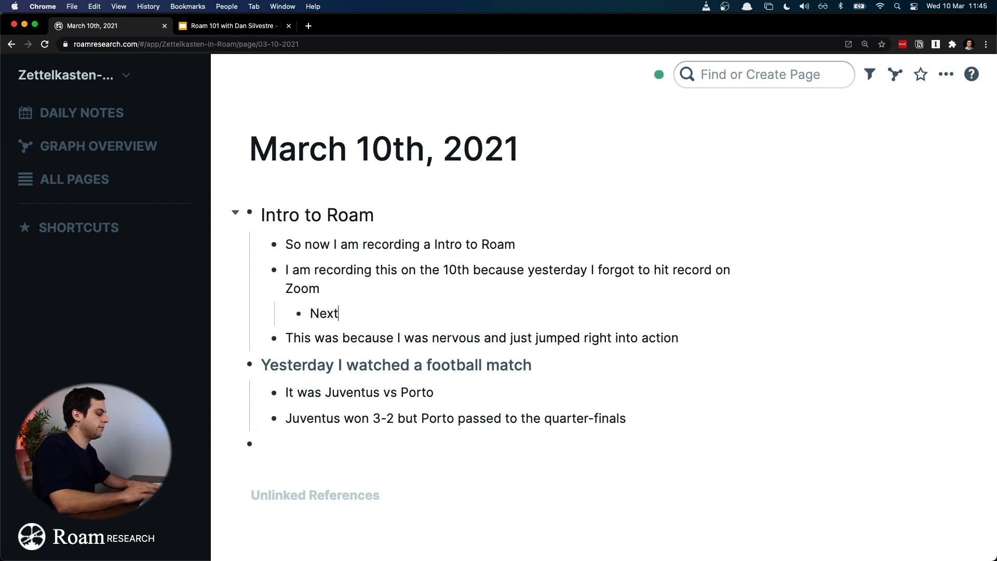
pyautogui.write(' time, remember')
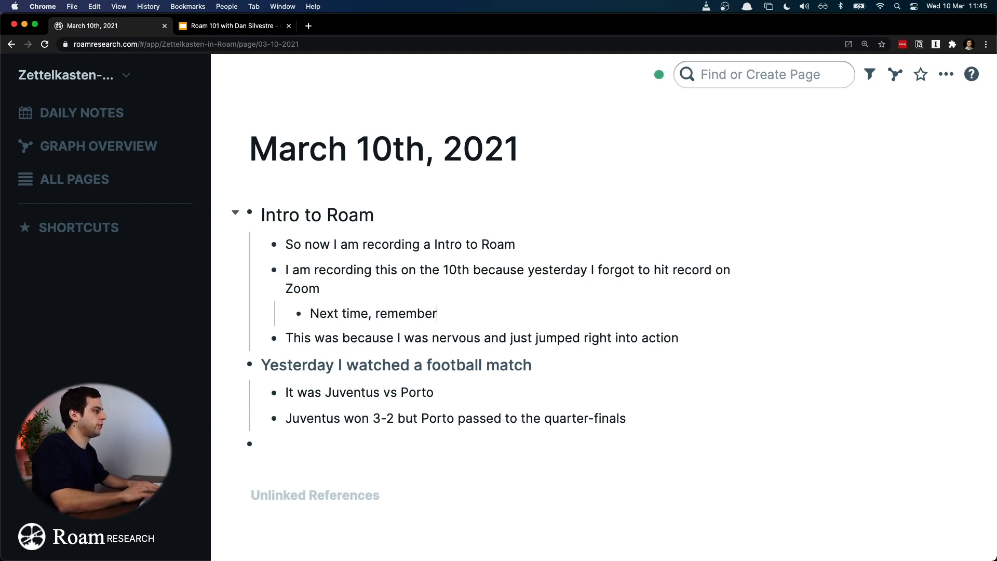
pyautogui.write(' to hit reo')
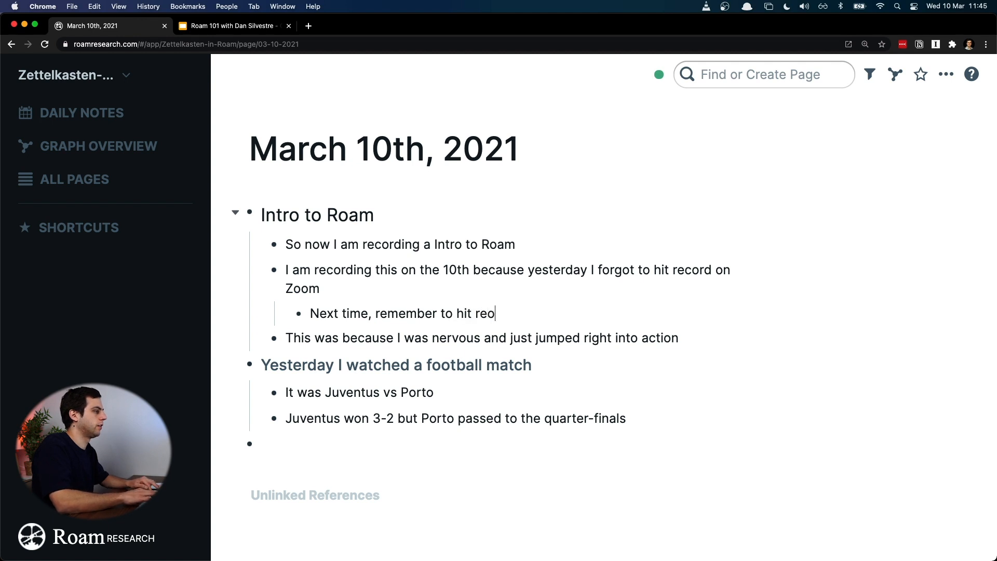
pyautogui.write('ord')
pyautogui.press('BackSpace')
pyautogui.press('BackSpace')
pyautogui.press('BackSpace')
pyautogui.press('BackSpace')
pyautogui.press('BackSpace')
pyautogui.press('BackSpace')
pyautogui.press('BackSpace')
pyautogui.write('screen reco')
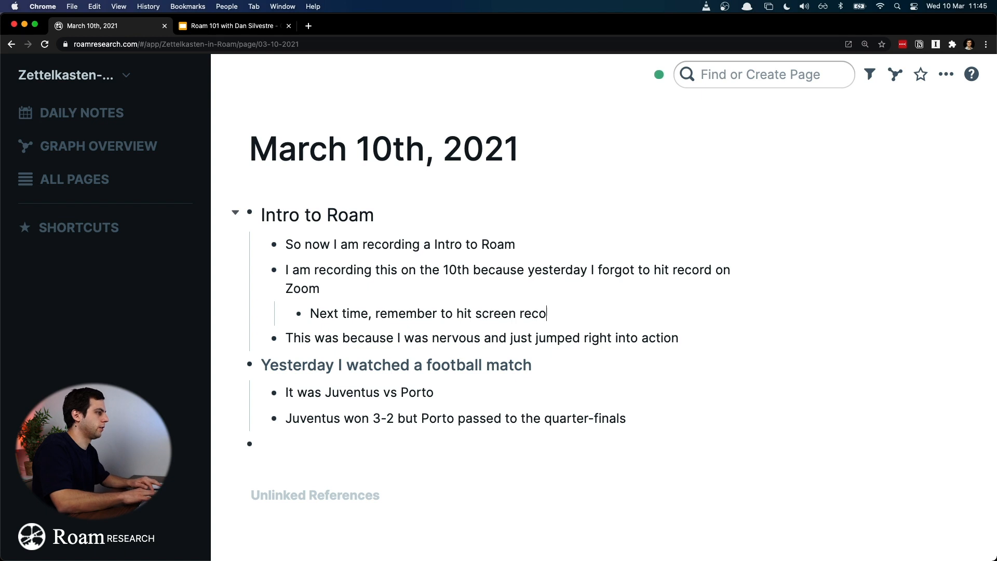
pyautogui.write('rding on Zoom')
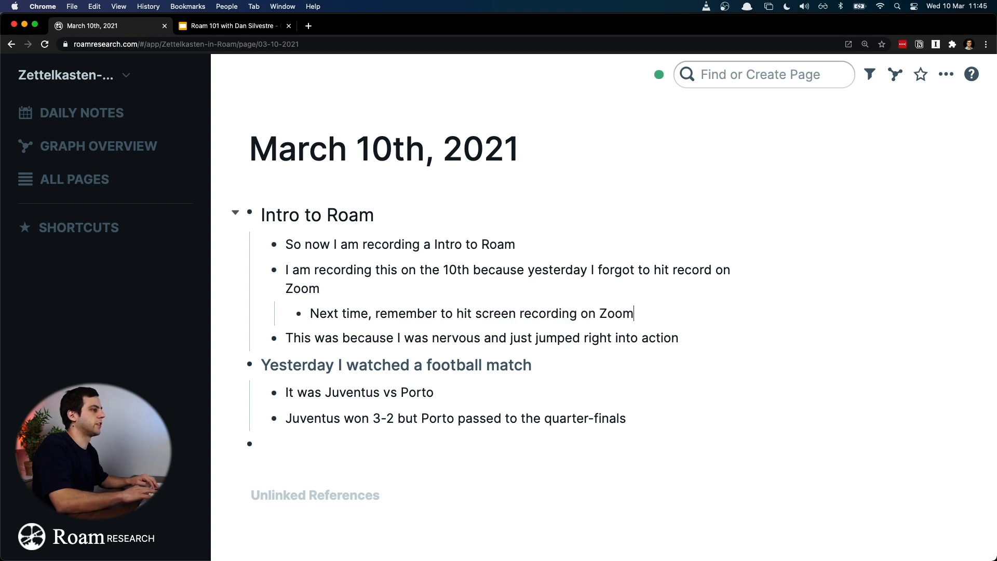
# Step: Insert a "Best Practices" bullet directly above the "Next time, remember to hit screen recording on Zoom" bullet
pyautogui.press('Up')
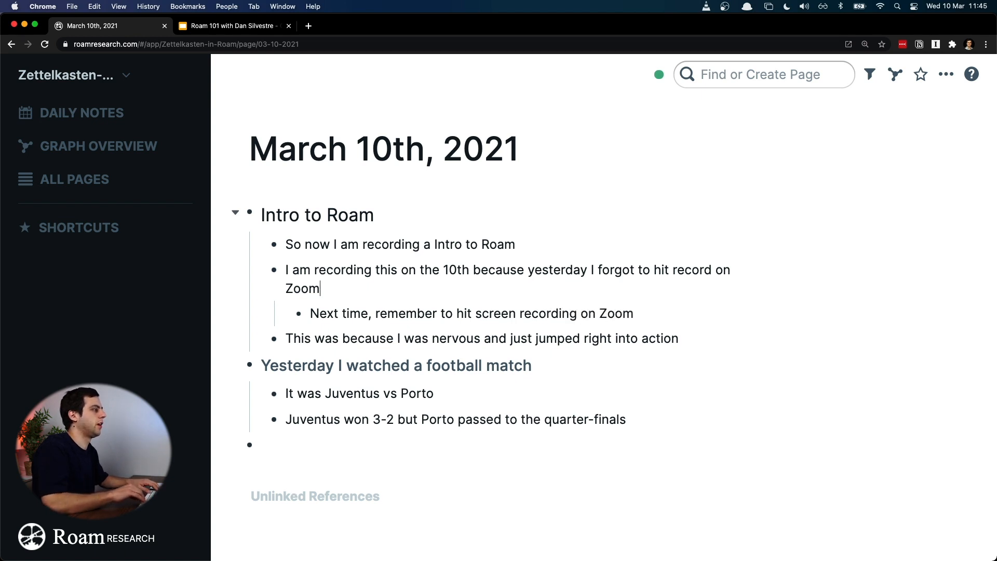
pyautogui.press('Return')
pyautogui.write('Best')
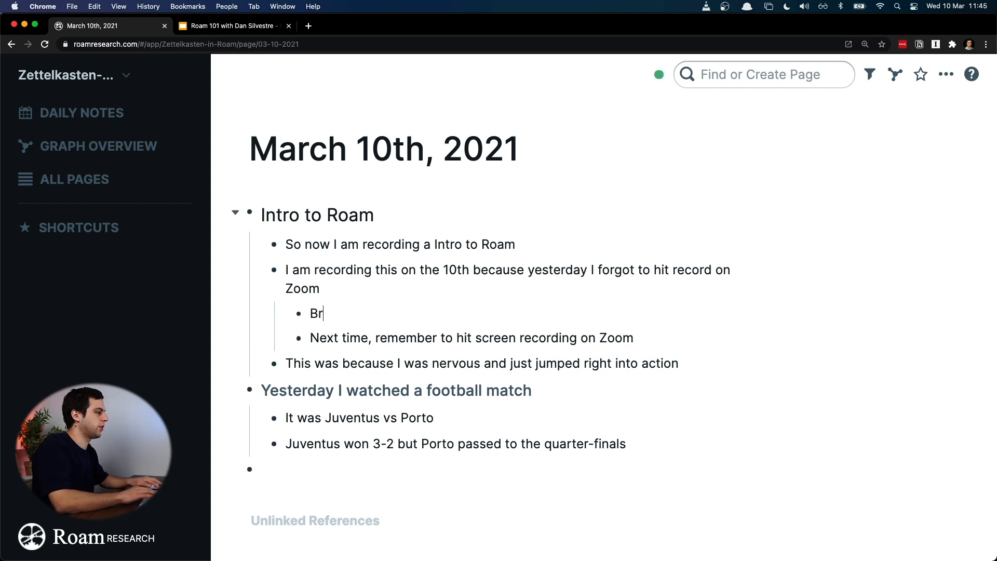
pyautogui.write(' Pa')
pyautogui.press('BackSpace')
pyautogui.write('ractices')
# Step: Format "Best Practices" as Heading 3 and nest the "Next time, remember to hit screen recording on Zoom" bullet beneath it
pyautogui.press('super+a')
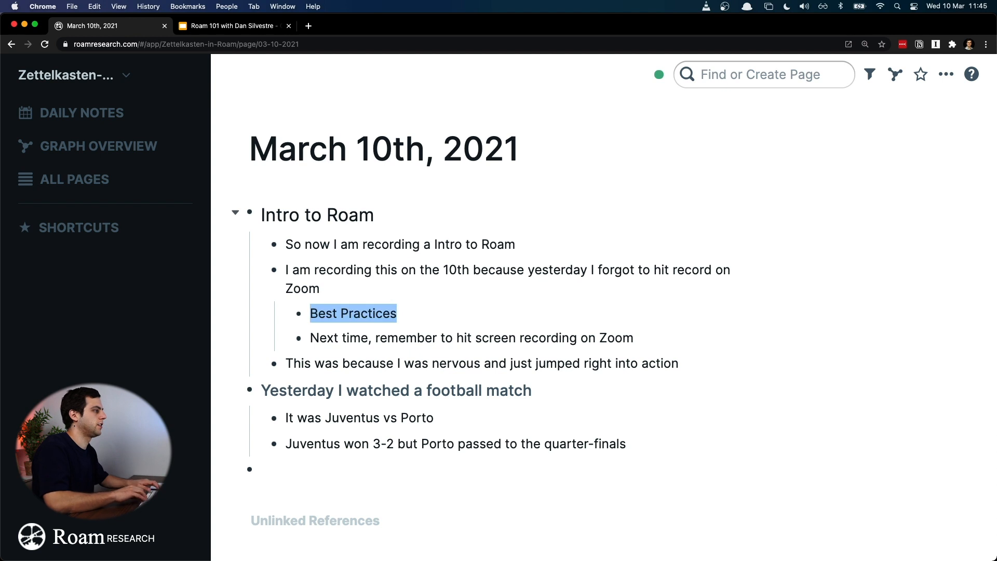
pyautogui.press('super+alt+2')
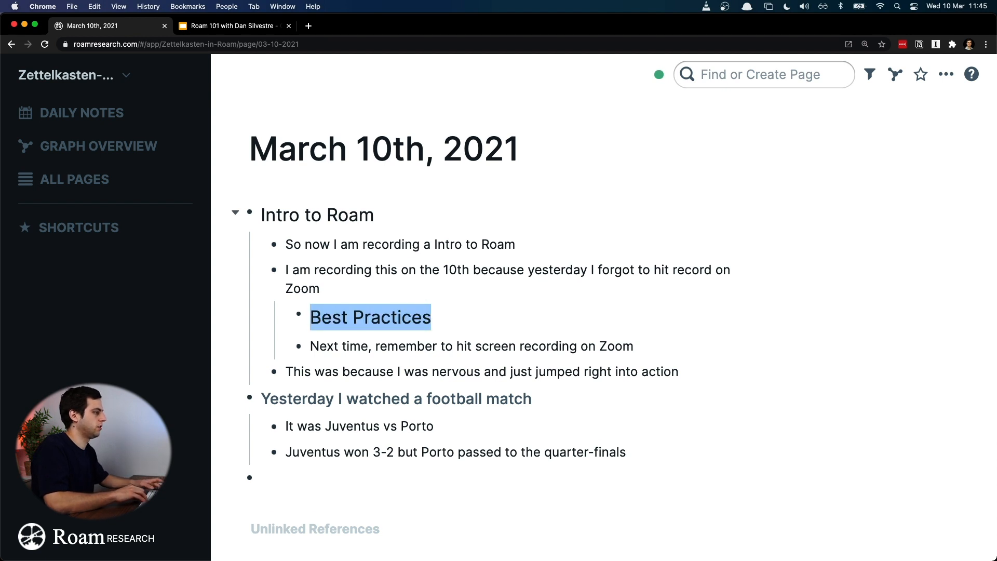
pyautogui.press('super+alt+3')
pyautogui.press('Right')
pyautogui.press('super+a')
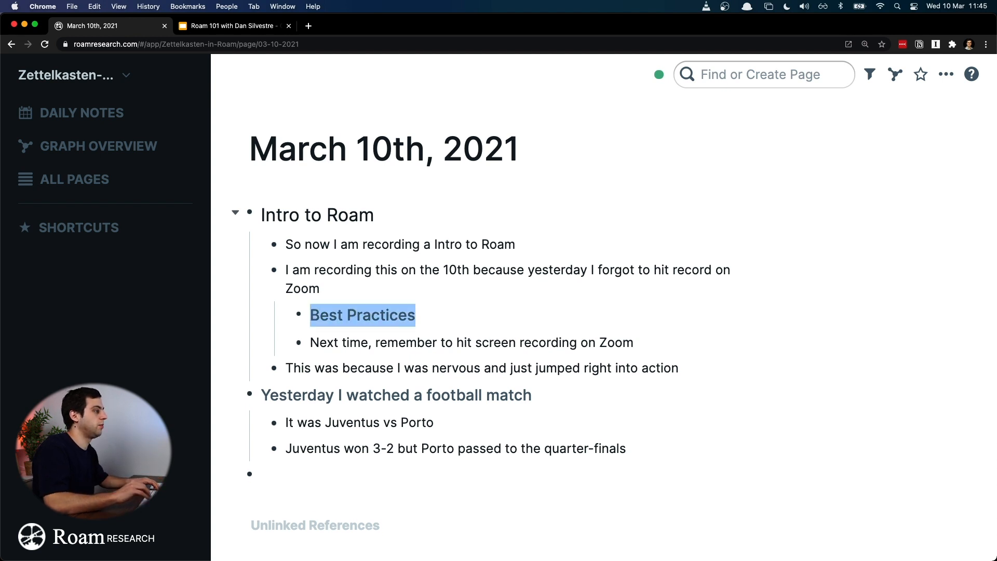
pyautogui.click(314, 343)
pyautogui.press('Tab')
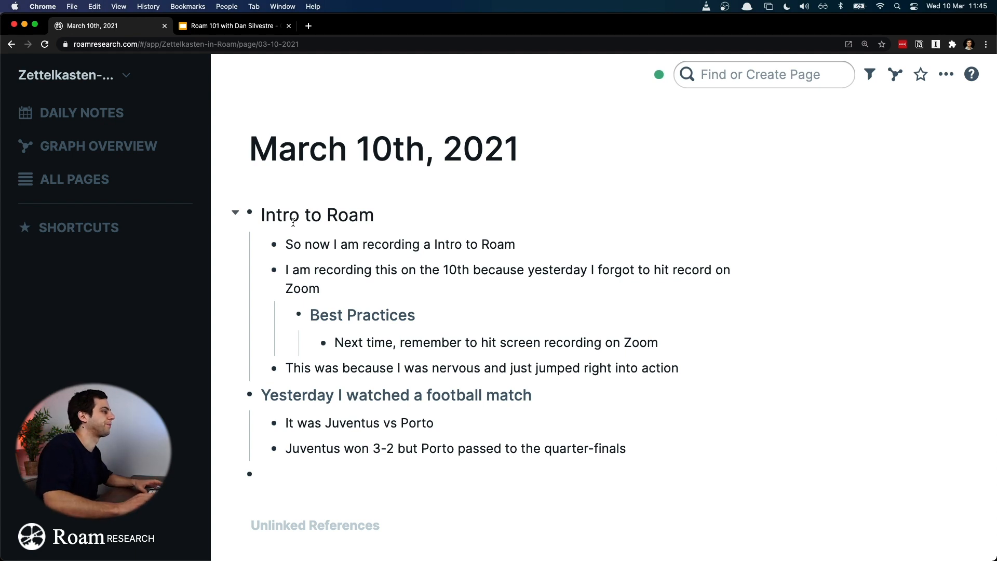
# Step: Switch the "Yesterday I watched a football match" bullet between Heading 2 and Heading 3, and finally return it to plain text
pyautogui.click(328, 391)
pyautogui.press('super+a')
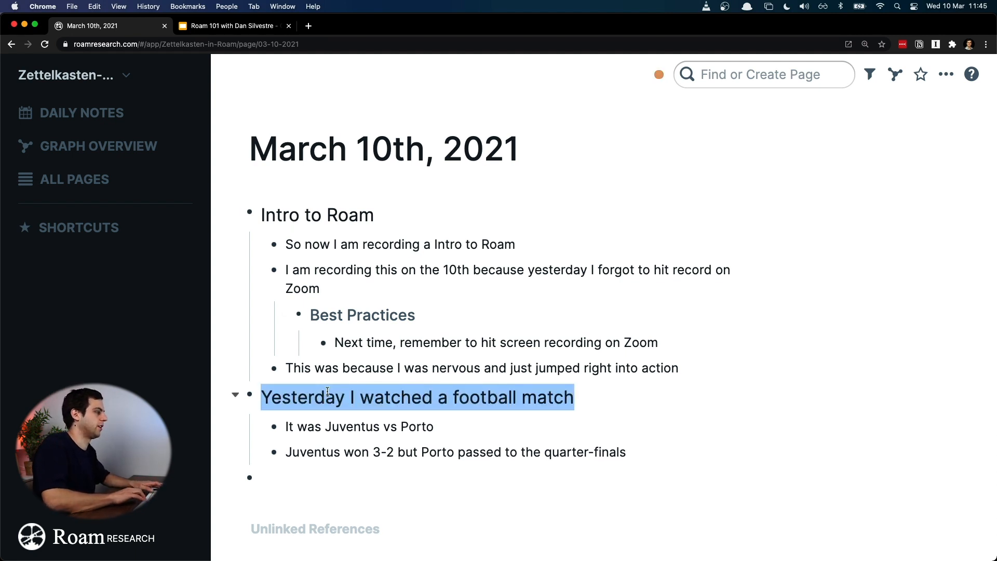
pyautogui.press('super+alt+2')
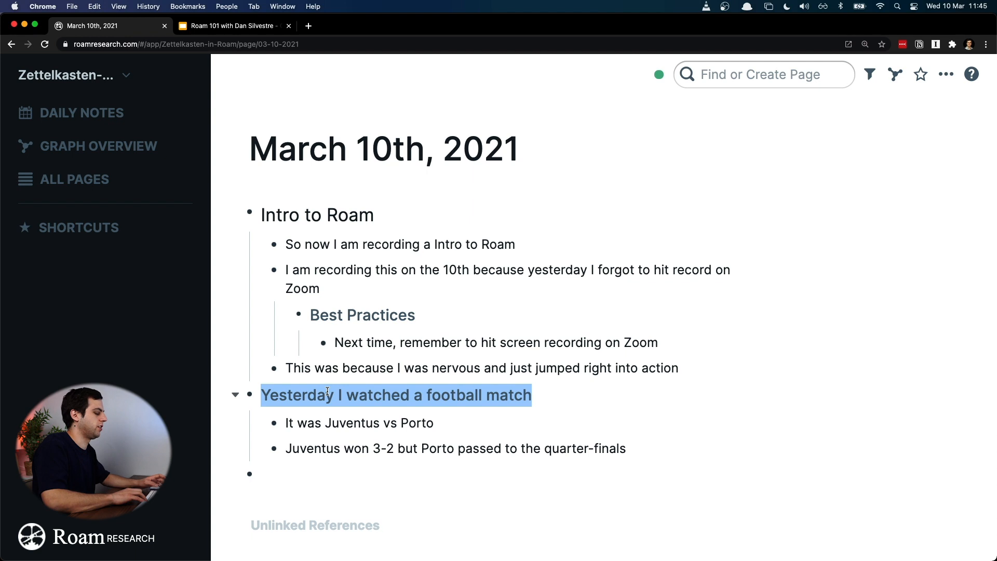
pyautogui.press('super+alt+3')
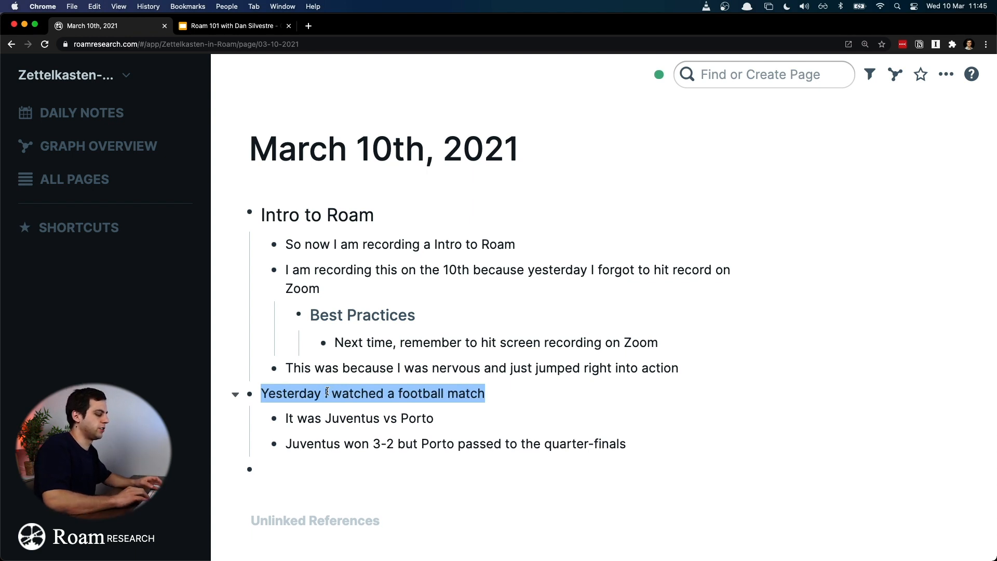
pyautogui.press('super+alt+3')
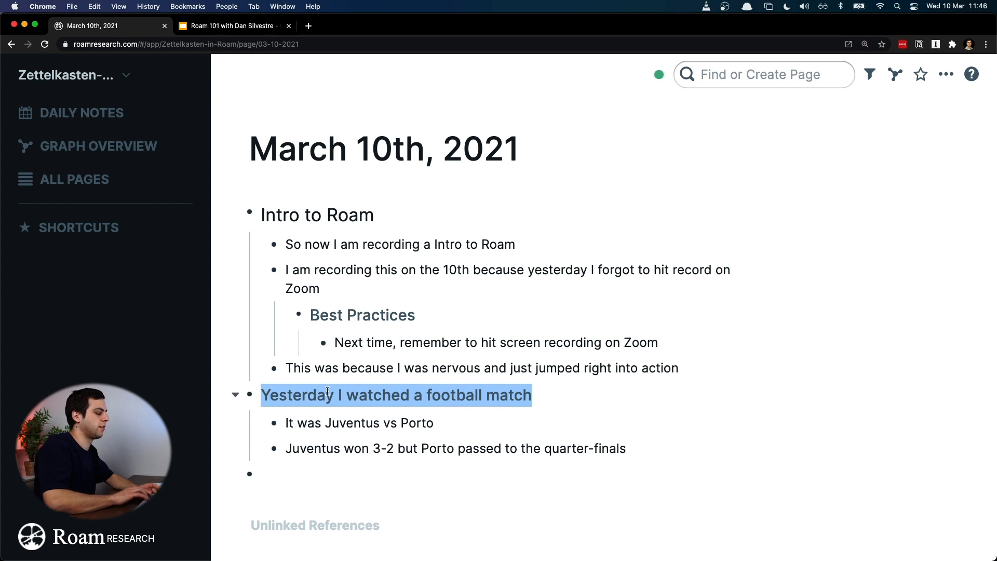
pyautogui.press('super+alt+0')
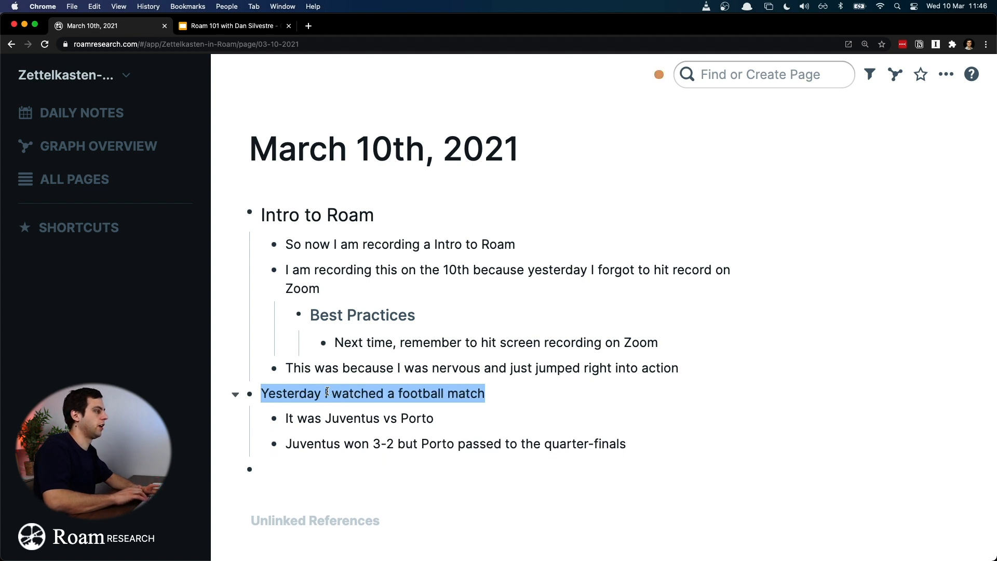
# Step: Remove the heading format from the "Best Practices" bullet and reapply Heading 3
pyautogui.press('Up')
pyautogui.press('Up')
pyautogui.press('Up')
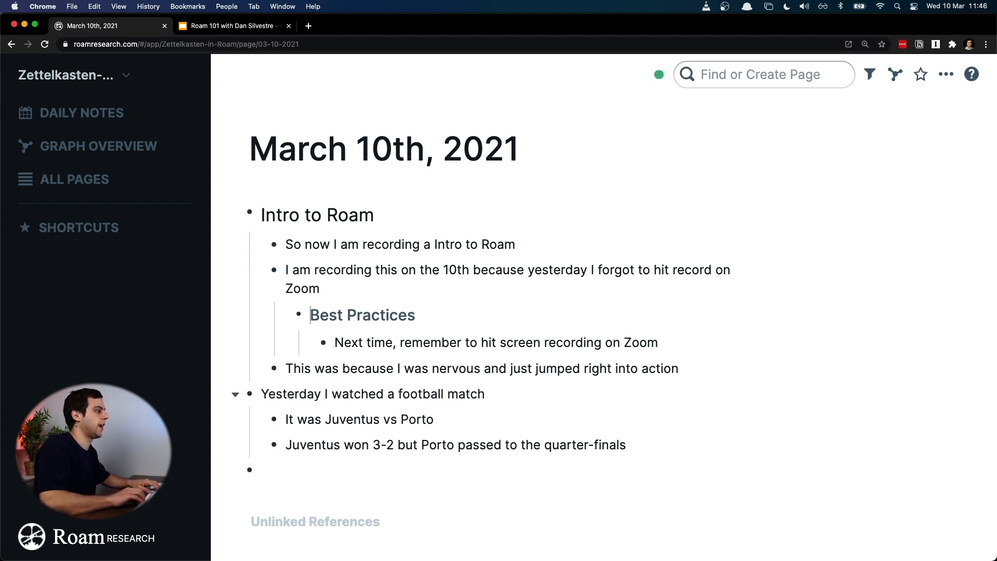
pyautogui.press('super+a')
pyautogui.press('super+alt+0')
pyautogui.press('super+alt+3')
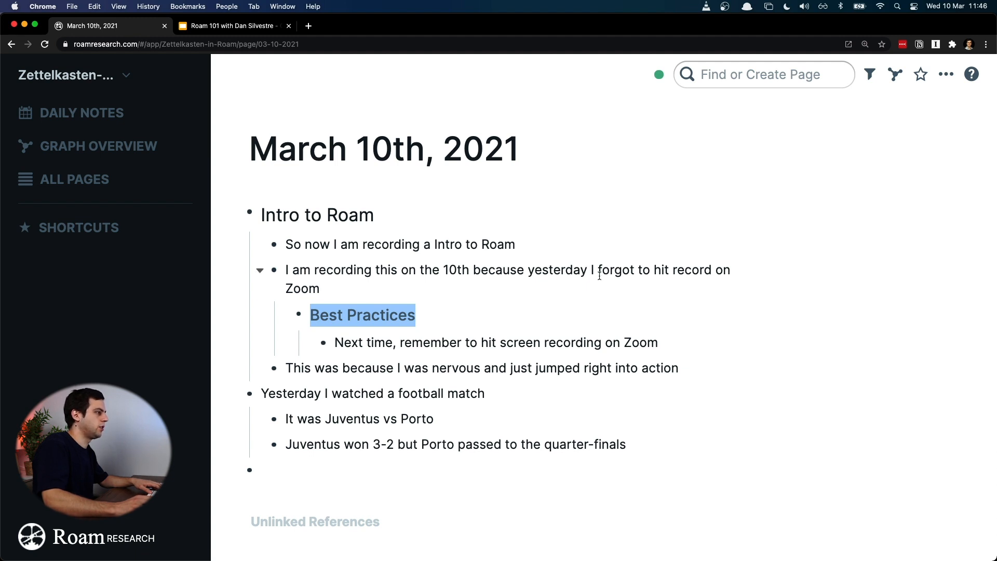
# Step: Make "hit screen recording on Zoom" bold in the bullet under "Best Practices"
pyautogui.click(481, 343)
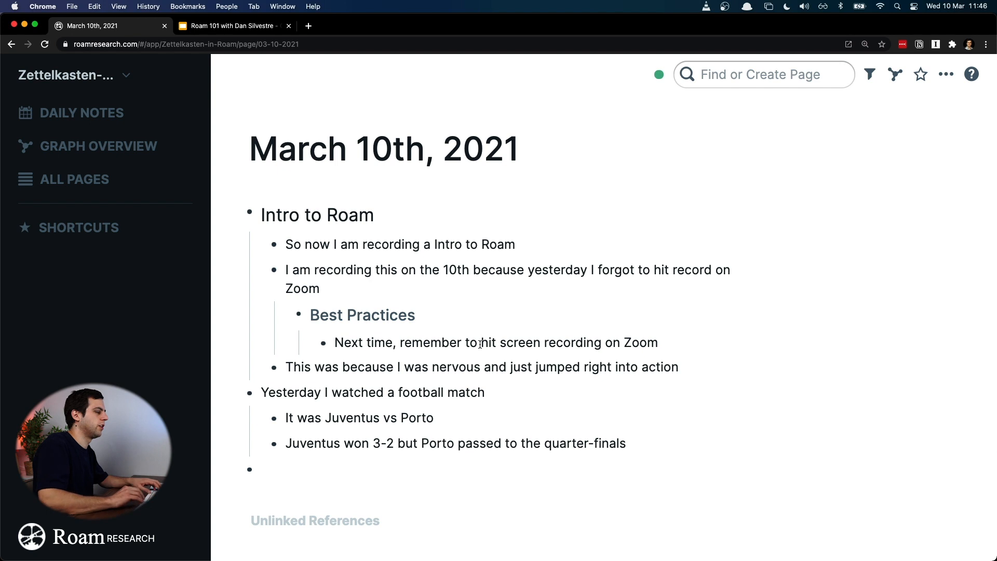
pyautogui.hotkey('shift', 'End')
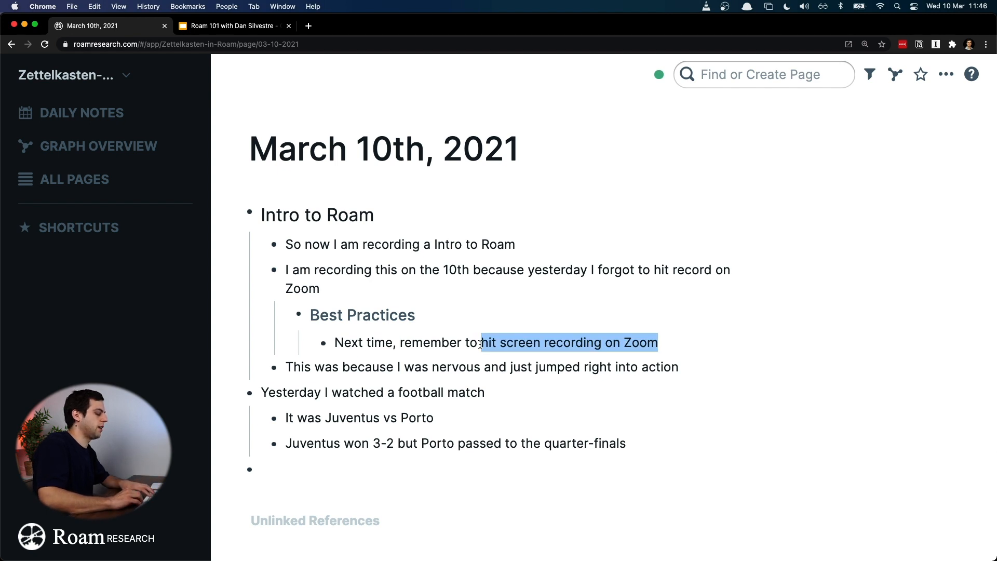
pyautogui.press('super+b')
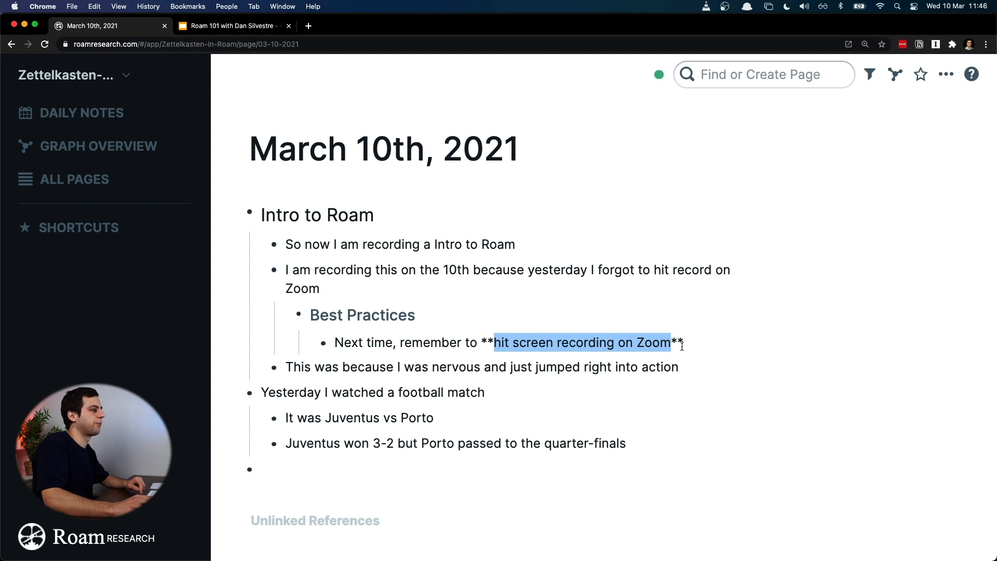
pyautogui.press('Down')
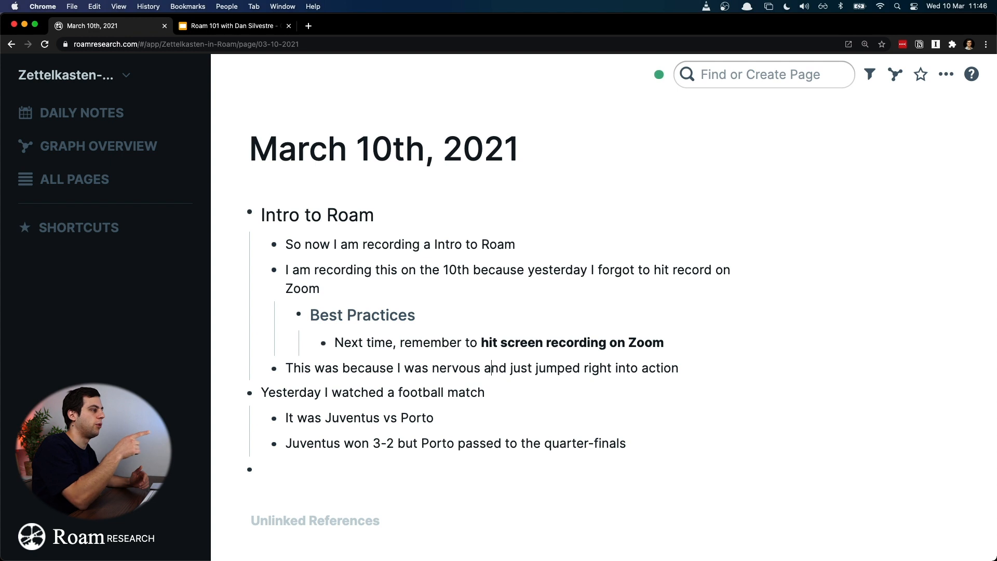
# Step: Remove and retype the double-asterisk bold markers around "hit screen recording on Zoom" by hand
pyautogui.press('Up')
pyautogui.hotkey('shift', 'Left')
pyautogui.hotkey('shift', 'Left')
pyautogui.press('Right')
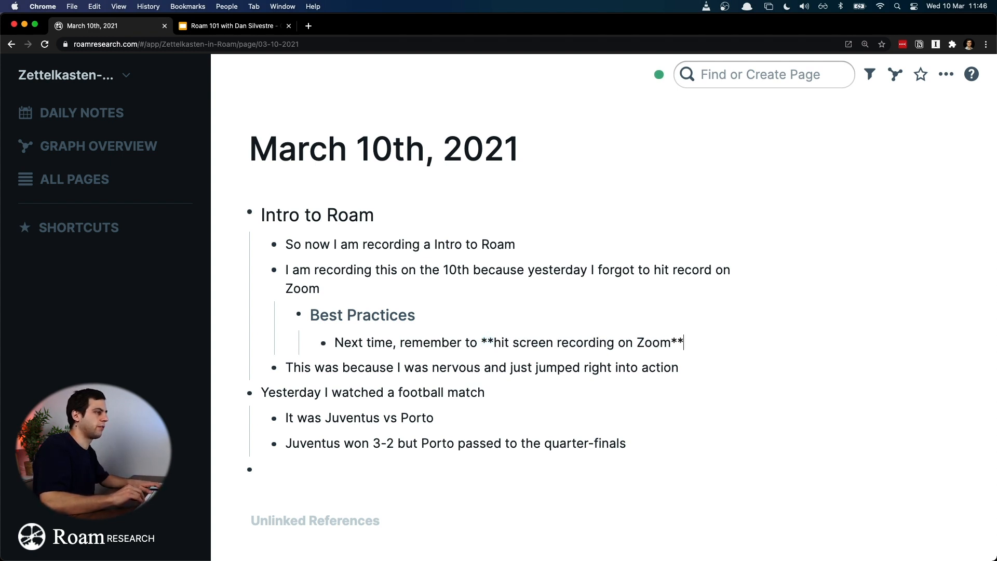
pyautogui.hotkey('shift', 'Left')
pyautogui.press('BackSpace')
pyautogui.press('Left')
pyautogui.press('Left')
pyautogui.press('Left')
pyautogui.press('Left')
pyautogui.press('Left')
pyautogui.press('Left')
pyautogui.press('Left')
pyautogui.press('Left')
pyautogui.press('Left')
pyautogui.press('Left')
pyautogui.press('Left')
pyautogui.press('Left')
pyautogui.press('Left')
pyautogui.press('Left')
pyautogui.press('Left')
pyautogui.press('Left')
pyautogui.press('Left')
pyautogui.press('BackSpace')
pyautogui.press('BackSpace')
pyautogui.write('**')
pyautogui.press('super+Right')
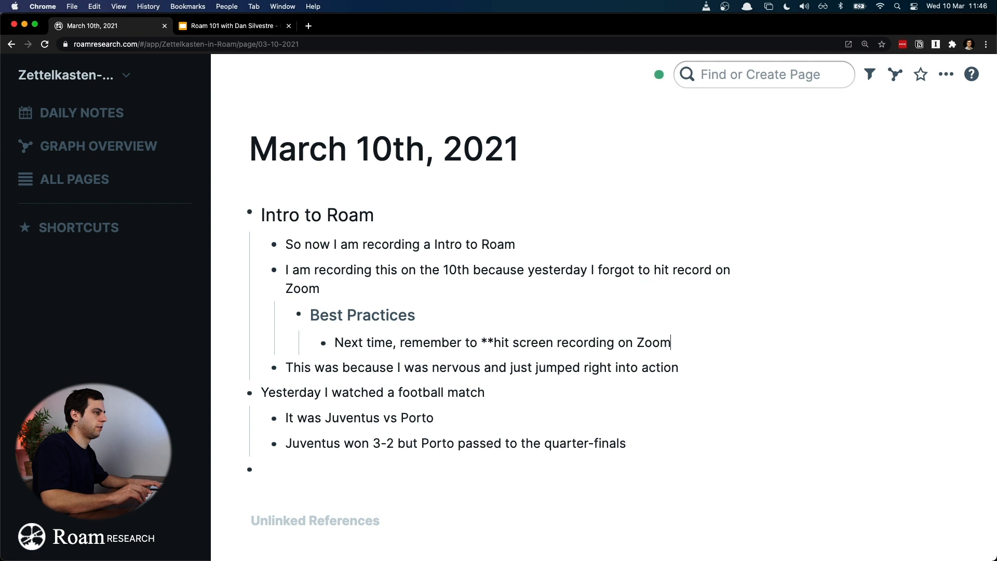
pyautogui.write('**')
pyautogui.press('Down')
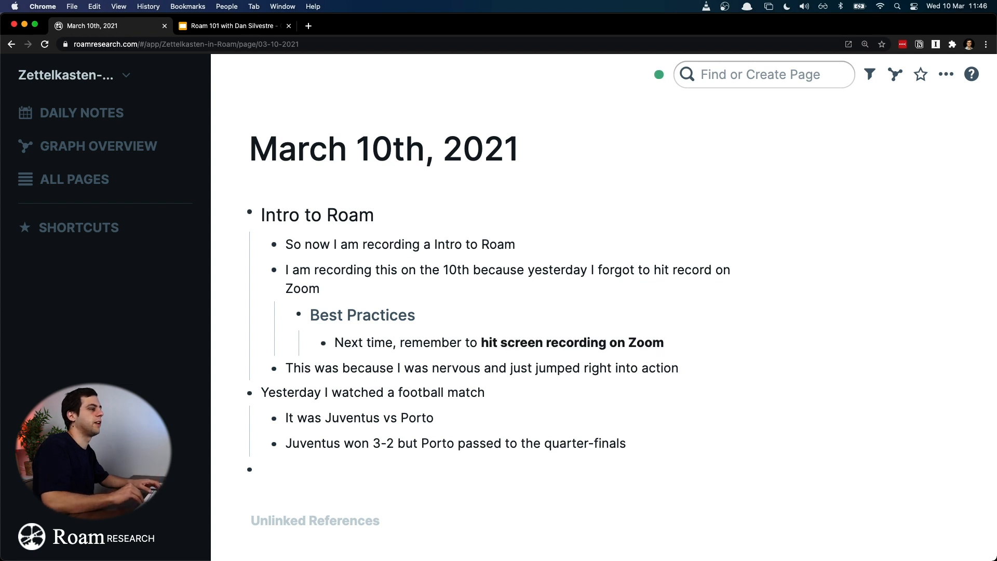
pyautogui.press('Up')
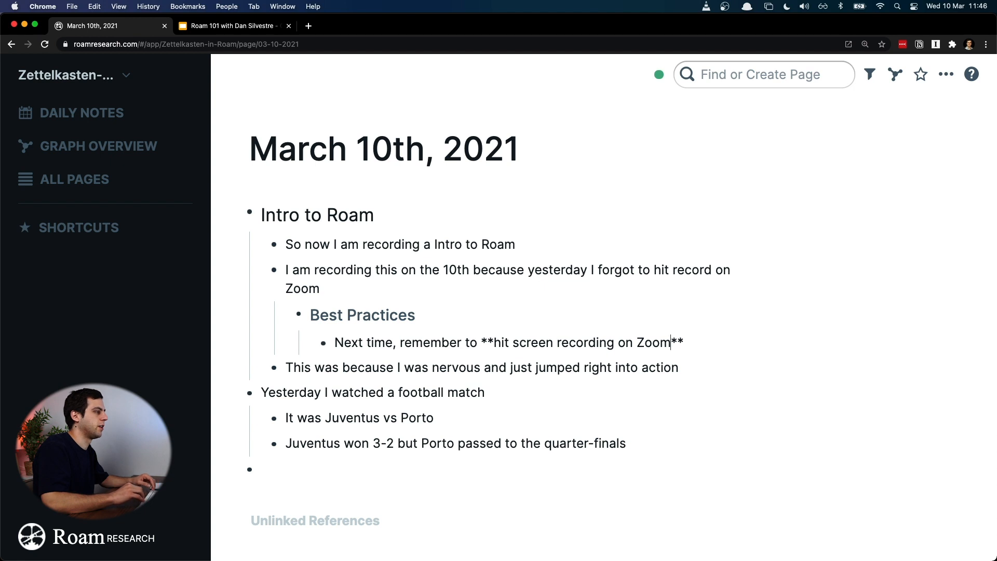
# Step: Italicize "right into action" in the bullet about being nervous
pyautogui.press('Down')
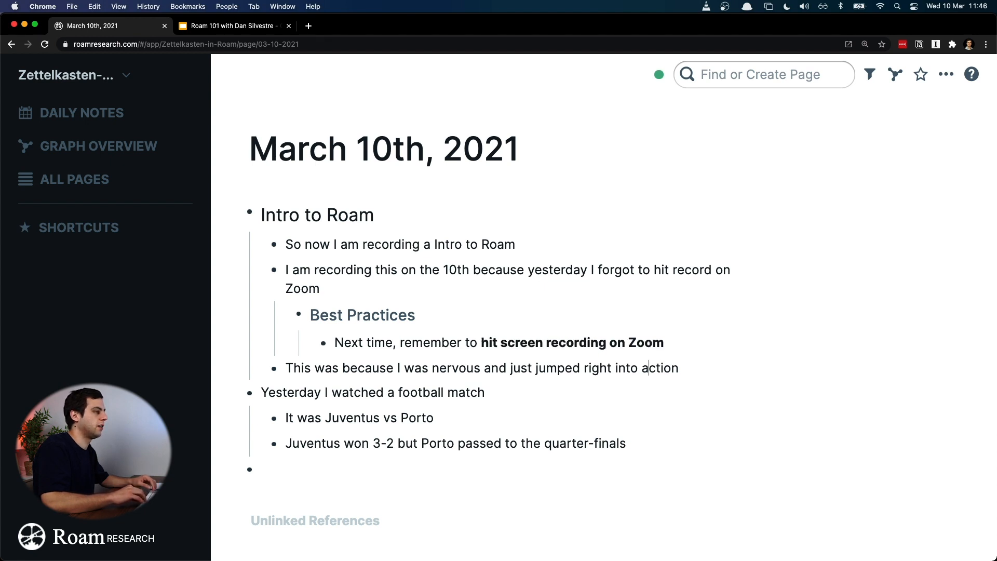
pyautogui.press('super+shift+Right')
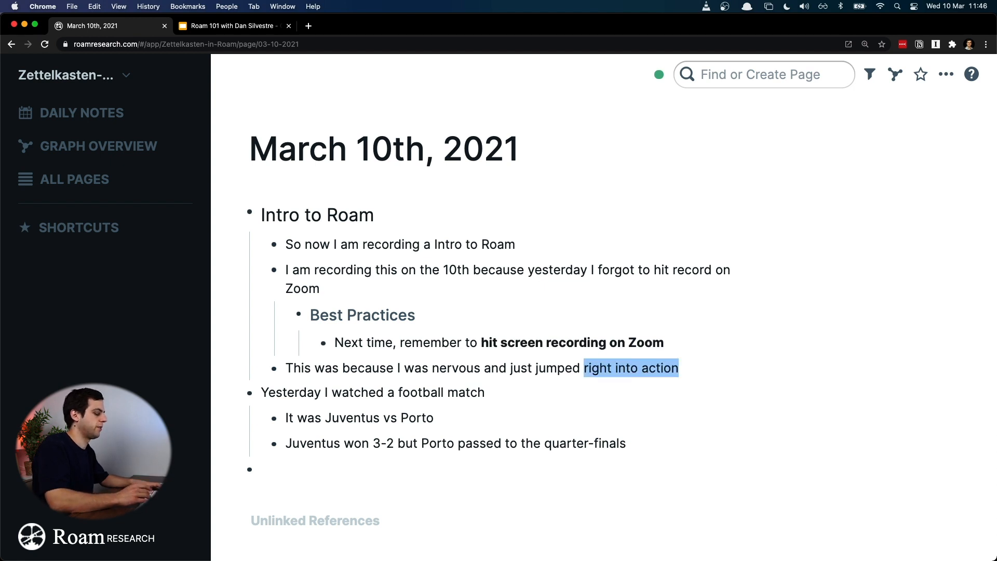
pyautogui.press('super+i')
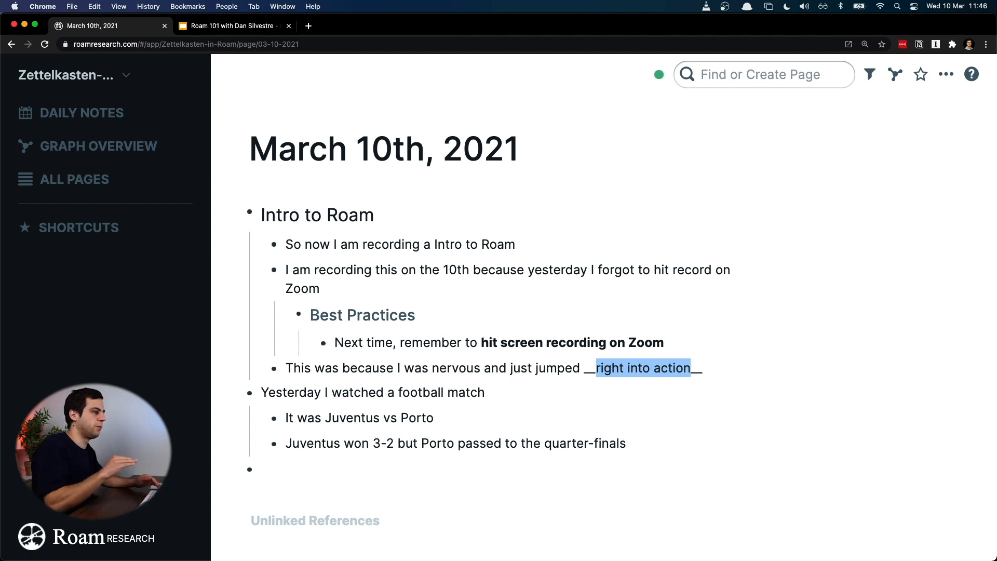
pyautogui.press('Down')
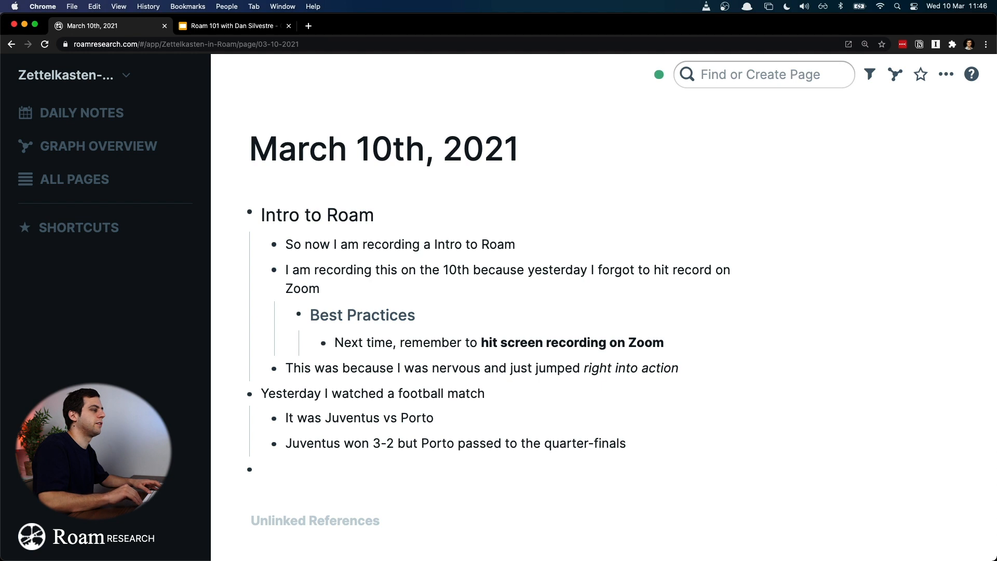
# Step: Italicize the word "Zoom" within the bold text of the bullet under "Best Practices"
pyautogui.press('Up')
pyautogui.press('Up')
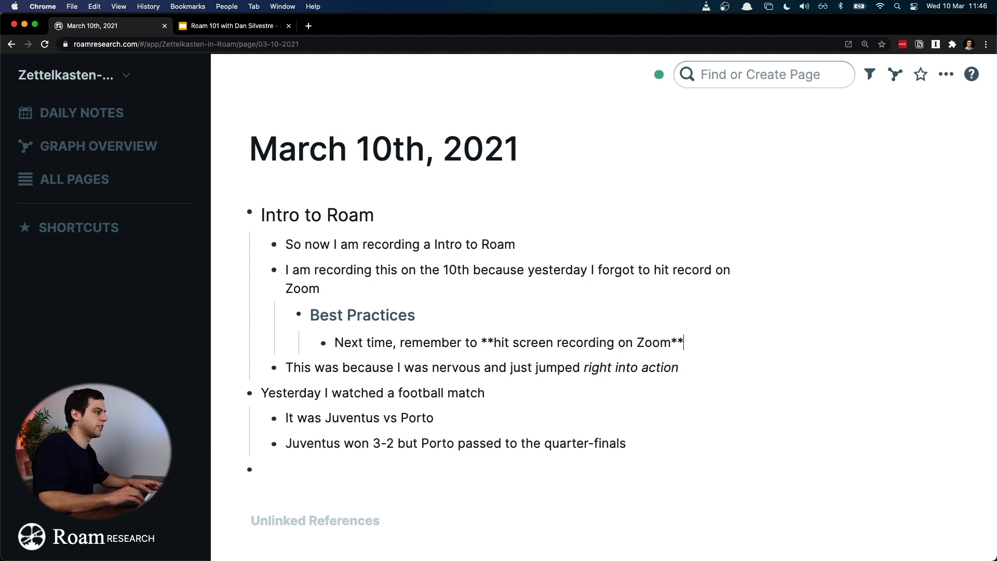
pyautogui.press('Left')
pyautogui.hotkey('shift', 'Left')
pyautogui.hotkey('shift', 'Left')
pyautogui.hotkey('shift', 'Left')
pyautogui.hotkey('shift', 'Left')
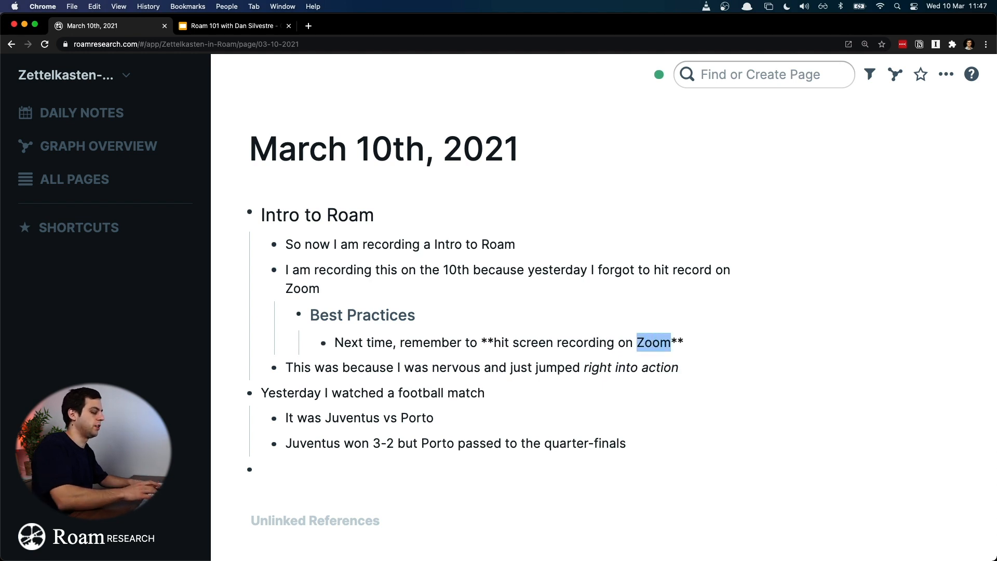
pyautogui.press('super+i')
pyautogui.press('Down')
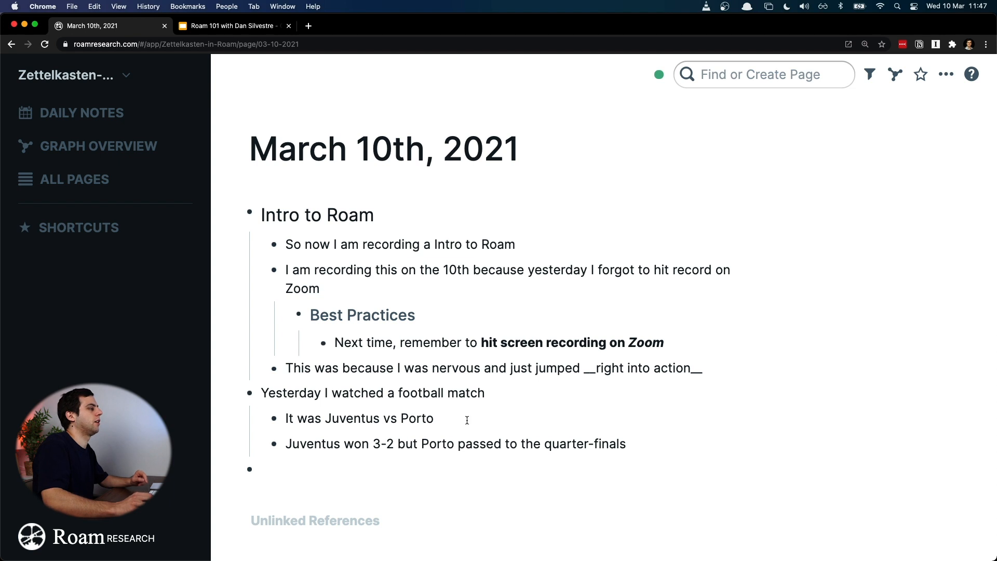
# Step: Highlight "I forgot to hit record on Zoom" in the bullet about recording on the 10th
pyautogui.click(442, 263)
pyautogui.moveTo(592, 271); pyautogui.dragTo(320, 289)
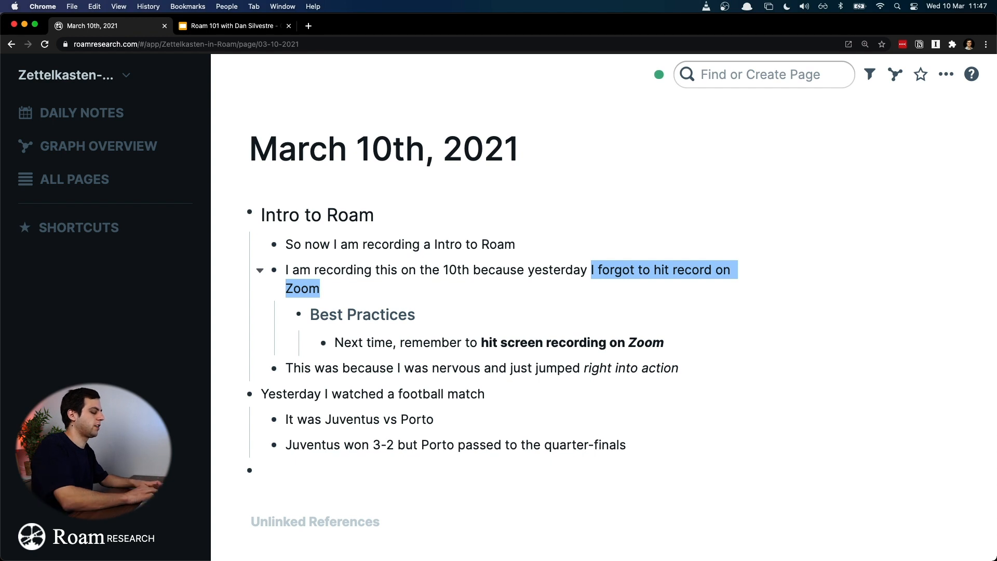
pyautogui.press('super+h')
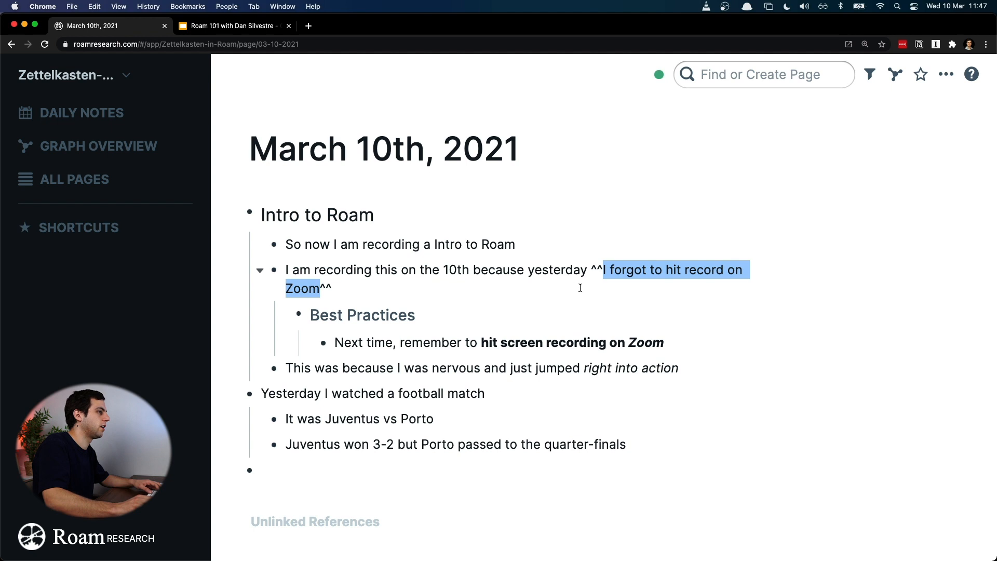
pyautogui.press('Escape')
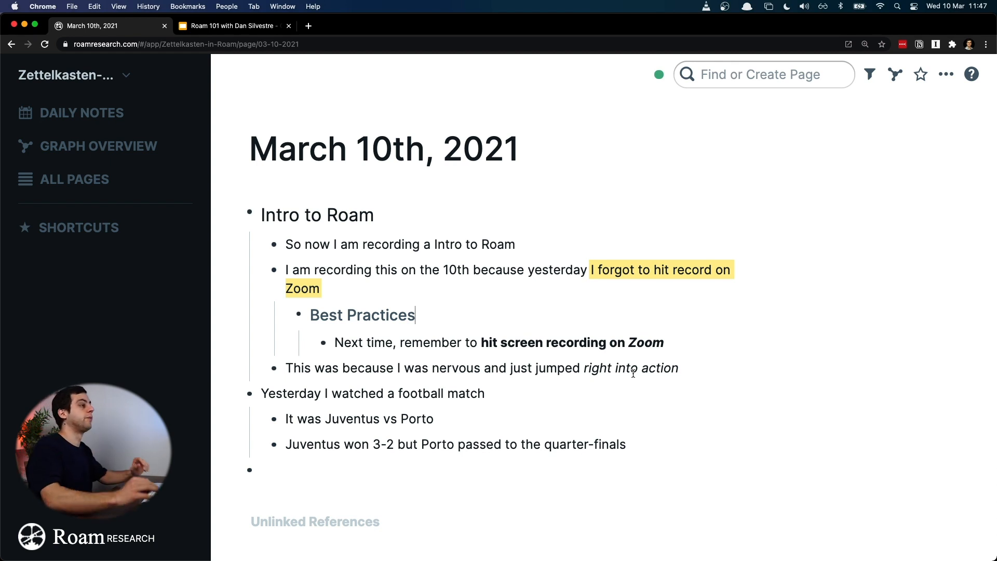
# Step: Inspect the raw highlight markup around "I forgot to hit record on Zoom" and leave the bullet
pyautogui.click(592, 272)
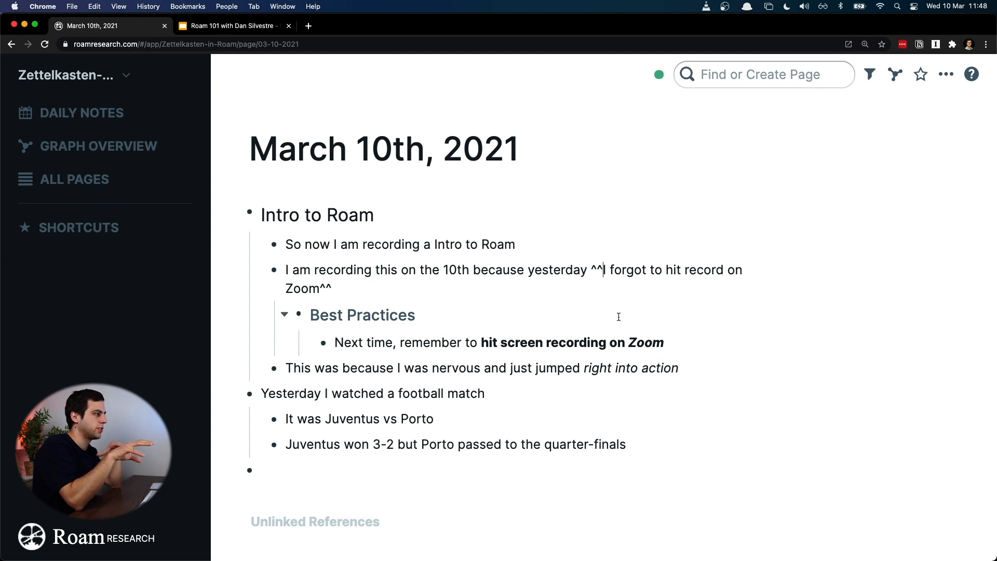
pyautogui.click(619, 317)
pyautogui.press('super+a')
pyautogui.press('Right')
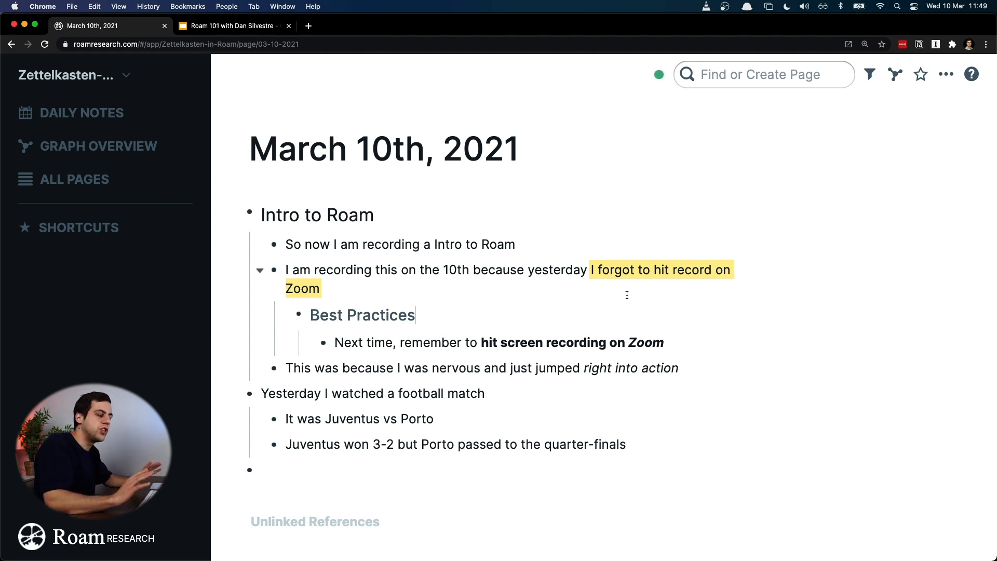
# Step: Open the Roam Help reference and review the shortcuts listed under The Basics and Formatting
pyautogui.click(969, 78)
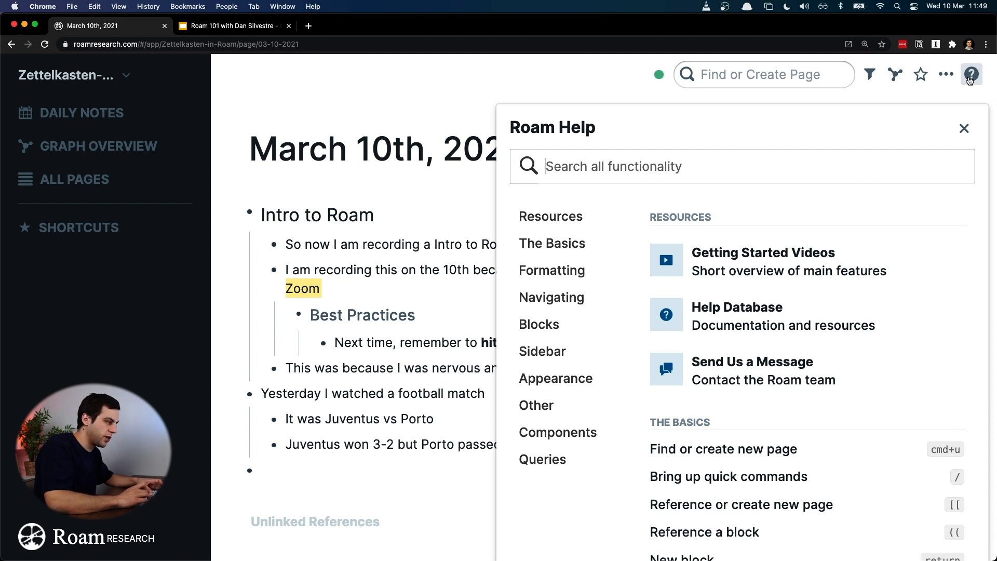
pyautogui.press('super+minus')
pyautogui.press('super+minus')
pyautogui.press('super+minus')
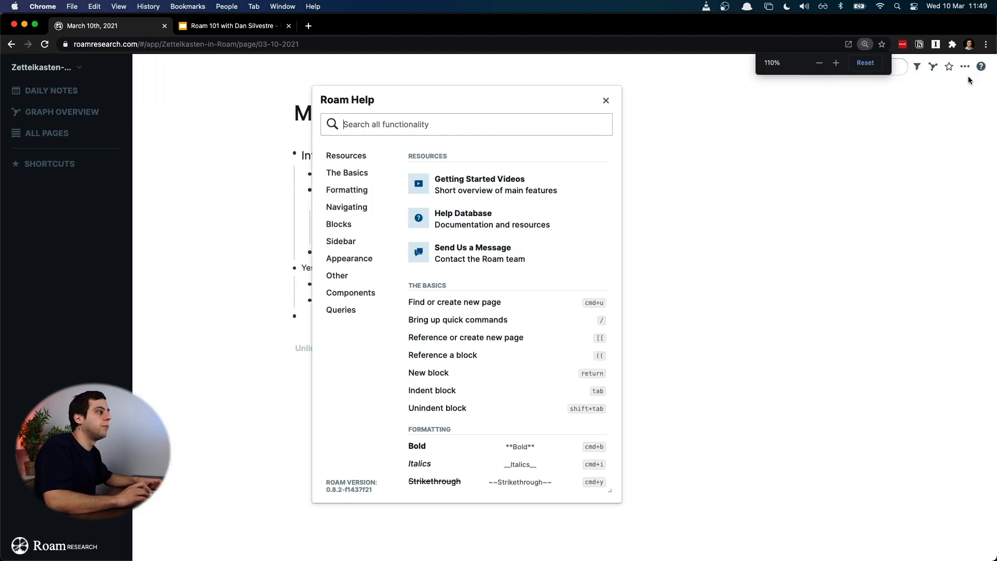
pyautogui.press('super+plus')
pyautogui.press('super+plus')
pyautogui.press('super+plus')
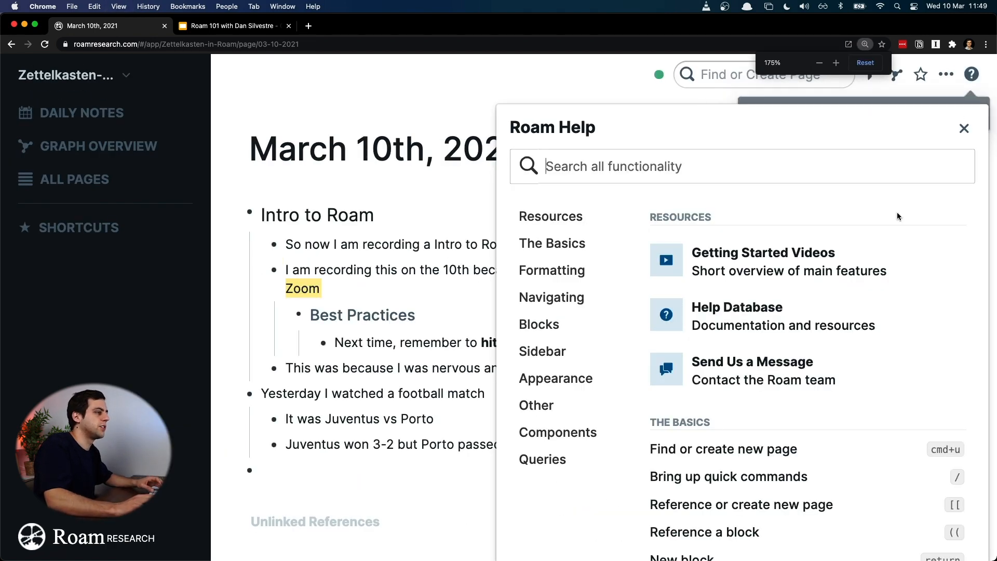
pyautogui.scroll(-1, 883, 229)
pyautogui.scroll(-2, 878, 243)
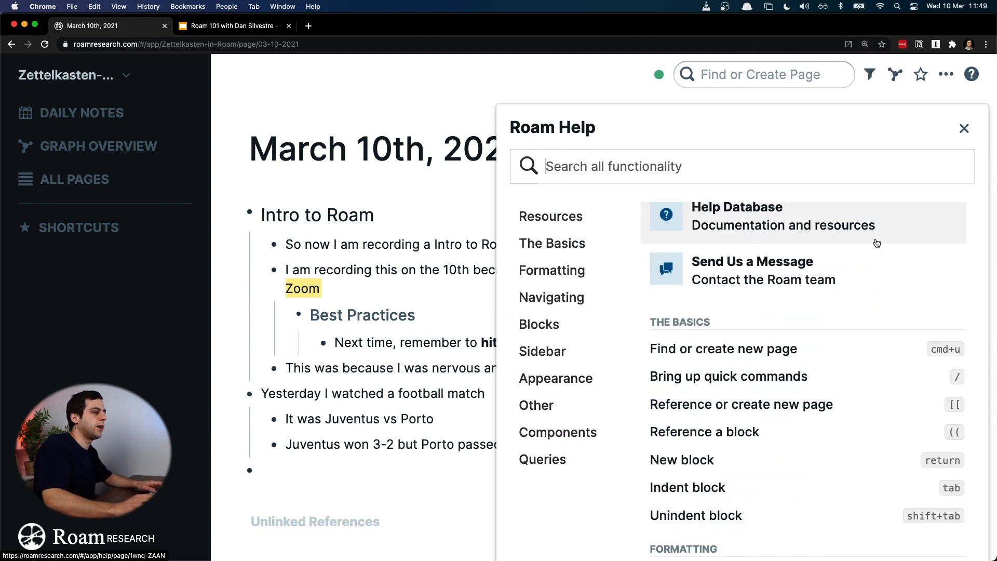
pyautogui.scroll(-2, 872, 242)
pyautogui.scroll(-5, 870, 248)
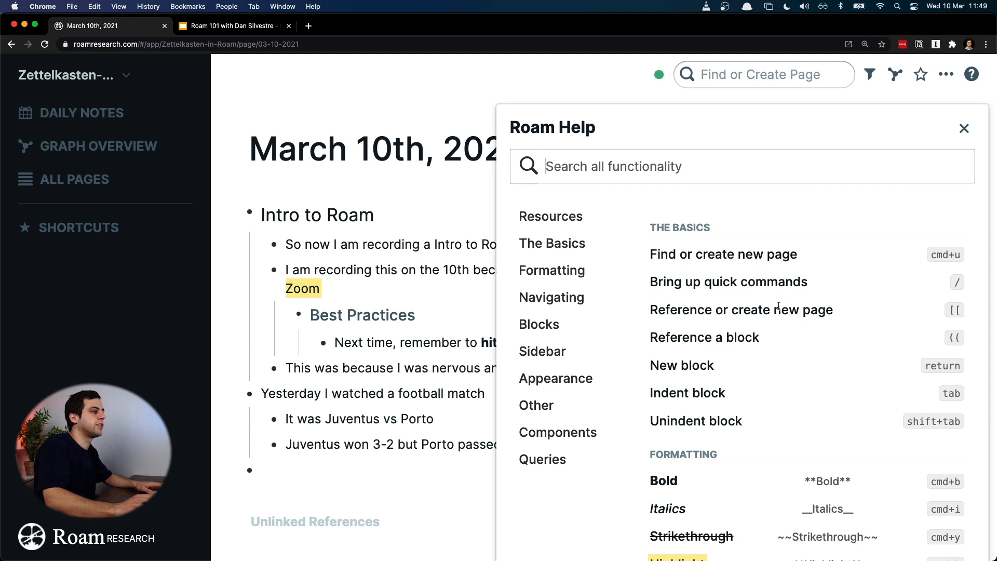
pyautogui.scroll(-5, 758, 288)
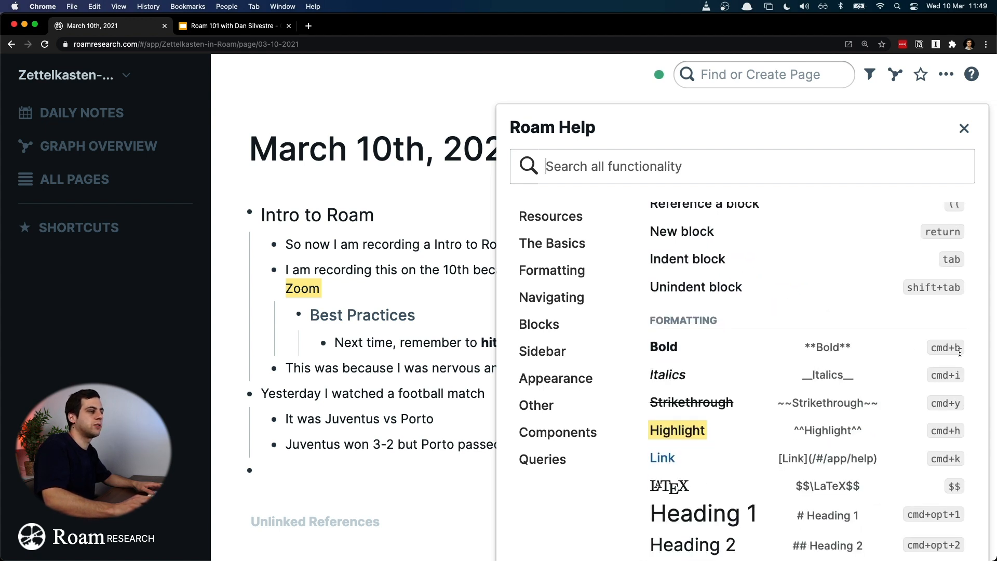
pyautogui.scroll(-1, 962, 374)
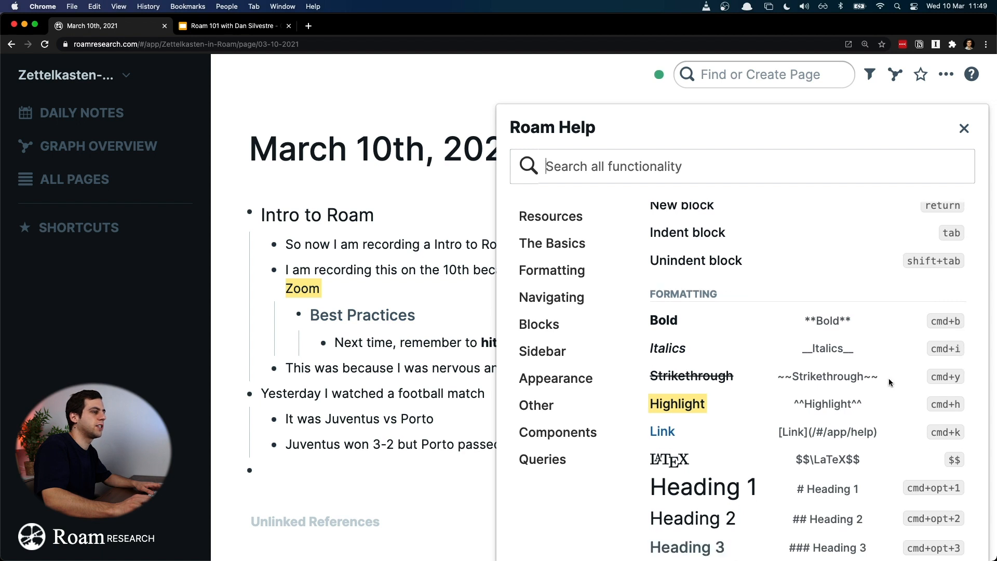
pyautogui.scroll(-1, 888, 379)
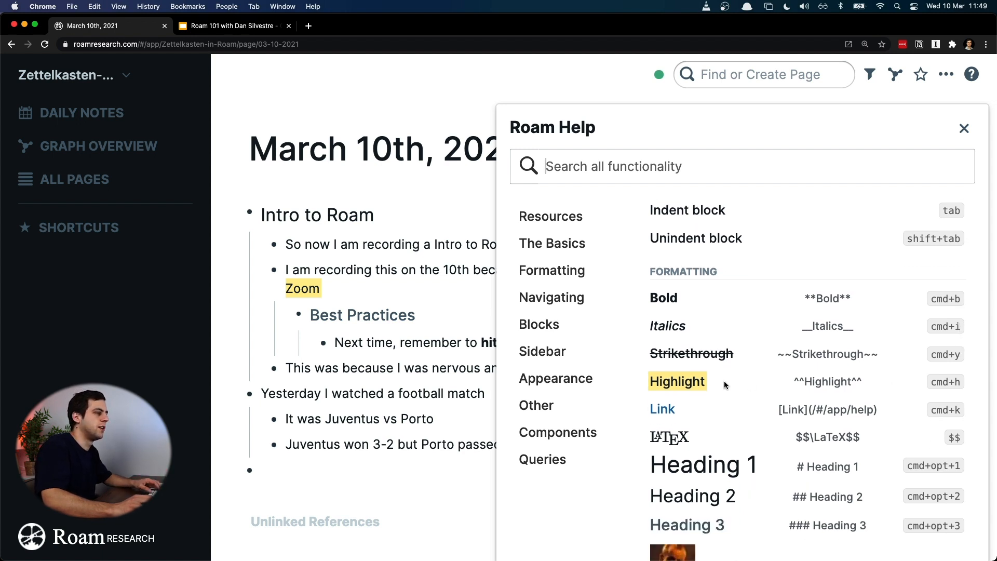
# Step: Review the remaining Formatting shortcuts and the start of the Navigating section in the help reference
pyautogui.scroll(-1, 893, 384)
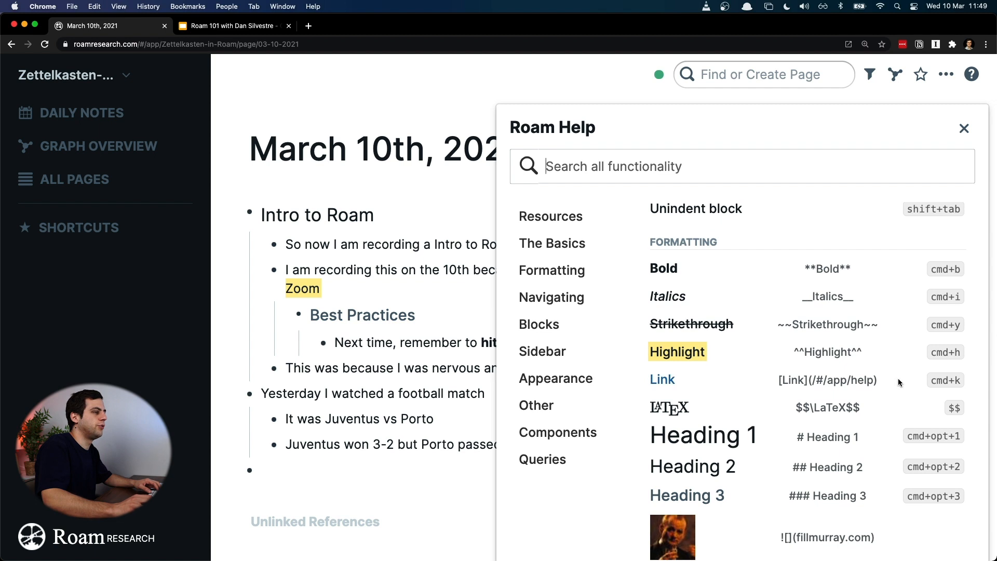
pyautogui.scroll(-1, 737, 390)
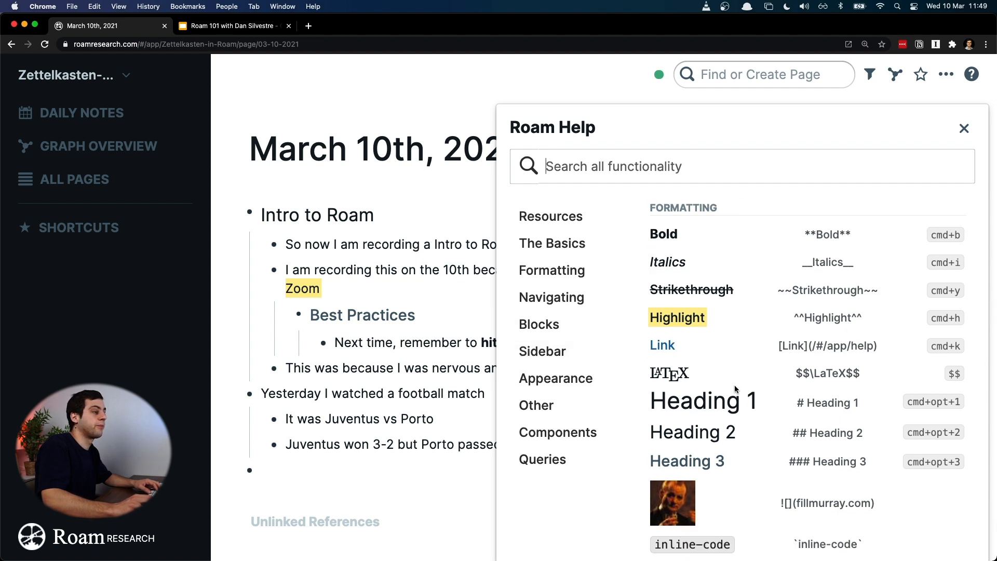
pyautogui.scroll(-2, 821, 373)
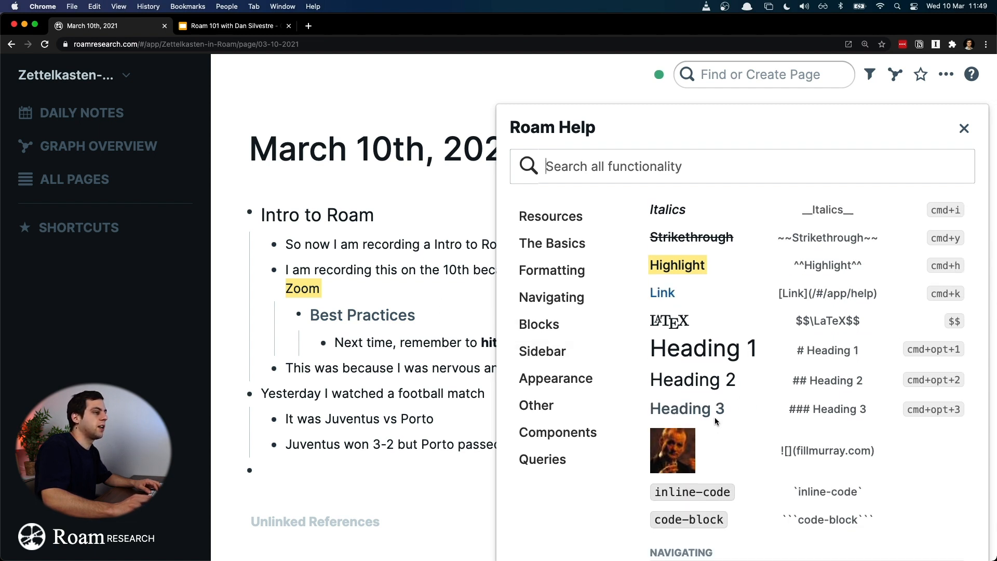
pyautogui.scroll(-6, 715, 416)
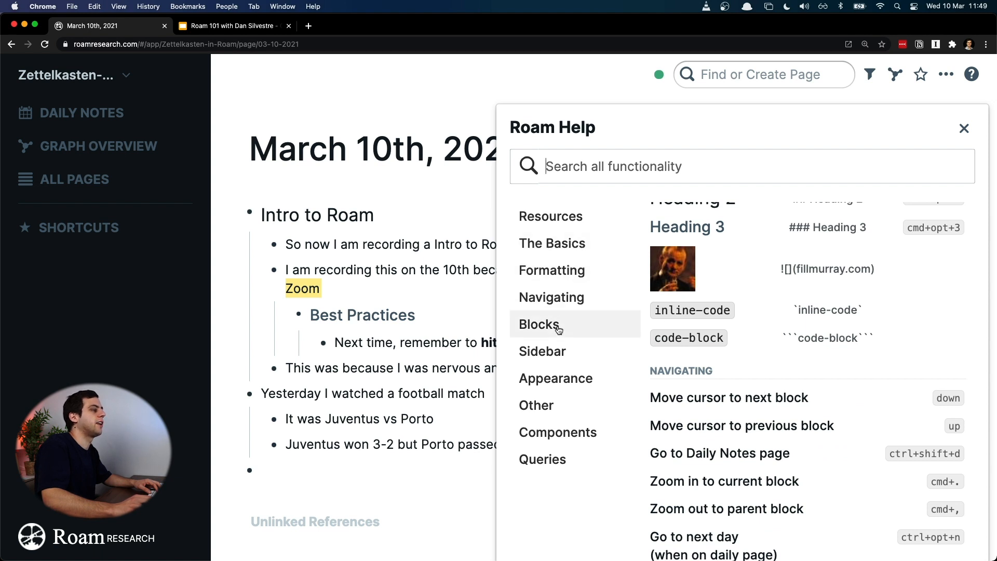
# Step: Examine the Sidebar section of the help reference and the Blocks and Appearance shortcuts around it
pyautogui.click(563, 351)
pyautogui.scroll(10, 787, 307)
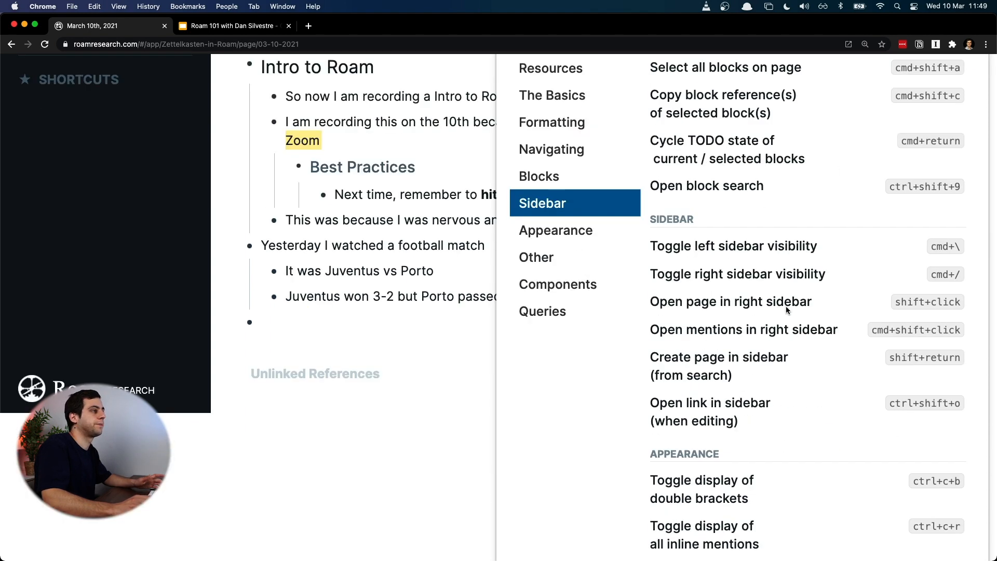
pyautogui.scroll(-10, 787, 309)
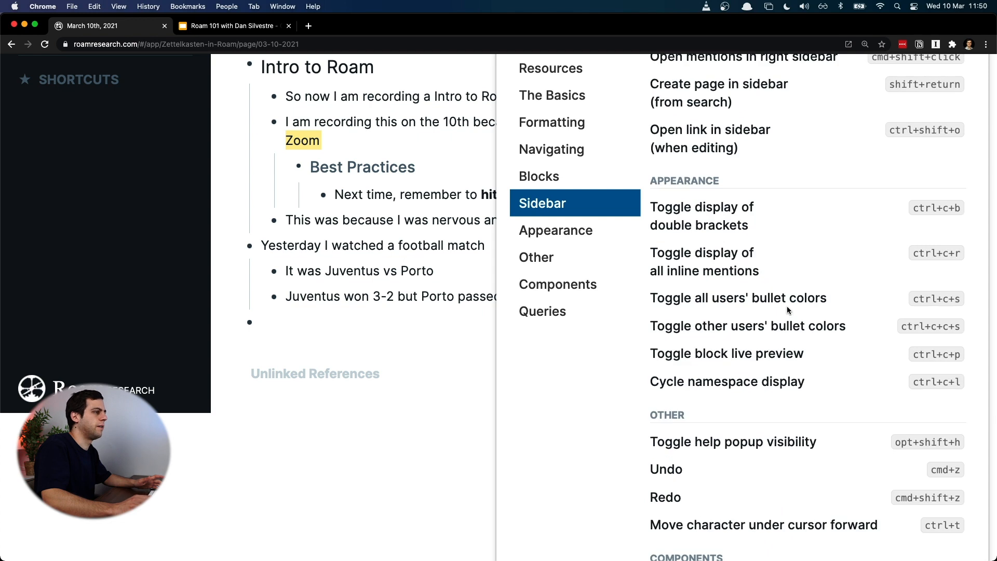
pyautogui.scroll(10, 809, 237)
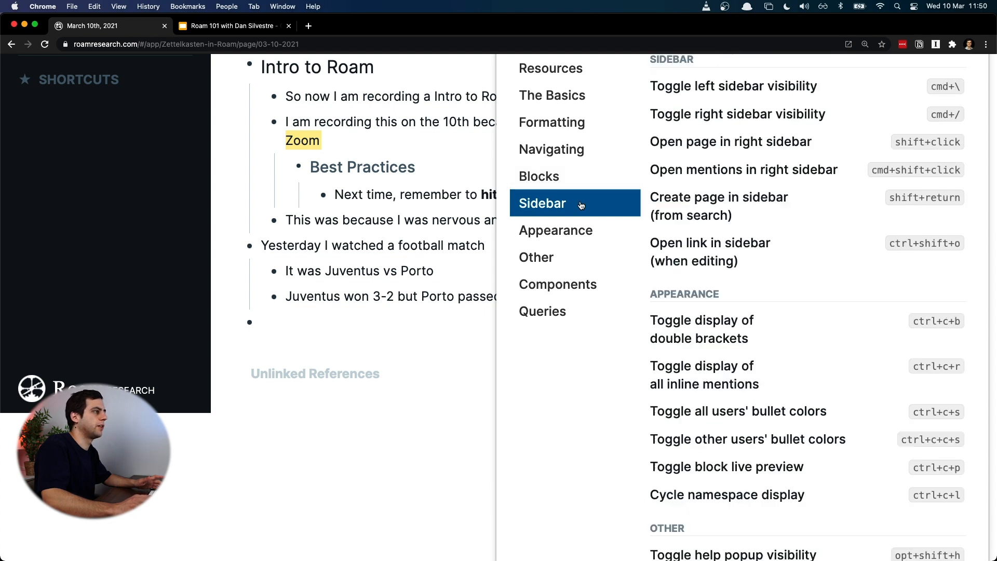
pyautogui.scroll(-3, 809, 239)
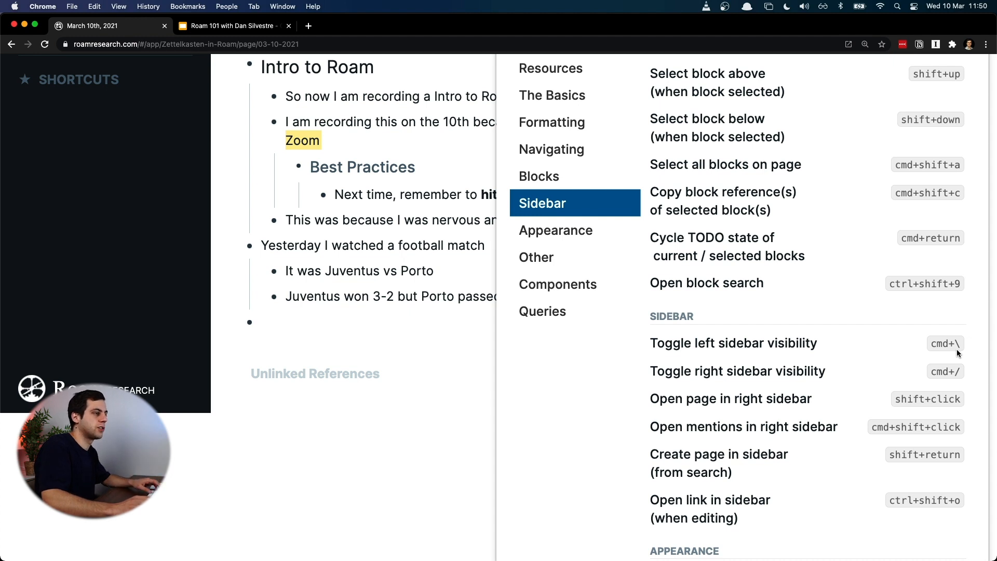
pyautogui.scroll(-2, 935, 343)
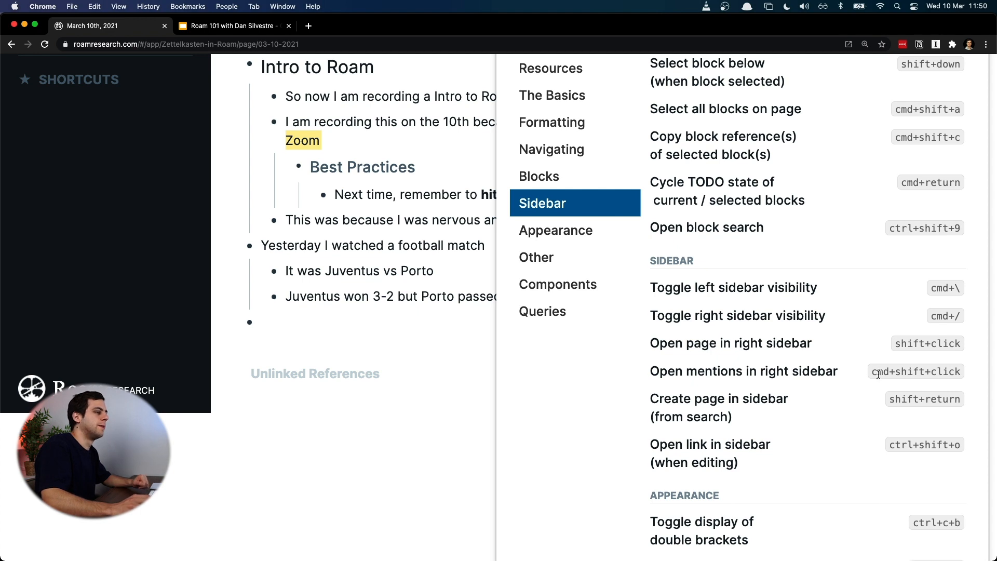
pyautogui.scroll(-2, 684, 382)
pyautogui.scroll(-2, 972, 396)
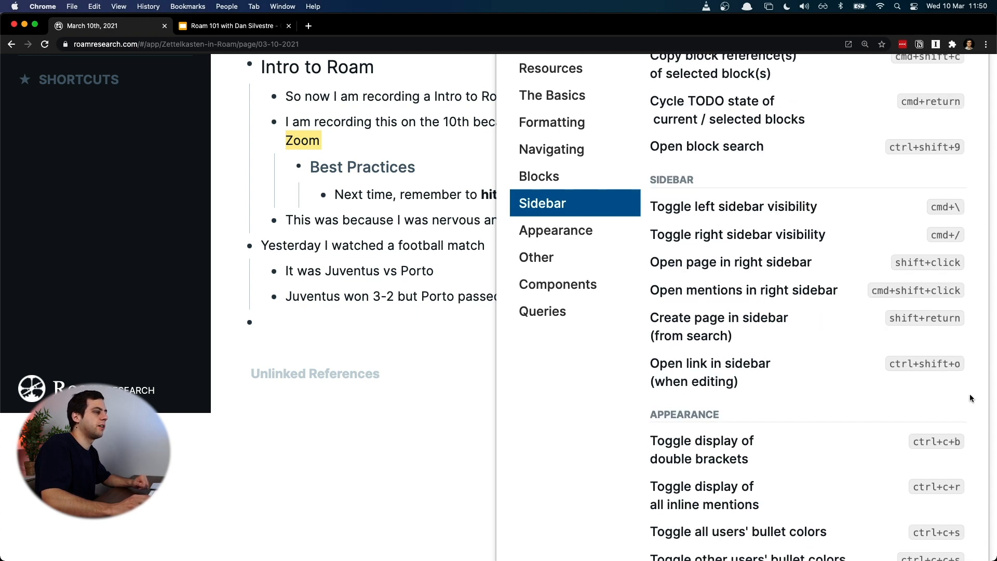
pyautogui.scroll(7, 796, 232)
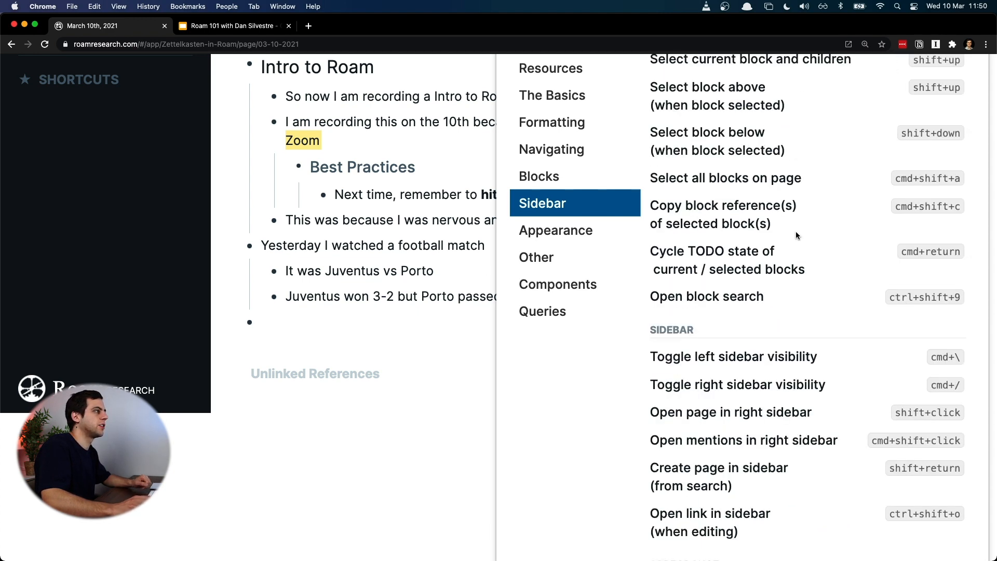
# Step: Close the help reference and bring the page back to 175% zoom
pyautogui.press('super+minus')
pyautogui.press('super+minus')
pyautogui.press('super+minus')
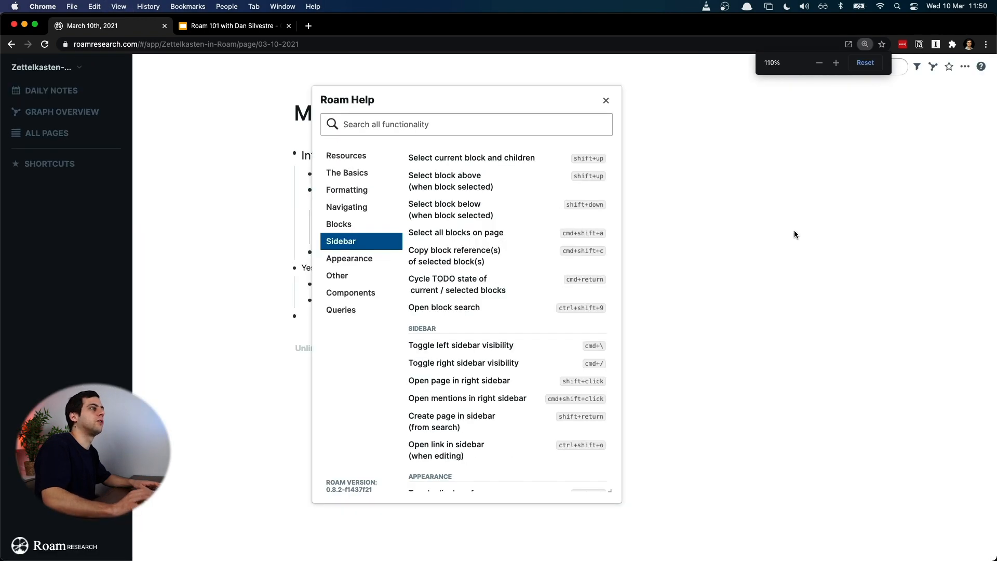
pyautogui.press('Escape')
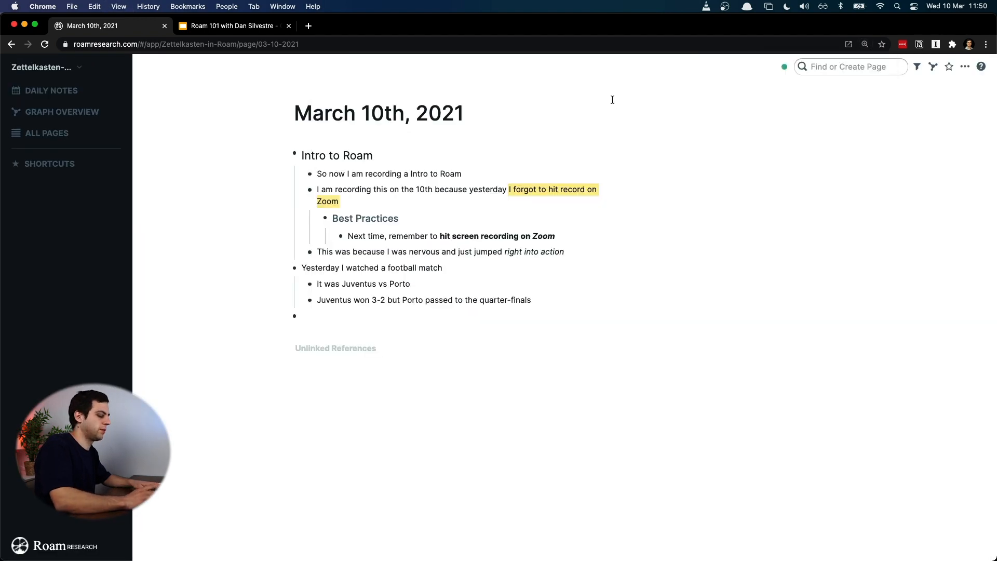
pyautogui.press('super+equal')
pyautogui.press('super+equal')
pyautogui.press('super+equal')
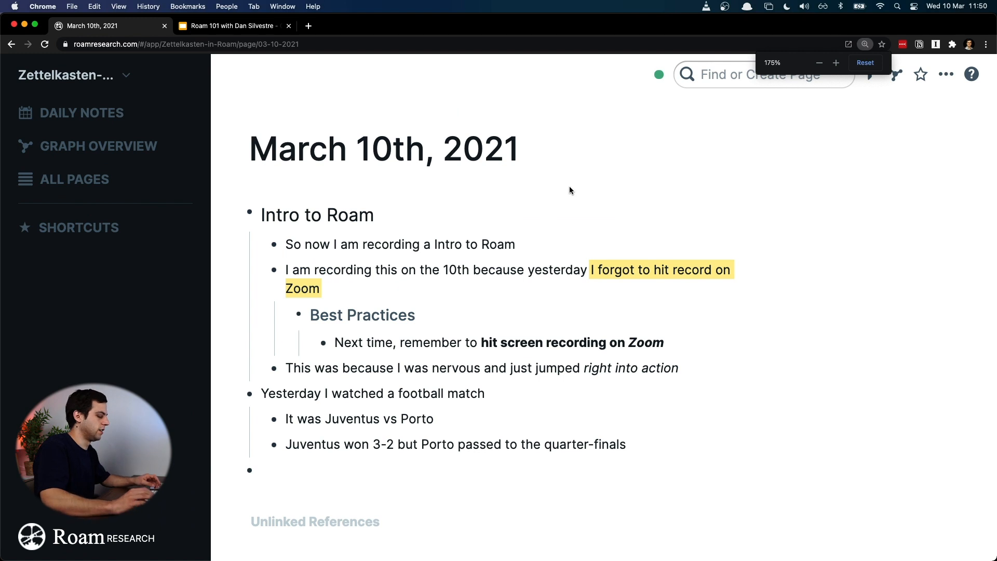
# Step: Try toggling the visibility of the left and right sidebars on the March 10th, 2021 page
pyautogui.press('super+shift+slash')
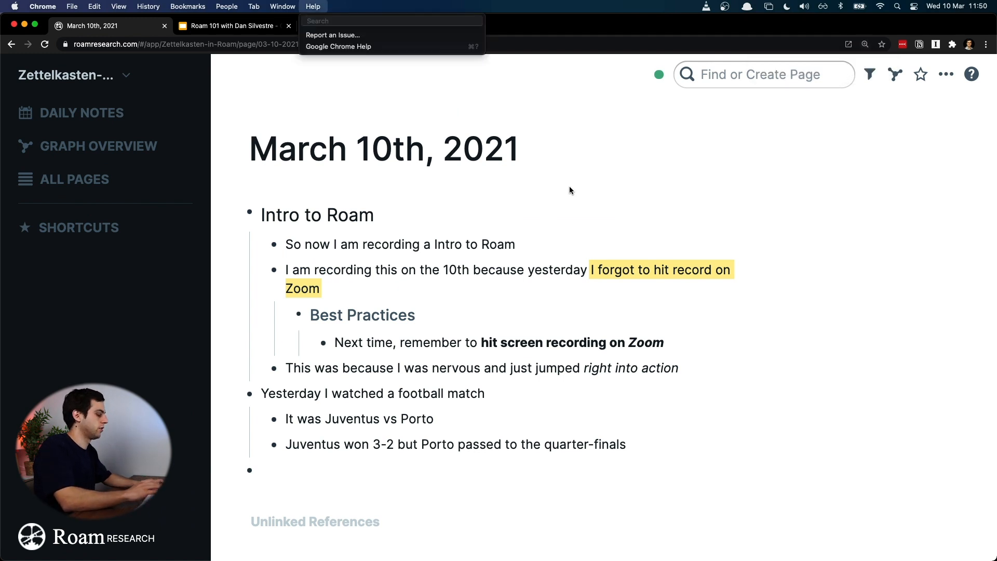
pyautogui.press('Escape')
pyautogui.click(682, 164)
pyautogui.press('super+backslash')
pyautogui.press('super+backslash')
pyautogui.press('super+backslash')
pyautogui.press('super+backslash')
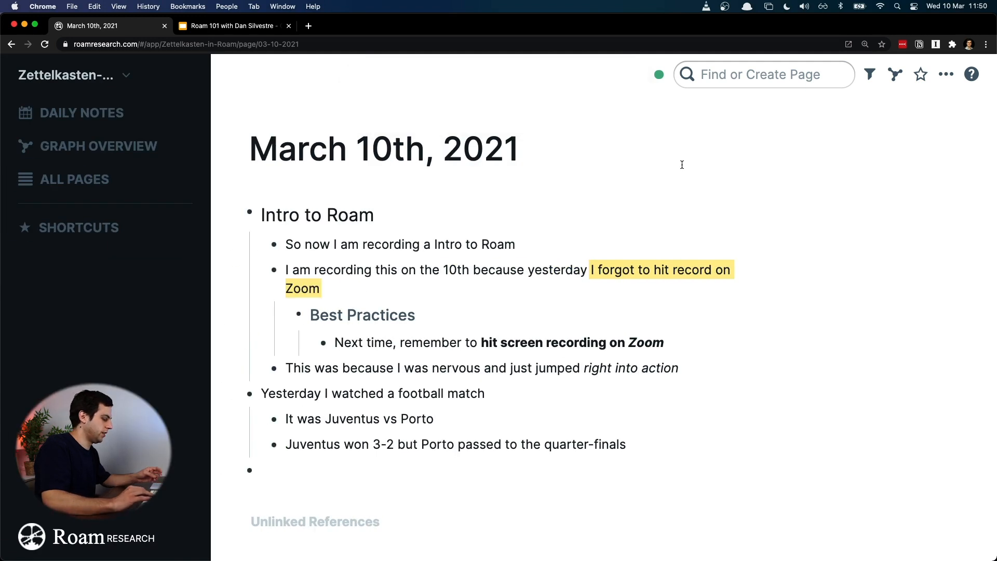
pyautogui.click(591, 211)
pyautogui.write('/')
pyautogui.press('BackSpace')
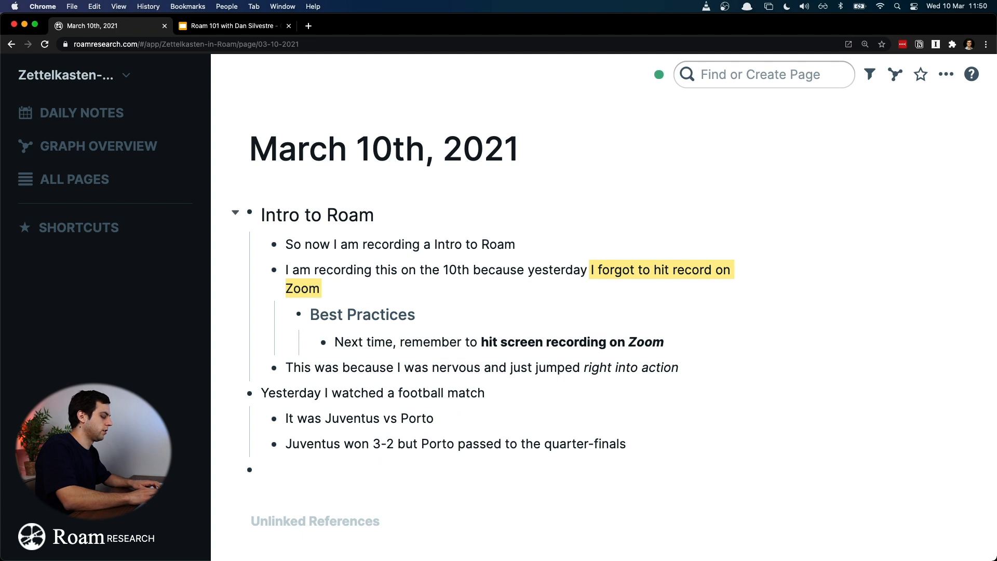
pyautogui.press('super+shift+slash')
pyautogui.press('Escape')
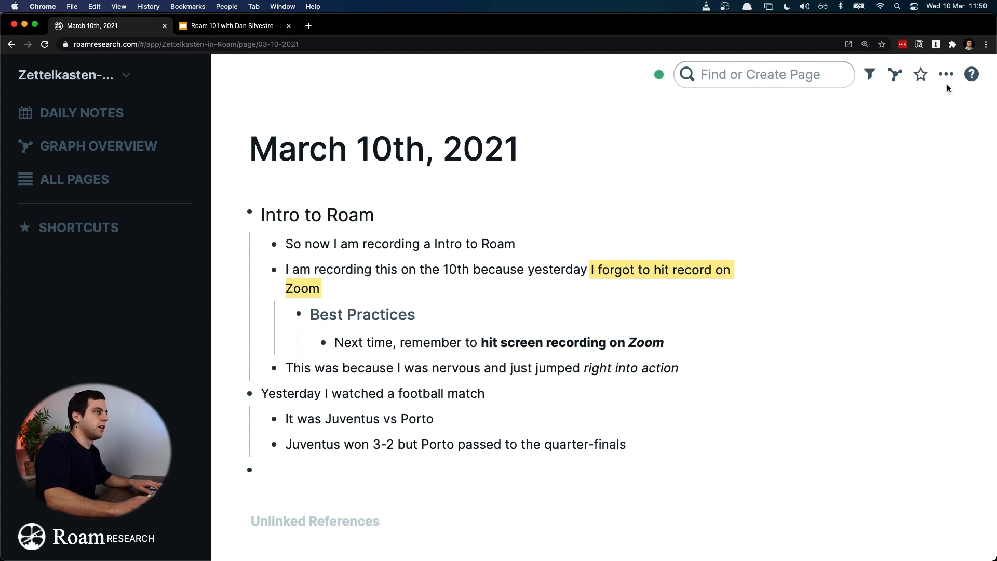
# Step: Search the graph for "Keyboard Shortcuts for Roam"
pyautogui.click(684, 453)
pyautogui.click(562, 472)
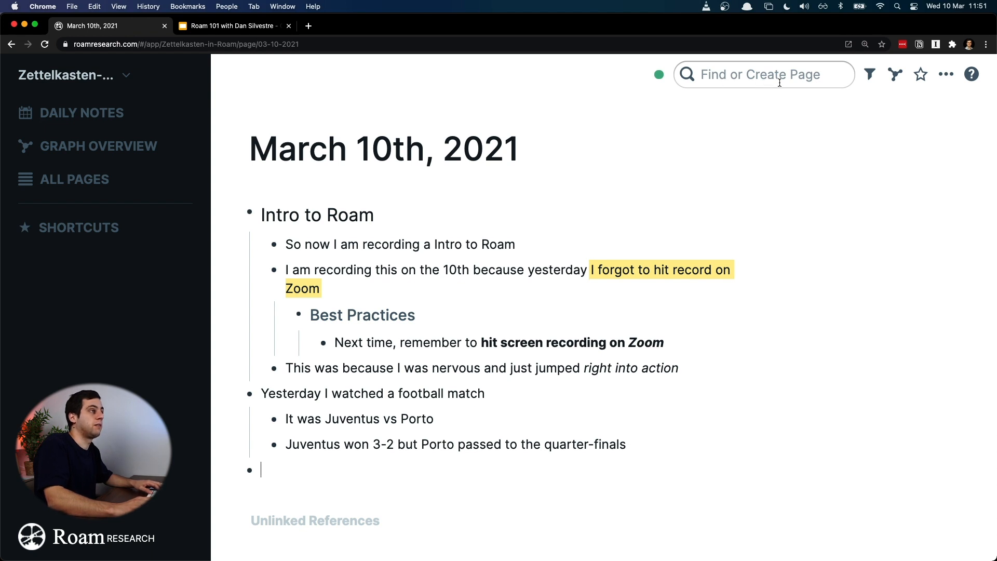
pyautogui.click(807, 71)
pyautogui.write('K')
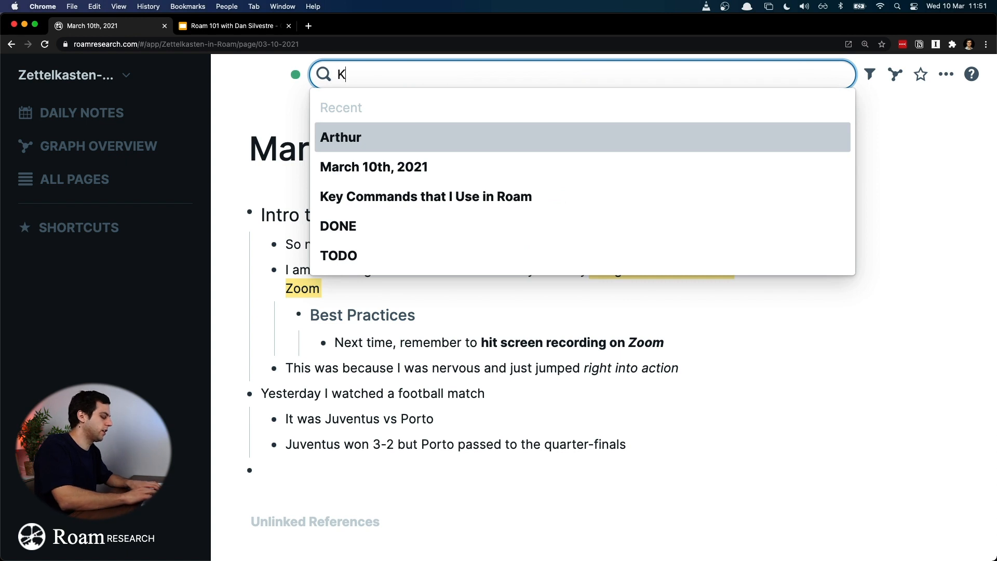
pyautogui.write('eyboard Short')
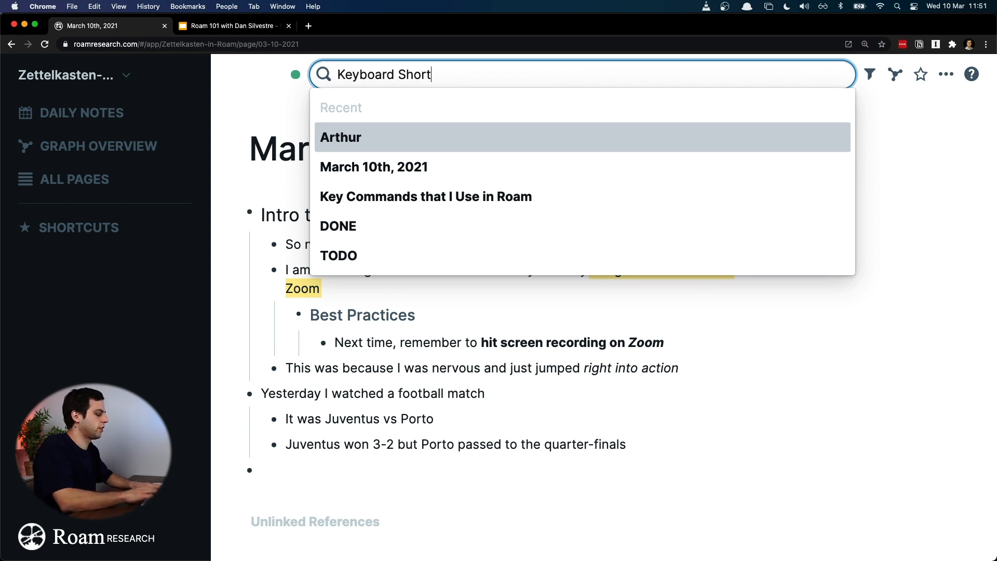
pyautogui.write('cuts for Roam')
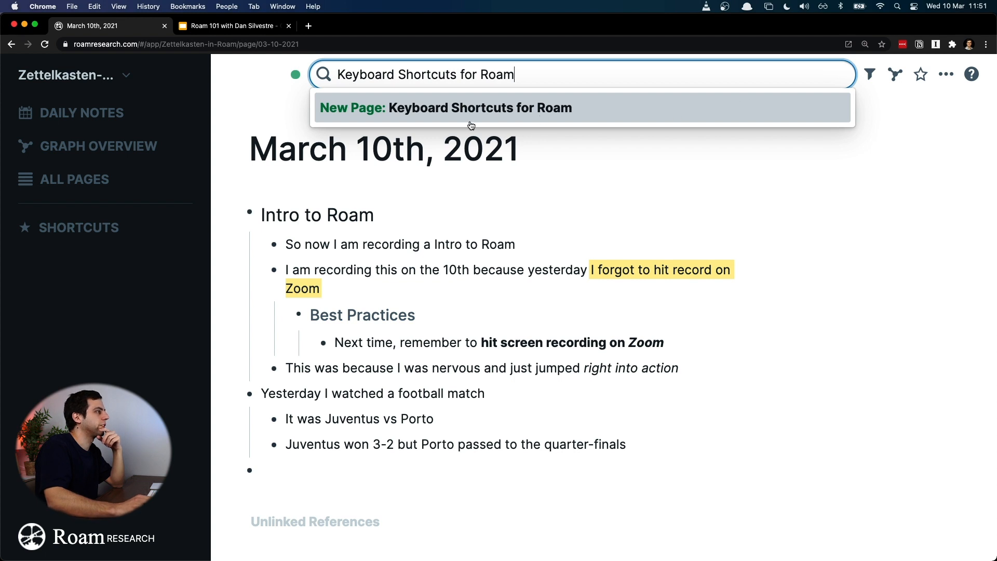
# Step: Shorten the search to "Roam", browse through the matching pages and blocks, and close the search
pyautogui.press('Left')
pyautogui.press('Left')
pyautogui.press('super+BackSpace')
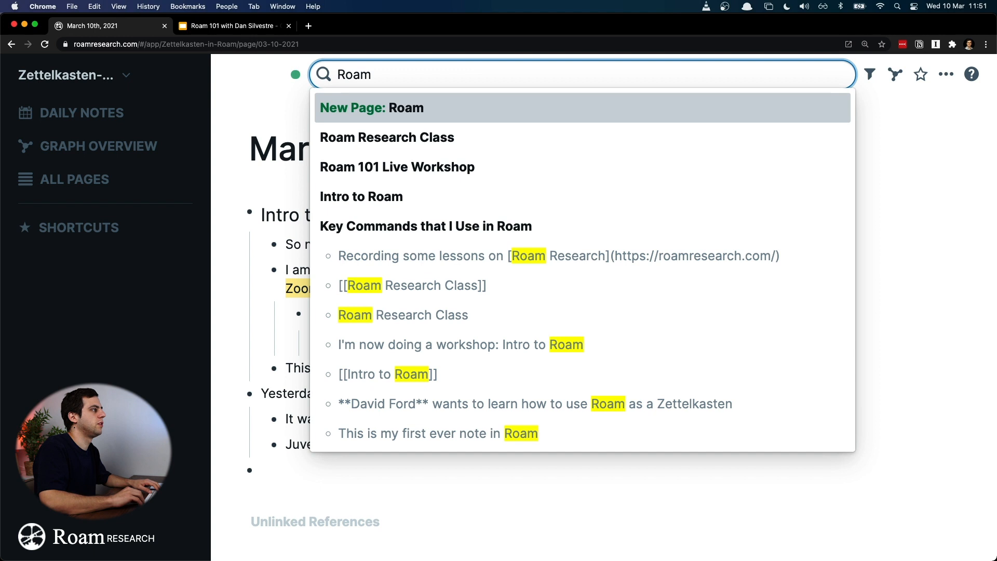
pyautogui.press('Down')
pyautogui.press('Down')
pyautogui.press('Down')
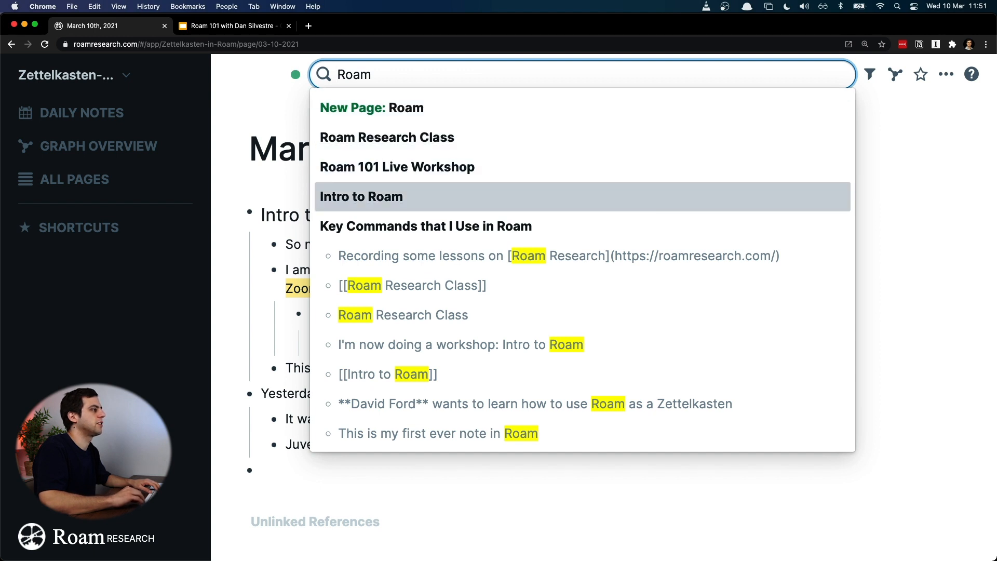
pyautogui.press('Up')
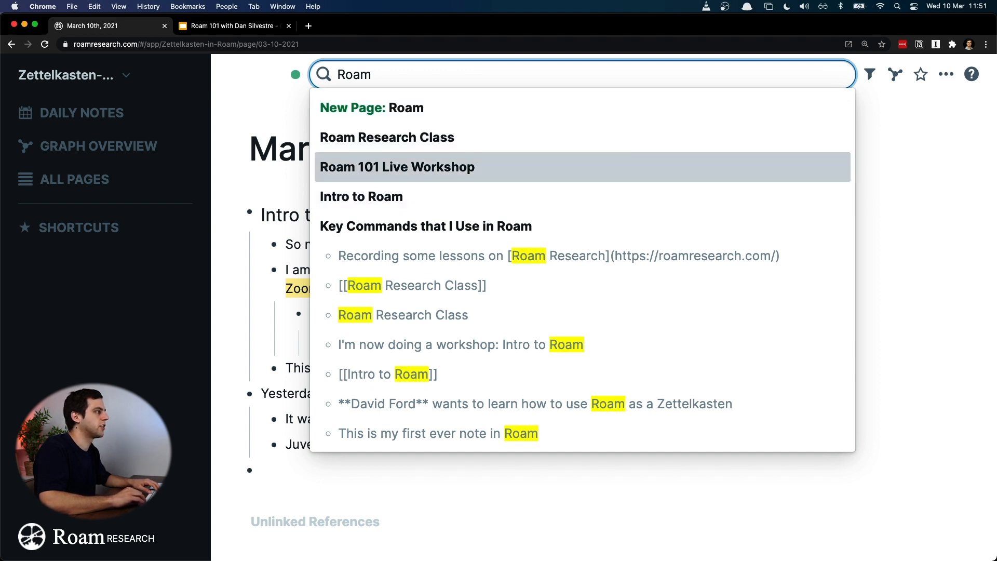
pyautogui.press('Up')
pyautogui.press('Down')
pyautogui.press('Down')
pyautogui.press('Down')
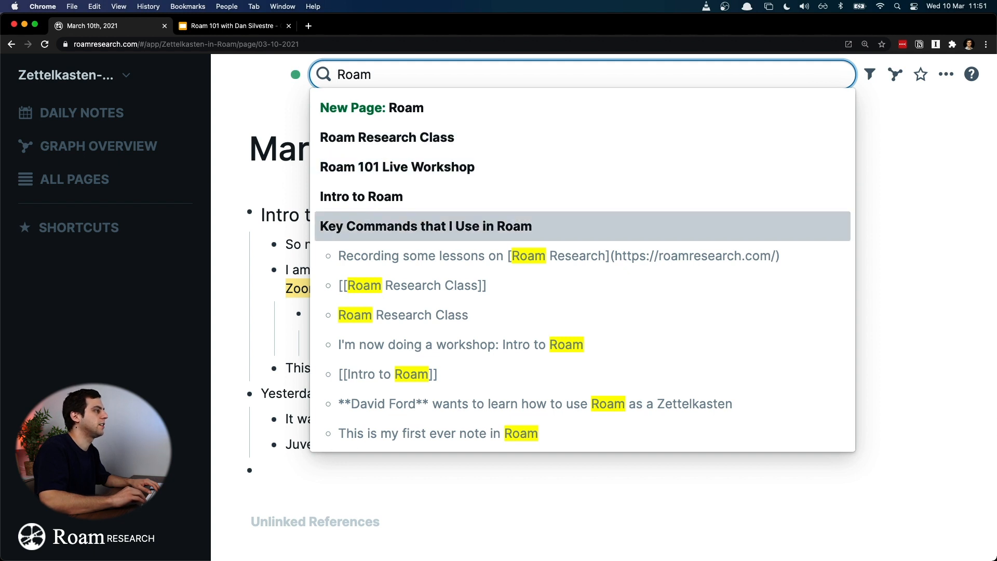
pyautogui.press('Up')
pyautogui.press('Up')
pyautogui.press('Up')
pyautogui.press('Up')
pyautogui.press('Down')
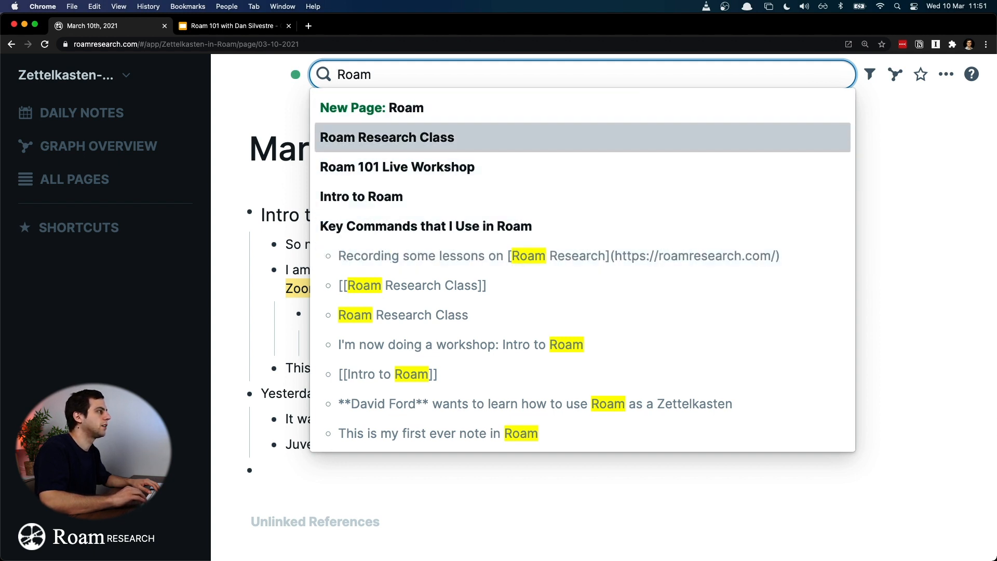
pyautogui.press('Down')
pyautogui.press('Down')
pyautogui.press('Down')
pyautogui.press('Up')
pyautogui.press('Up')
pyautogui.press('Up')
pyautogui.press('Up')
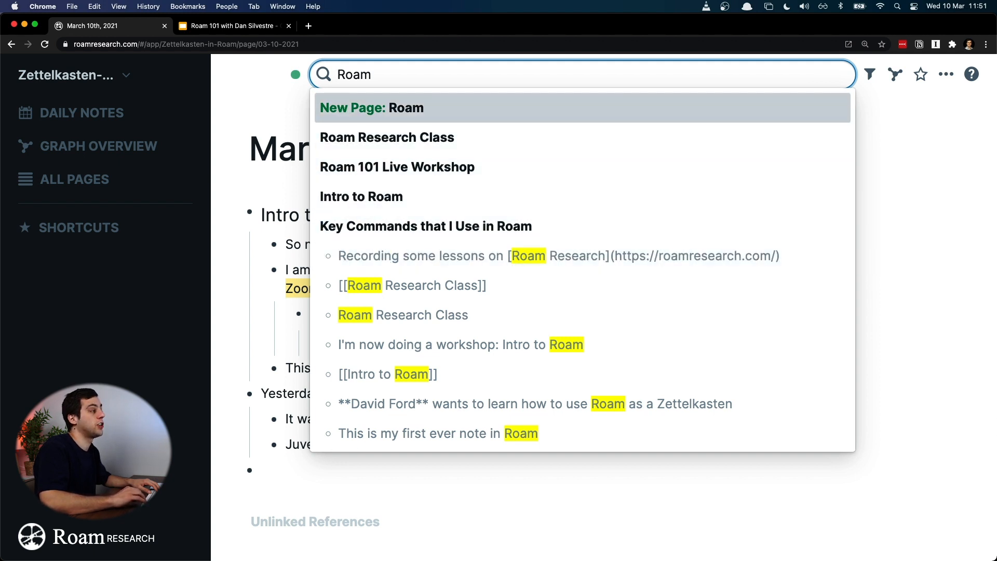
pyautogui.press('Down')
pyautogui.press('Down')
pyautogui.press('Down')
pyautogui.press('Down')
pyautogui.press('Up')
pyautogui.press('Up')
pyautogui.press('Up')
pyautogui.press('Up')
pyautogui.press('Down')
pyautogui.press('Down')
pyautogui.press('Down')
pyautogui.press('Up')
pyautogui.press('Up')
pyautogui.press('Down')
pyautogui.press('Down')
pyautogui.press('Down')
pyautogui.press('Down')
pyautogui.press('Down')
pyautogui.press('Down')
pyautogui.press('Down')
pyautogui.press('Down')
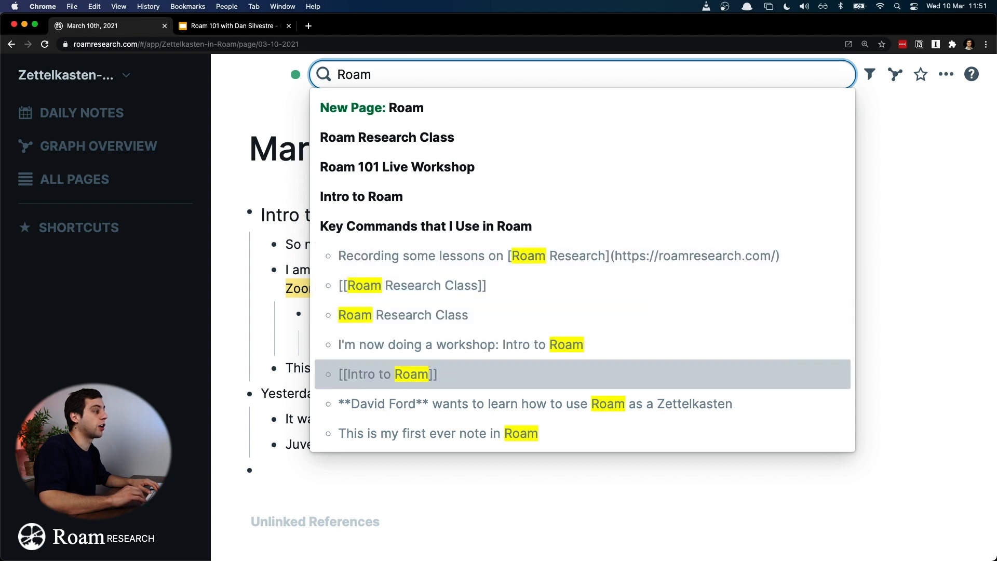
pyautogui.press('Up')
pyautogui.press('Up')
pyautogui.press('Up')
pyautogui.press('Up')
pyautogui.press('Up')
pyautogui.press('Up')
pyautogui.press('Up')
pyautogui.press('Up')
pyautogui.press('Down')
pyautogui.press('Down')
pyautogui.press('Down')
pyautogui.press('Down')
pyautogui.press('Down')
pyautogui.press('Down')
pyautogui.press('Down')
pyautogui.press('Down')
pyautogui.press('Down')
pyautogui.press('Down')
pyautogui.press('Down')
pyautogui.press('Up')
pyautogui.press('Up')
pyautogui.press('Up')
pyautogui.press('Up')
pyautogui.press('Up')
pyautogui.press('Up')
pyautogui.press('Escape')
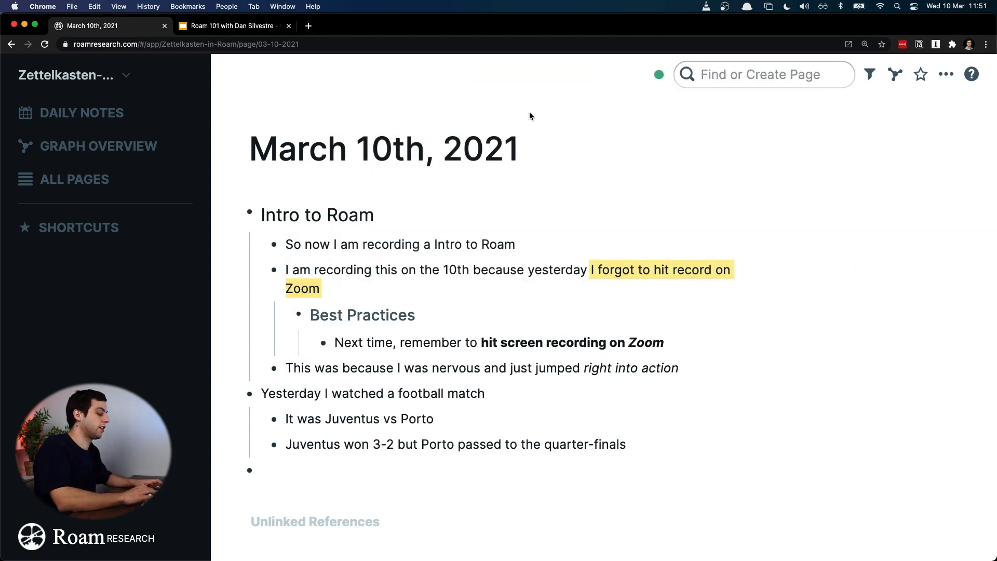
# Step: Create a new page titled "Keyboard Shortcuts for Roam" through the page search
pyautogui.press('super+u')
pyautogui.write('Key')
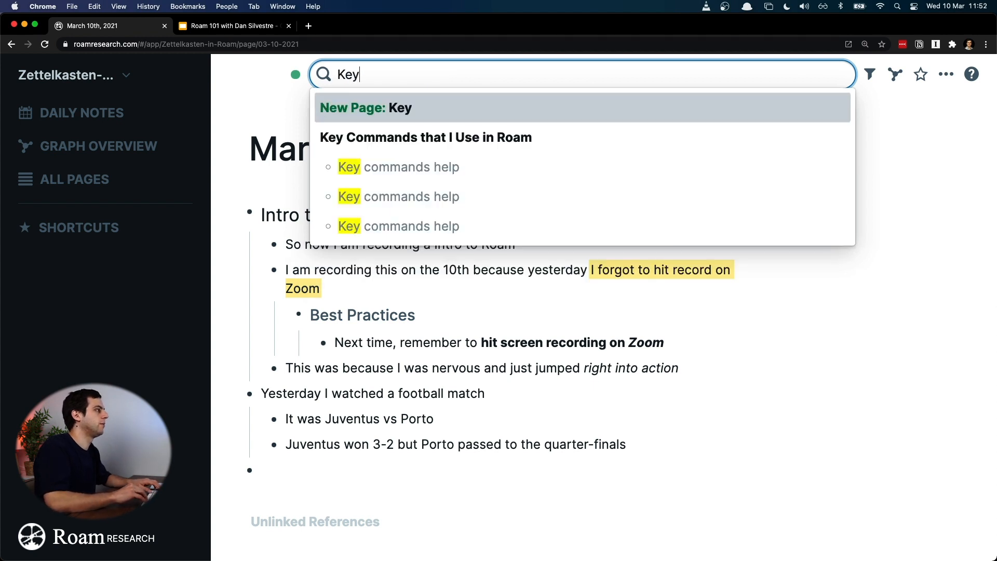
pyautogui.write('boa')
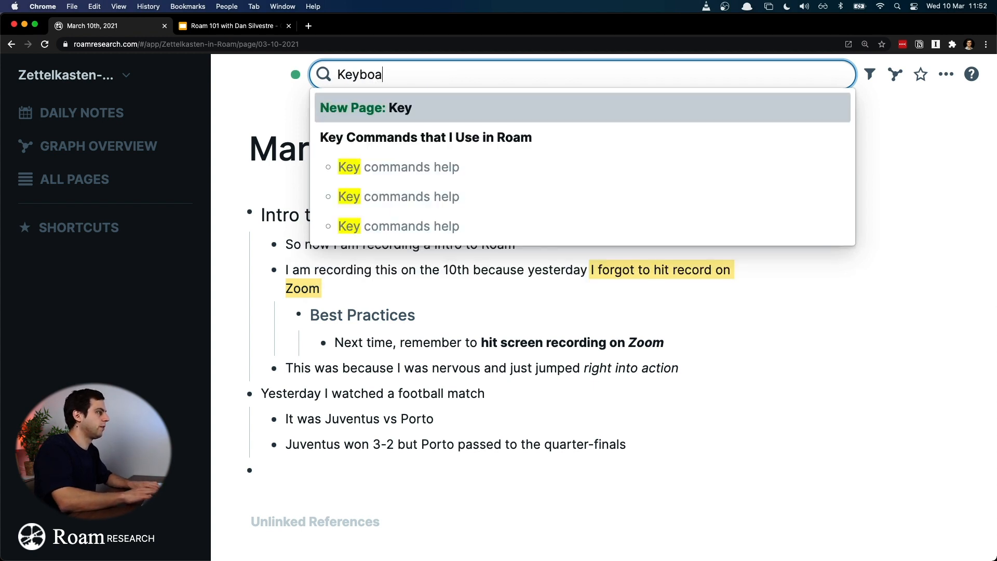
pyautogui.write('rd Shortcus')
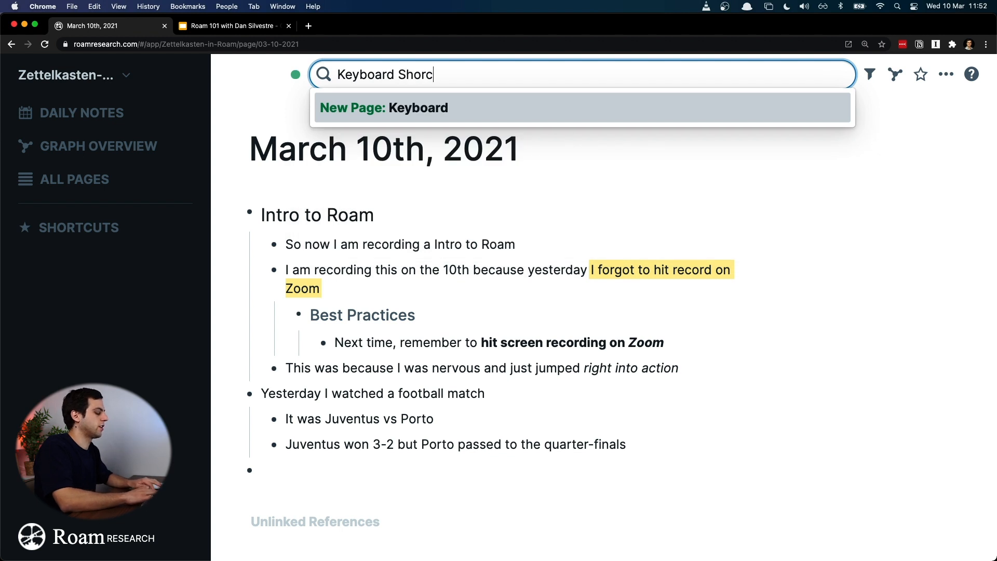
pyautogui.press('BackSpace')
pyautogui.press('BackSpace')
pyautogui.press('BackSpace')
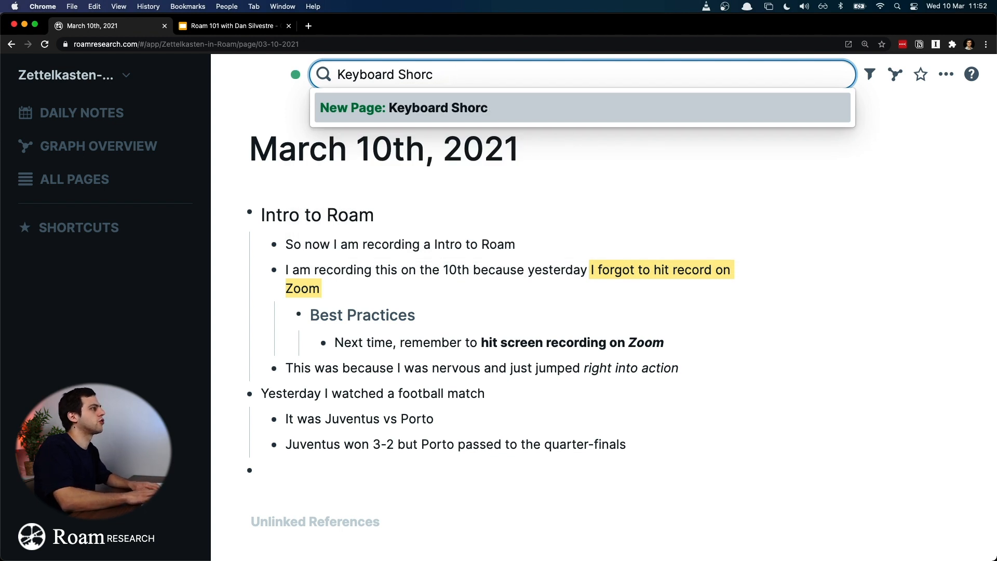
pyautogui.write('tcuts for')
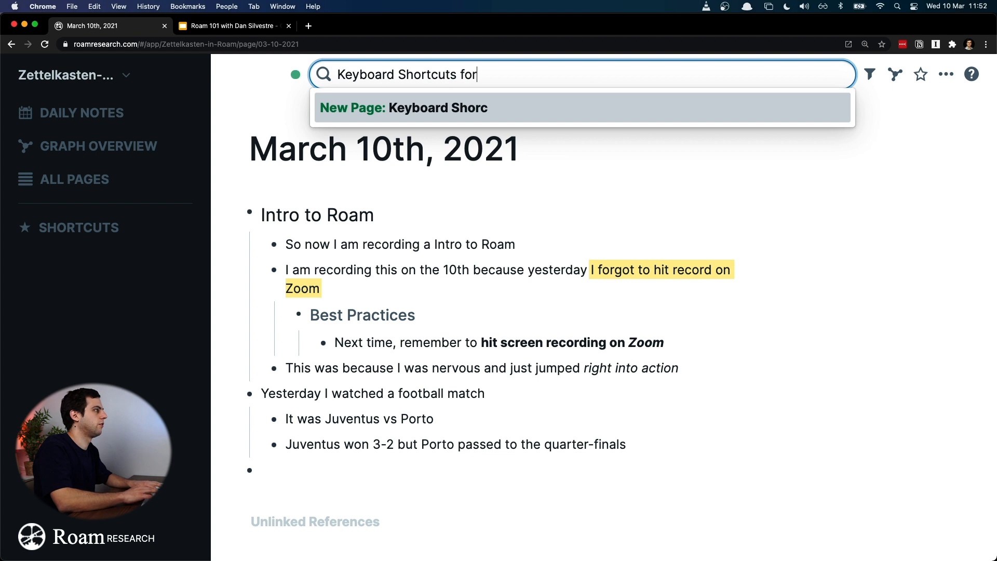
pyautogui.write(' Roam')
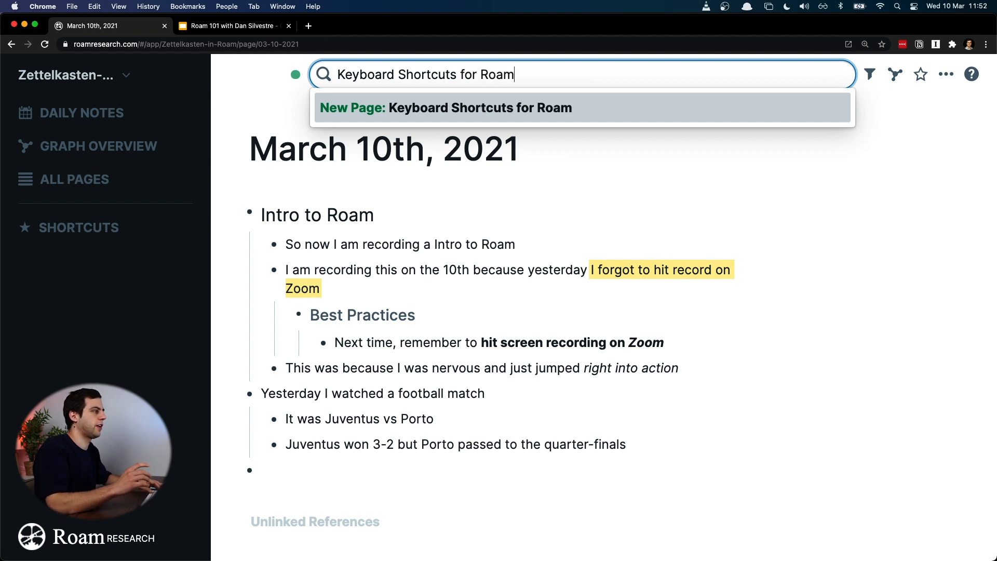
pyautogui.press('Return')
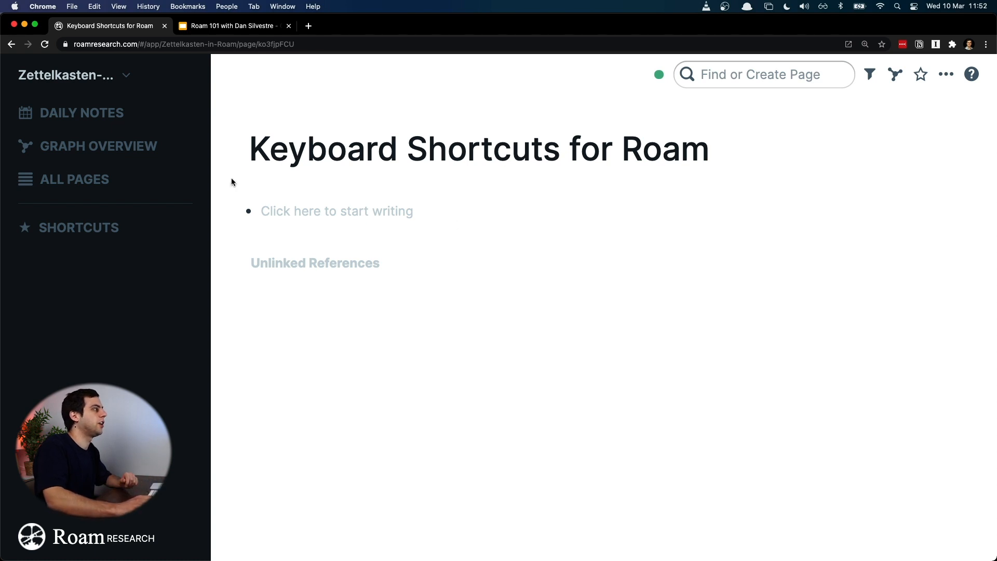
# Step: Open "Key Commands that I Use in Roam" from the graph overview and add it to the shortcuts
pyautogui.click(124, 148)
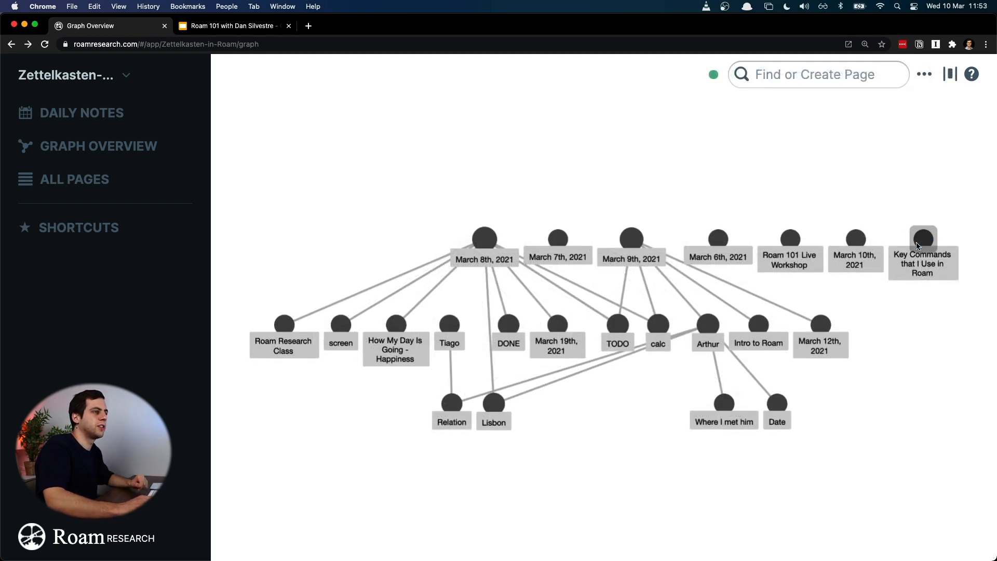
pyautogui.click(917, 242)
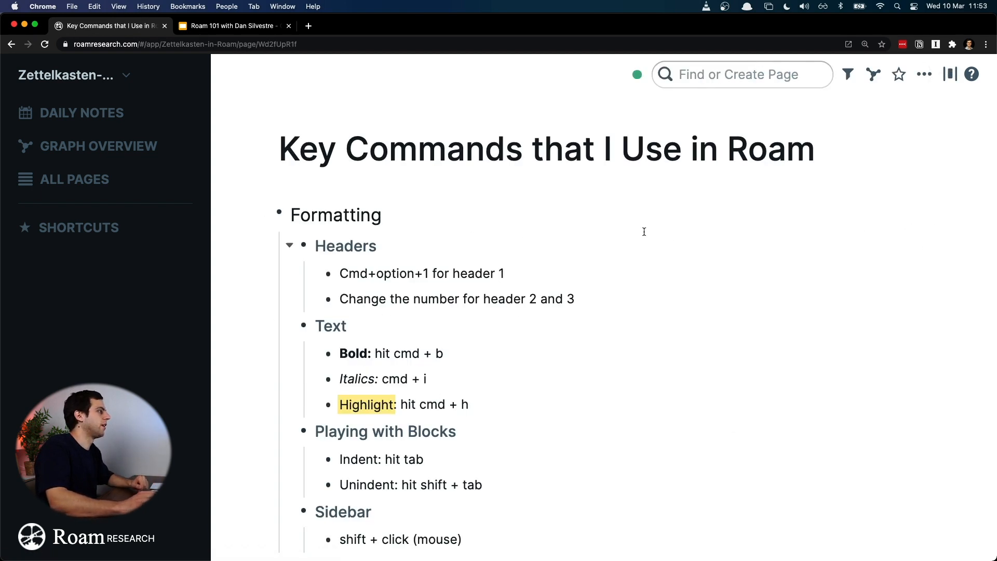
pyautogui.scroll(-1, 644, 231)
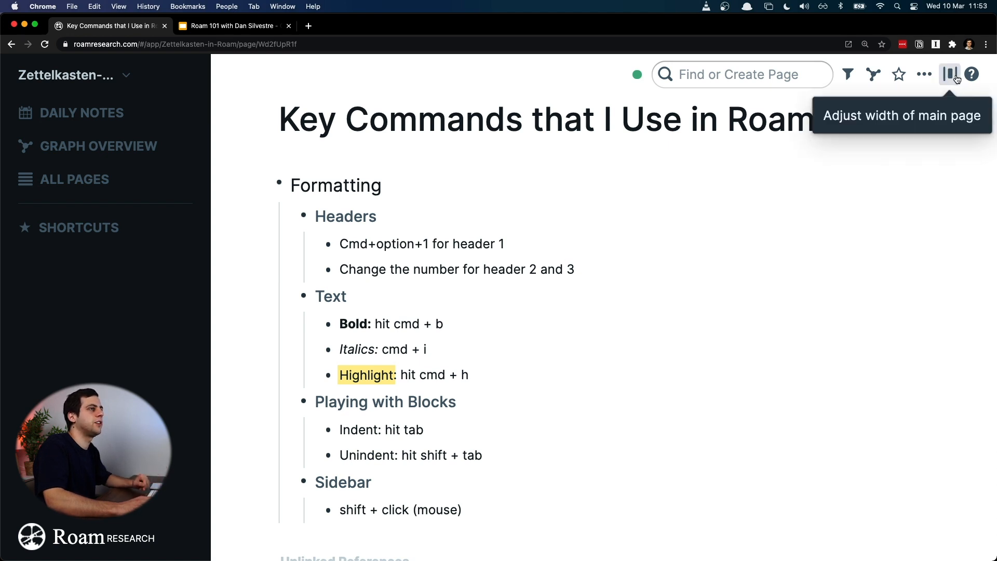
pyautogui.click(900, 74)
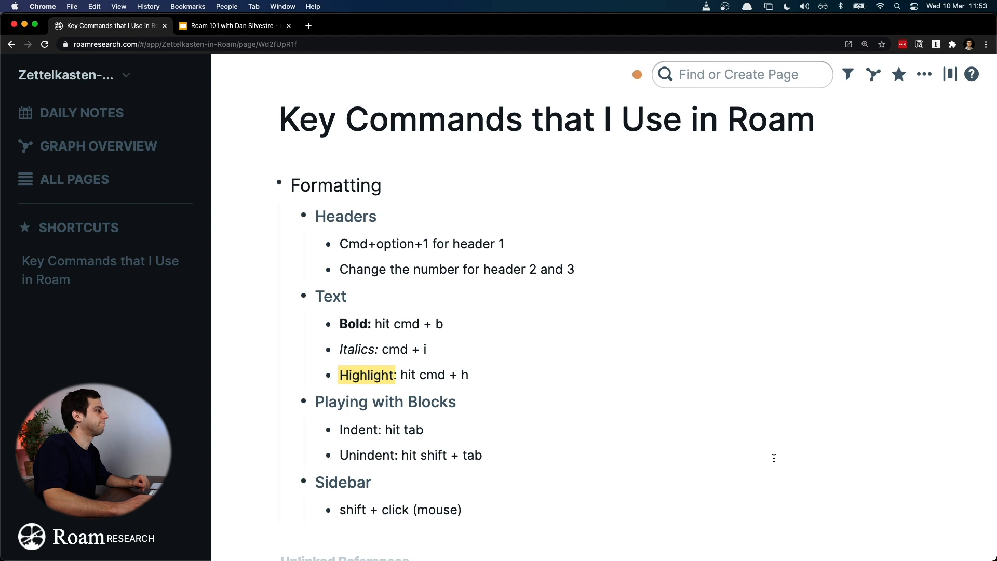
pyautogui.click(120, 274)
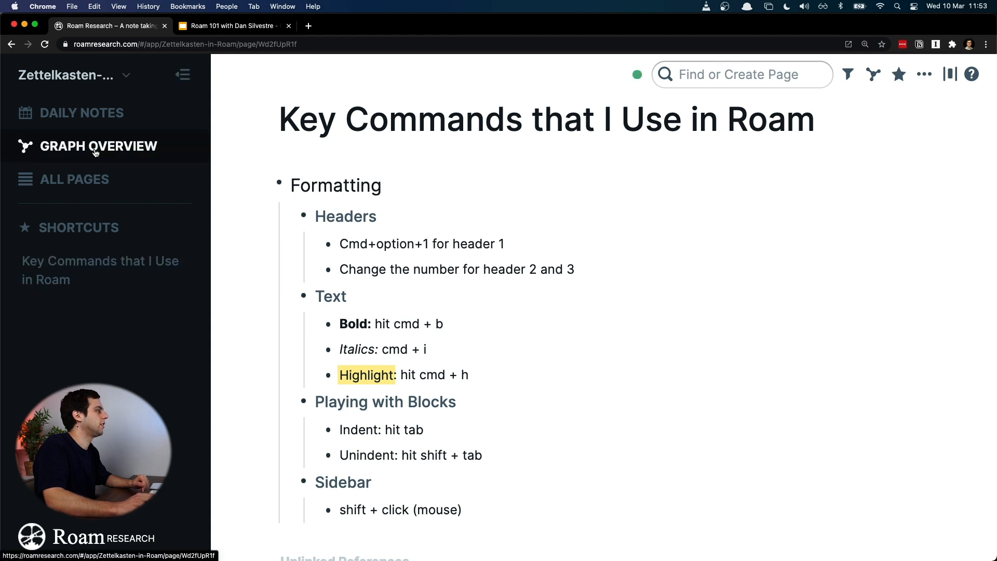
# Step: Look up the highlight command on the "Key Commands that I Use in Roam" page and highlight "Juventus vs Porto" in the March 10th, 2021 daily note
pyautogui.click(98, 116)
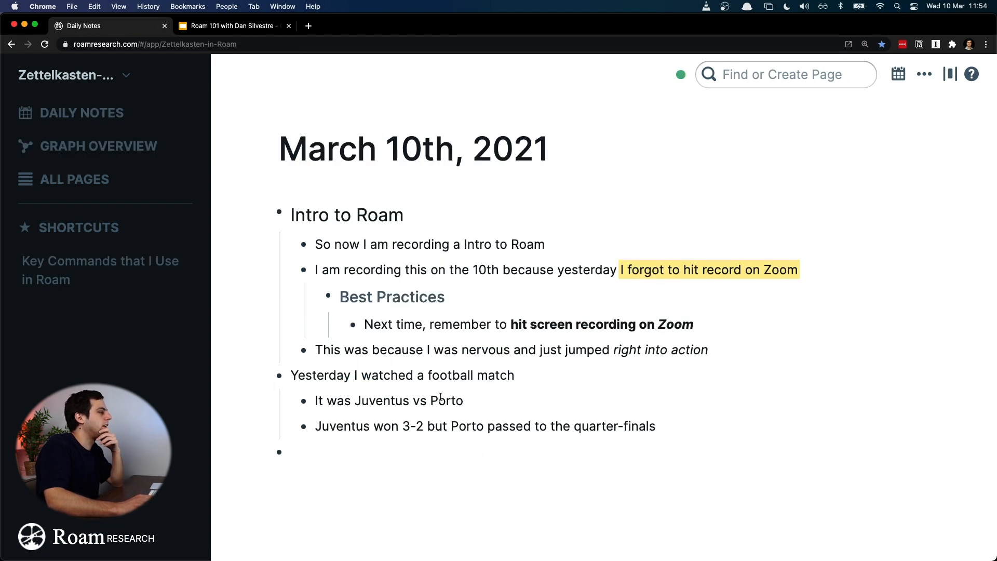
pyautogui.moveTo(468, 404); pyautogui.dragTo(355, 401)
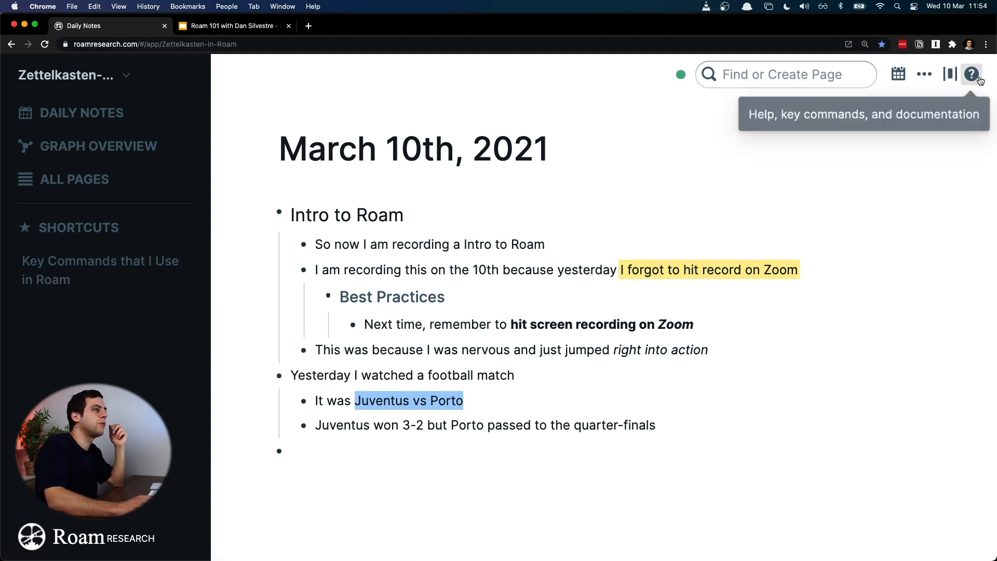
pyautogui.click(110, 283)
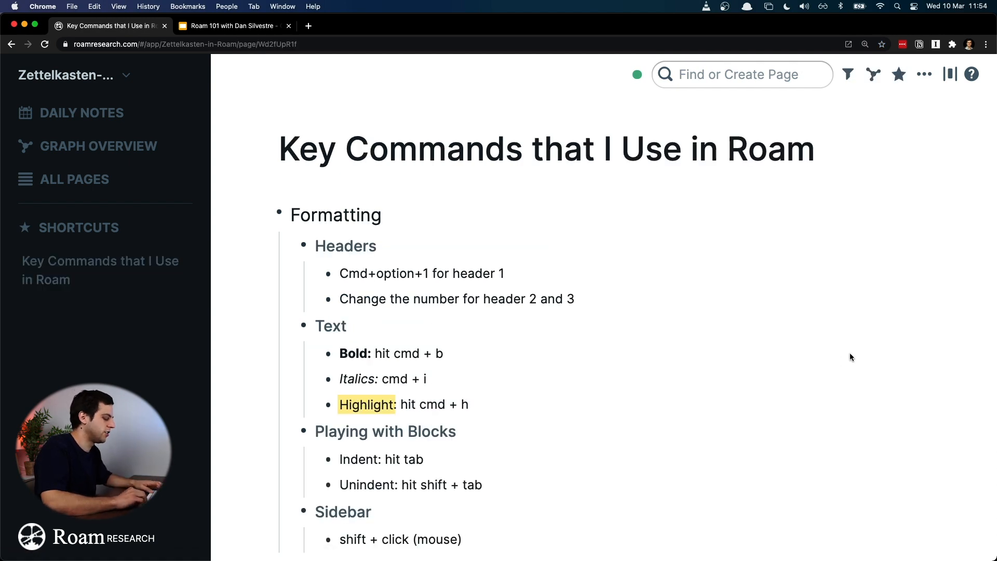
pyautogui.press('super+bracketleft')
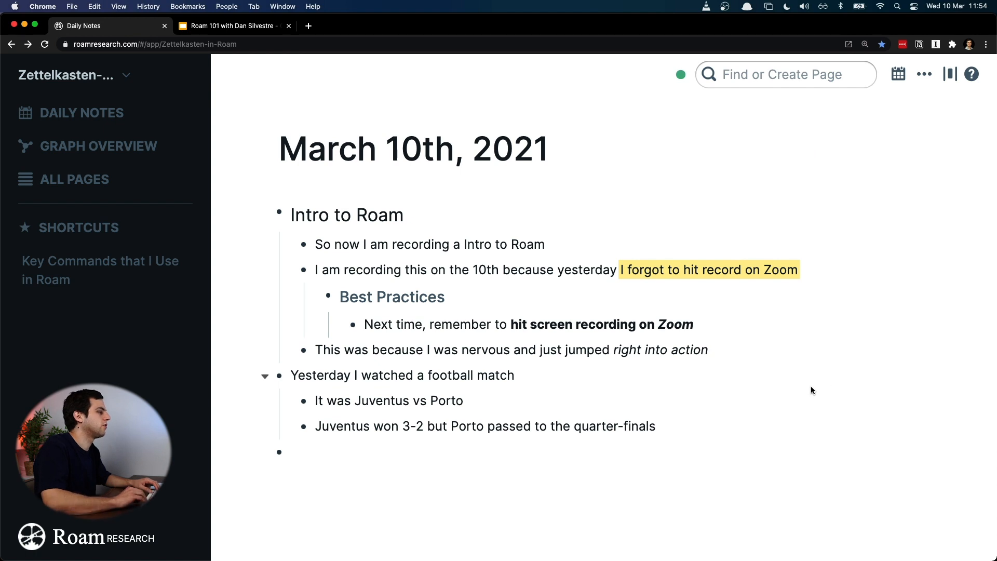
pyautogui.moveTo(465, 400); pyautogui.dragTo(354, 401)
pyautogui.press('super+h')
pyautogui.click(497, 350)
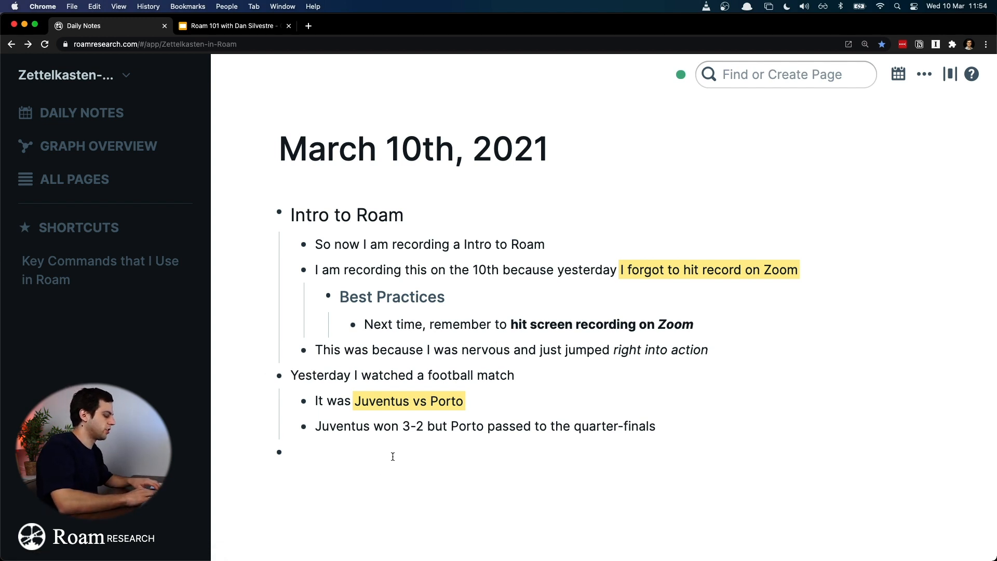
# Step: Add the block "I just created a new page called Key Commands that I use in Roam" at the end of the daily note
pyautogui.write('I just cr')
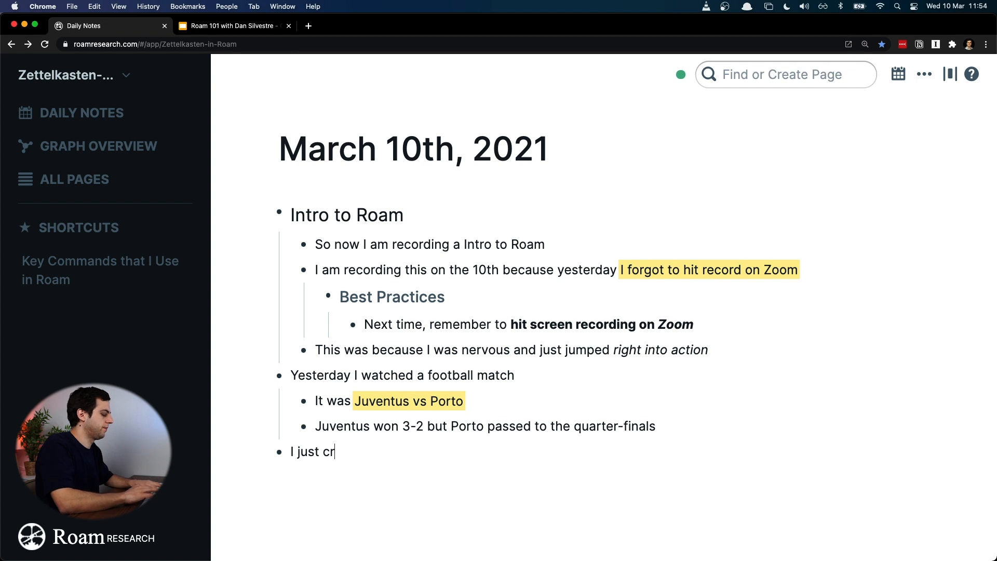
pyautogui.write('eated a n')
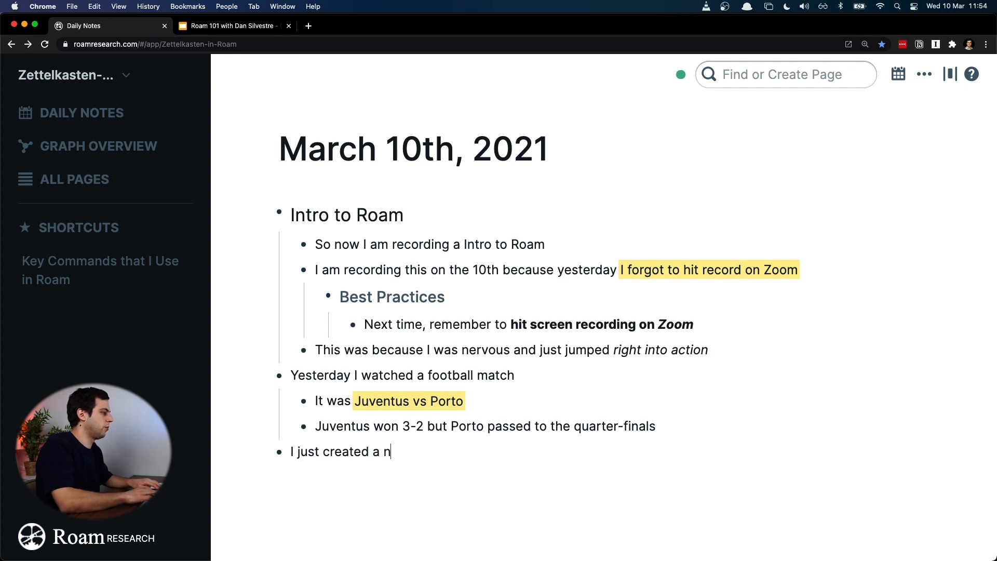
pyautogui.write('ew page called ')
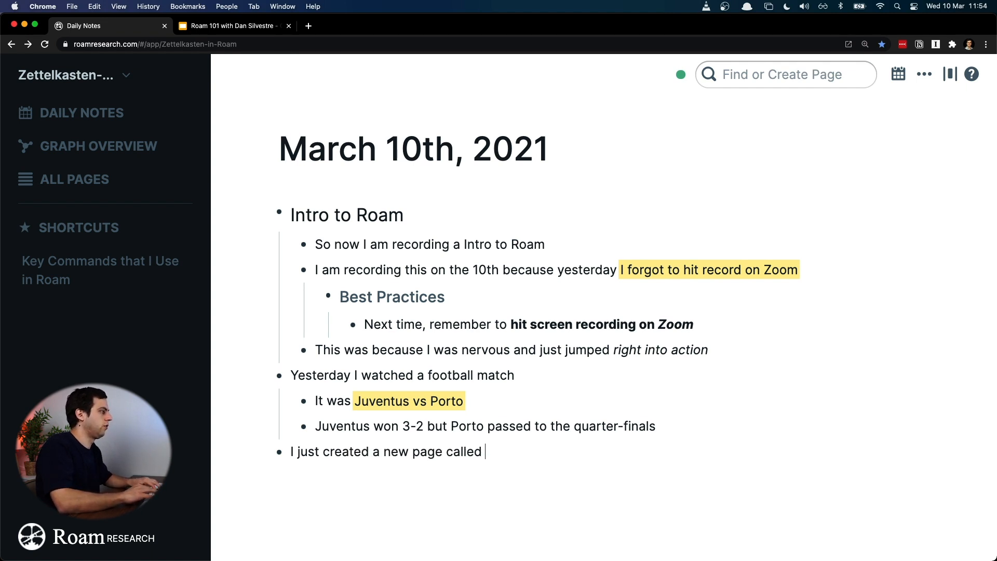
pyautogui.write('Key Comma')
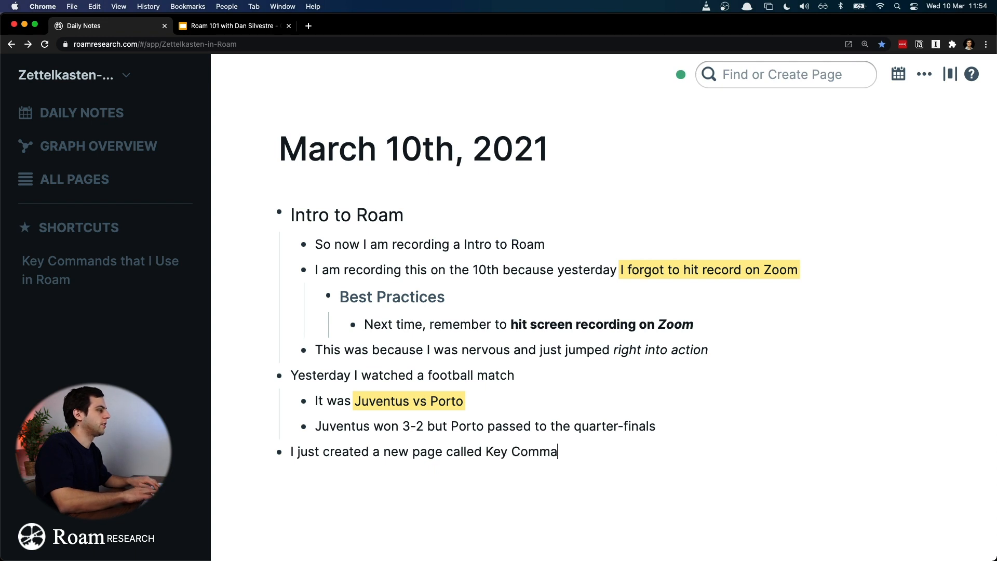
pyautogui.write('nds that I use in Roam')
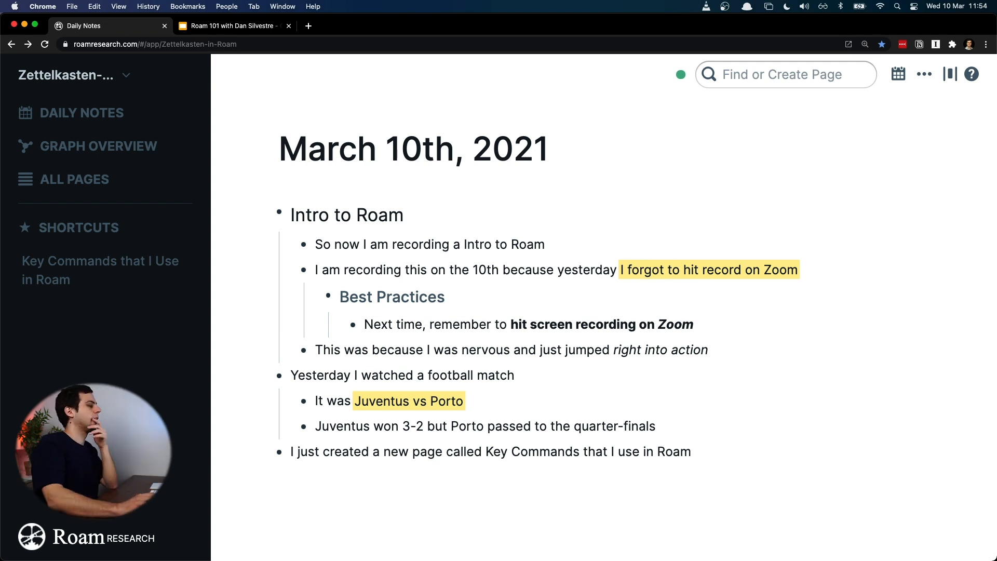
pyautogui.keyDown('shift'); pyautogui.click(487, 450); pyautogui.keyUp('shift')
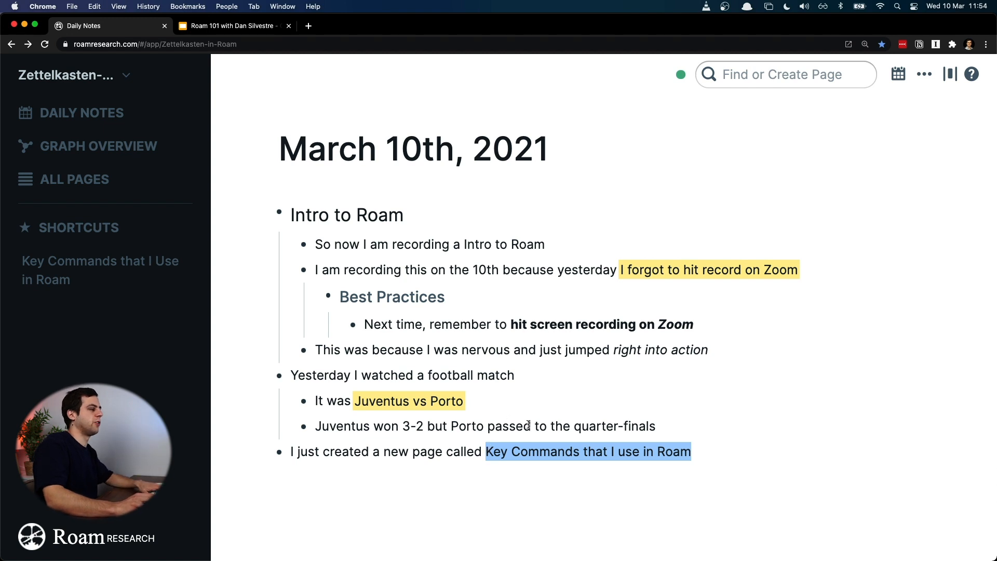
# Step: On the "Key Commands that I Use in Roam" page, expand the unlinked references and link the mention from March 10th, 2021
pyautogui.click(141, 261)
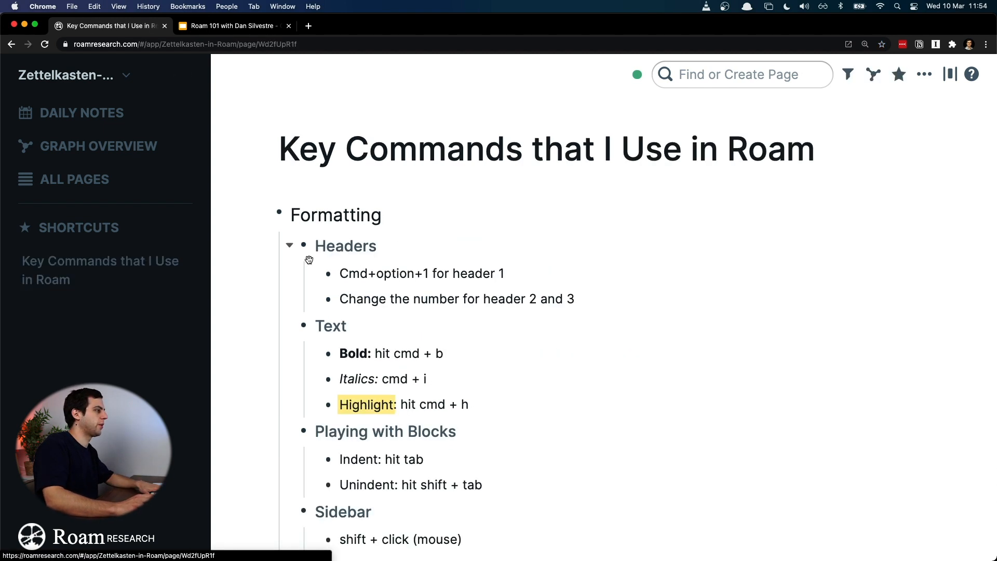
pyautogui.scroll(-3, 533, 312)
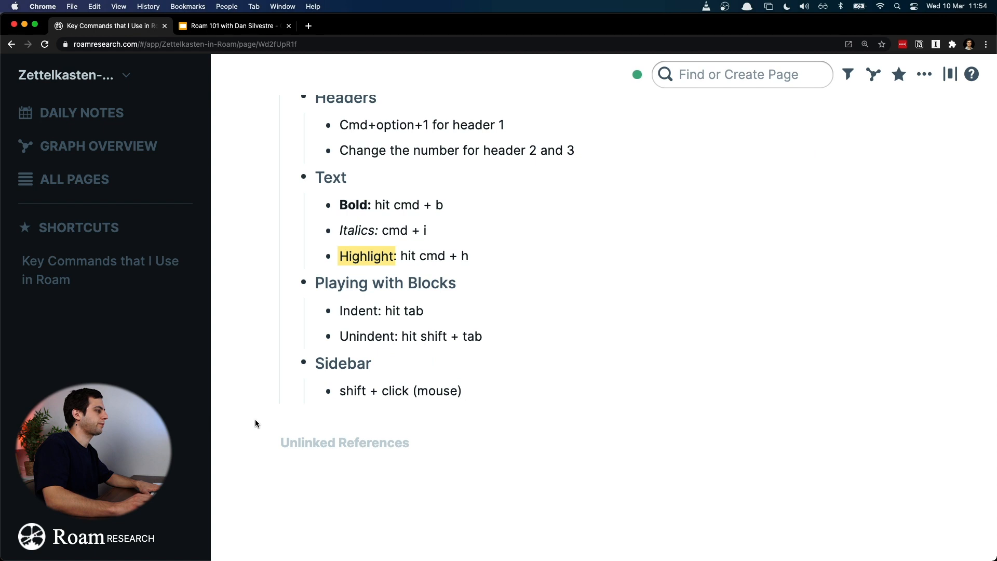
pyautogui.click(272, 444)
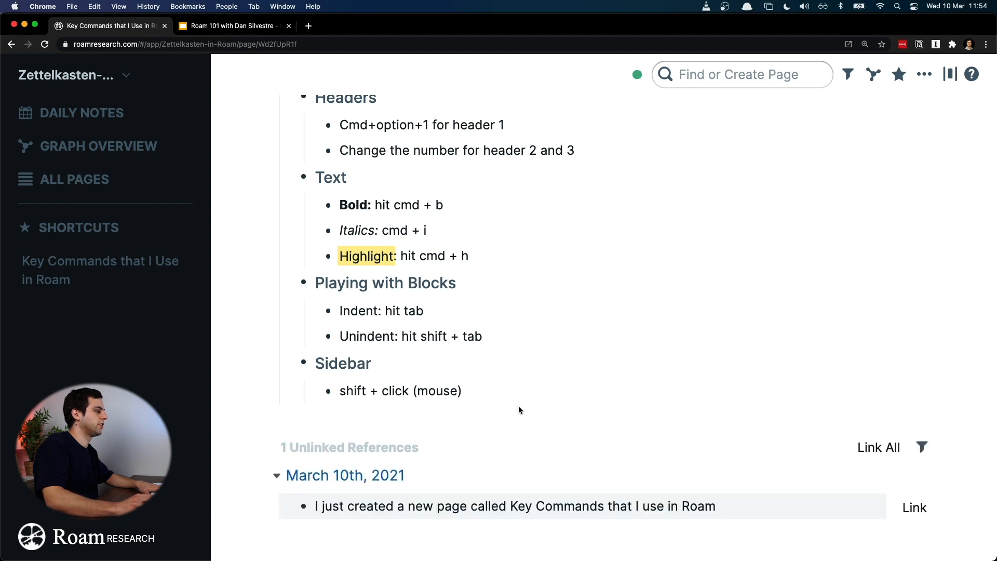
pyautogui.scroll(-2, 519, 411)
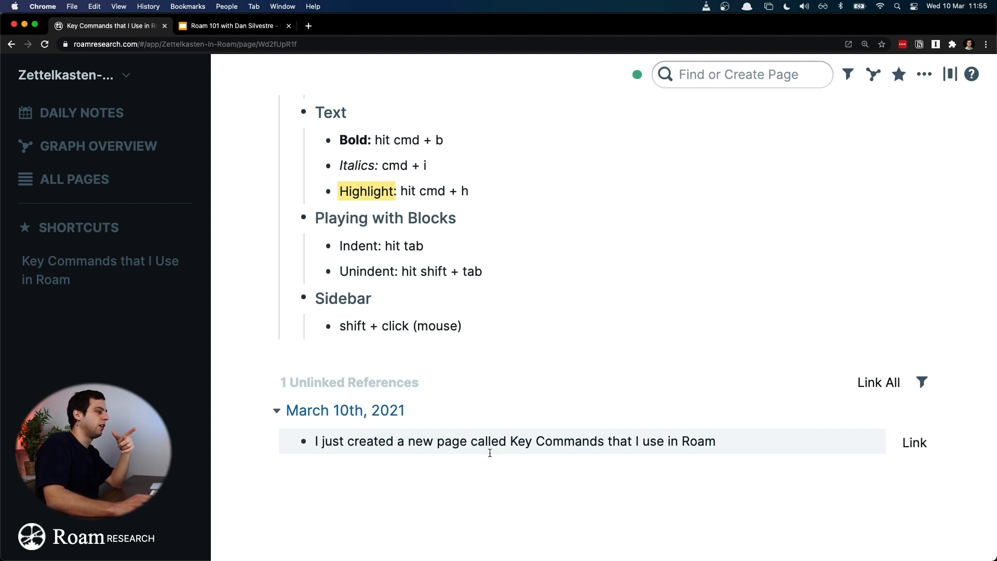
pyautogui.moveTo(510, 441); pyautogui.dragTo(734, 444)
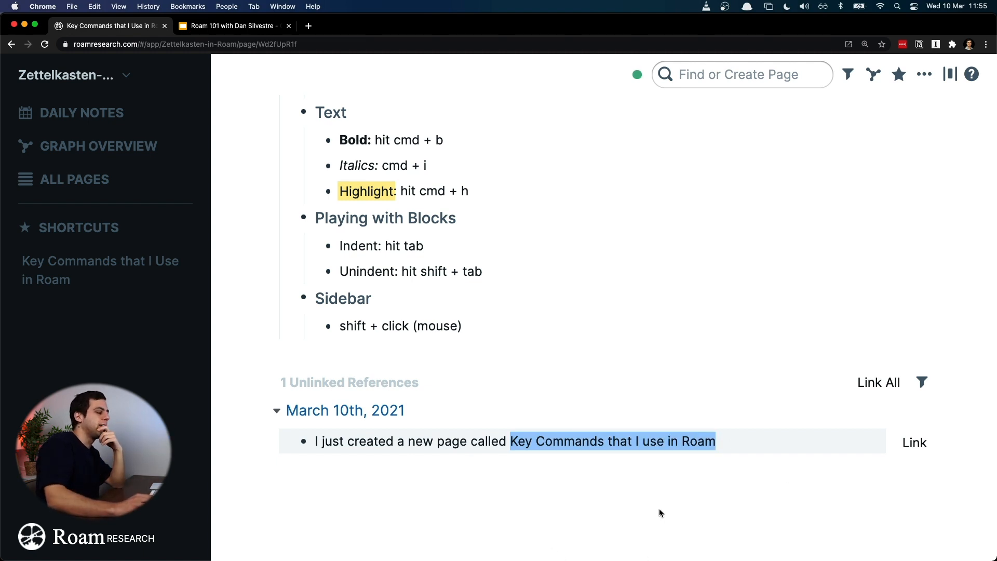
pyautogui.click(903, 454)
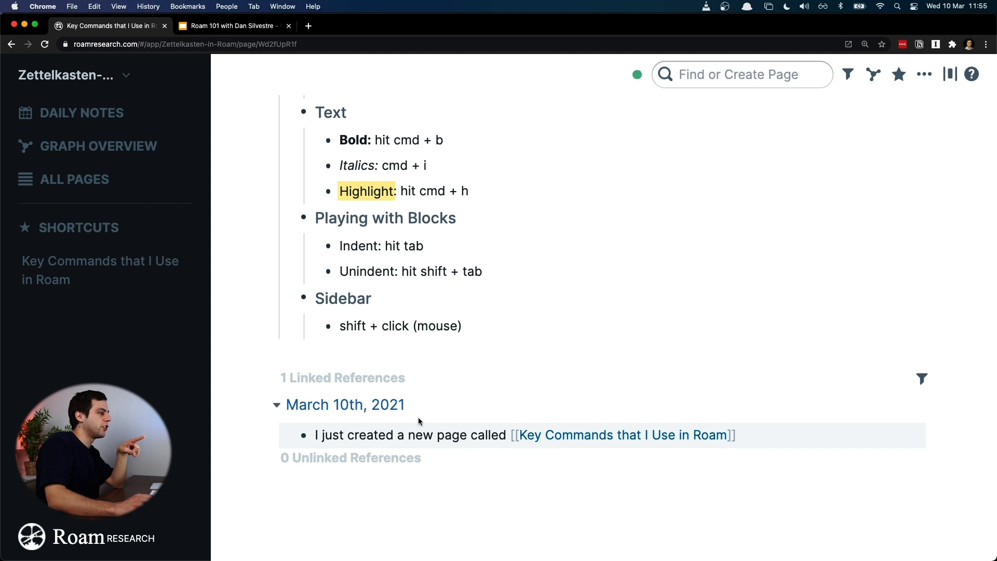
pyautogui.scroll(5, 366, 237)
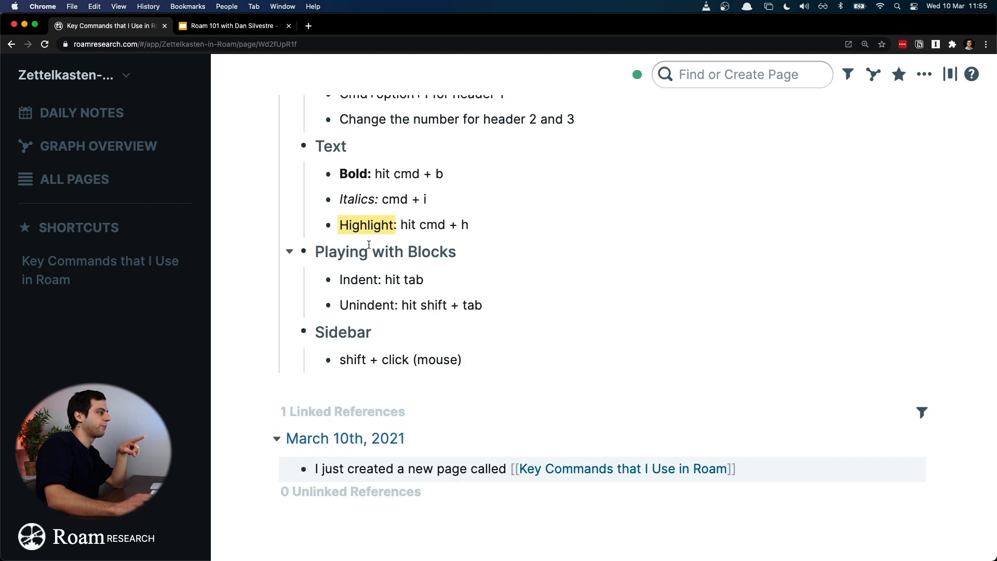
pyautogui.scroll(-5, 362, 200)
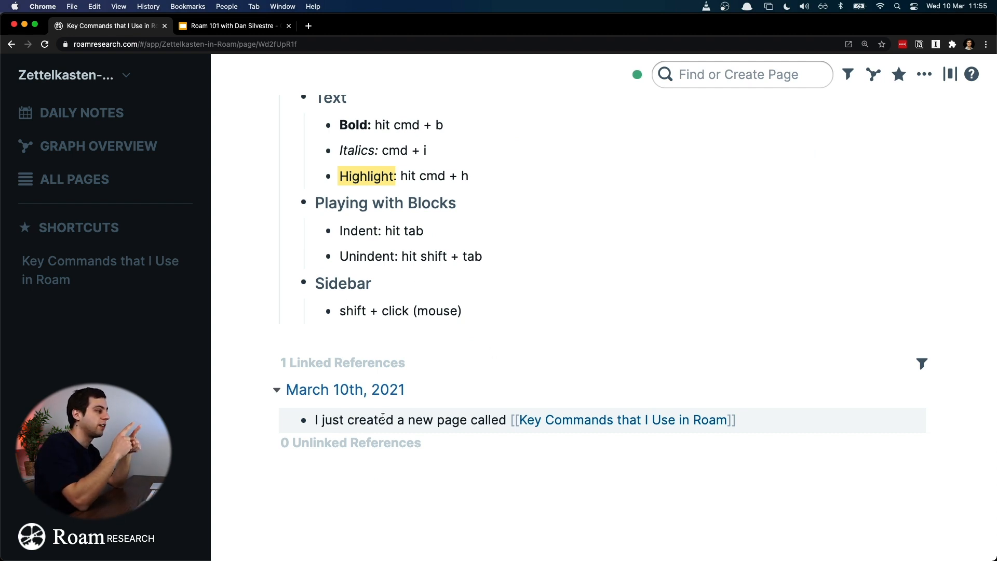
# Step: Open March 10th, 2021 from the graph overview and inspect the double brackets around the page link in its last block
pyautogui.click(115, 156)
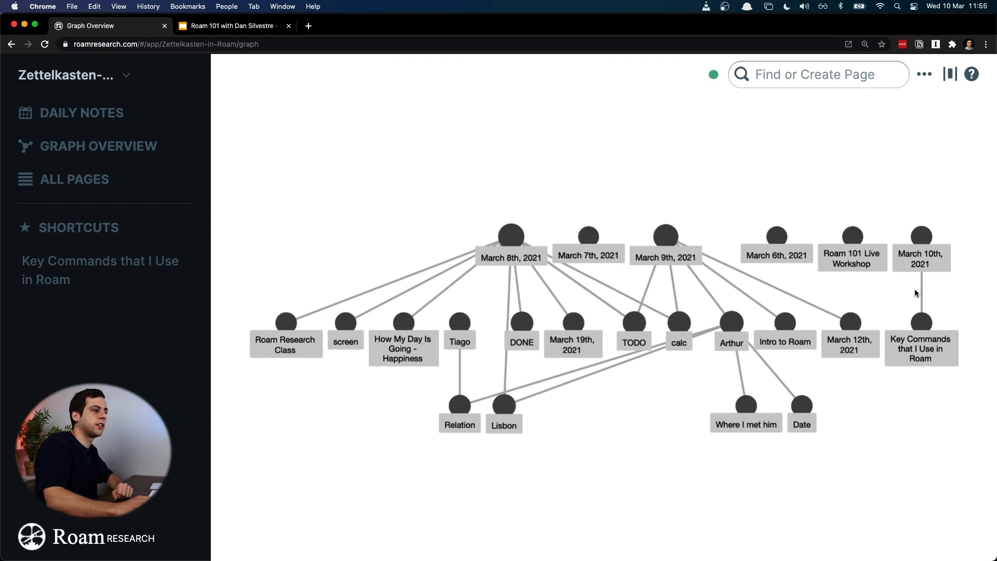
pyautogui.click(930, 235)
pyautogui.click(665, 464)
pyautogui.hotkey('shift', 'Left')
pyautogui.hotkey('shift', 'Left')
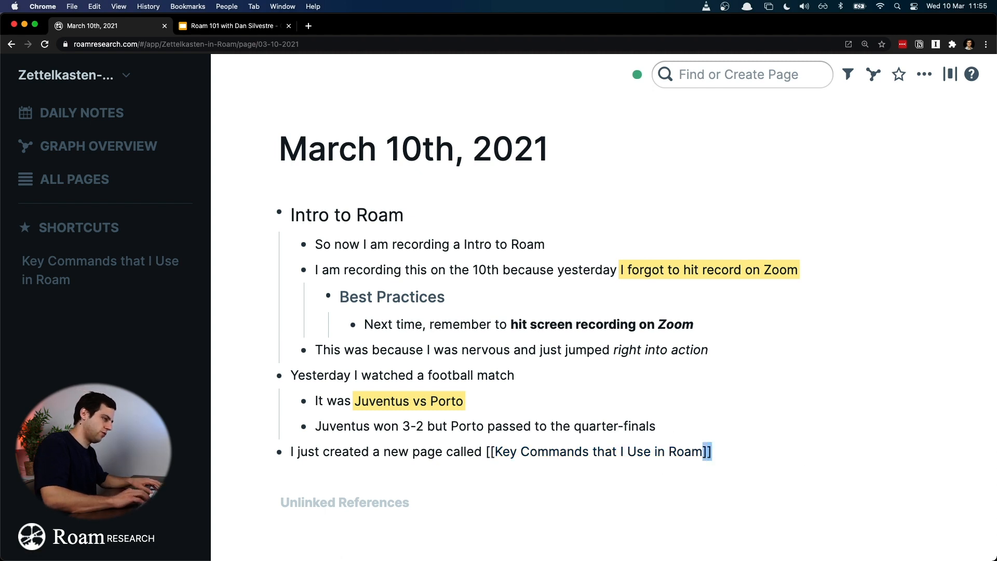
pyautogui.click(484, 450)
pyautogui.click(545, 416)
pyautogui.moveTo(385, 448); pyautogui.dragTo(388, 447)
pyautogui.click(438, 448)
pyautogui.click(443, 426)
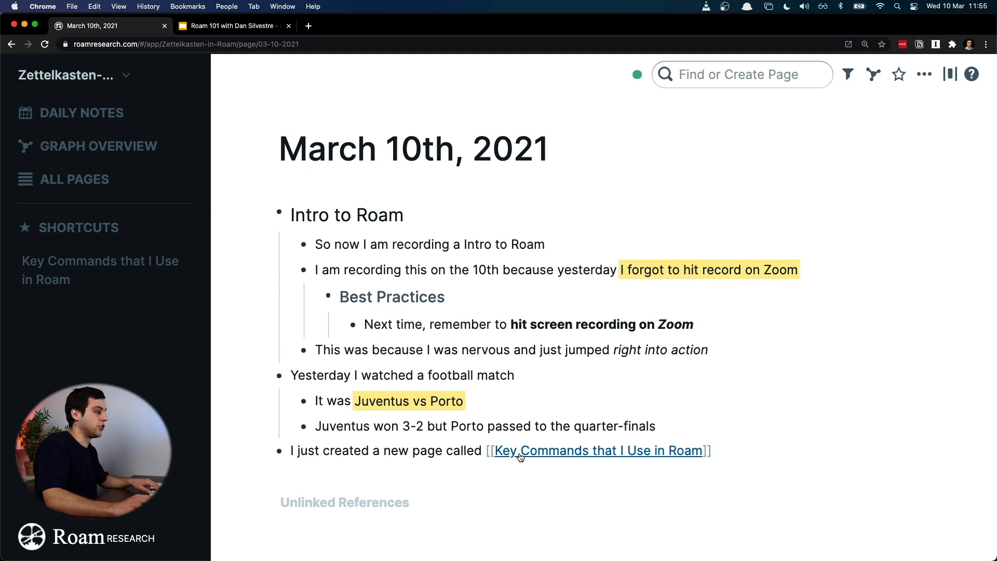
# Step: Remove the double square brackets around "Key Commands that I Use in Roam" in the last block
pyautogui.click(485, 451)
pyautogui.hotkey('shift', 'Right')
pyautogui.hotkey('shift', 'Right')
pyautogui.press('BackSpace')
pyautogui.press('super+Right')
pyautogui.press('BackSpace')
pyautogui.press('BackSpace')
pyautogui.click(419, 505)
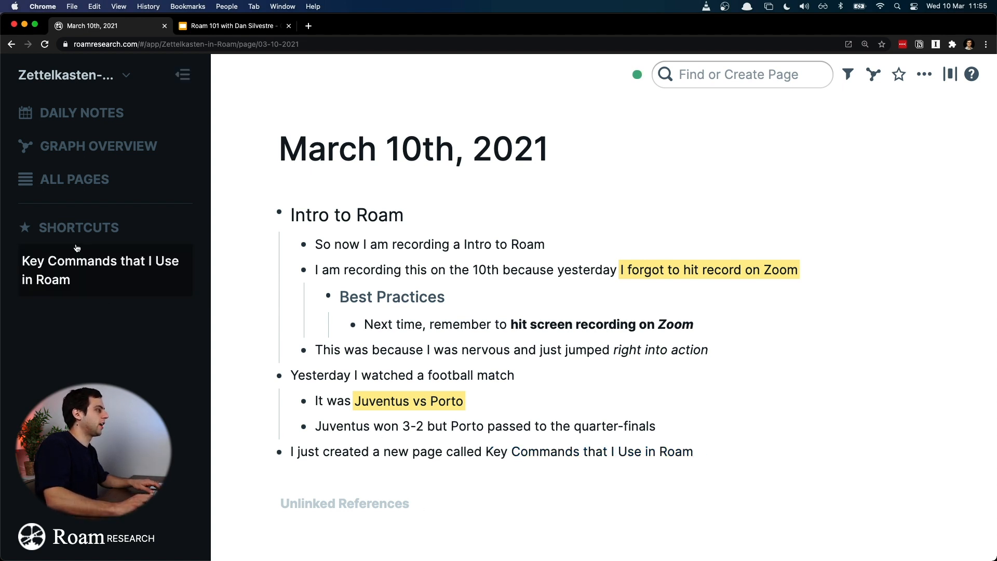
# Step: Check the unlinked references on the "Key Commands that I Use in Roam" page, then return to the daily notes
pyautogui.click(80, 260)
pyautogui.scroll(-5, 648, 362)
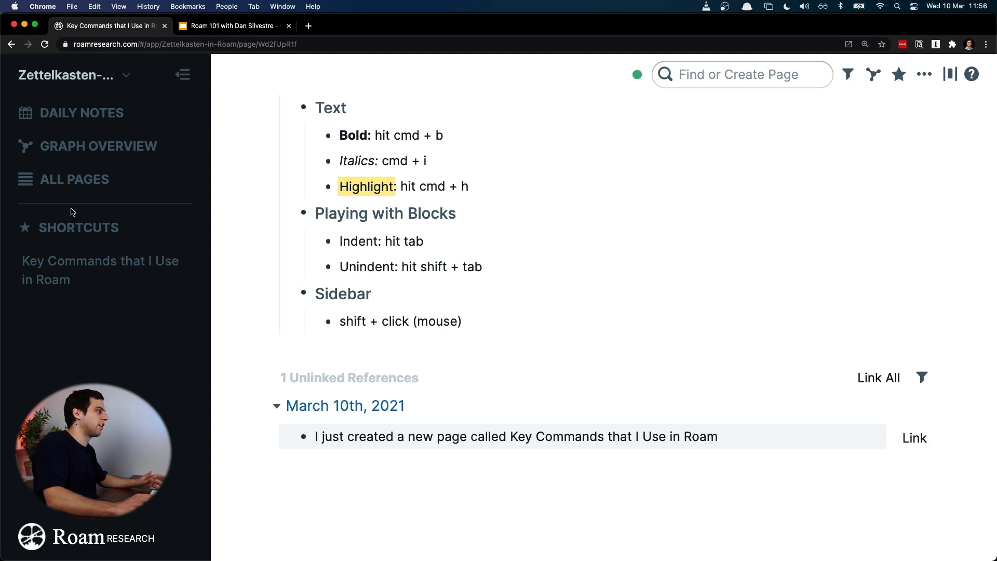
pyautogui.click(81, 112)
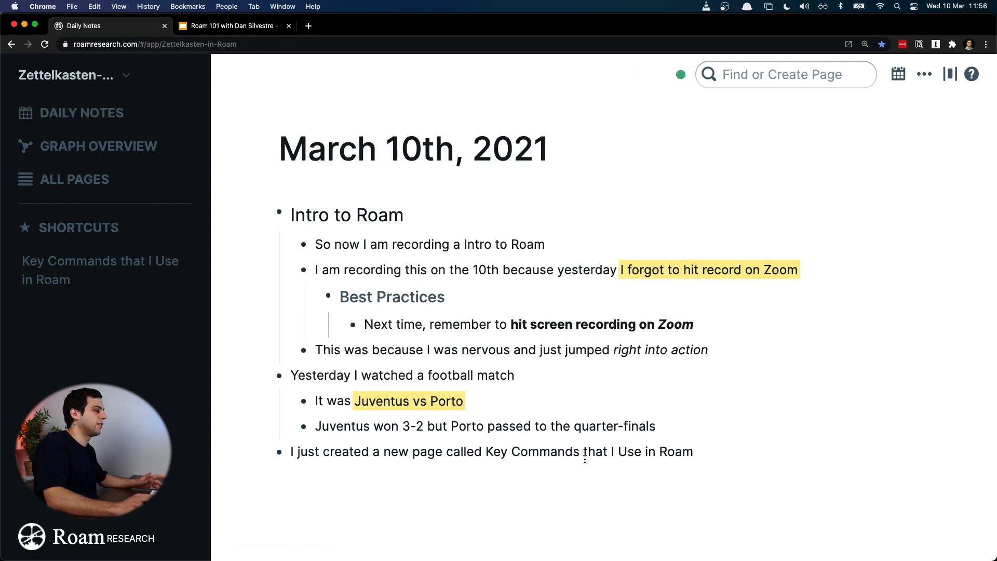
# Step: Wrap "Key Commands that I Use in Roam" in the last block of March 10th, 2021 in double square brackets
pyautogui.doubleClick(496, 452)
pyautogui.press('super+shift+Right')
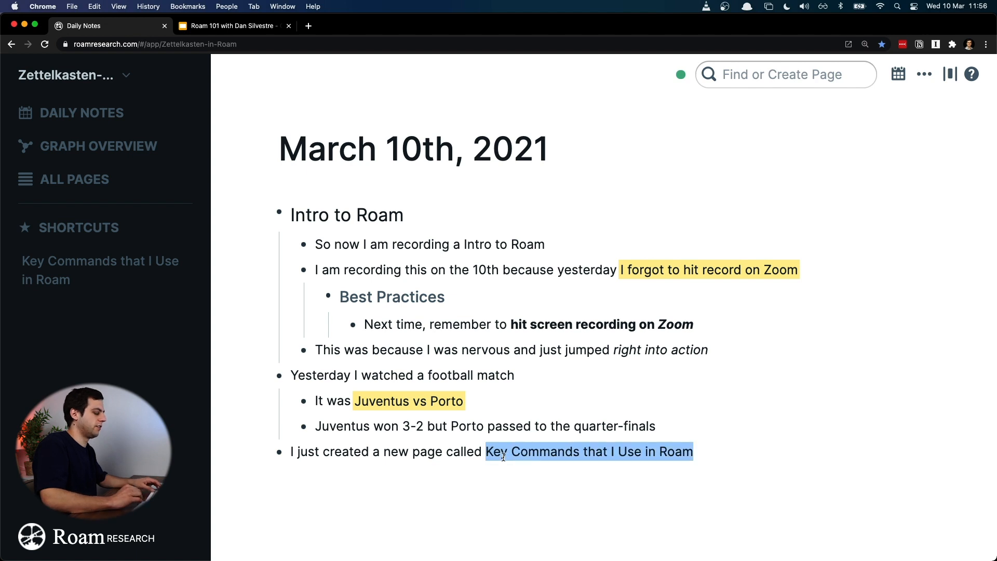
pyautogui.write('[[')
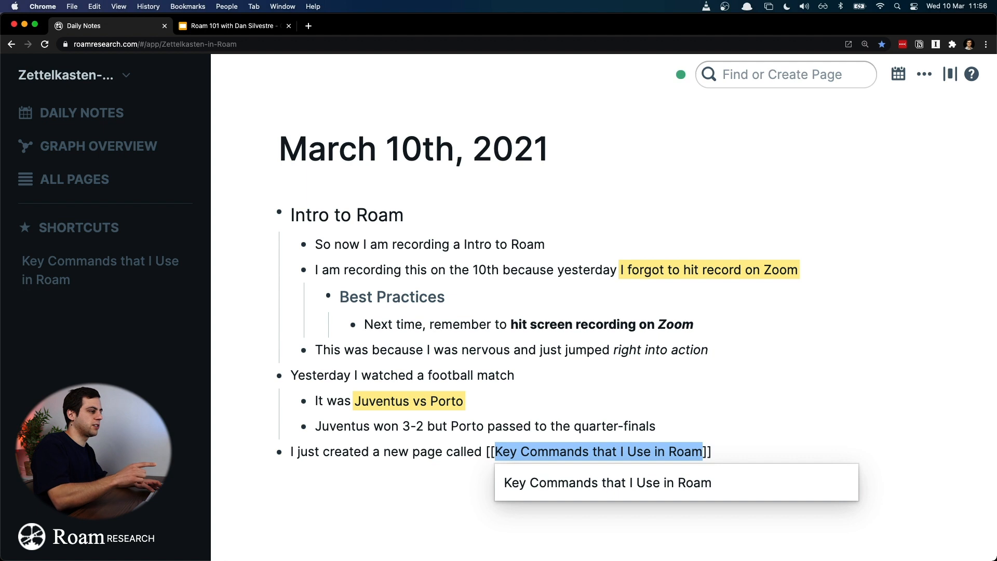
pyautogui.press('Return')
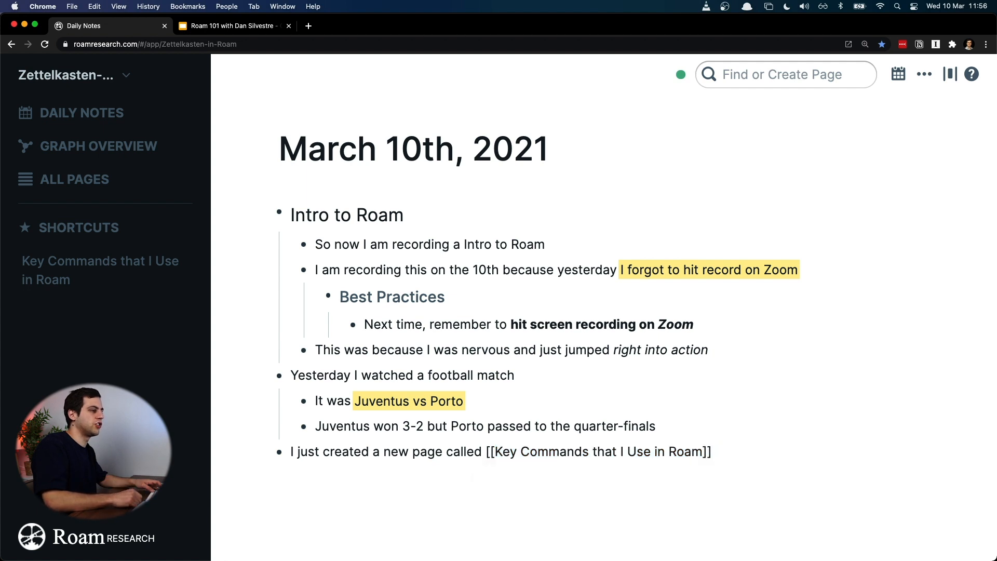
pyautogui.click(576, 378)
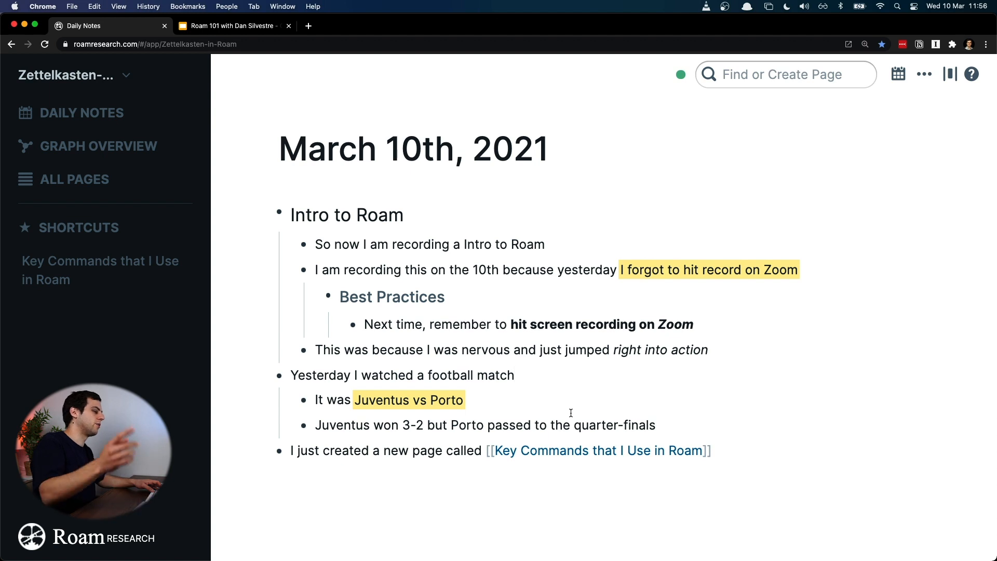
# Step: Switch to the macOS Keyboard preferences, view the Portuguese layout under the input sources, and close the preferences
pyautogui.press('super+space')
pyautogui.write('keybo')
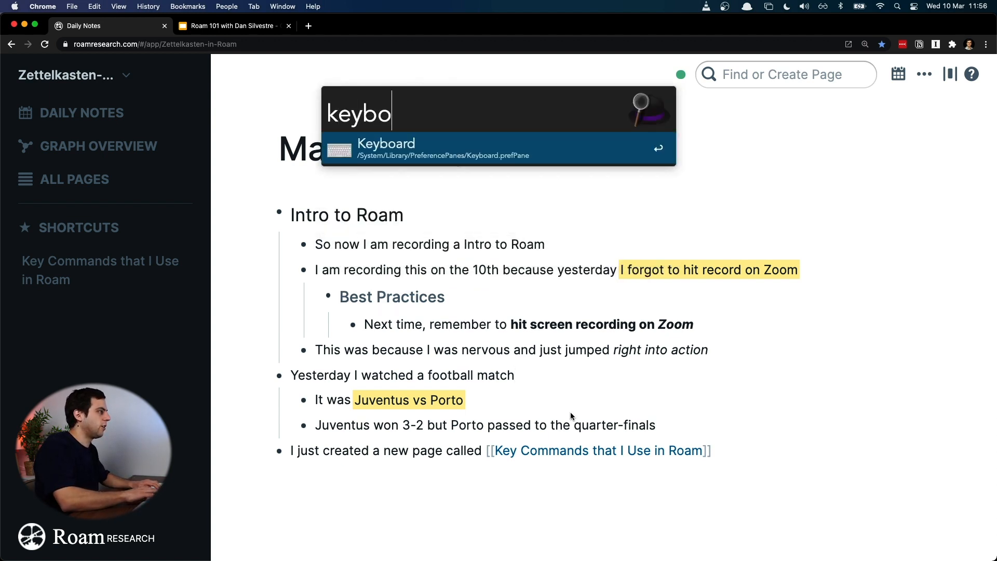
pyautogui.press('Return')
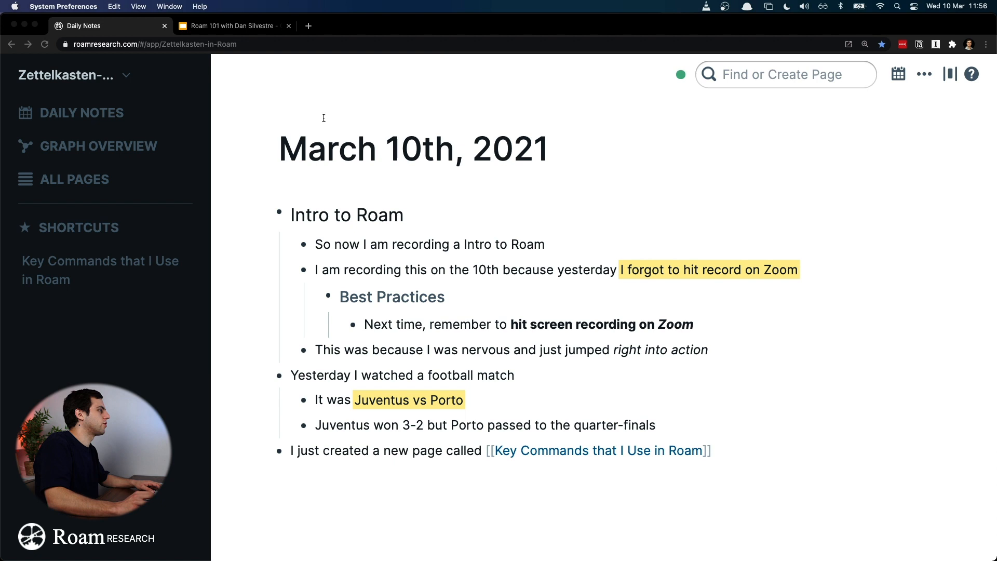
pyautogui.click(281, 129)
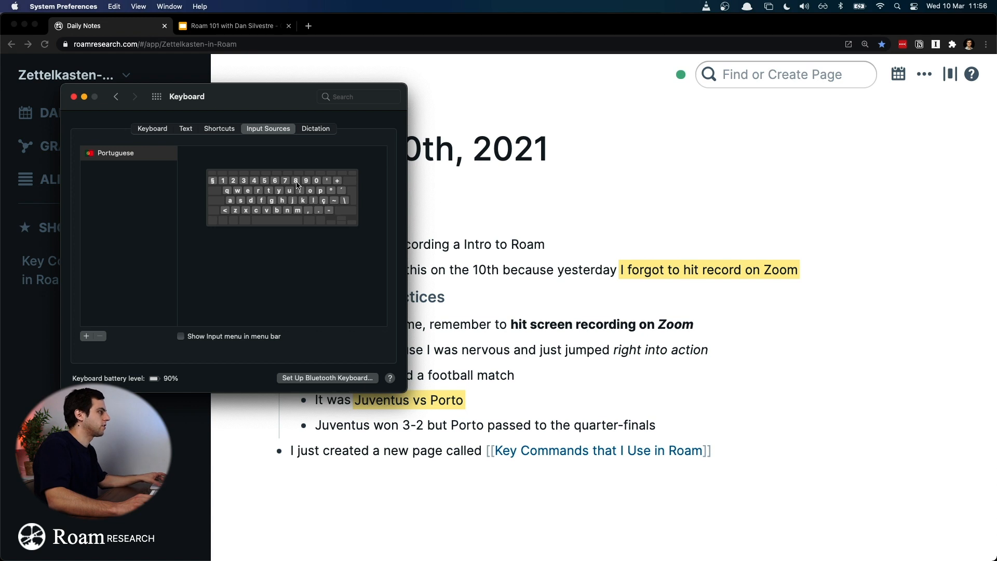
pyautogui.press('alt')
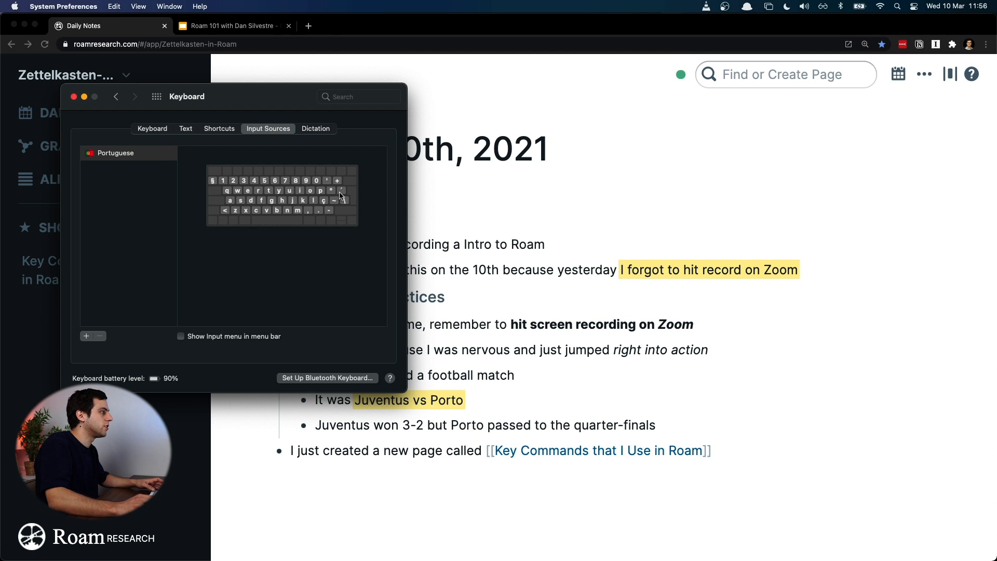
pyautogui.click(76, 101)
# Step: Remove the closing and opening double brackets around "Key Commands that I Use in Roam" in the last block
pyautogui.click(762, 444)
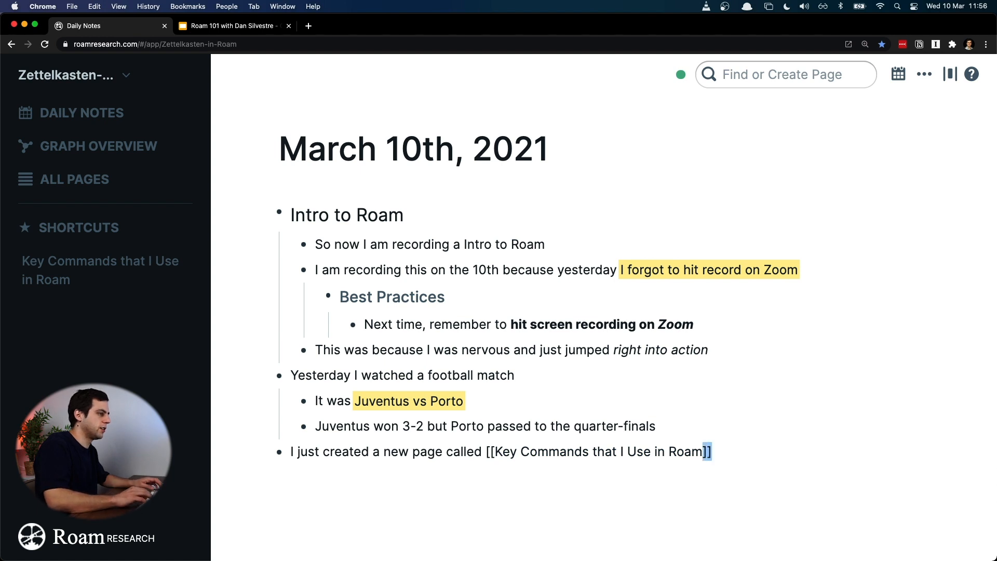
pyautogui.press('BackSpace')
pyautogui.press('BackSpace')
pyautogui.press('Left')
pyautogui.press('Left')
pyautogui.press('Left')
pyautogui.press('Left')
pyautogui.press('Left')
pyautogui.press('Left')
pyautogui.press('Left')
pyautogui.press('Left')
pyautogui.press('Left')
pyautogui.press('Left')
pyautogui.press('Left')
pyautogui.press('Left')
pyautogui.press('Left')
pyautogui.press('Left')
pyautogui.press('Left')
pyautogui.press('Left')
pyautogui.press('Left')
pyautogui.press('Left')
pyautogui.press('Left')
pyautogui.press('Left')
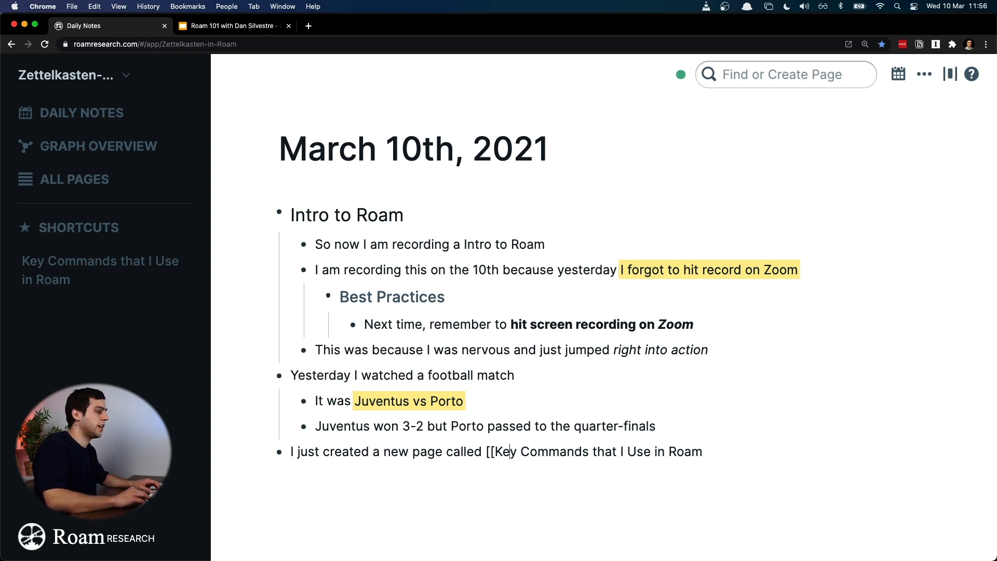
pyautogui.press('BackSpace')
pyautogui.press('BackSpace')
# Step: Link "Key Commands that I Use in Roam" with double square brackets and add an empty block below it
pyautogui.press('super+shift+Right')
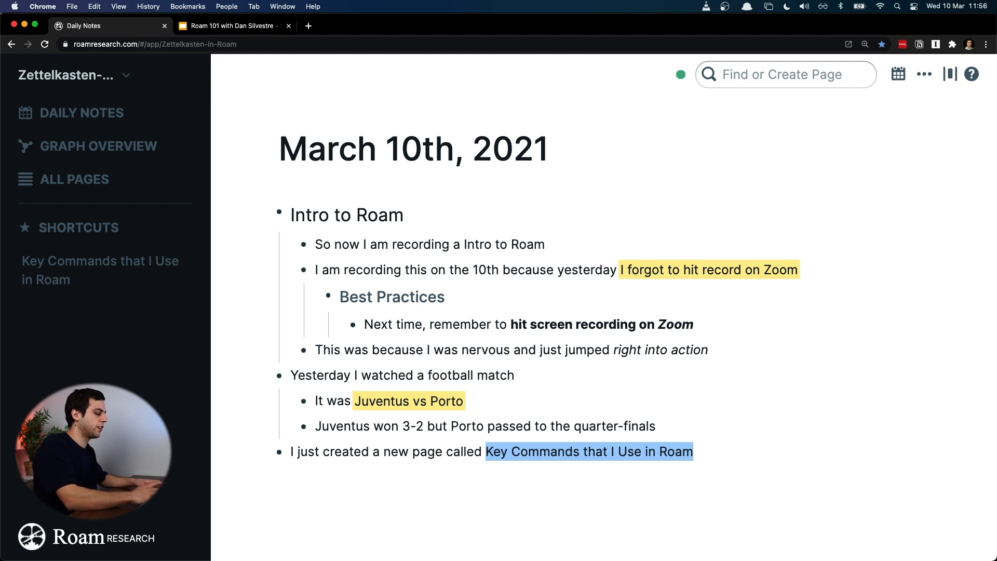
pyautogui.write('[')
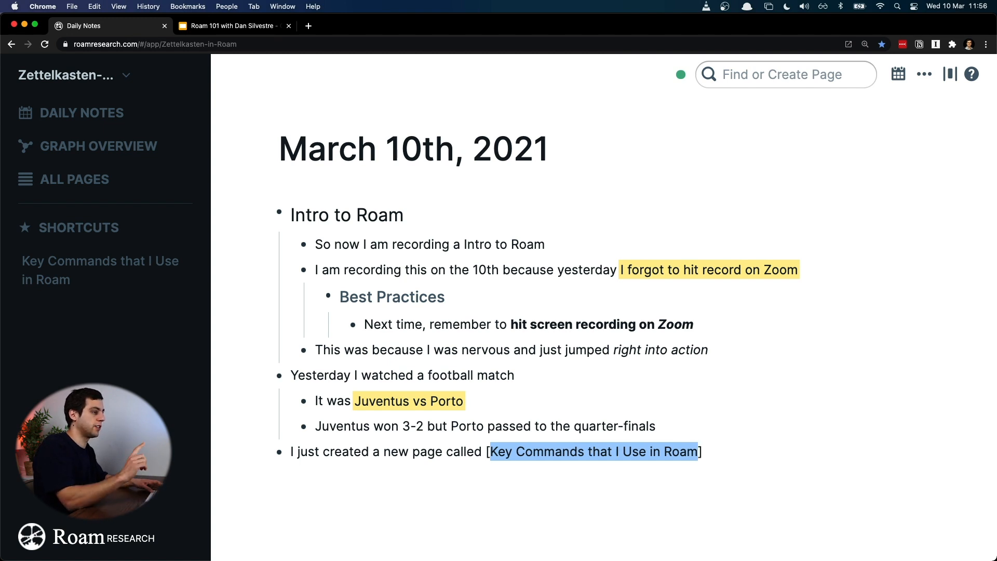
pyautogui.write('[')
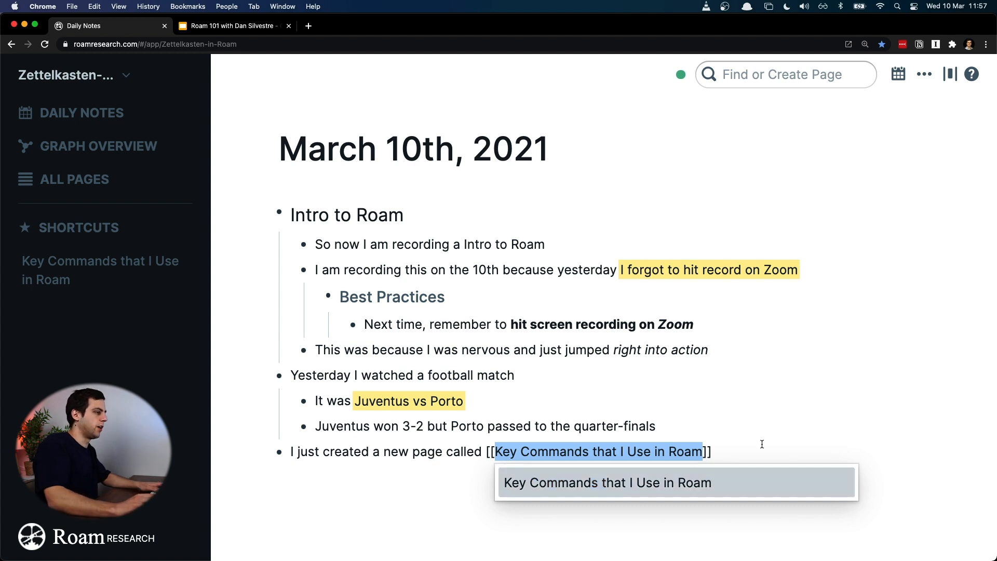
pyautogui.press('Escape')
pyautogui.click(787, 462)
pyautogui.press('Return')
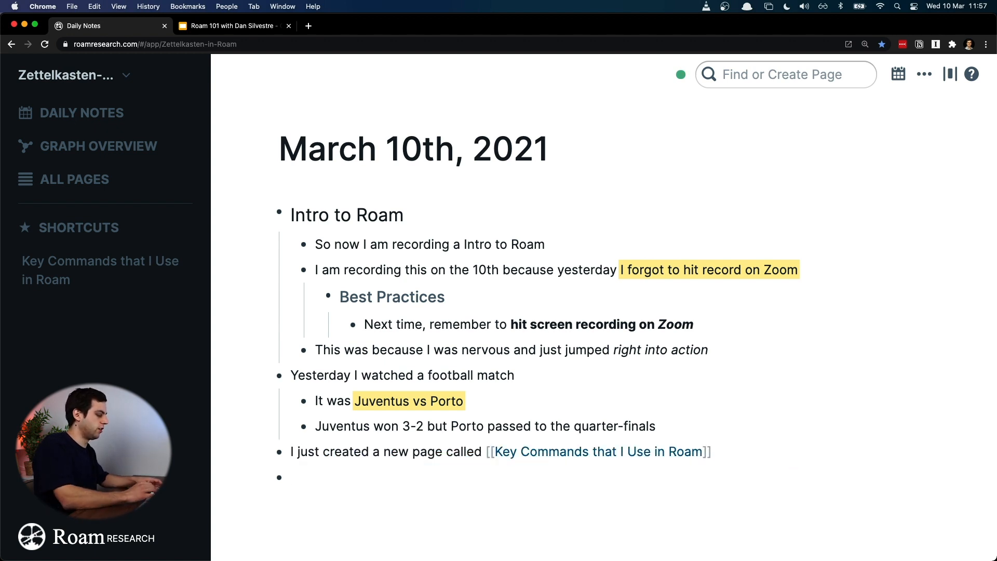
# Step: Insert an empty pair of double square brackets in the new last block and clear it again
pyautogui.write('[')
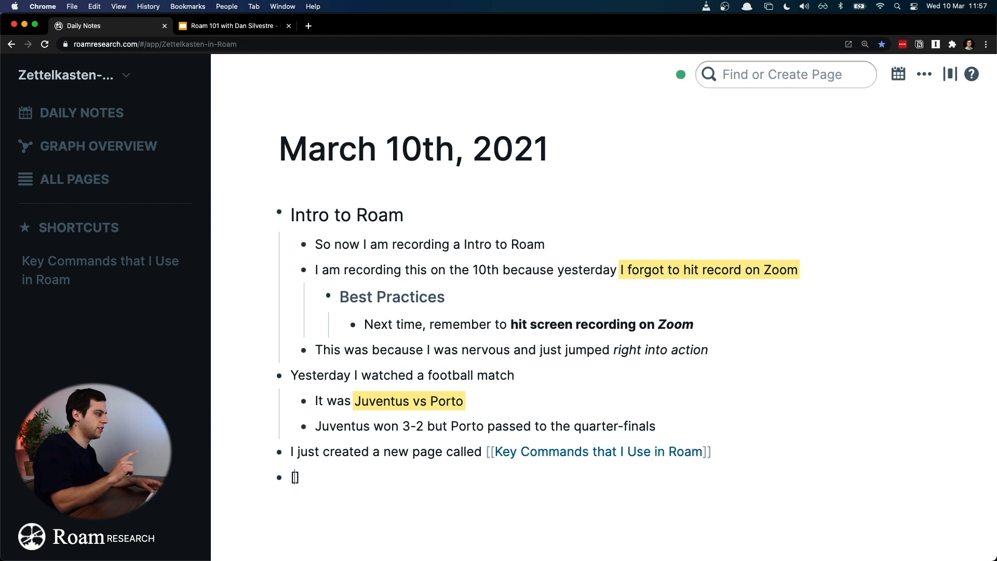
pyautogui.write('[')
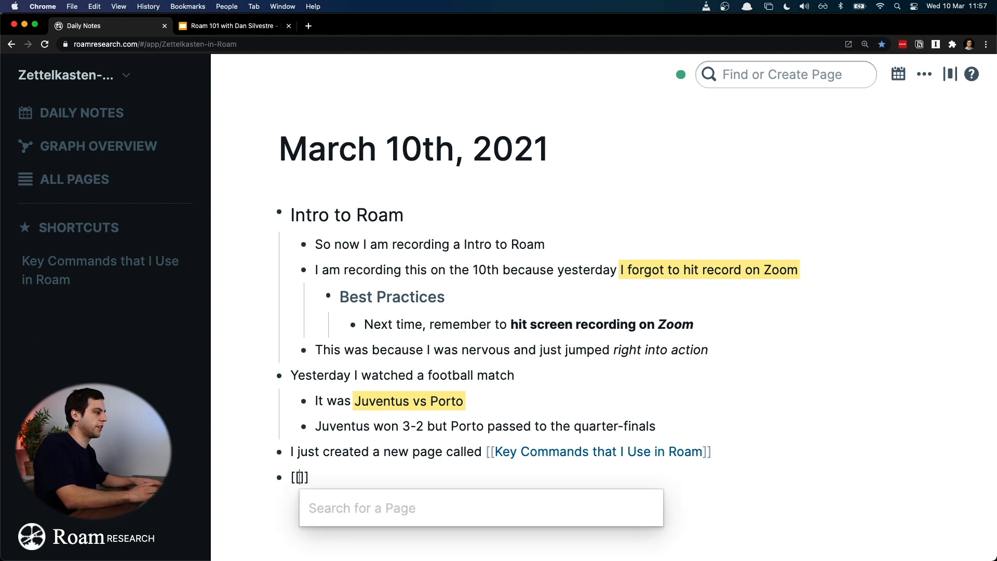
pyautogui.press('Escape')
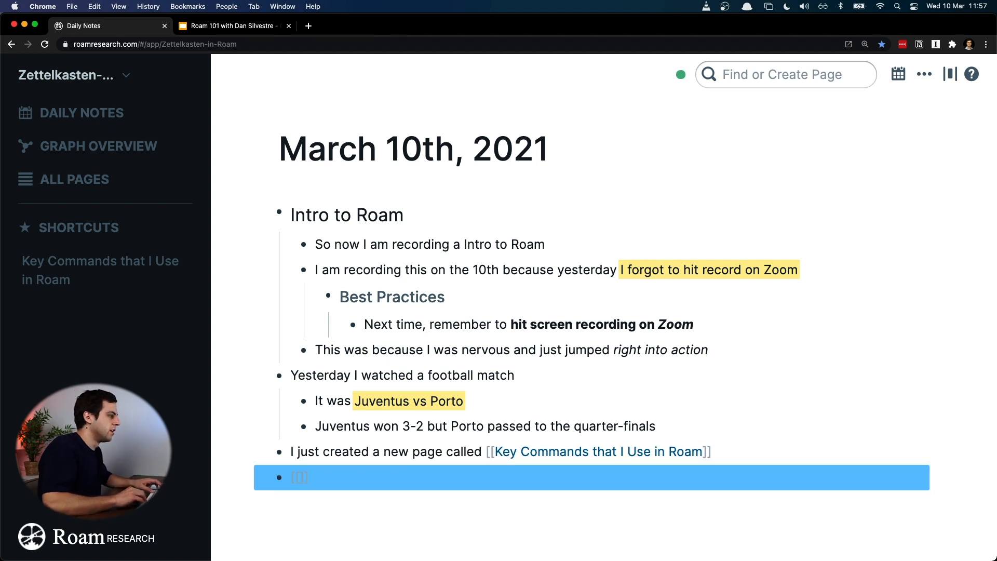
pyautogui.press('Left')
pyautogui.press('super+a')
pyautogui.press('BackSpace')
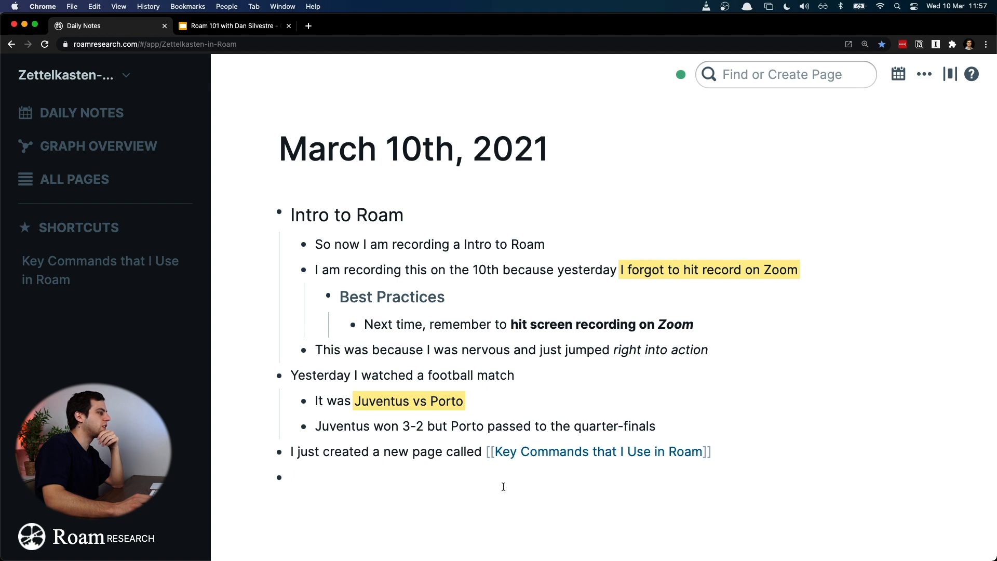
# Step: Append "for Champions League" to the block "Yesterday I watched a football match"
pyautogui.click(562, 377)
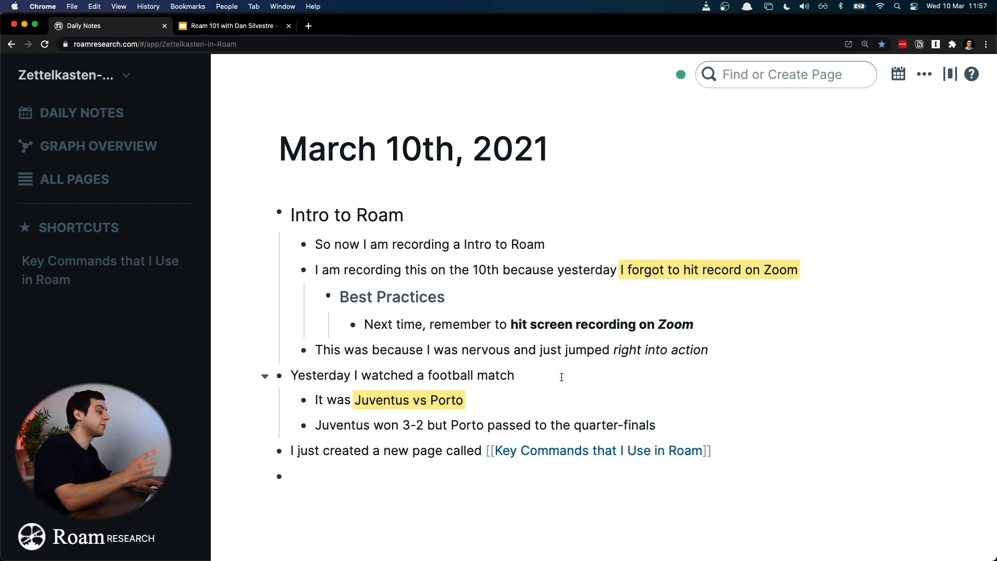
pyautogui.write('for Champions League')
# Step: Wrap "Champions League" in the football match block in double square brackets
pyautogui.hotkey('shift', 'Left')
pyautogui.hotkey('shift', 'Left')
pyautogui.hotkey('shift', 'Left')
pyautogui.hotkey('shift', 'Left')
pyautogui.hotkey('shift', 'Left')
pyautogui.hotkey('shift', 'Left')
pyautogui.hotkey('shift', 'Left')
pyautogui.hotkey('shift', 'Left')
pyautogui.hotkey('shift', 'Left')
pyautogui.hotkey('shift', 'Left')
pyautogui.hotkey('shift', 'Left')
pyautogui.hotkey('shift', 'Left')
pyautogui.hotkey('shift', 'Left')
pyautogui.hotkey('shift', 'Left')
pyautogui.hotkey('shift', 'Left')
pyautogui.hotkey('shift', 'Left')
pyautogui.hotkey('shift', 'Right')
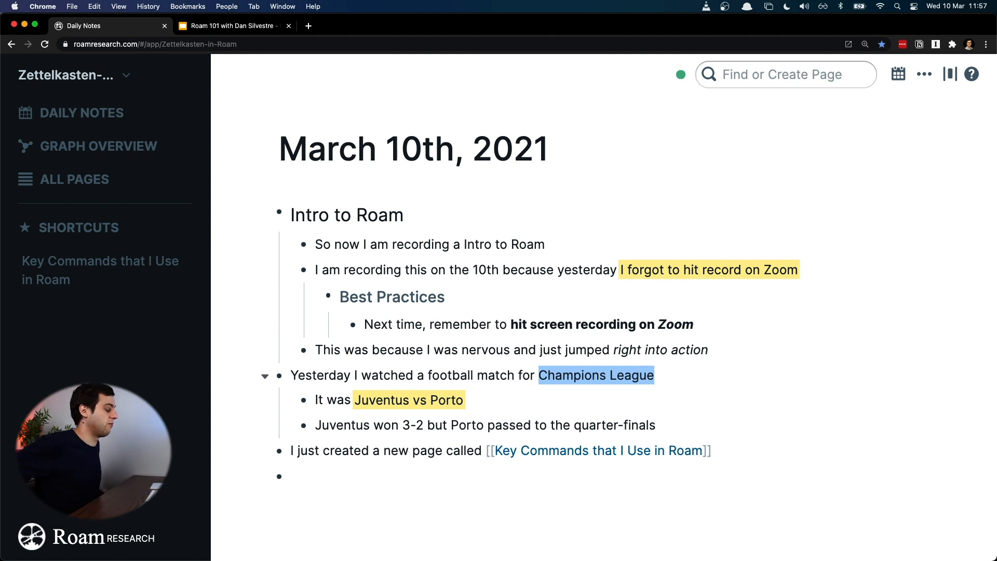
pyautogui.write('[[')
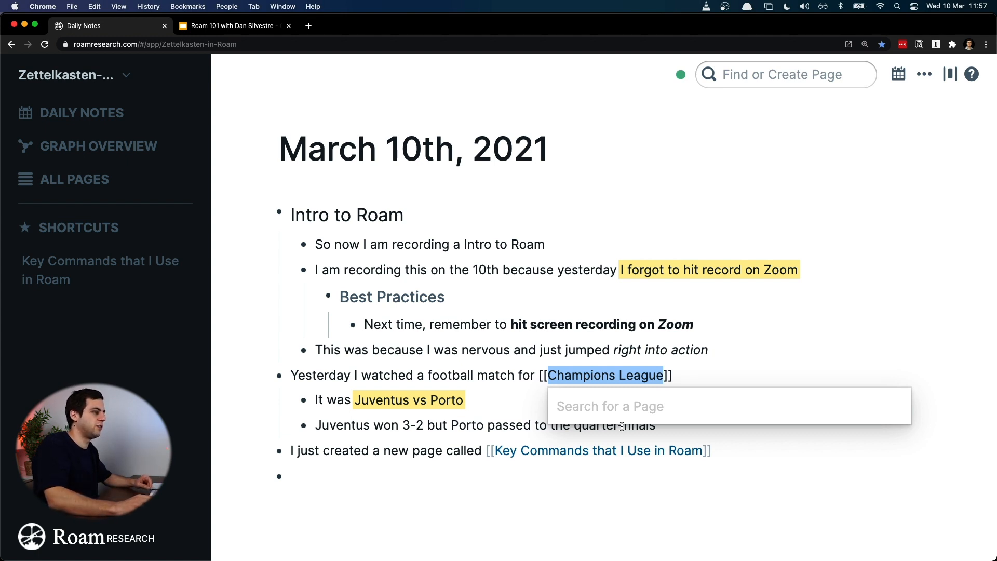
pyautogui.press('Escape')
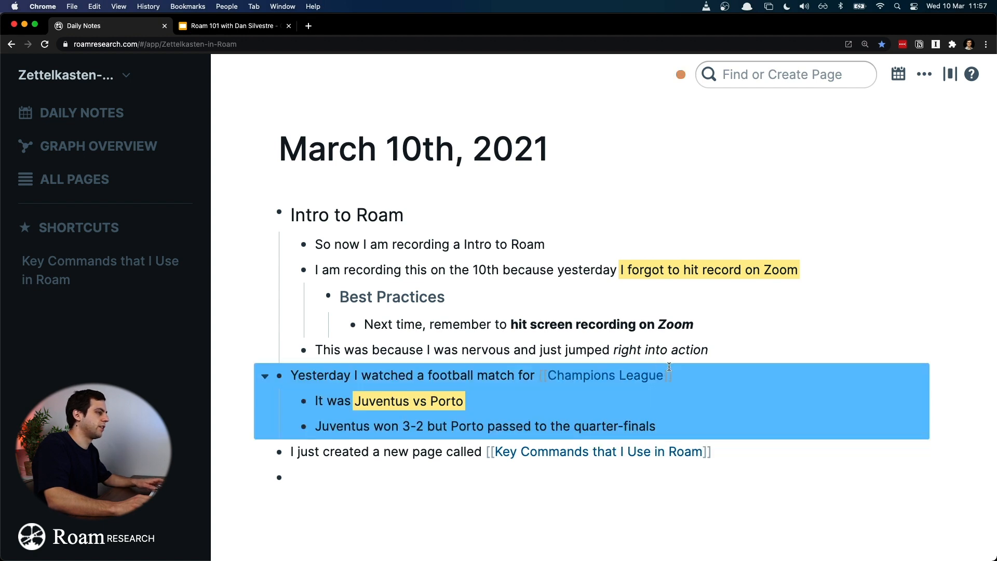
# Step: Remove the double square brackets around "Champions League" in the football match block
pyautogui.click(689, 376)
pyautogui.press('BackSpace')
pyautogui.press('BackSpace')
pyautogui.press('Return')
pyautogui.press('BackSpace')
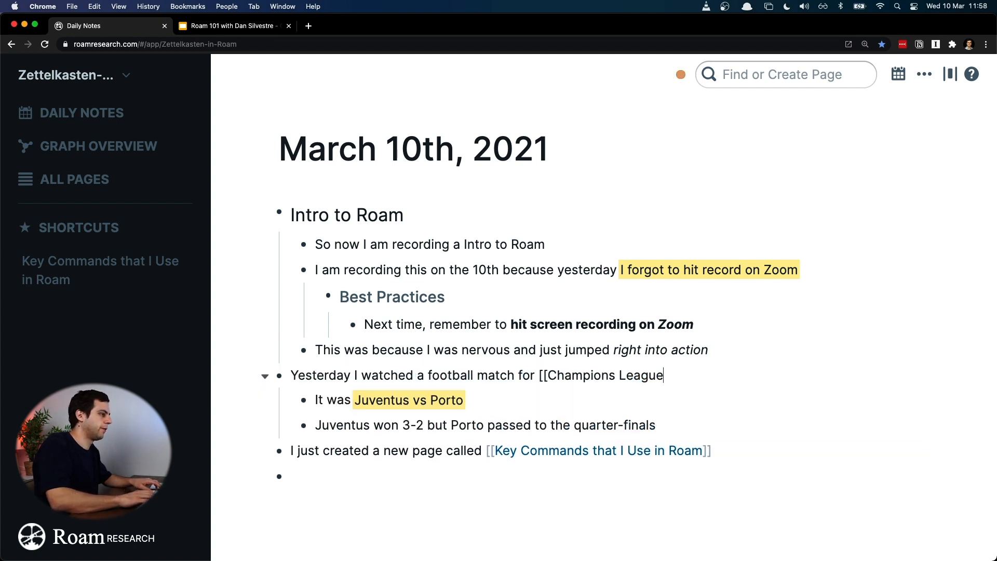
pyautogui.press('BackSpace')
pyautogui.press('BackSpace')
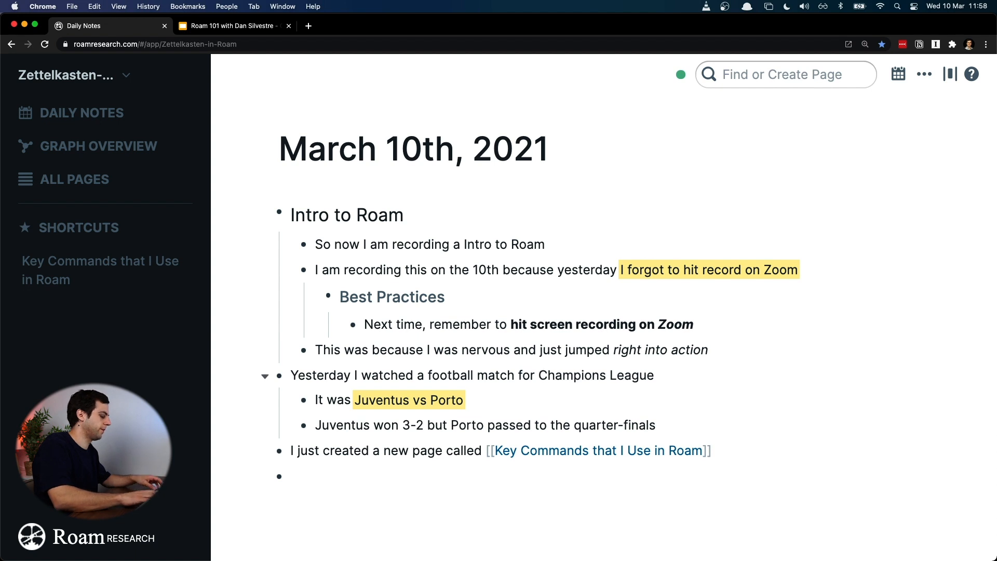
# Step: Search the graph for "Champions League"
pyautogui.press('super+u')
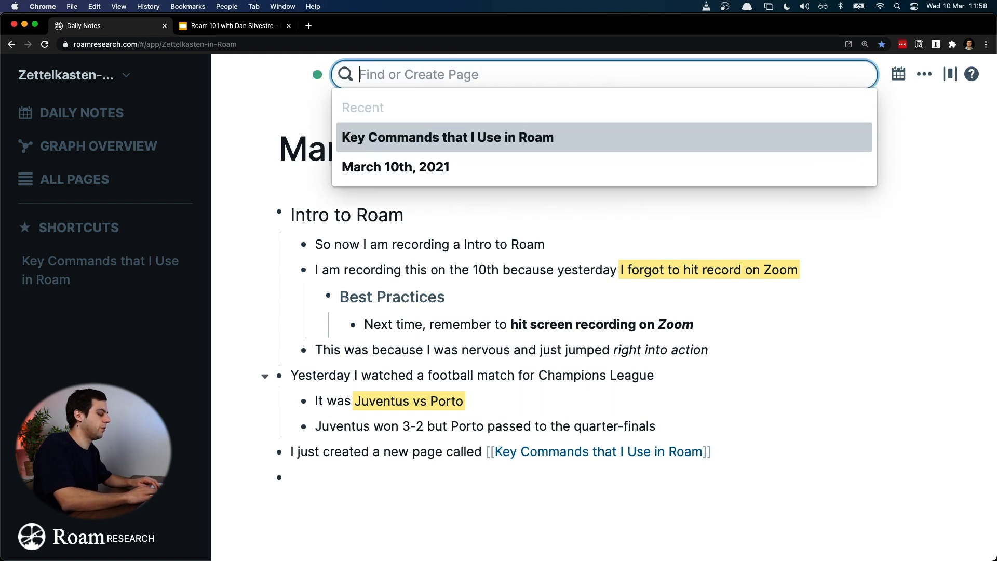
pyautogui.write('Champions ')
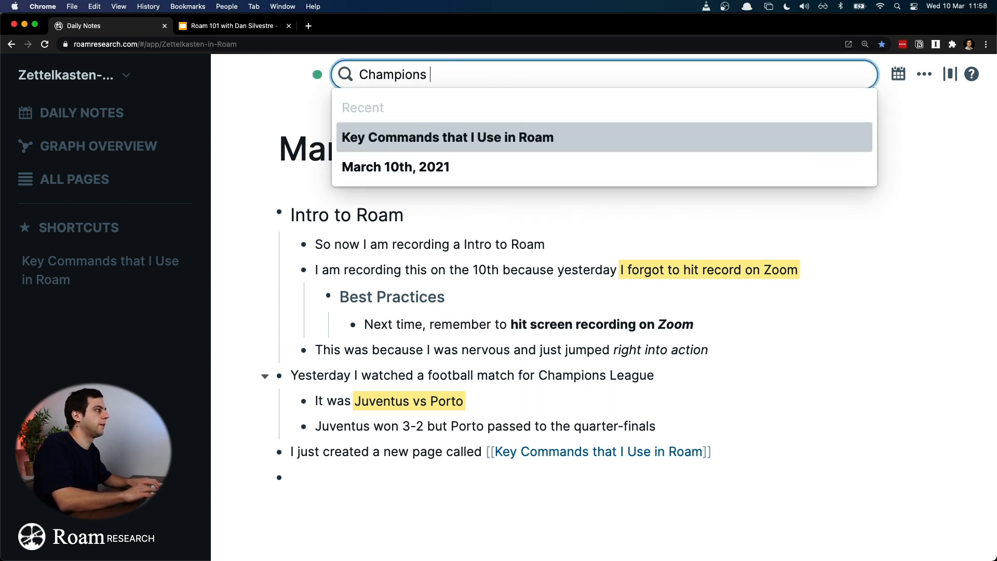
pyautogui.write('League')
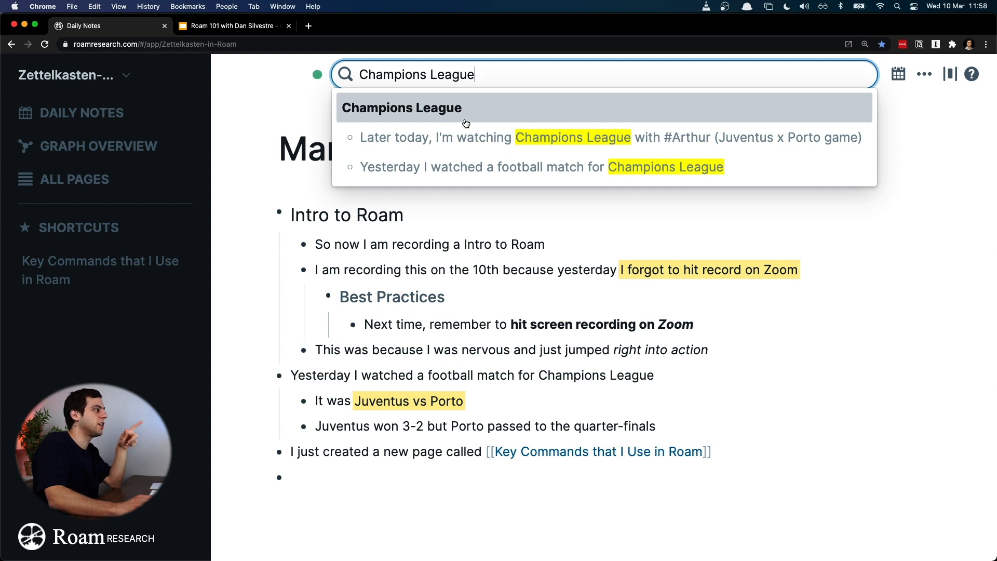
# Step: Turn "Champions League" in the football match block into a page link with double square brackets
pyautogui.click(638, 375)
pyautogui.press('Left')
pyautogui.press('Left')
pyautogui.press('Left')
pyautogui.press('Left')
pyautogui.press('Left')
pyautogui.press('Left')
pyautogui.press('Left')
pyautogui.press('Left')
pyautogui.press('Left')
pyautogui.press('Left')
pyautogui.press('Left')
pyautogui.press('shift+super+Right')
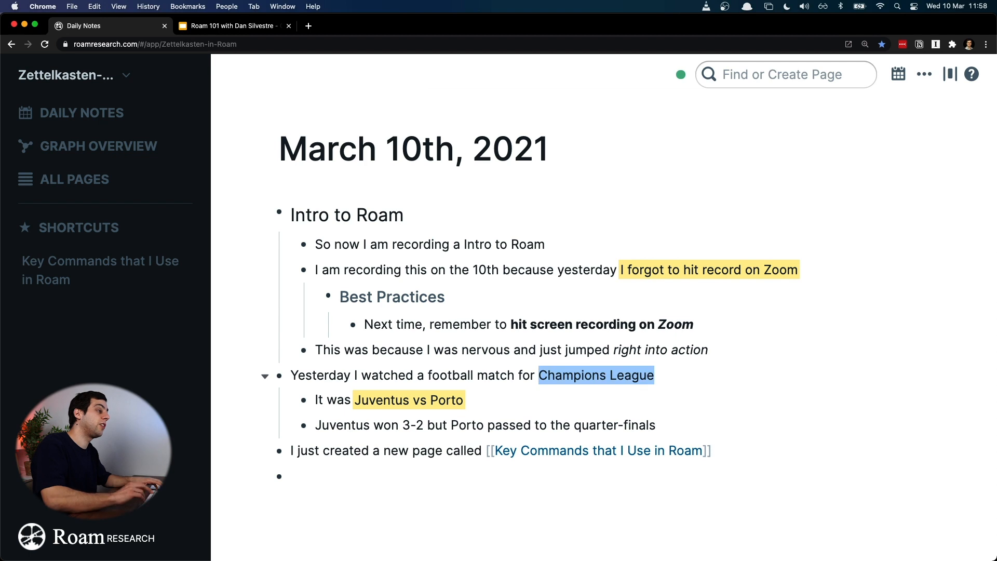
pyautogui.write('[[')
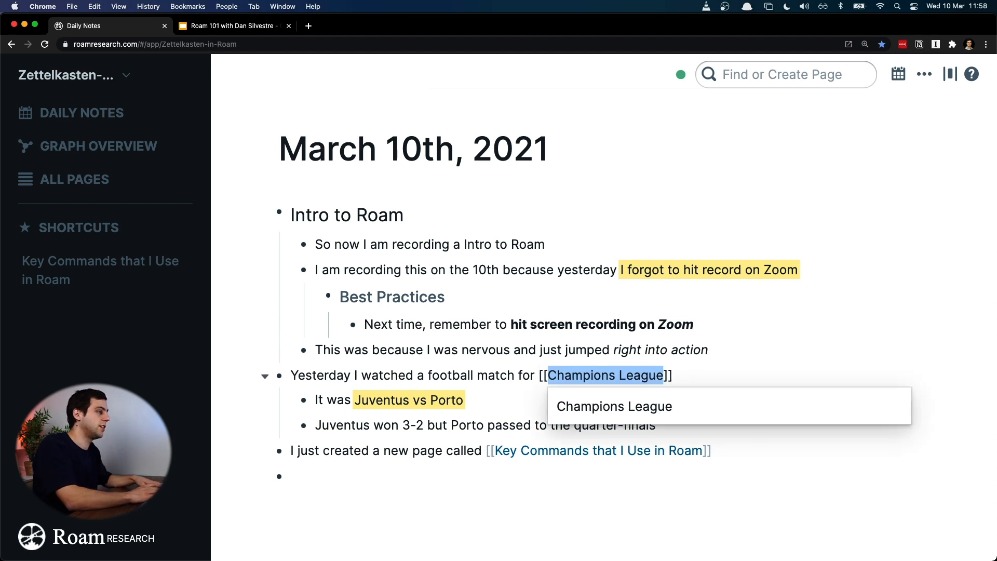
pyautogui.press('Escape')
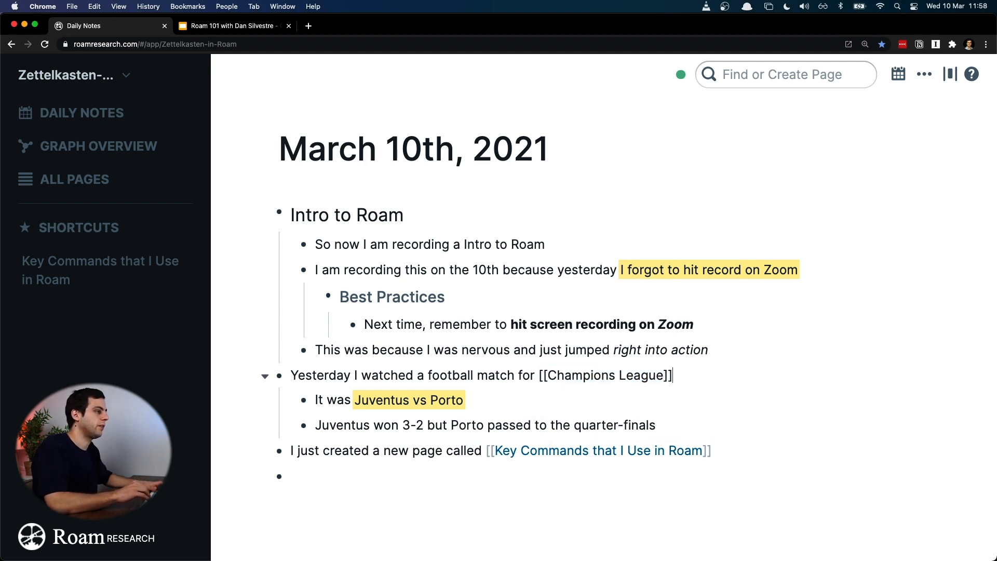
pyautogui.click(606, 414)
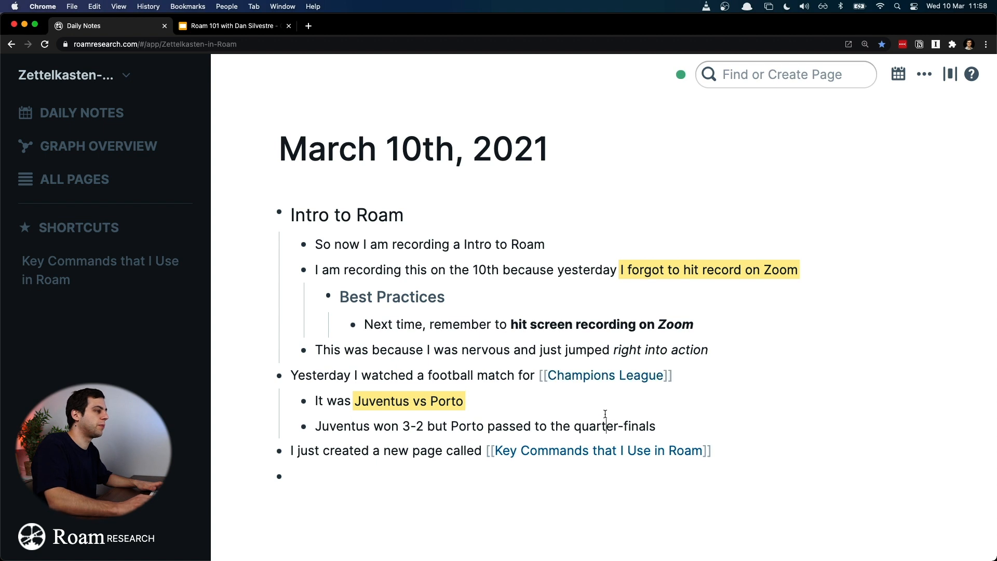
# Step: Open the linked Champions League page to view its linked references, then go back to the daily notes
pyautogui.click(611, 382)
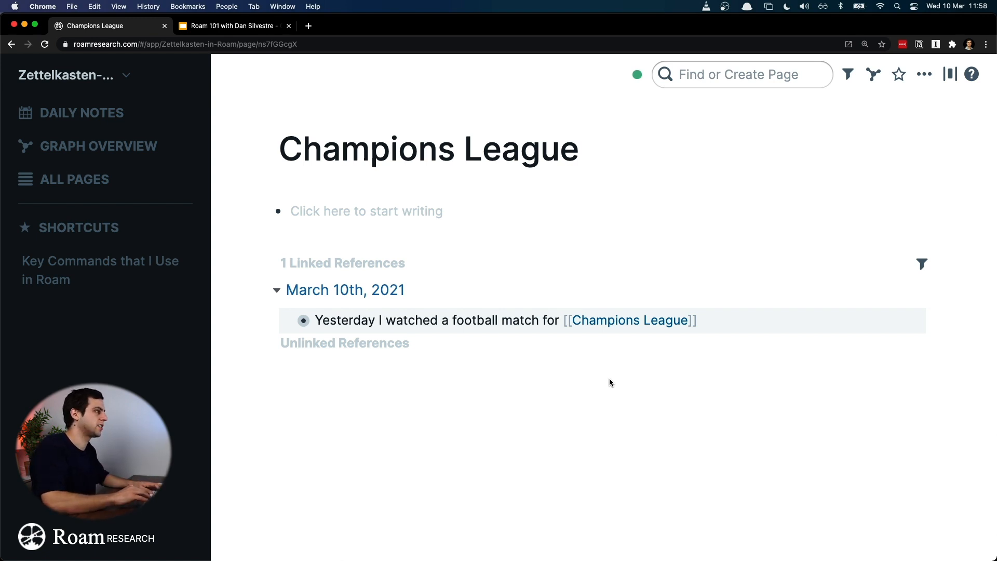
pyautogui.press('super+bracketleft')
pyautogui.click(690, 380)
pyautogui.hotkey('shift', 'Left')
pyautogui.hotkey('shift', 'Left')
pyautogui.hotkey('shift', 'Left')
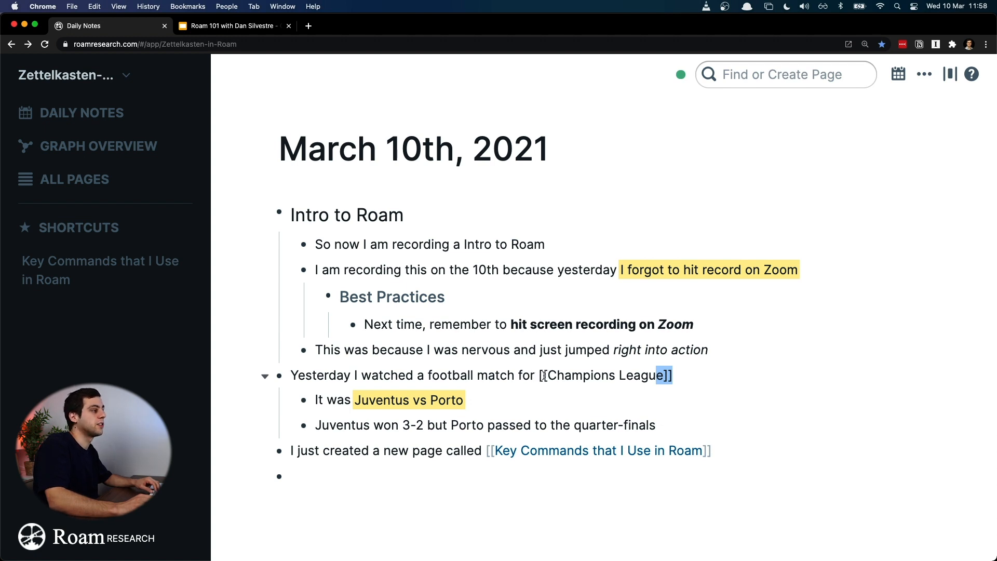
# Step: Remove the bold and italic formatting marks from the "hit screen recording on Zoom" text under Best Practices
pyautogui.click(664, 322)
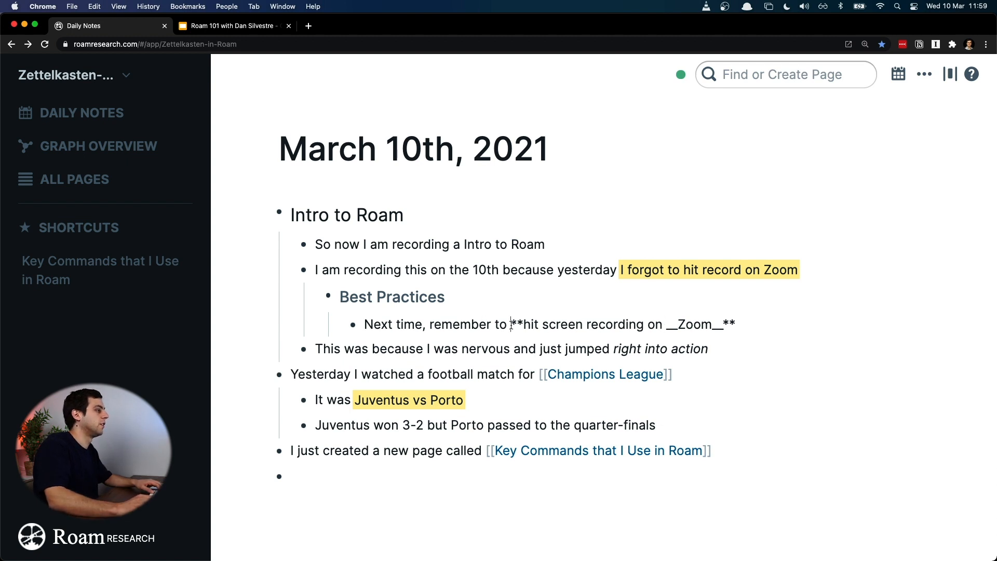
pyautogui.moveTo(511, 324); pyautogui.dragTo(523, 324)
pyautogui.press('BackSpace')
pyautogui.press('super+Right')
pyautogui.press('BackSpace')
pyautogui.press('BackSpace')
pyautogui.press('BackSpace')
pyautogui.press('BackSpace')
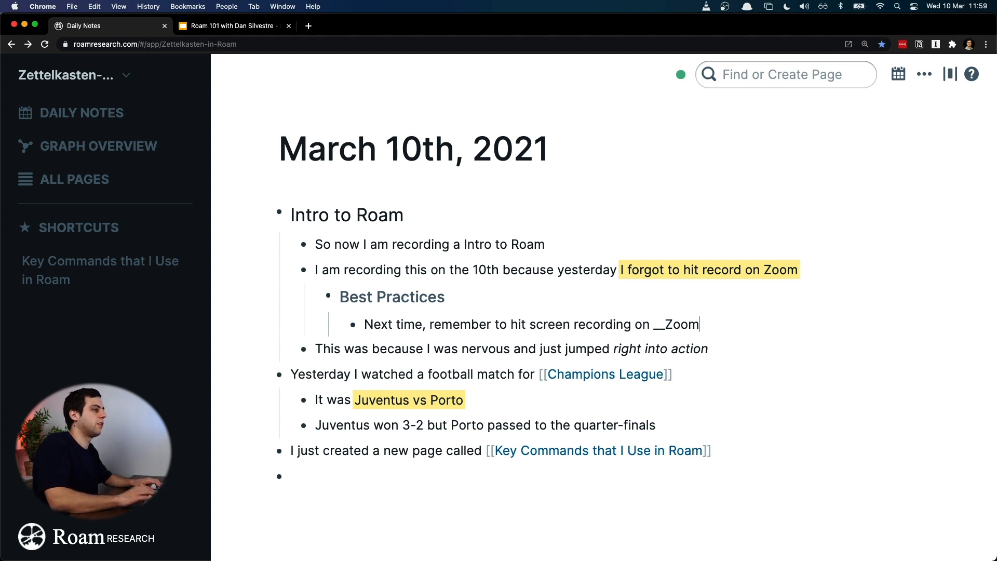
pyautogui.press('BackSpace')
pyautogui.press('BackSpace')
# Step: Turn "Zoom" in the block under Best Practices into a page link with double square brackets
pyautogui.hotkey('shift', 'alt', 'Right')
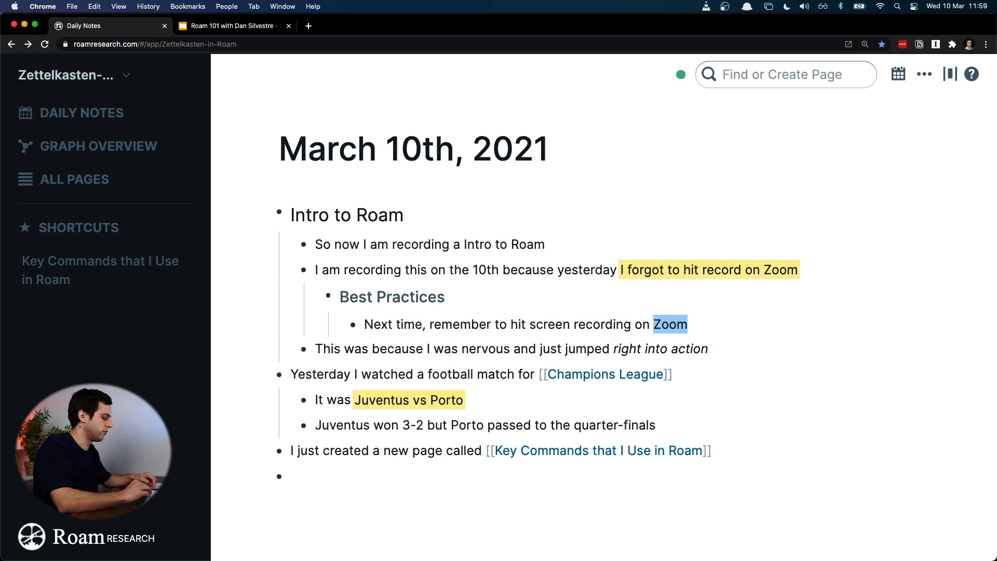
pyautogui.write('[[')
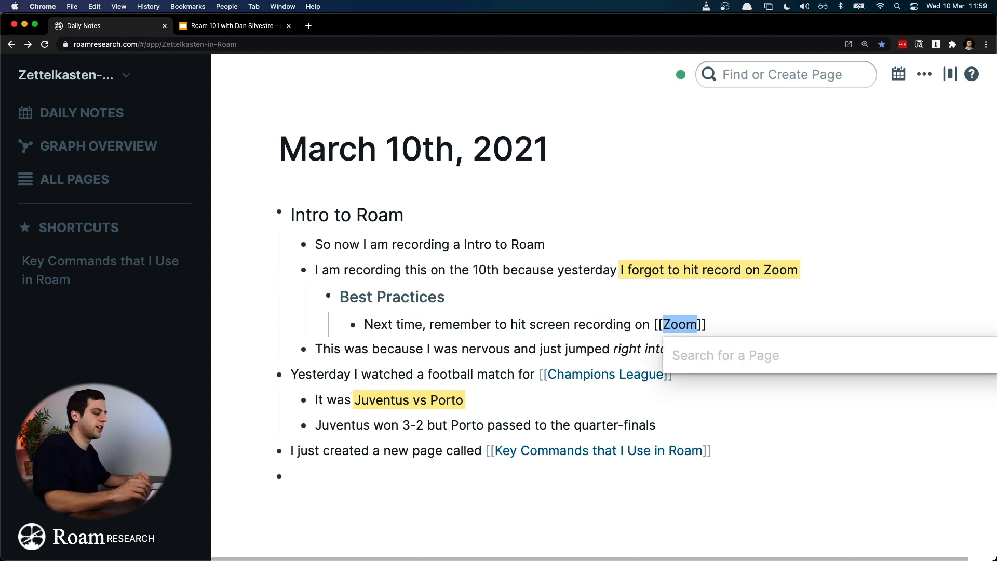
pyautogui.press('Right')
pyautogui.press('Right')
pyautogui.press('Right')
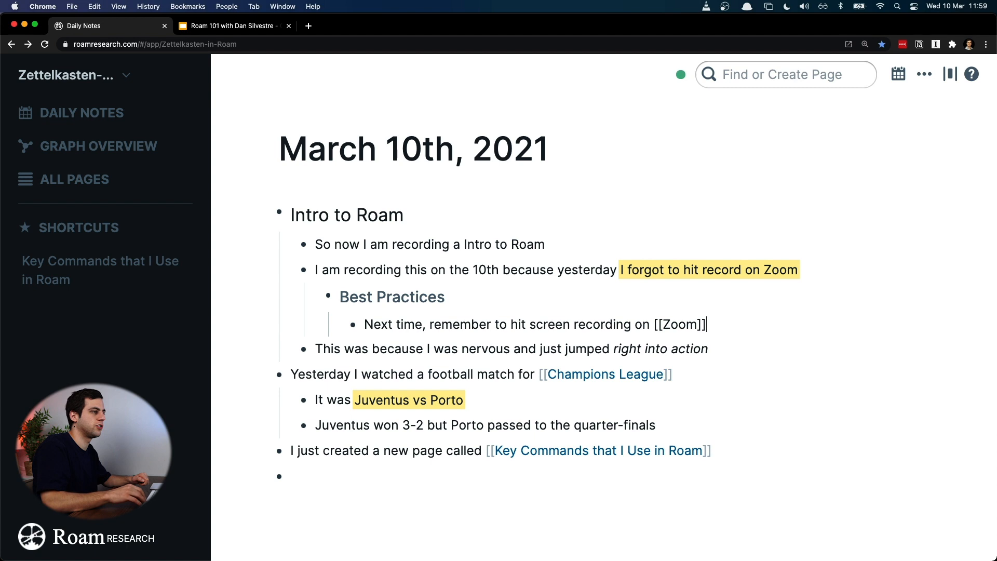
# Step: Open the linked Zoom page to view its linked references, then go back to the daily notes
pyautogui.click(512, 345)
pyautogui.click(660, 326)
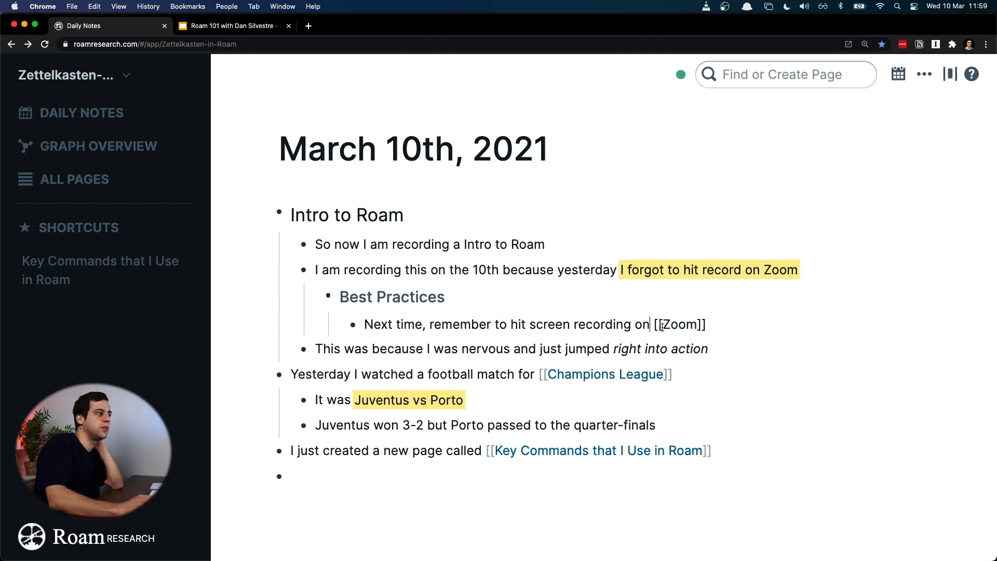
pyautogui.click(682, 327)
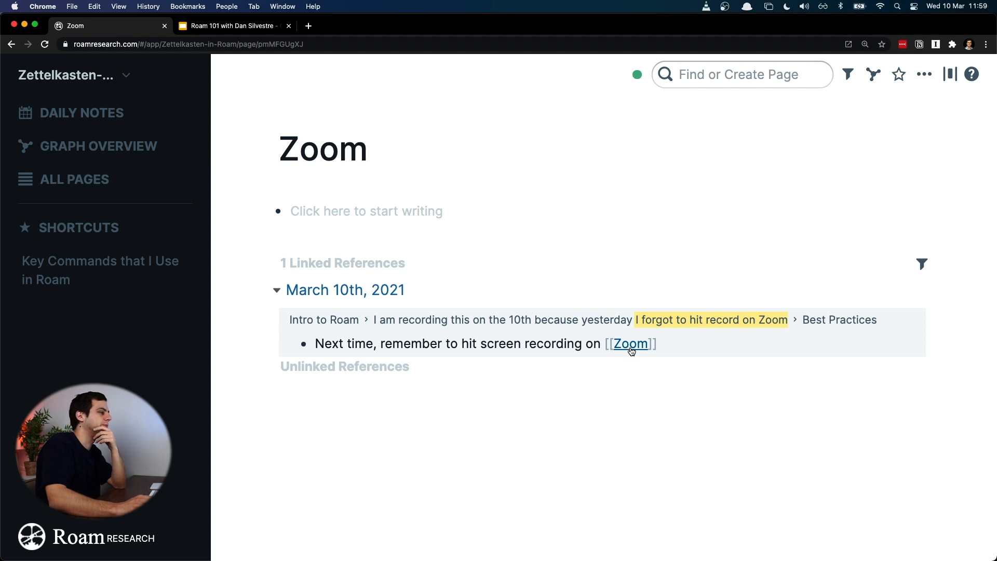
pyautogui.press('super+bracketleft')
pyautogui.click(581, 392)
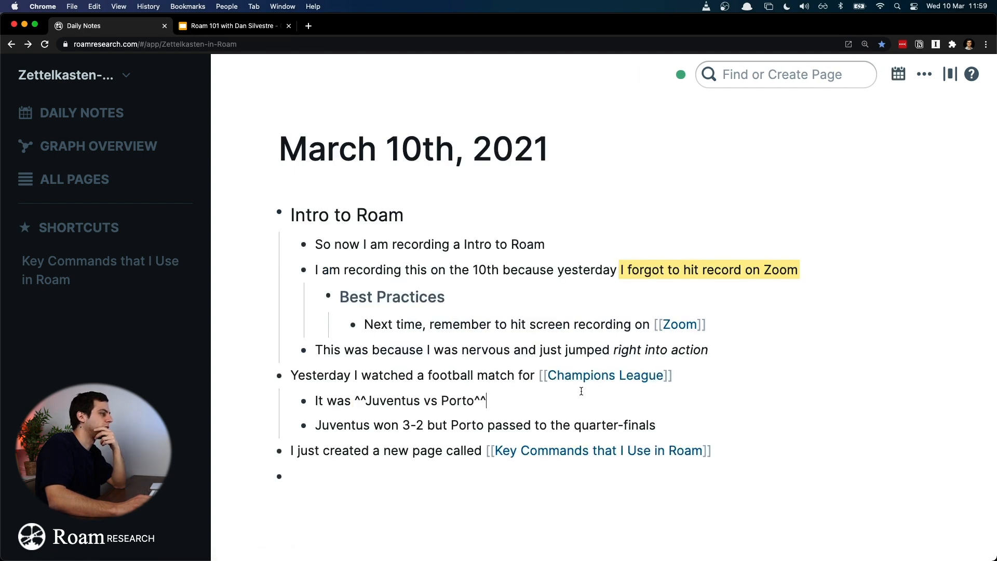
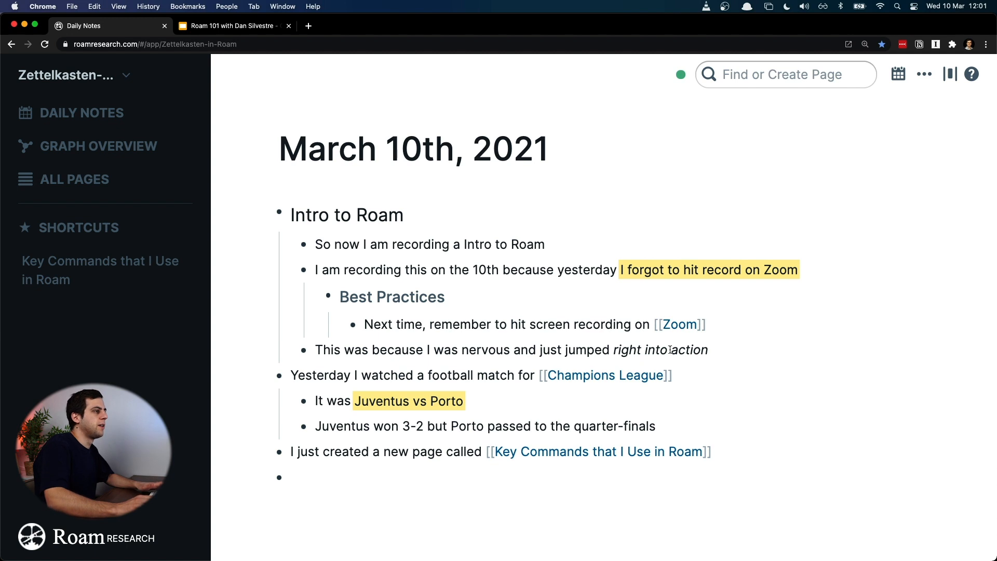
# Step: Open the linked Zoom page, expand its unlinked references to examine them, and return to the daily notes
pyautogui.click(791, 275)
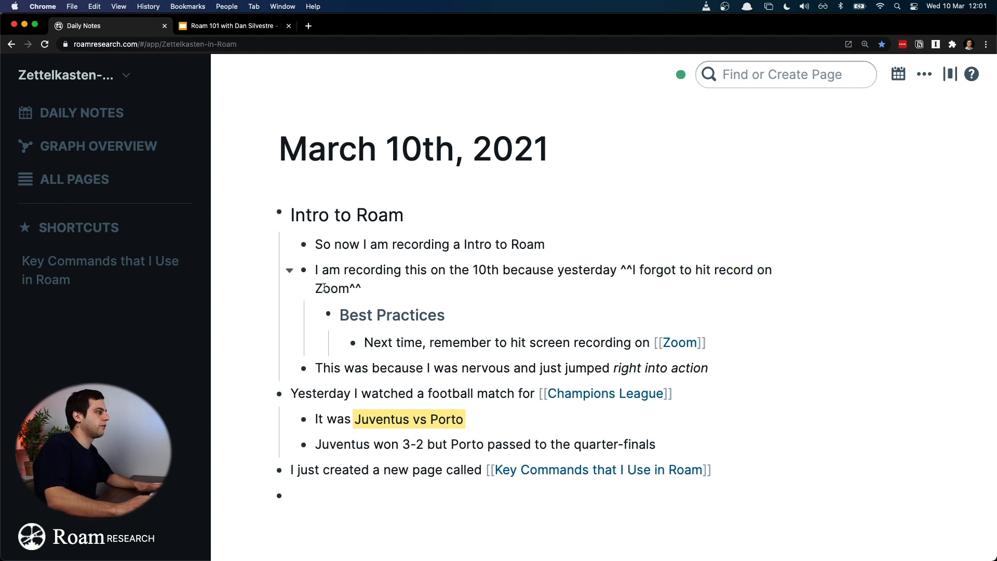
pyautogui.click(680, 343)
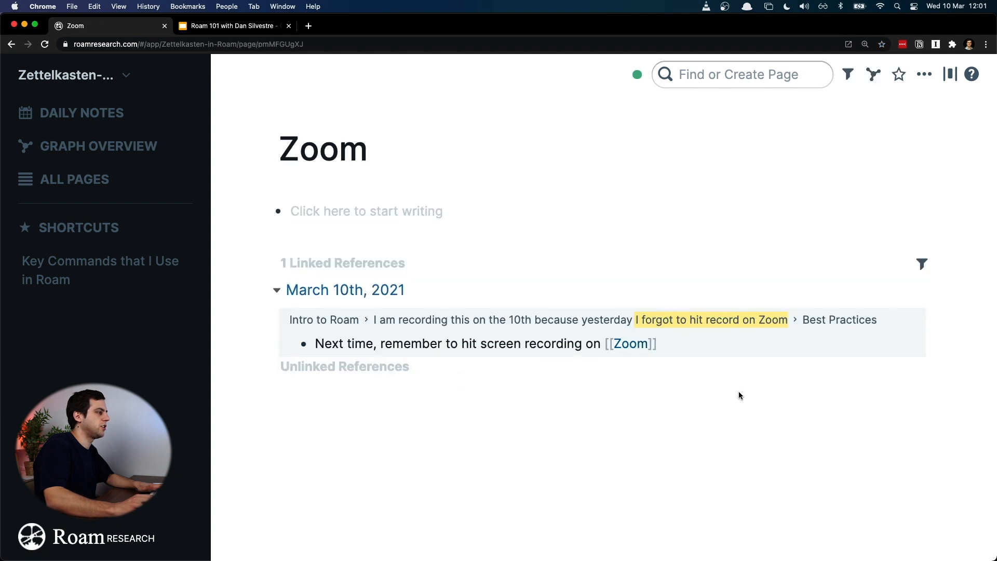
pyautogui.click(270, 368)
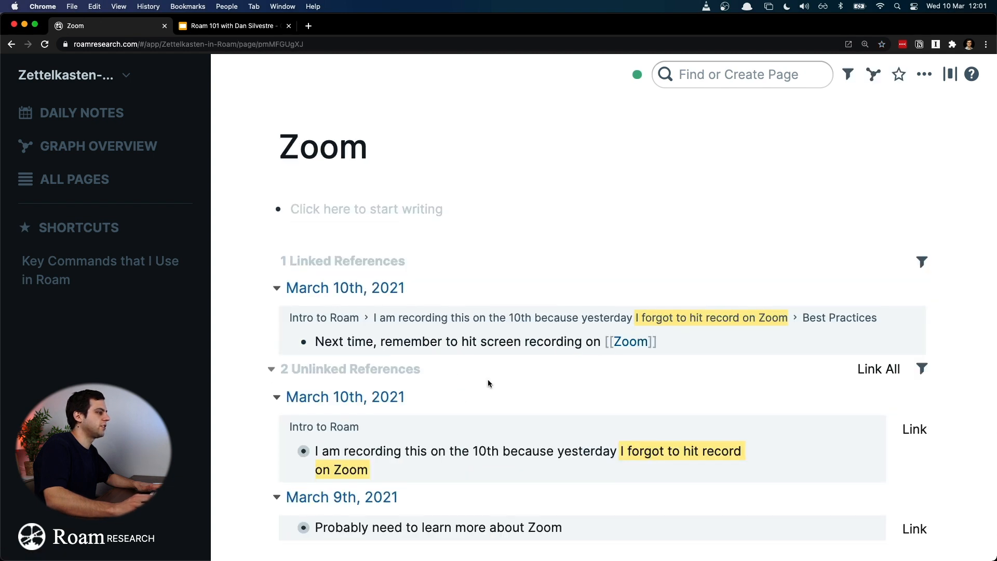
pyautogui.scroll(-1, 489, 384)
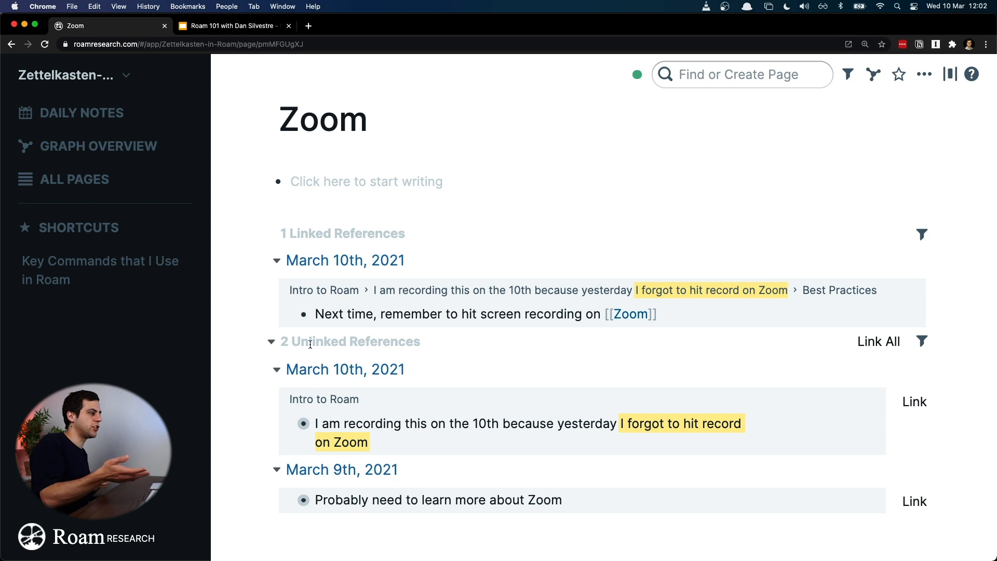
pyautogui.click(98, 114)
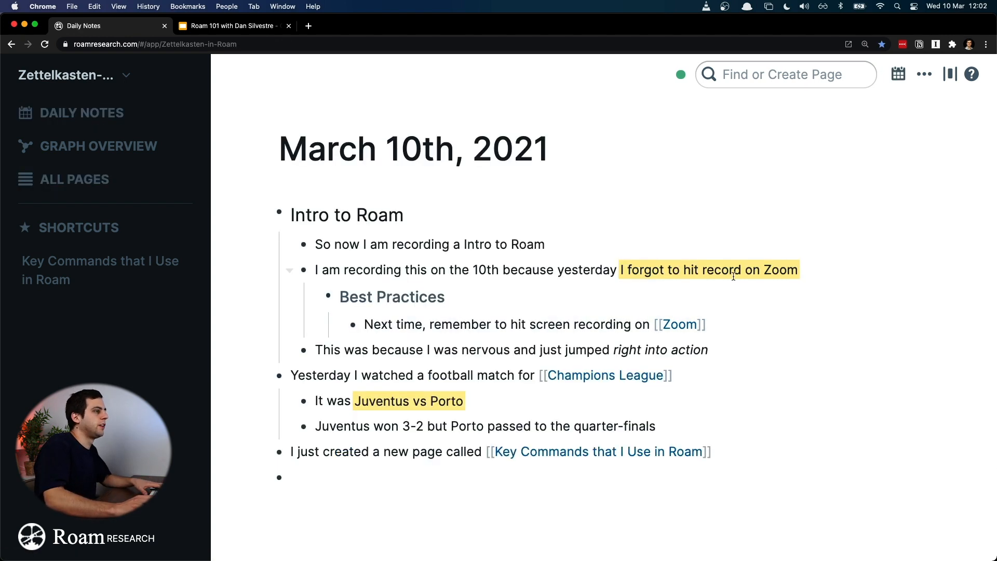
# Step: Replace "Zoom" with "the call" in the highlighted "I forgot to hit record on" text under Intro to Roam
pyautogui.click(761, 270)
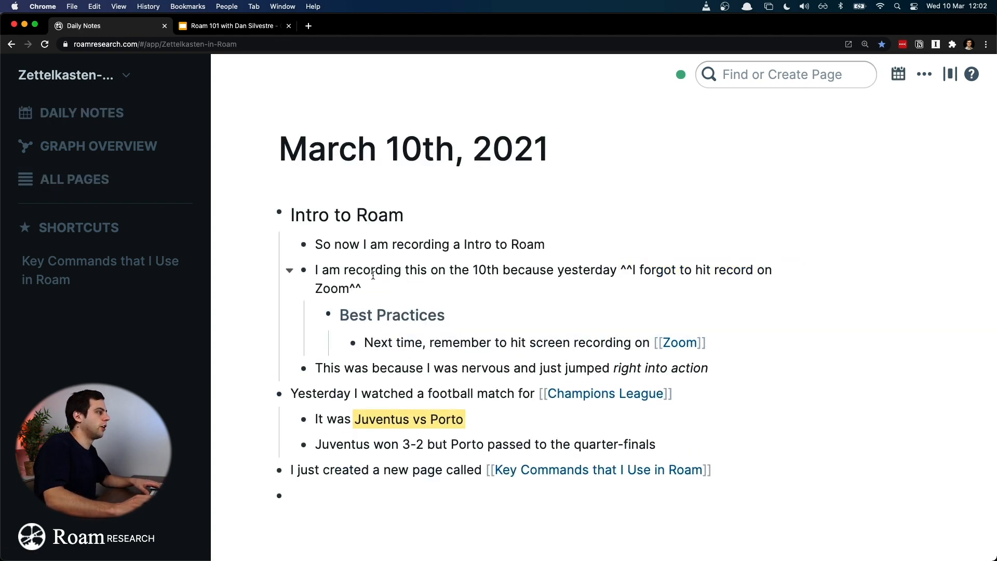
pyautogui.doubleClick(320, 290)
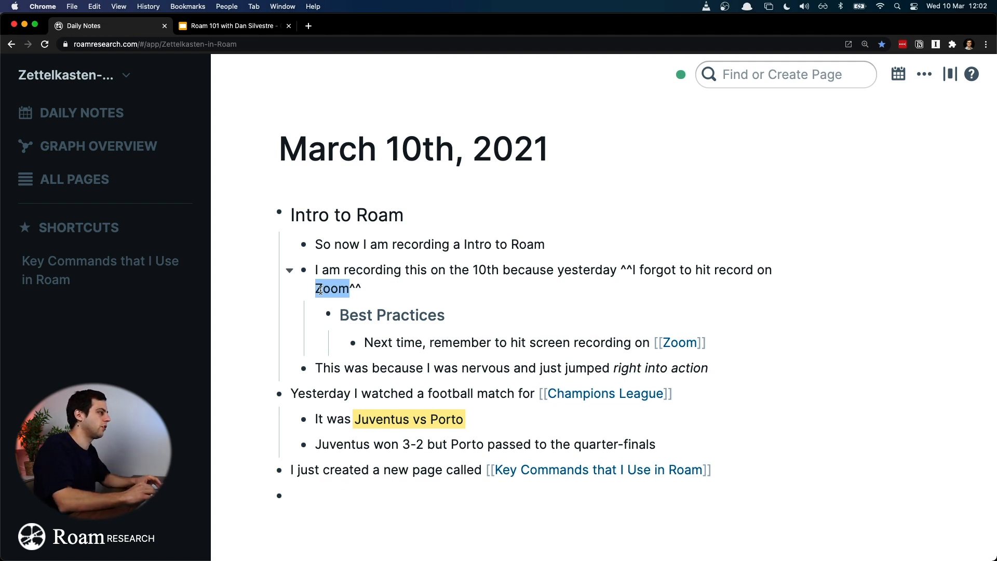
pyautogui.write('the call')
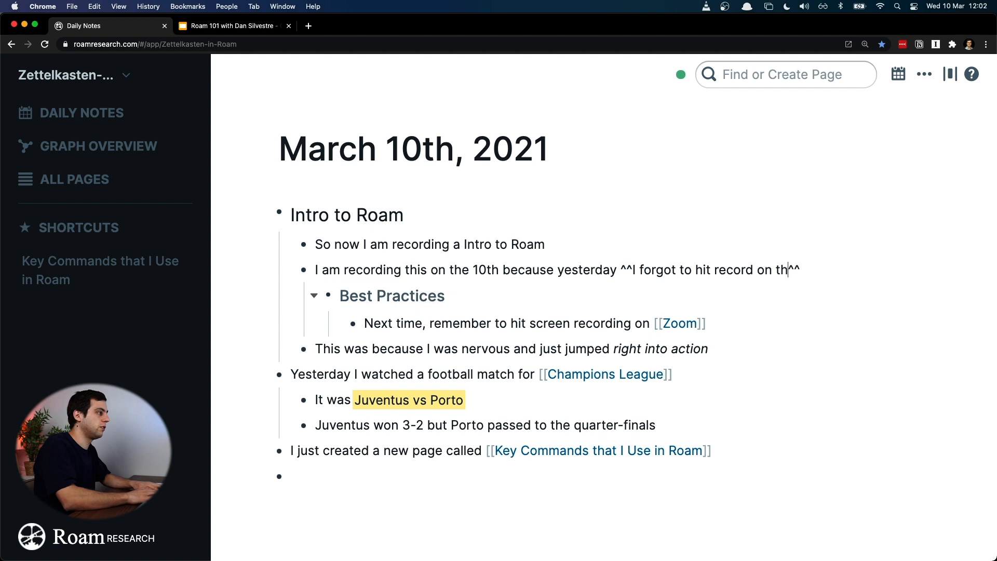
pyautogui.click(651, 321)
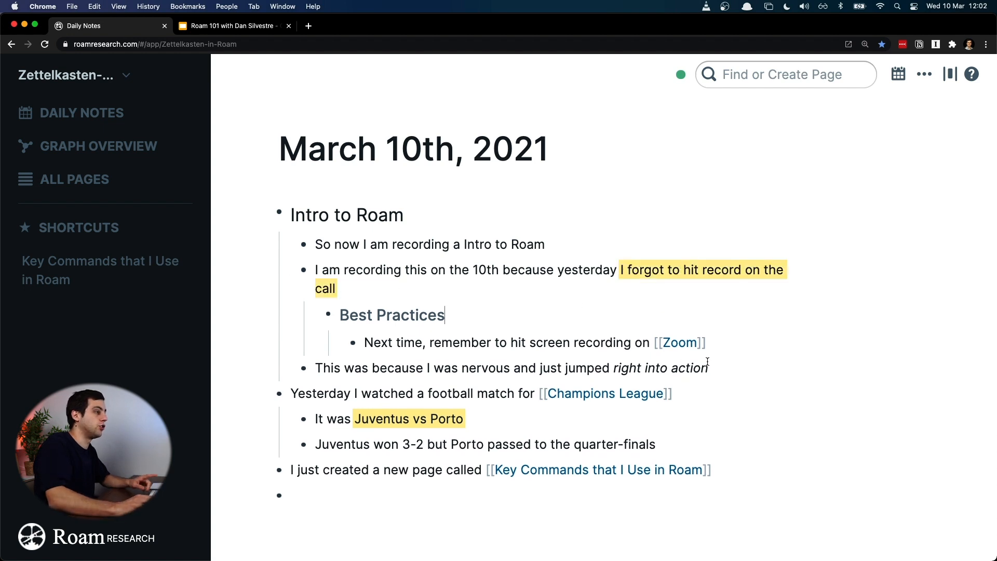
# Step: Reopen the linked Zoom page, expand the March 9th block in its unlinked references, and go back to the daily notes
pyautogui.click(686, 343)
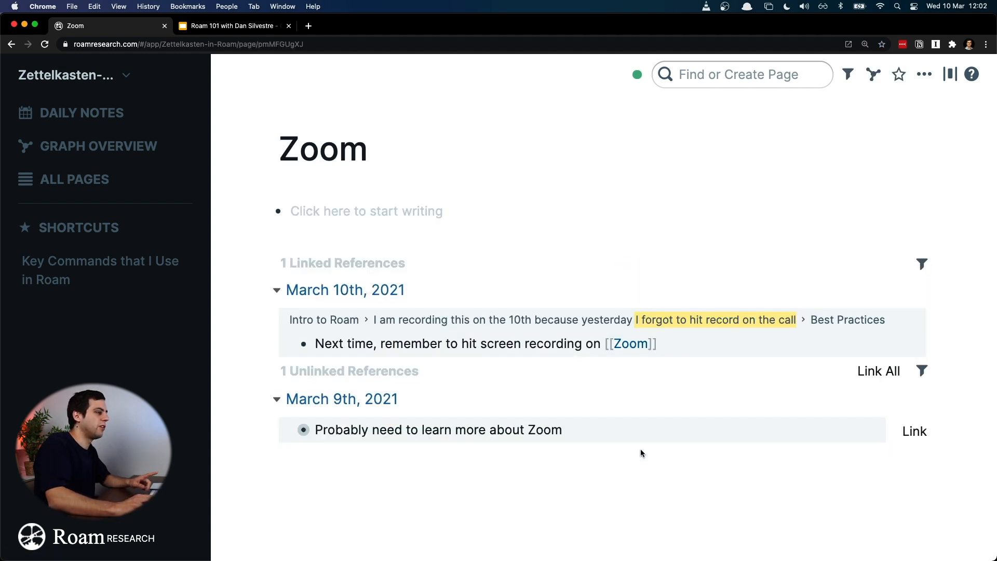
pyautogui.click(290, 433)
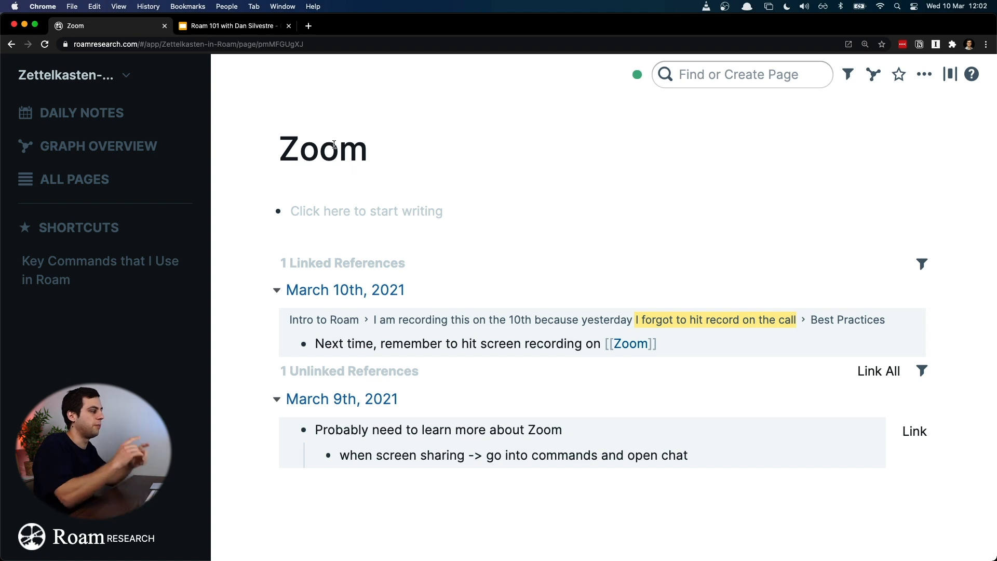
pyautogui.press('super+bracketleft')
# Step: Change "call" to "Zoom" in the highlighted "I forgot to hit record on the" text
pyautogui.click(481, 283)
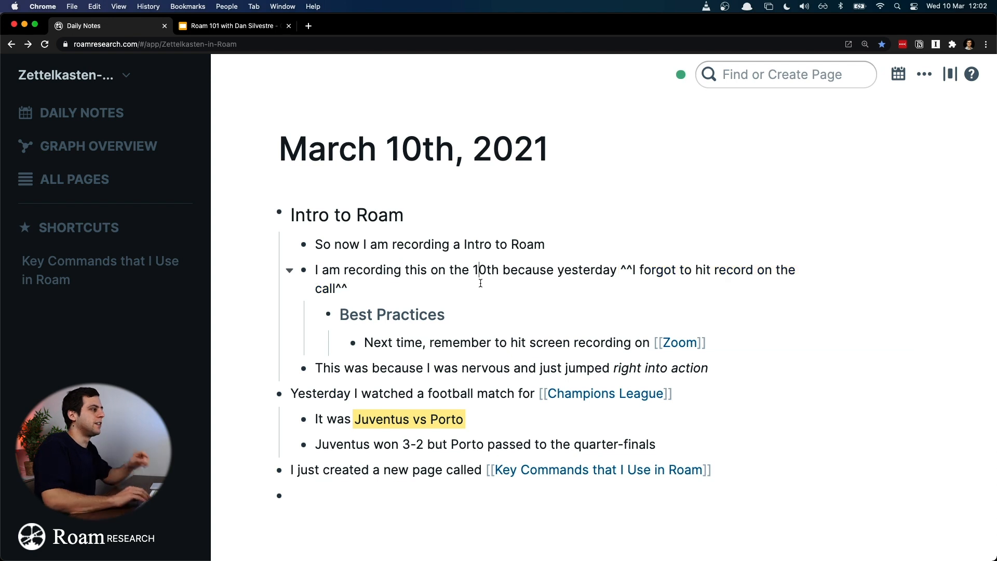
pyautogui.press('Up')
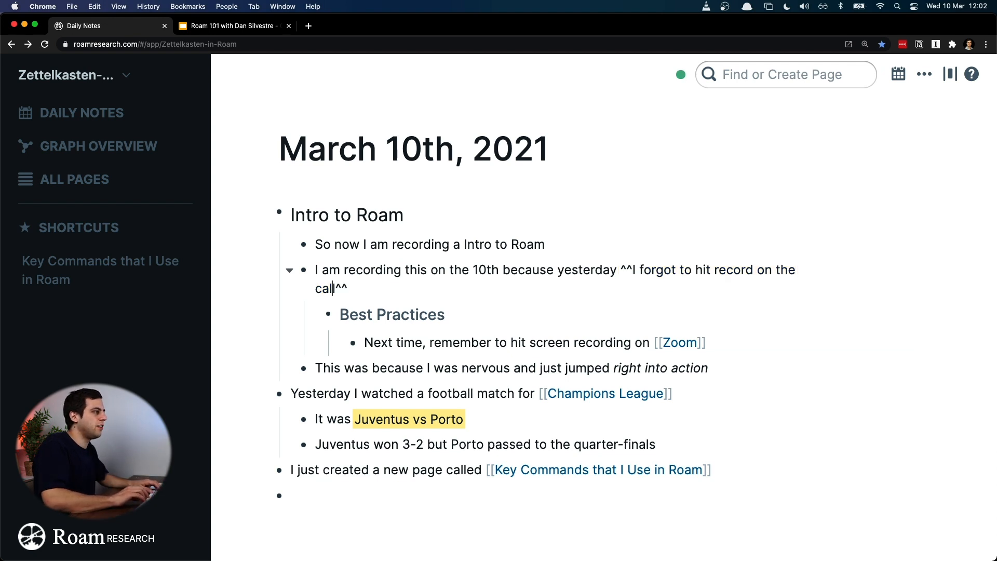
pyautogui.hotkey('alt', 'shift', 'Left')
pyautogui.write('Zoom')
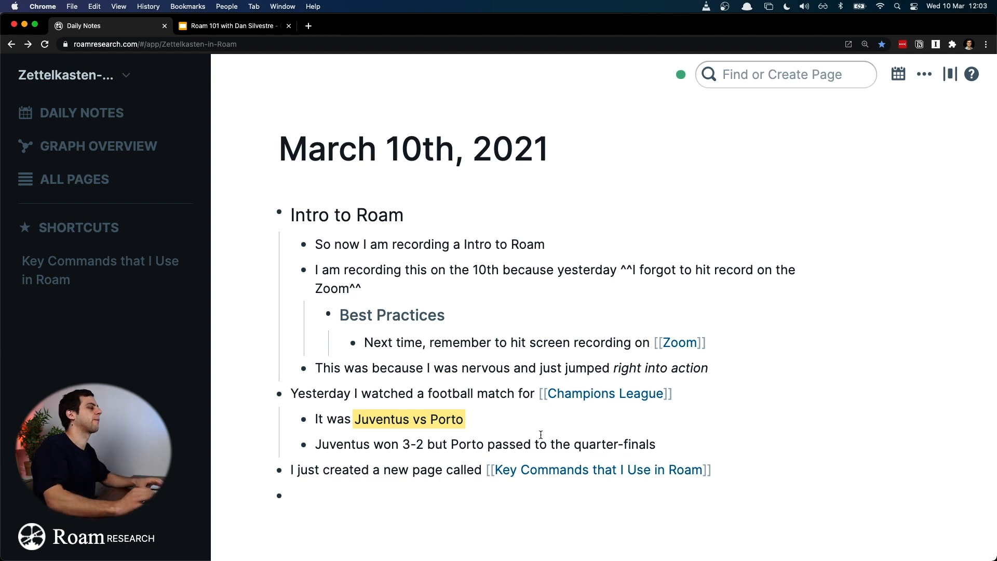
# Step: Replace the double square brackets around "Zoom" under Best Practices with a hashtag, making it #Zoom
pyautogui.click(541, 399)
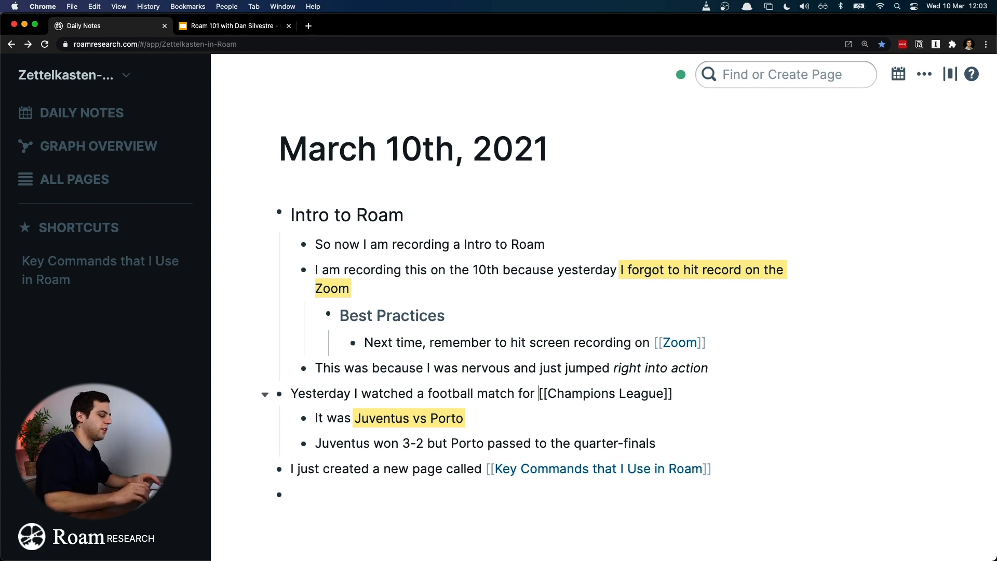
pyautogui.press('Up')
pyautogui.press('Up')
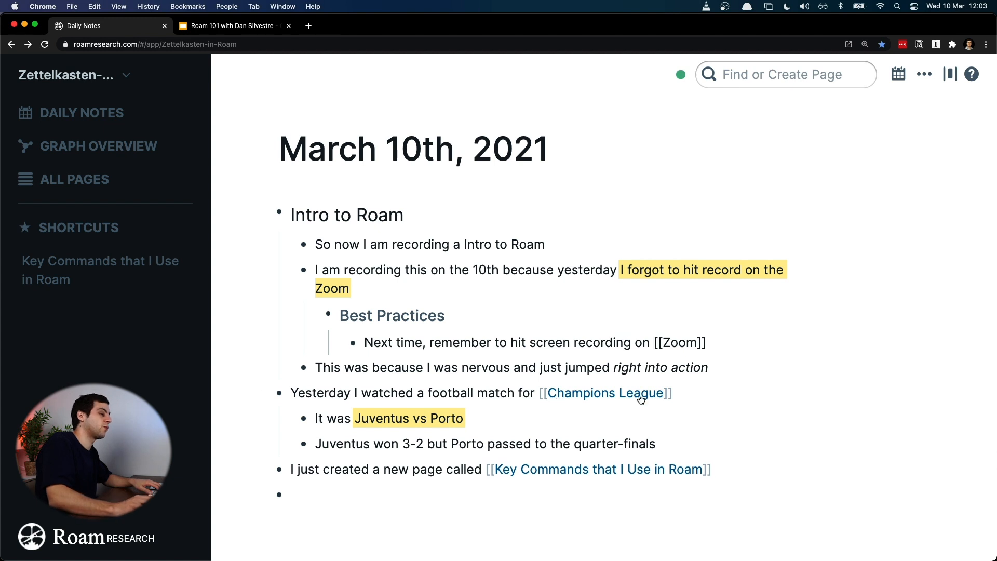
pyautogui.click(680, 390)
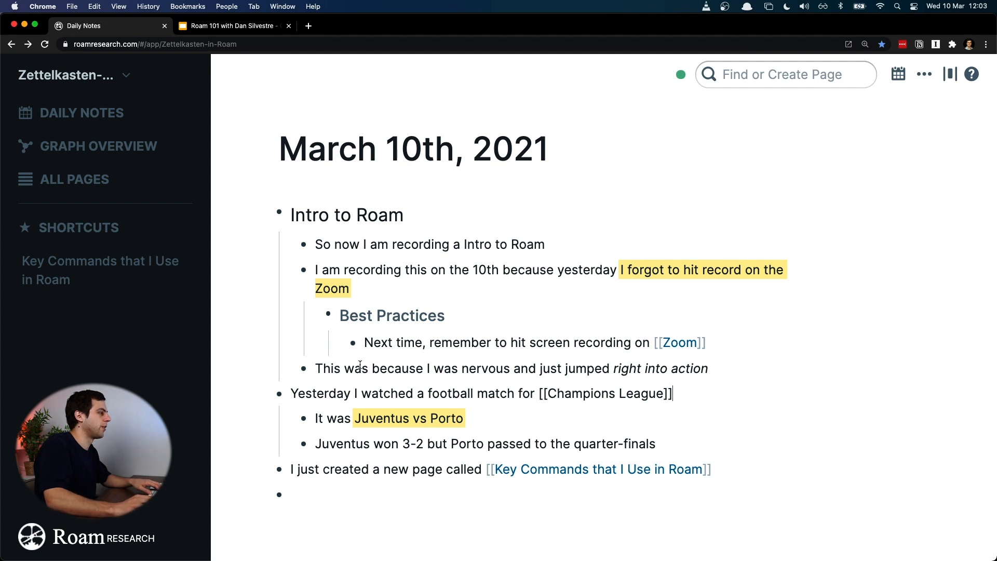
pyautogui.click(540, 393)
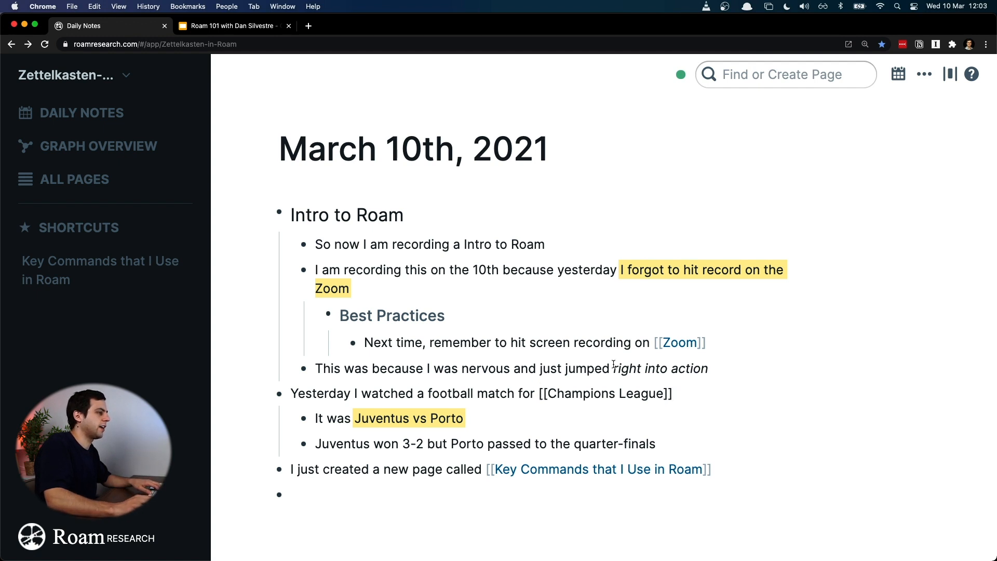
pyautogui.click(652, 340)
pyautogui.press('BackSpace')
pyautogui.press('BackSpace')
pyautogui.press('BackSpace')
pyautogui.press('BackSpace')
pyautogui.press('Left')
pyautogui.press('Left')
pyautogui.press('Left')
pyautogui.press('Left')
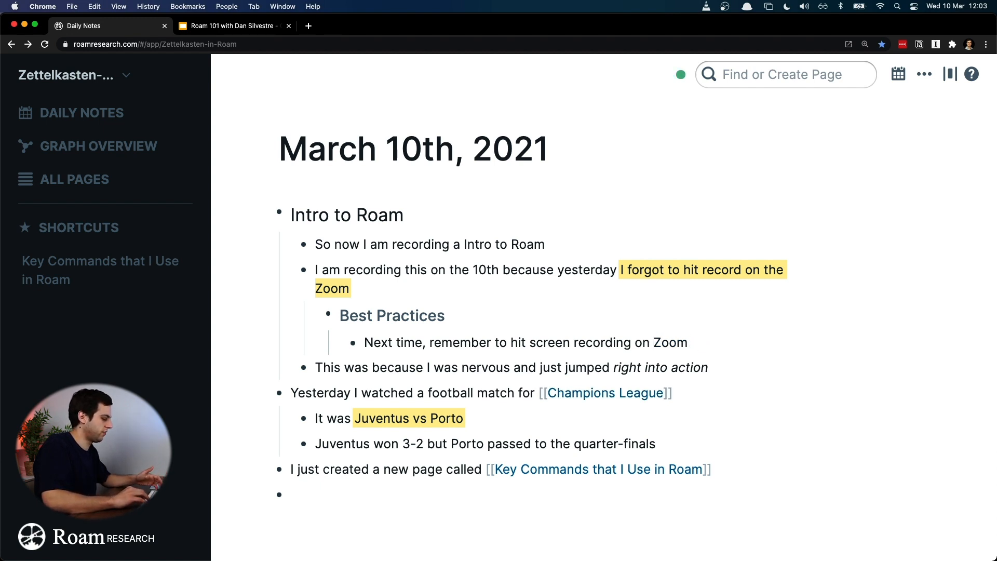
pyautogui.write('#')
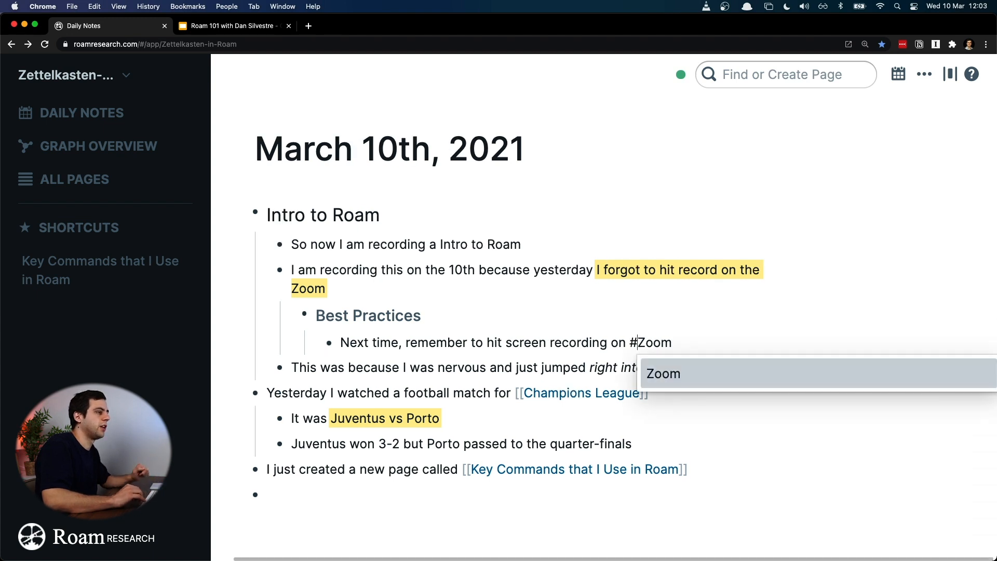
pyautogui.press('Escape')
# Step: Open the page behind the #Zoom tag, collapse its March 10th unlinked references, and go back to the daily notes
pyautogui.click(745, 392)
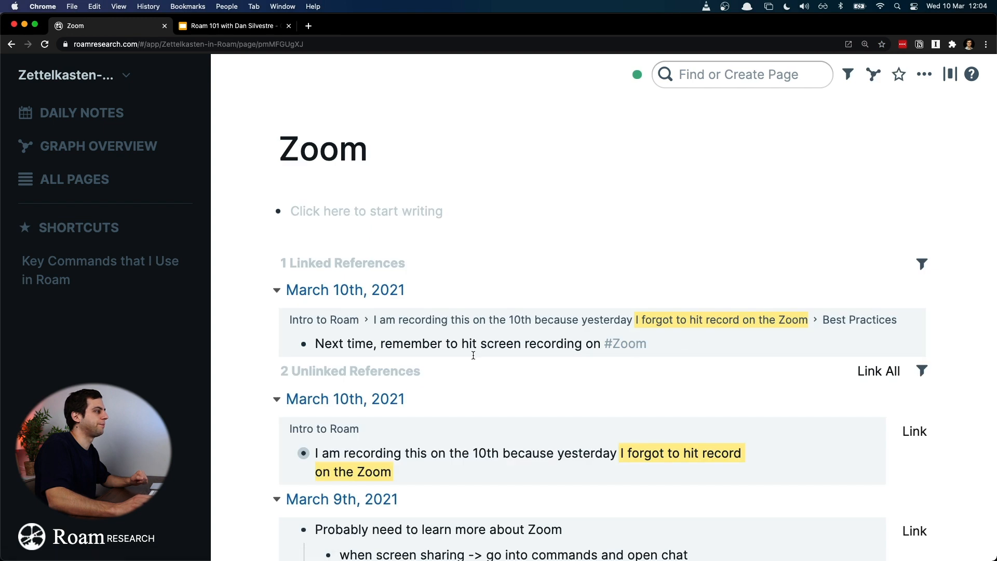
pyautogui.click(277, 399)
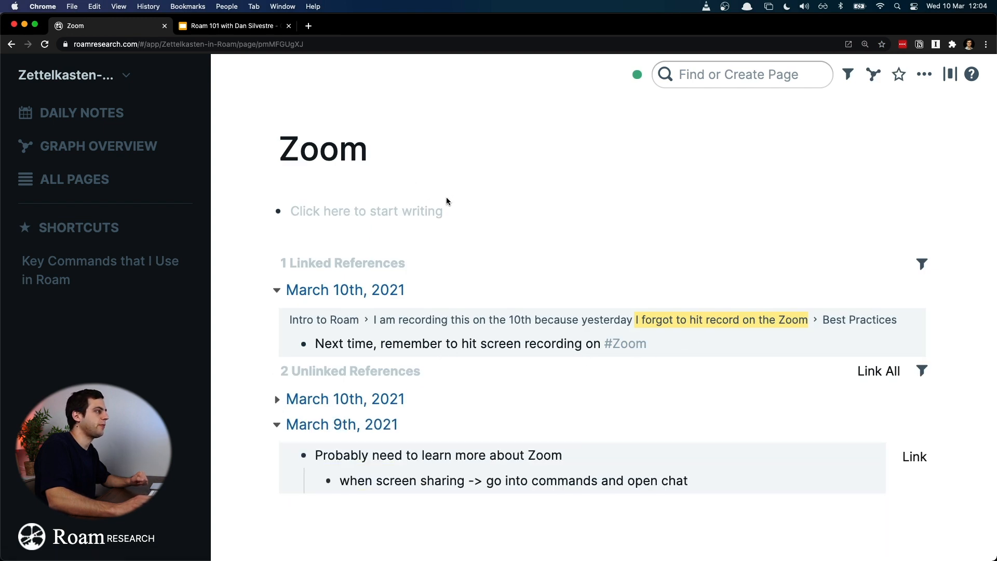
pyautogui.press('super+bracketleft')
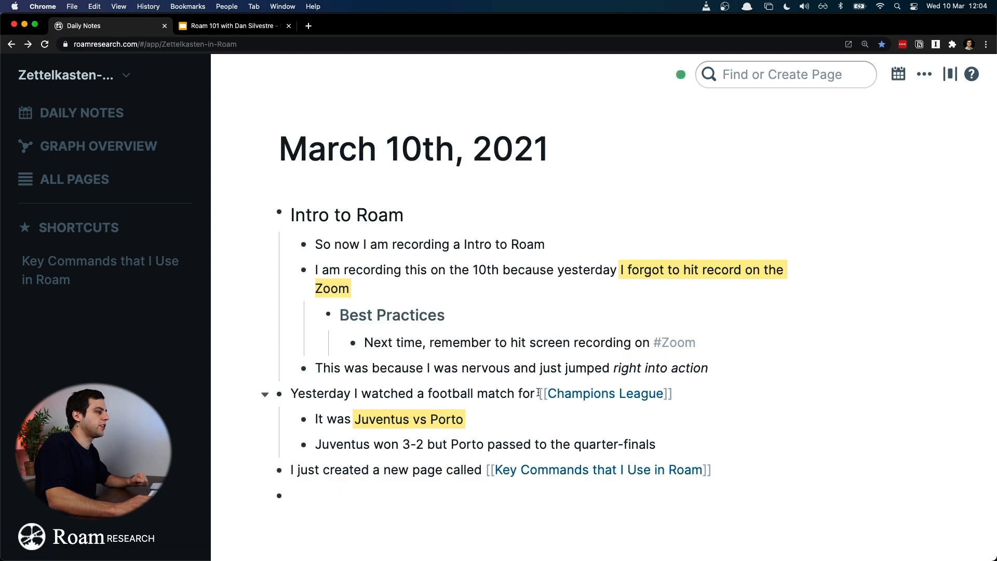
# Step: Replace the double square brackets around "Champions League" in the football match block with a leading hashtag
pyautogui.click(533, 396)
pyautogui.press('BackSpace')
pyautogui.press('super+Right')
pyautogui.press('BackSpace')
pyautogui.press('BackSpace')
pyautogui.press('Up')
pyautogui.press('Up')
pyautogui.press('Down')
pyautogui.press('Left')
pyautogui.press('Left')
pyautogui.press('Left')
pyautogui.press('Left')
pyautogui.press('Left')
pyautogui.press('Left')
pyautogui.press('Left')
pyautogui.press('Left')
pyautogui.press('Left')
pyautogui.press('Left')
pyautogui.press('Left')
pyautogui.press('Left')
pyautogui.press('Left')
pyautogui.press('Left')
pyautogui.press('Left')
pyautogui.press('Left')
pyautogui.write('#')
pyautogui.press('Escape')
pyautogui.press('Escape')
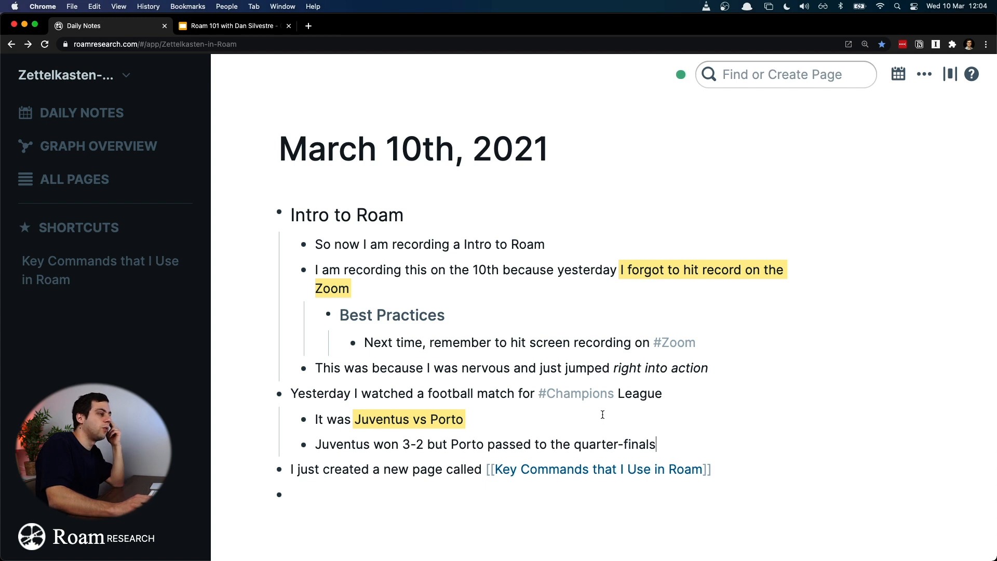
# Step: Open the #Champions tag's page and compare Champions with Champions League in the graph overview before returning to the daily notes
pyautogui.click(601, 395)
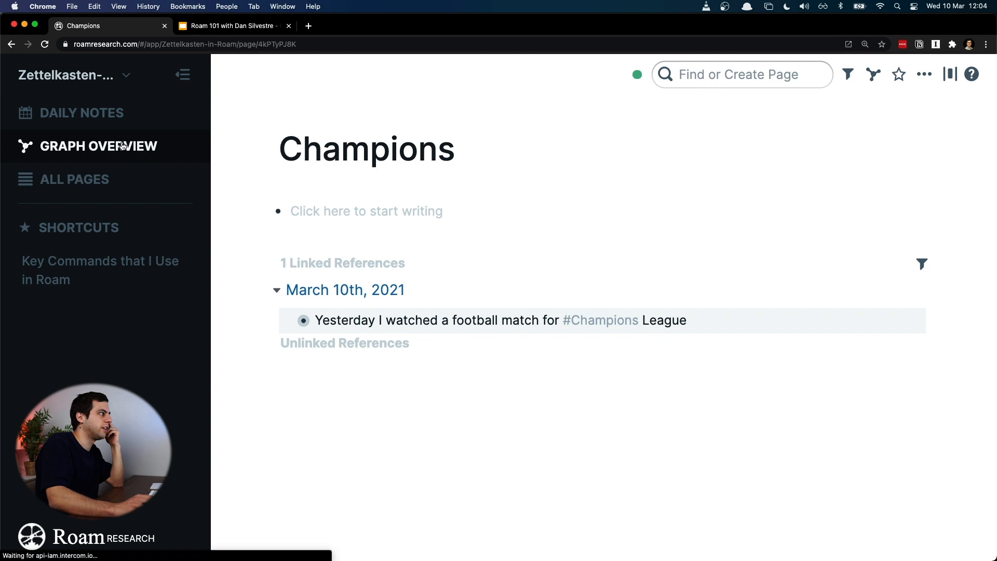
pyautogui.click(99, 146)
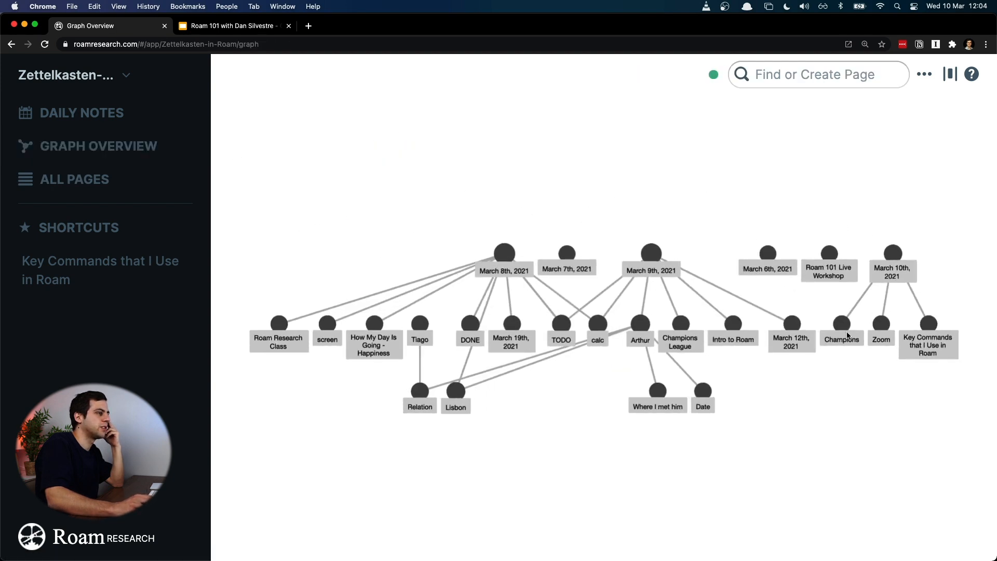
pyautogui.click(679, 328)
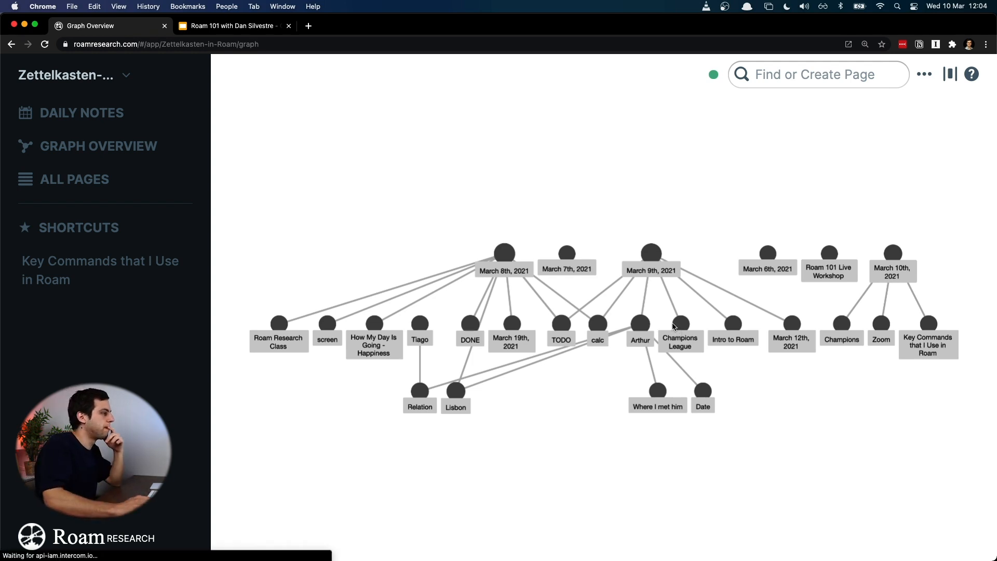
pyautogui.hotkey('ctrl', 'shift', 'd')
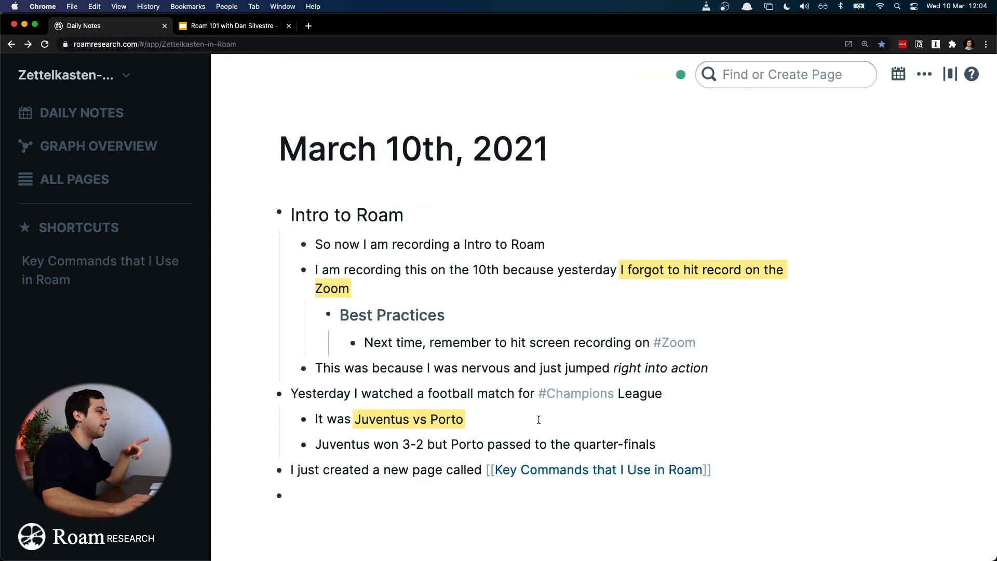
# Step: Remove the hashtag in front of "Champions League" in the football match block, leaving plain text
pyautogui.click(539, 398)
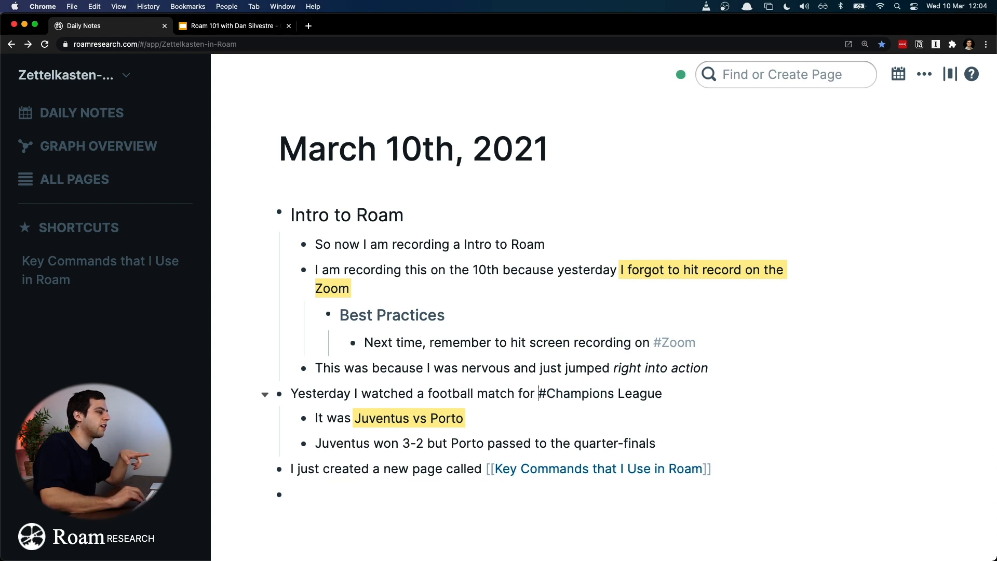
pyautogui.hotkey('shift', 'Left')
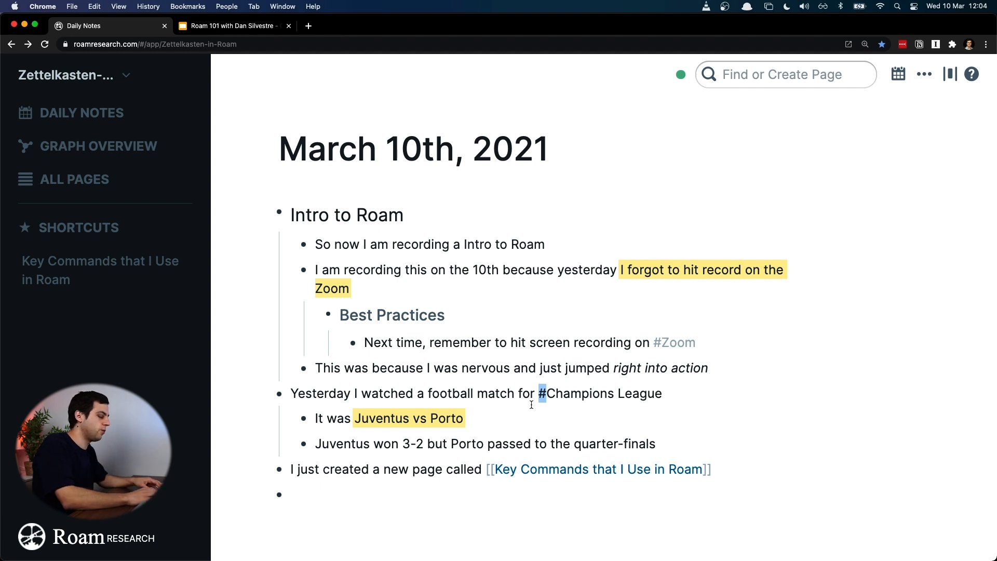
pyautogui.write('[[')
pyautogui.press('BackSpace')
pyautogui.press('Left')
pyautogui.press('Left')
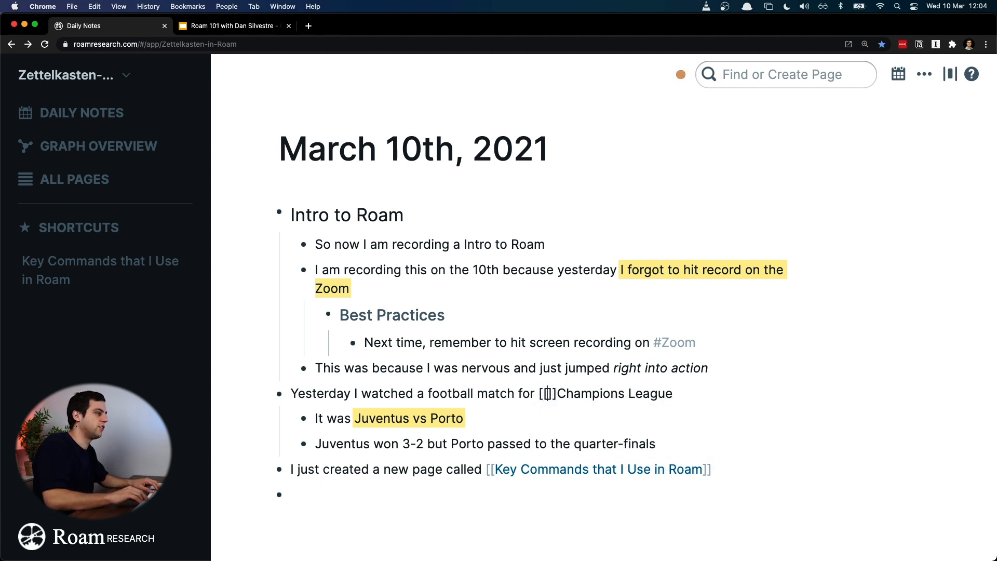
pyautogui.hotkey('shift', 'Right')
pyautogui.hotkey('shift', 'Right')
pyautogui.hotkey('shift', 'Right')
pyautogui.hotkey('shift', 'Right')
pyautogui.press('BackSpace')
pyautogui.press('Return')
pyautogui.press('shift+super+Right')
pyautogui.press('Left')
pyautogui.press('BackSpace')
pyautogui.press('shift+super+Right')
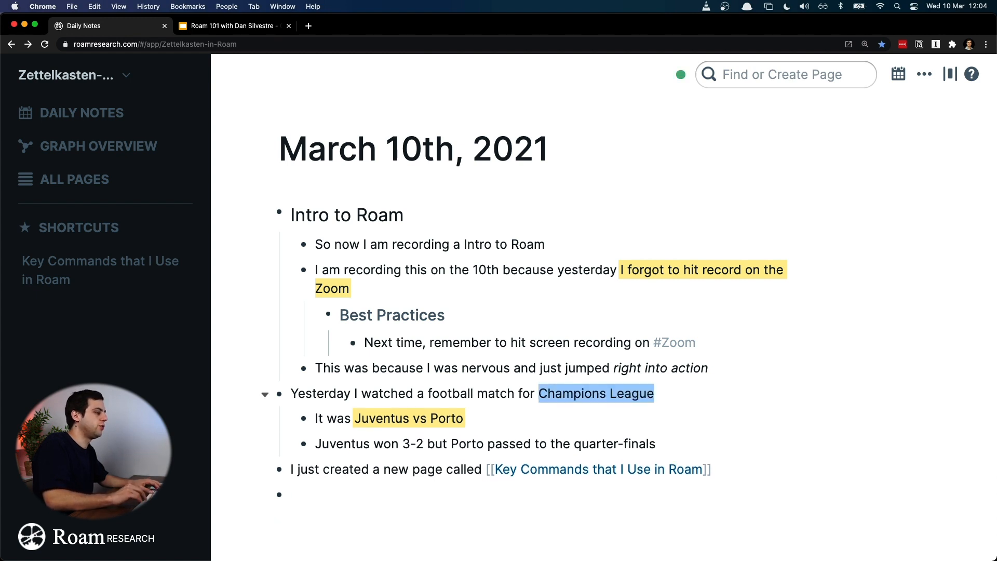
# Step: Turn the whole phrase "Champions League" into a page link with double square brackets
pyautogui.write('[[')
pyautogui.press('End')
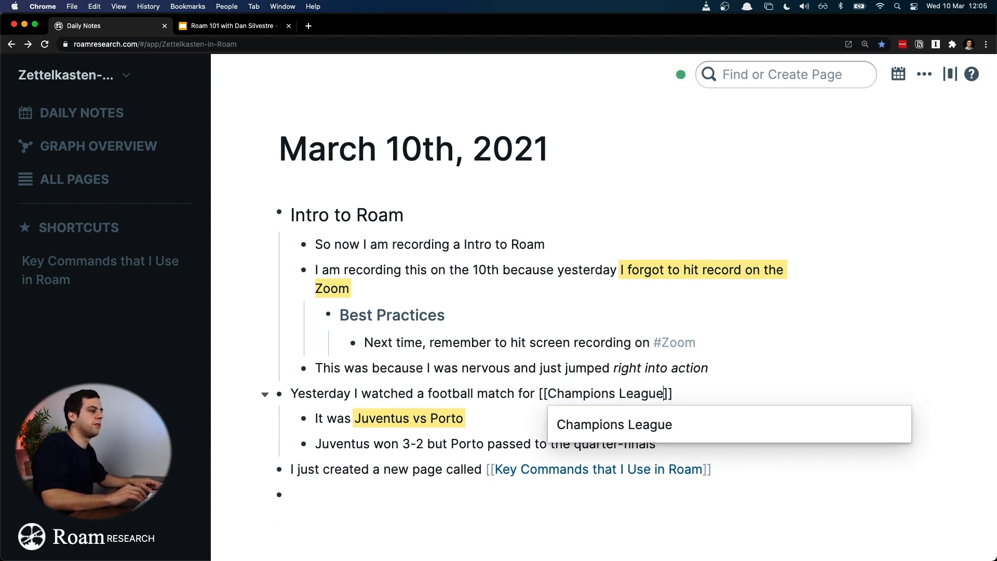
pyautogui.click(517, 414)
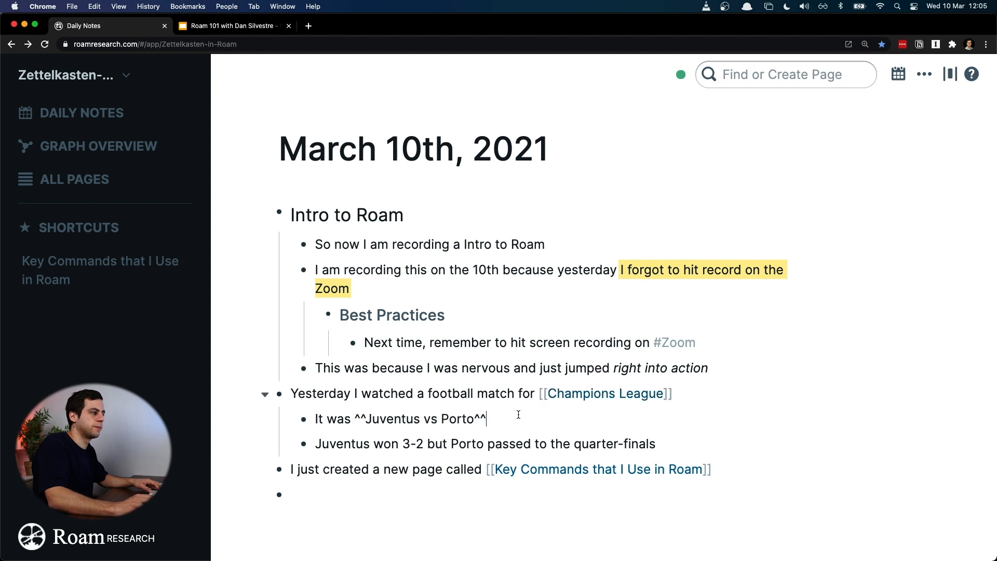
pyautogui.click(509, 387)
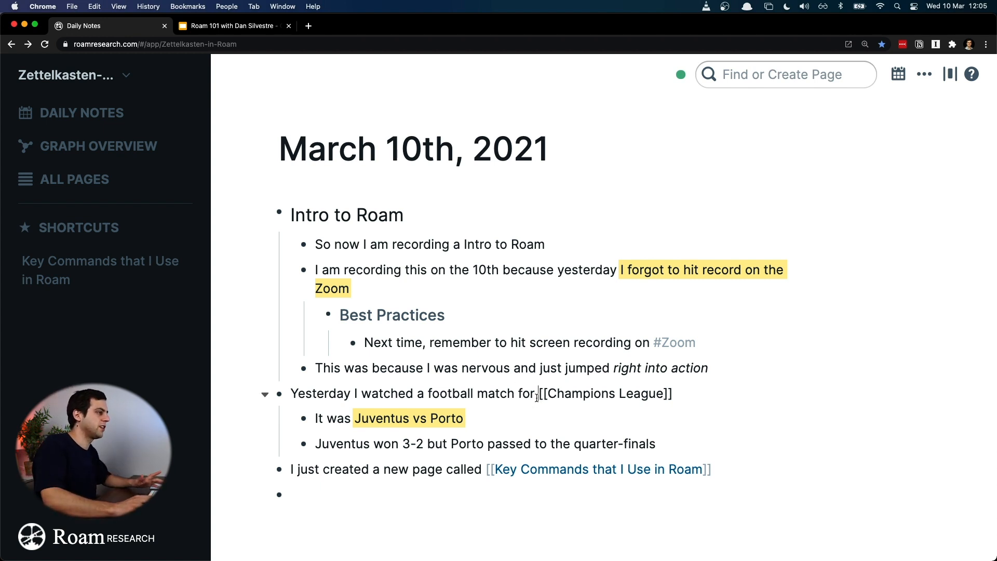
# Step: Add a hashtag in front of the double-bracketed "Champions League" link in the football match block
pyautogui.click(519, 407)
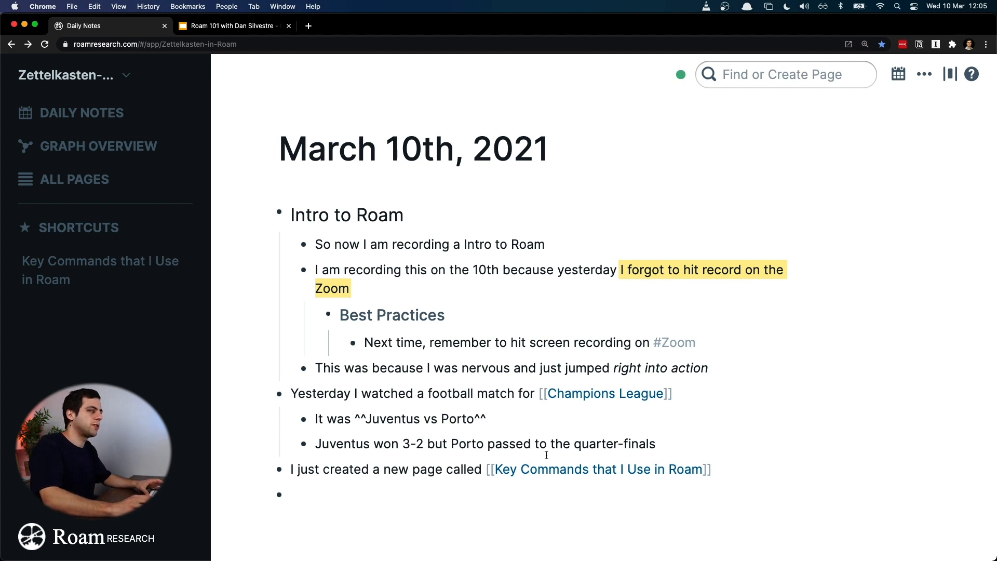
pyautogui.click(541, 393)
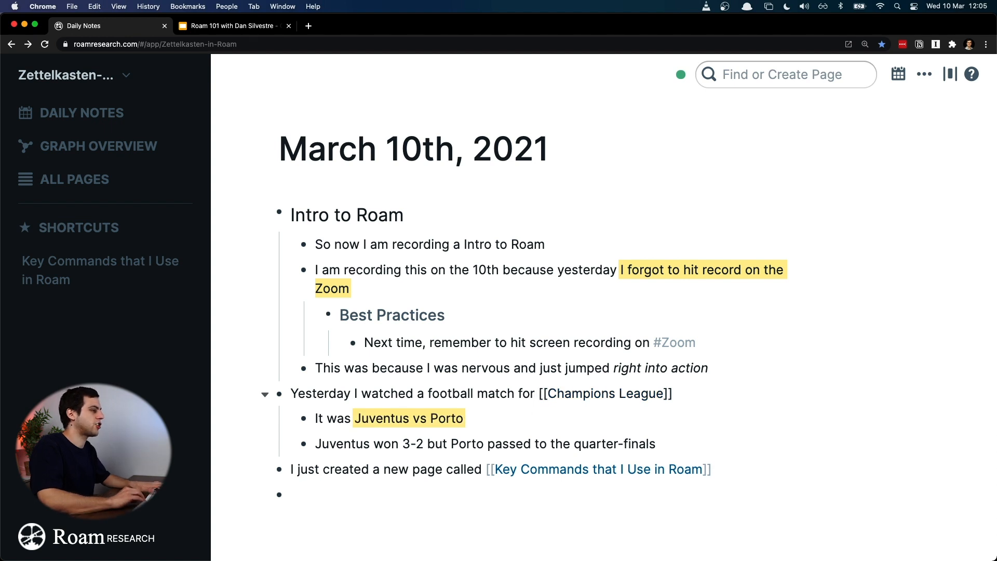
pyautogui.write('#')
pyautogui.click(491, 372)
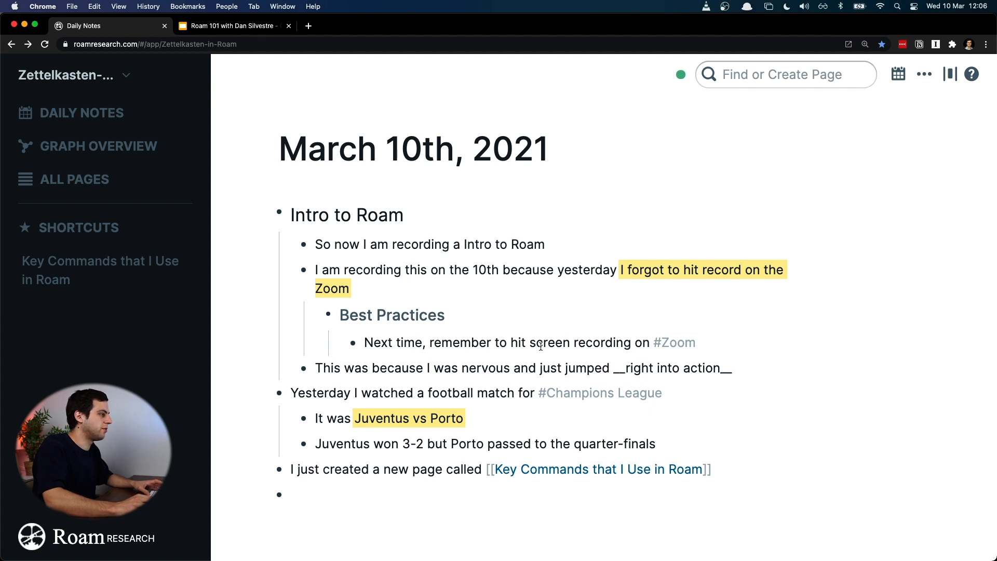
# Step: Replace "on #Zoom" at the end of the Best Practices sub-block with a period after "recording"
pyautogui.click(633, 344)
pyautogui.write('.')
pyautogui.hotkey('shift', 'alt', 'Right')
pyautogui.press('BackSpace')
pyautogui.hotkey('shift', 'alt', 'Right')
pyautogui.press('BackSpace')
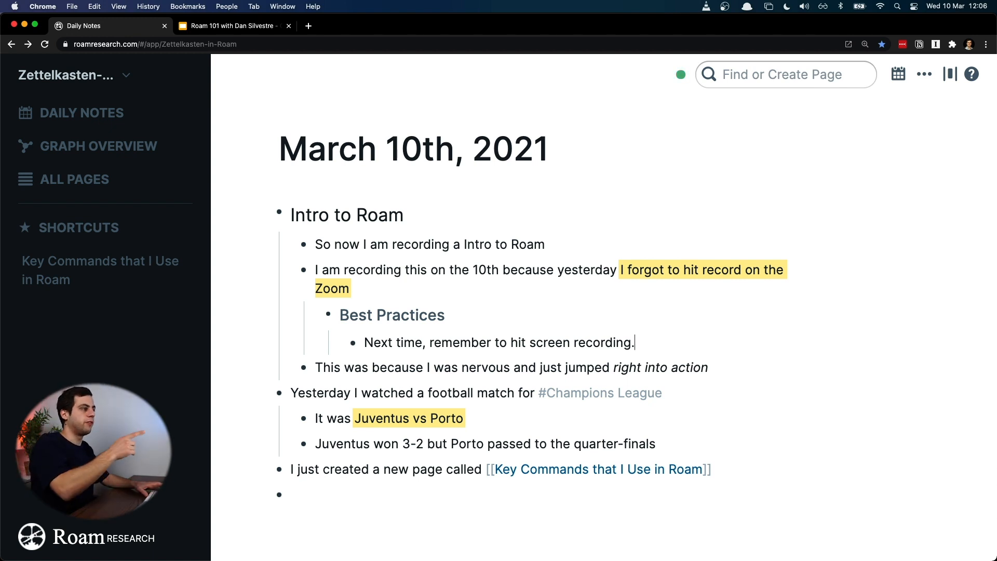
# Step: Append "(#Zoom)" in parentheses after the sentence in the Best Practices sub-block
pyautogui.press('super+a')
pyautogui.press('Right')
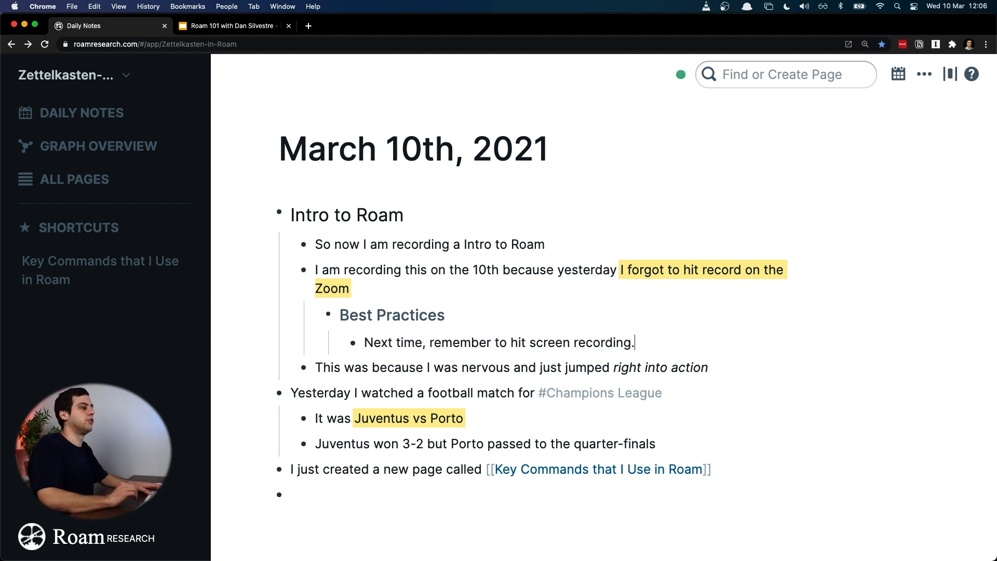
pyautogui.write('(#')
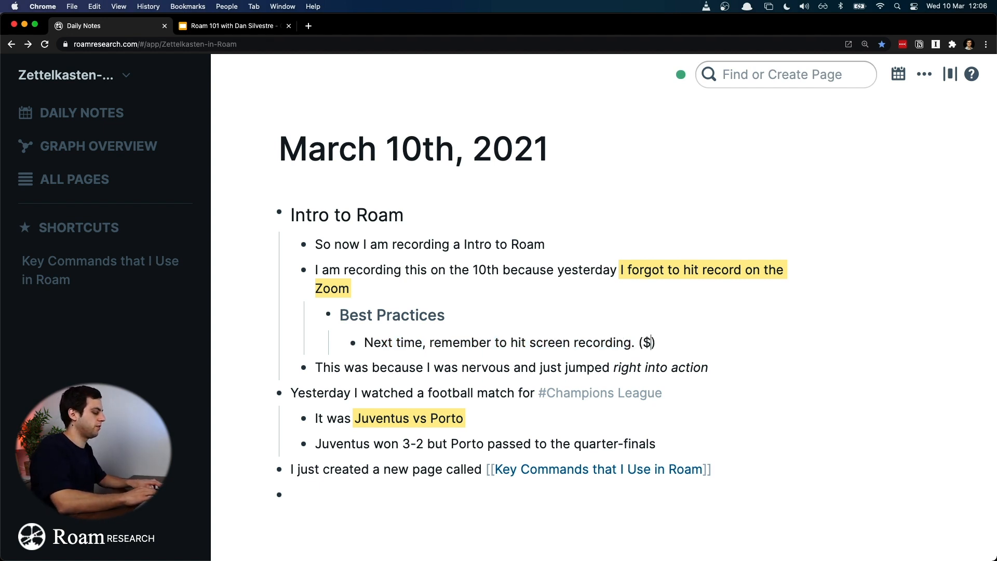
pyautogui.write('Zoom')
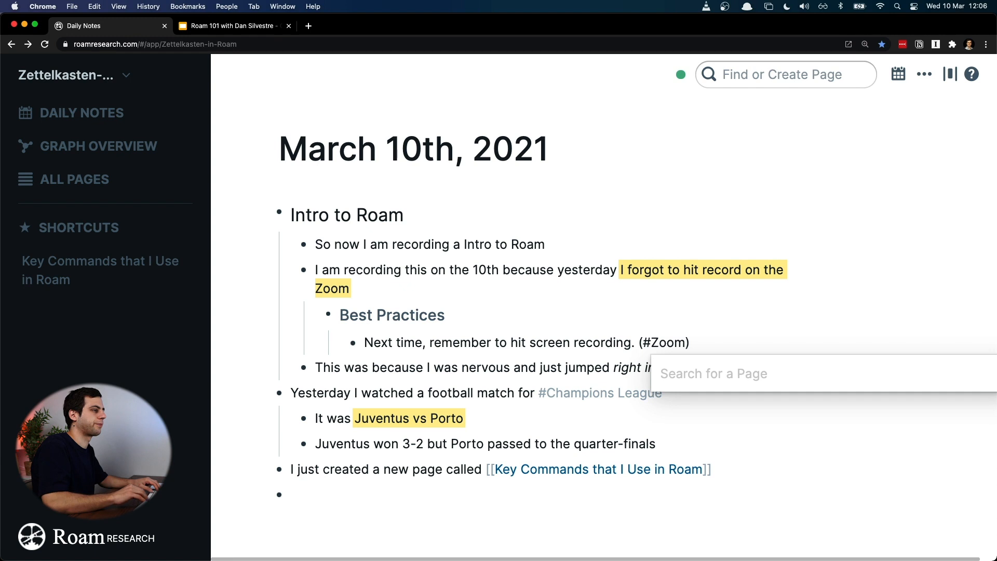
pyautogui.press('Escape')
pyautogui.click(713, 369)
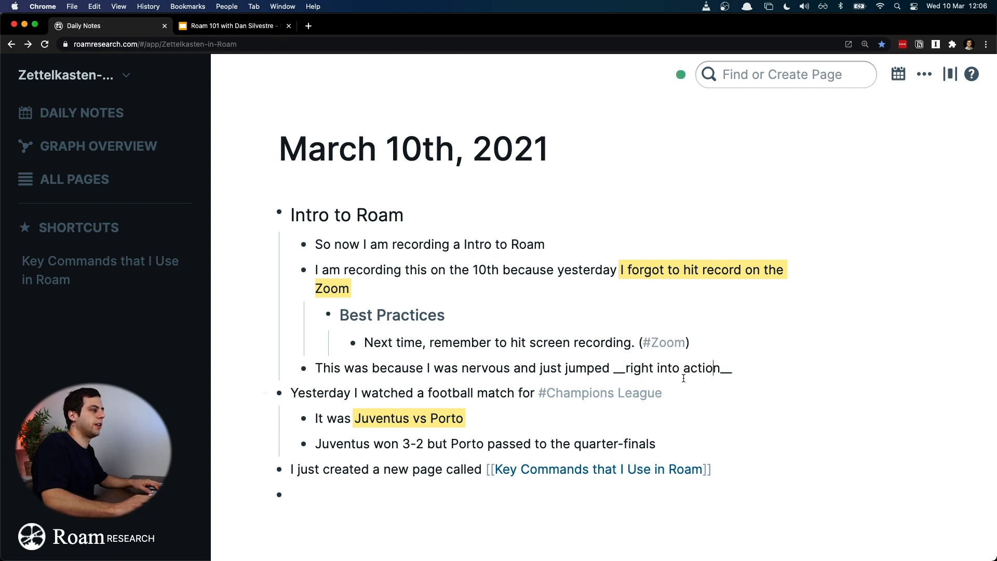
# Step: Remove the parentheses around the #Zoom tag in the Best Practices sub-block
pyautogui.click(643, 344)
pyautogui.press('BackSpace')
pyautogui.press('super+Right')
pyautogui.press('BackSpace')
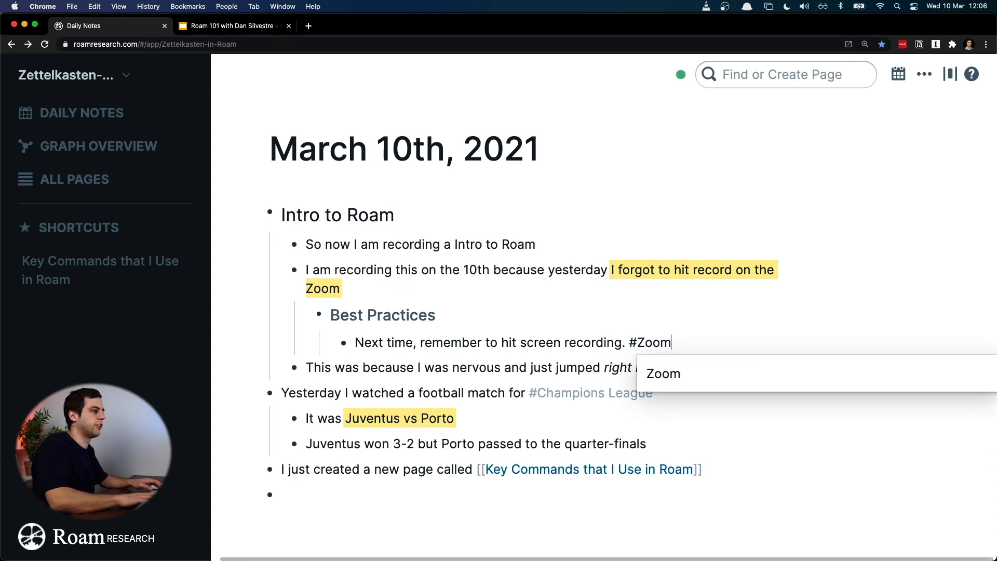
pyautogui.click(502, 363)
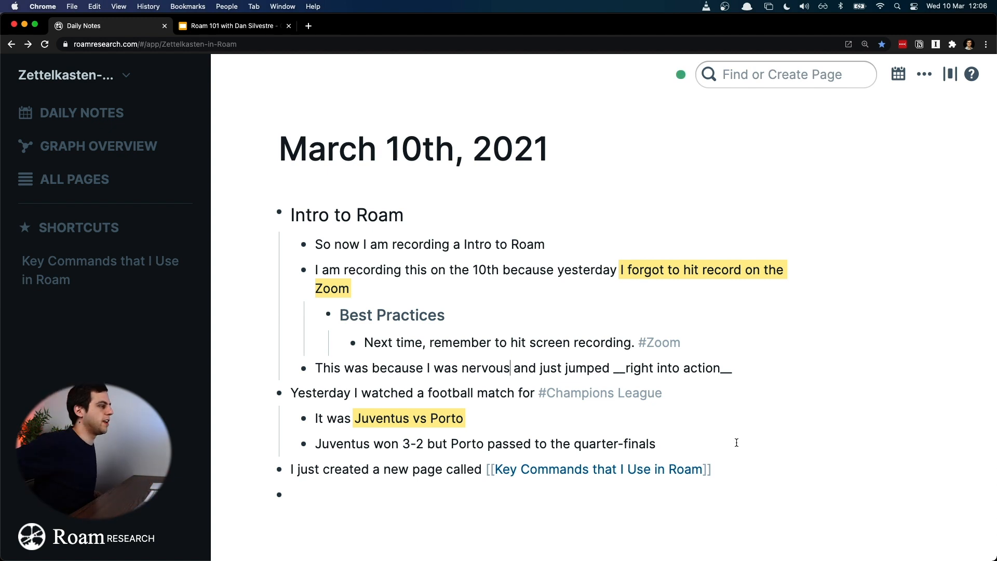
# Step: View the pages behind the #Zoom and #Champions League tags, returning to the daily notes after each one
pyautogui.click(665, 344)
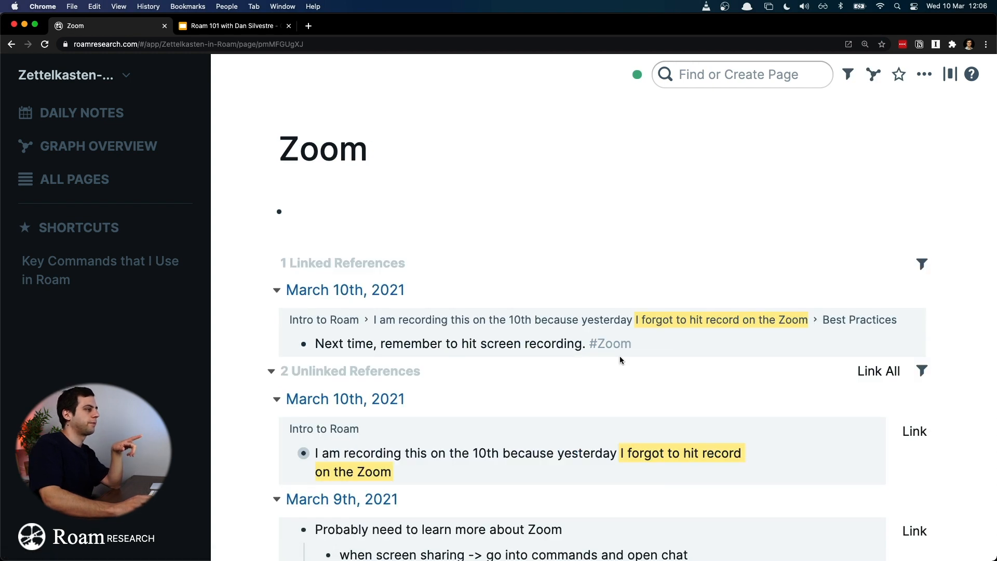
pyautogui.press('super+bracketleft')
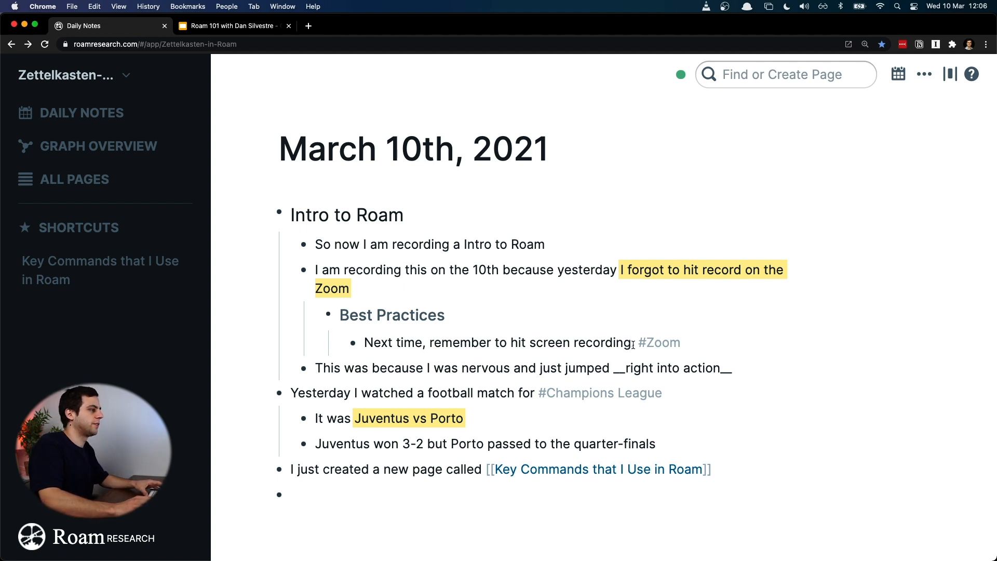
pyautogui.click(541, 394)
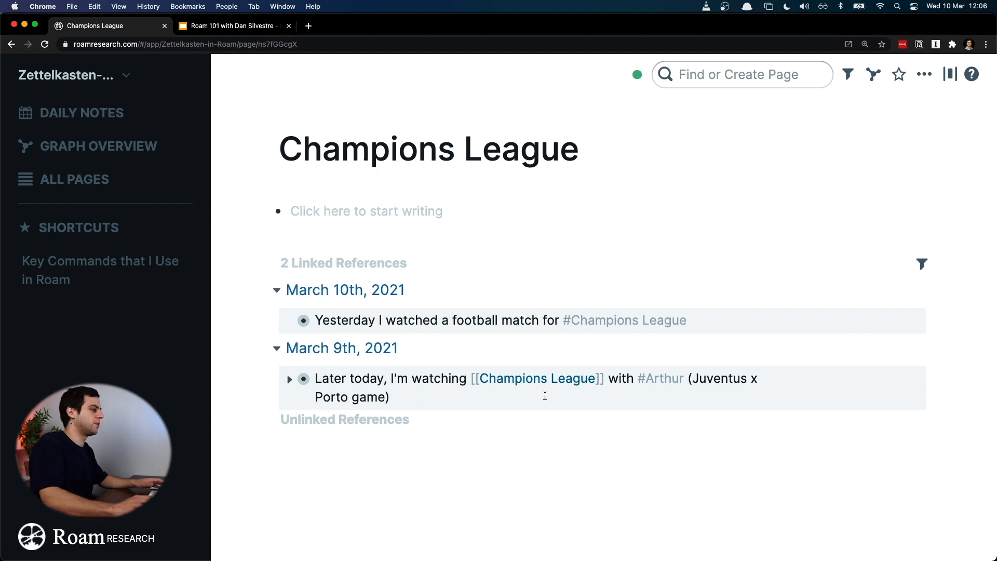
pyautogui.press('super+bracketleft')
# Step: Remove the hashtag before [[Champions League]] to show it as a bracketed link, and put the hashtag back
pyautogui.click(532, 388)
pyautogui.press('Right')
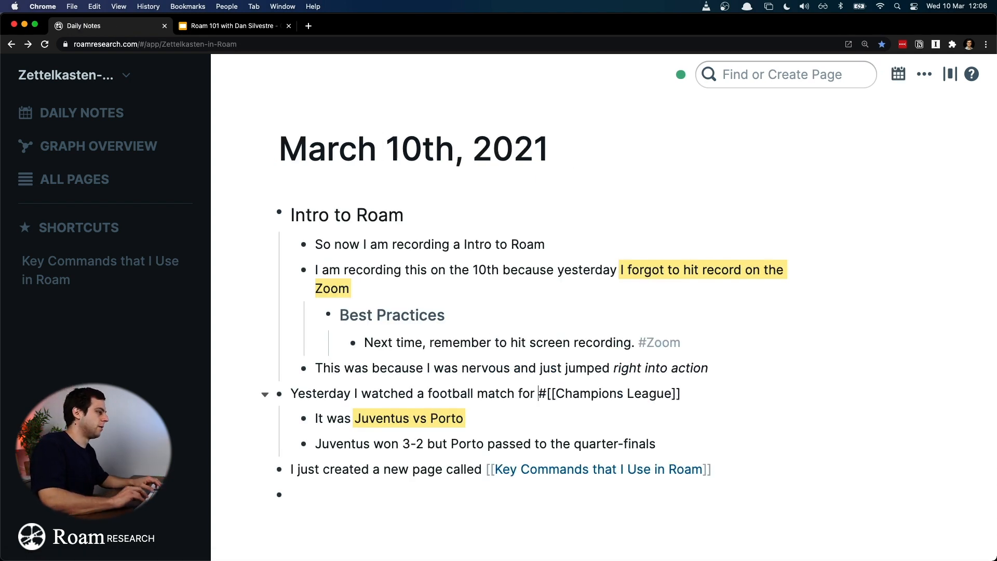
pyautogui.press('BackSpace')
pyautogui.click(503, 366)
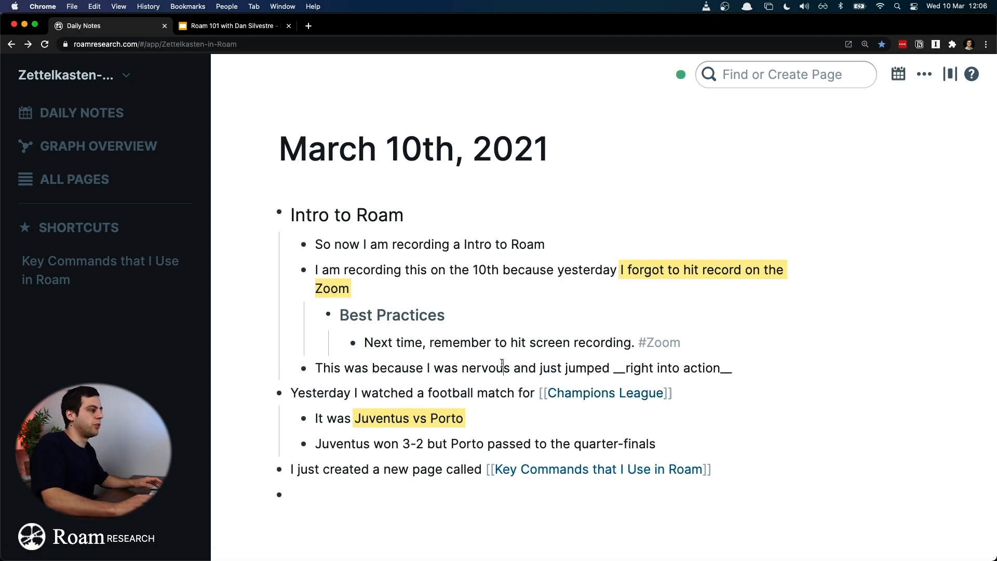
pyautogui.click(537, 393)
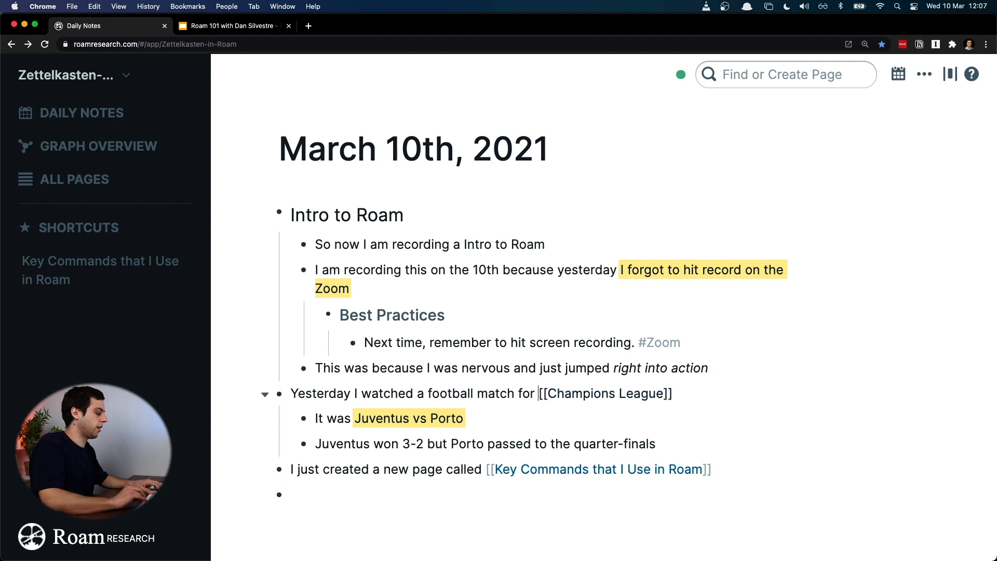
pyautogui.write('#')
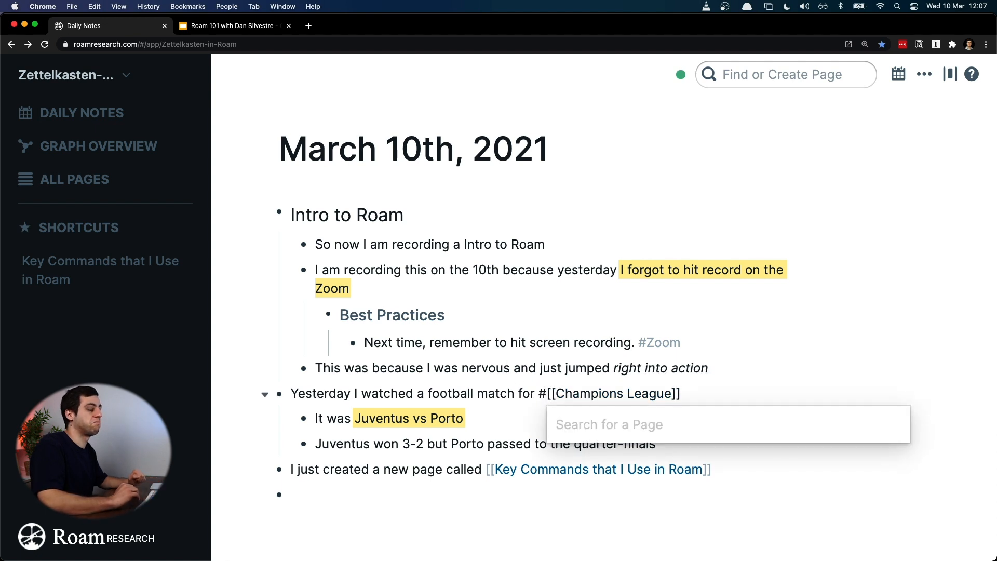
pyautogui.press('Escape')
pyautogui.click(582, 345)
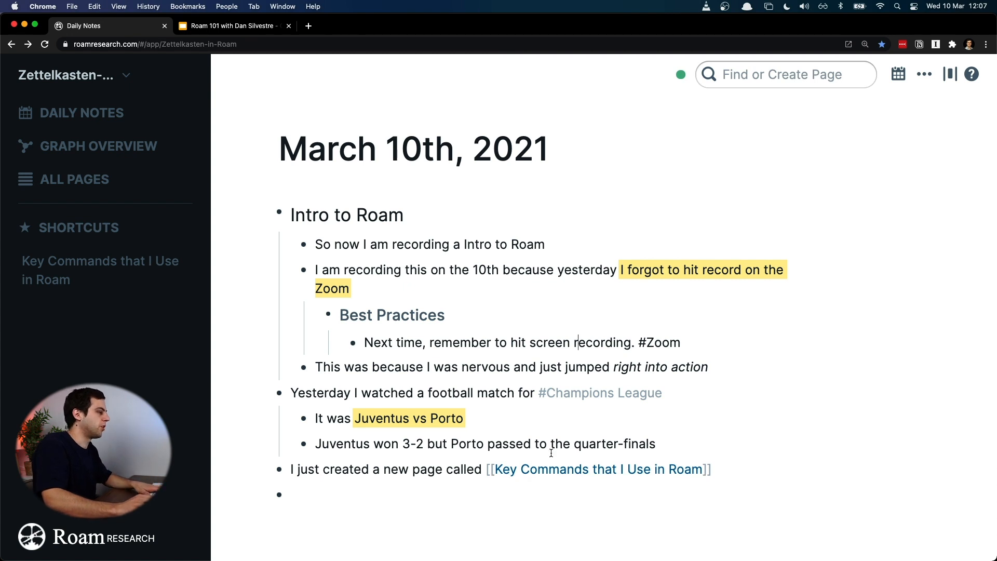
# Step: View the "Key Commands that I Use in Roam" page and return to the daily notes
pyautogui.click(643, 471)
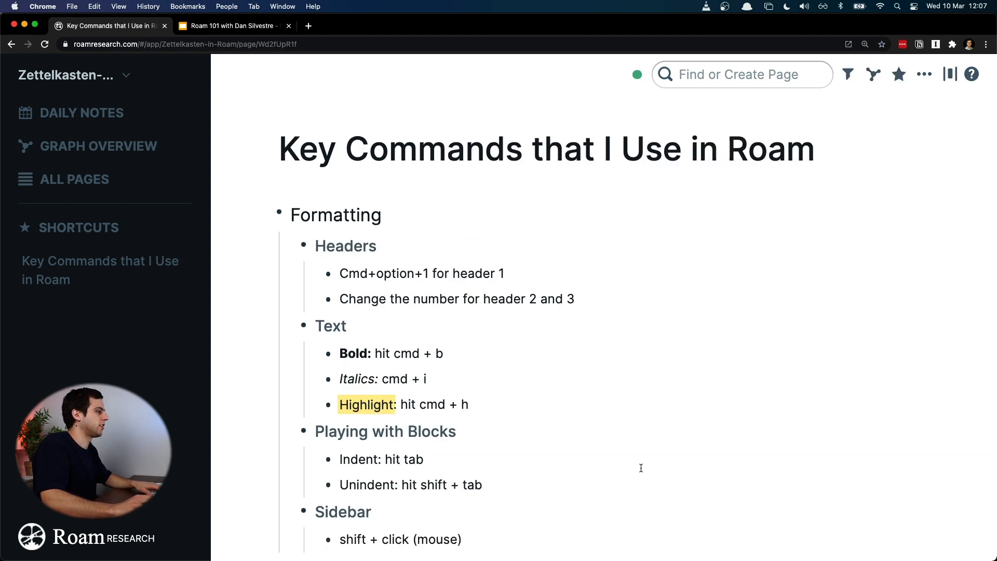
pyautogui.press('super+bracketleft')
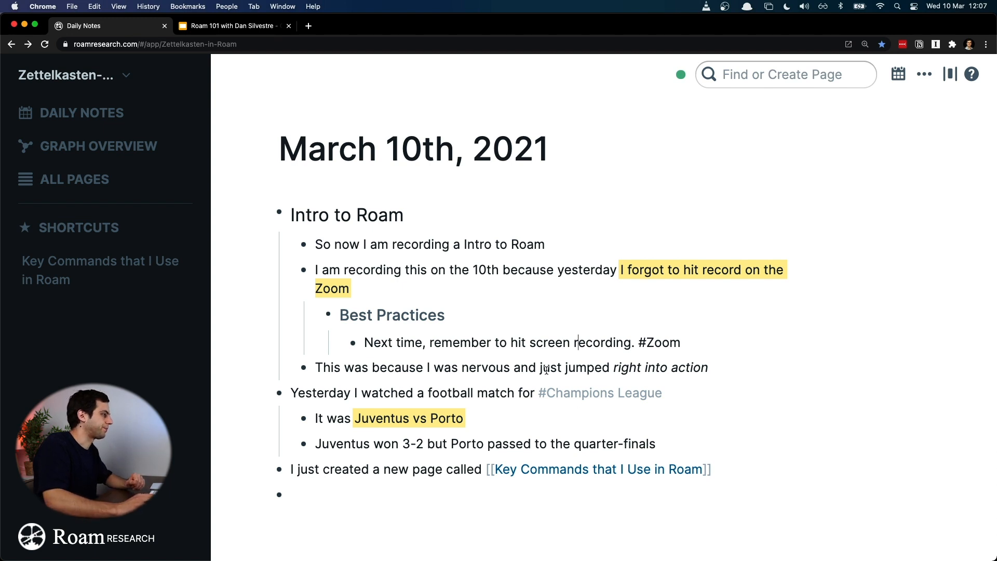
pyautogui.press('shift+super+Left')
pyautogui.press('Left')
pyautogui.press('shift+super+Right')
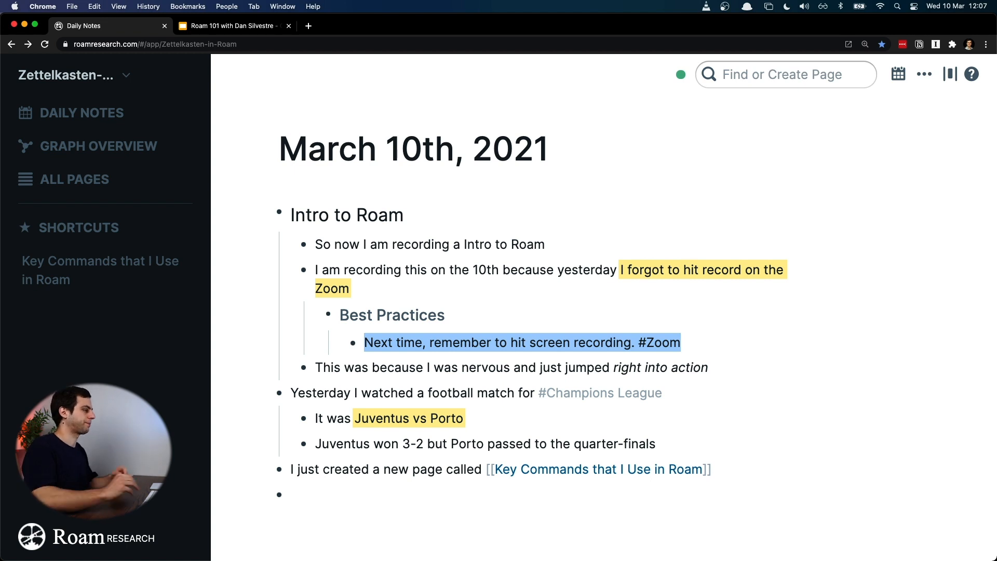
# Step: Write "Create a checklist for live workshops recording" in the empty last block and clear the block again
pyautogui.click(455, 492)
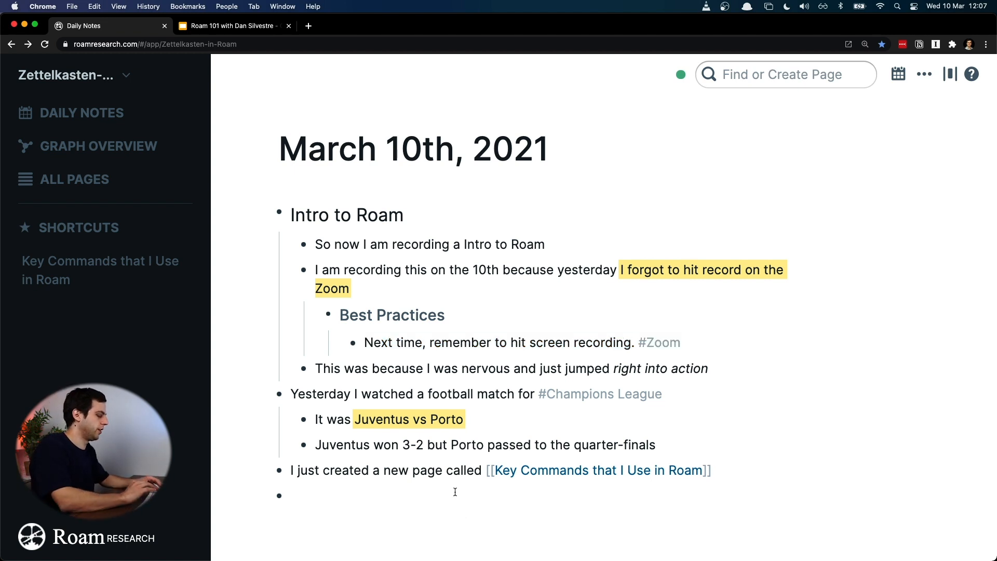
pyautogui.write('Create')
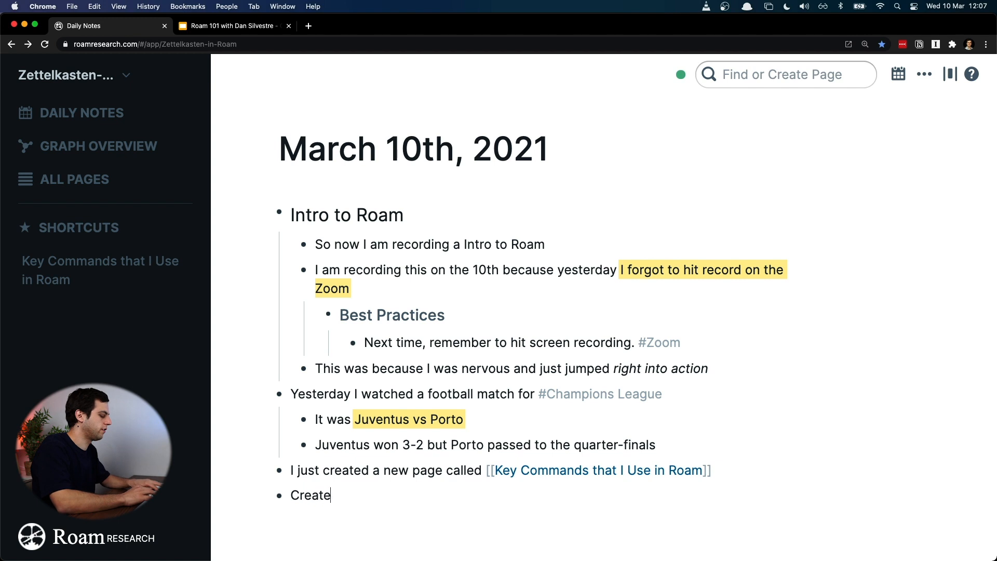
pyautogui.write(' a checkli')
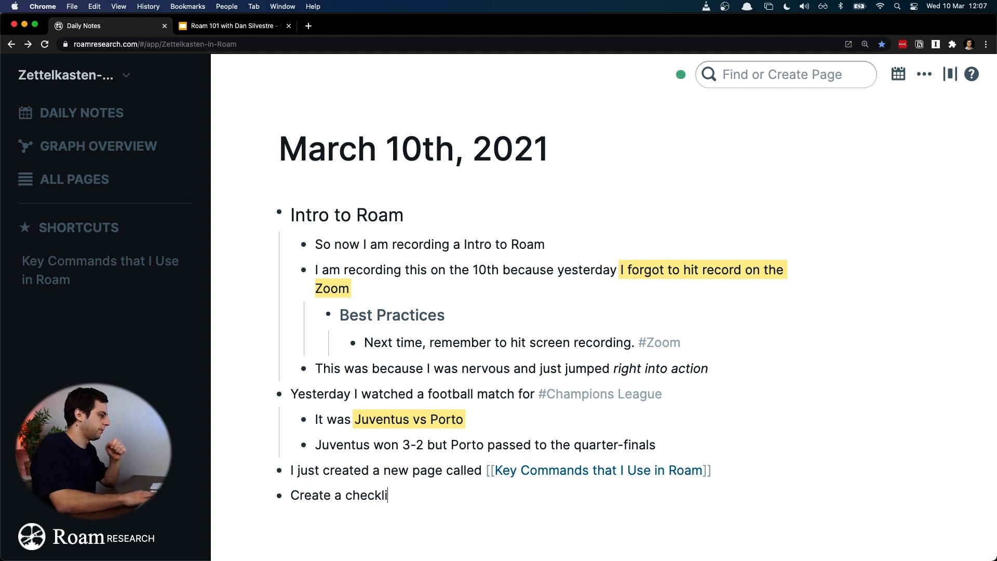
pyautogui.write('st for ')
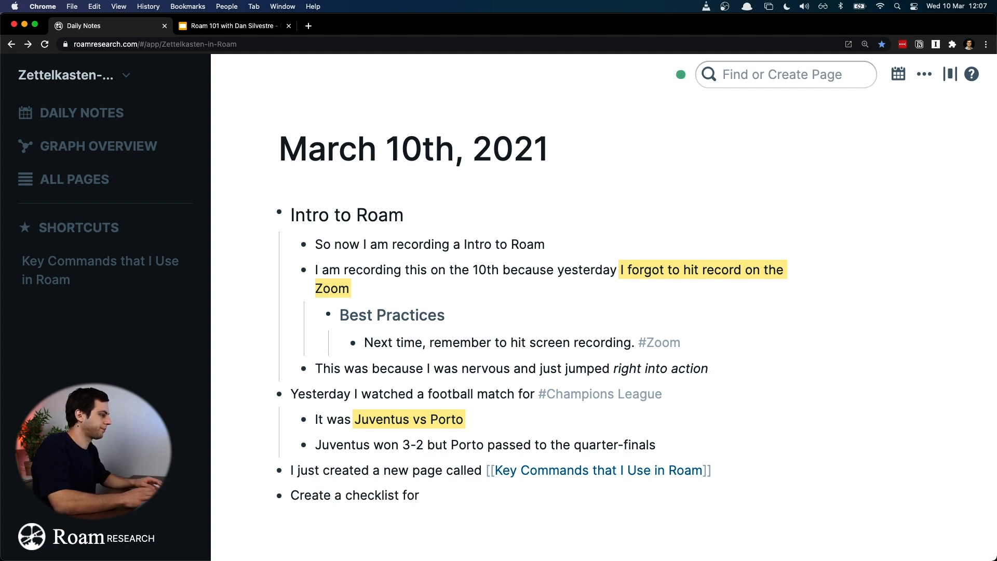
pyautogui.write('r')
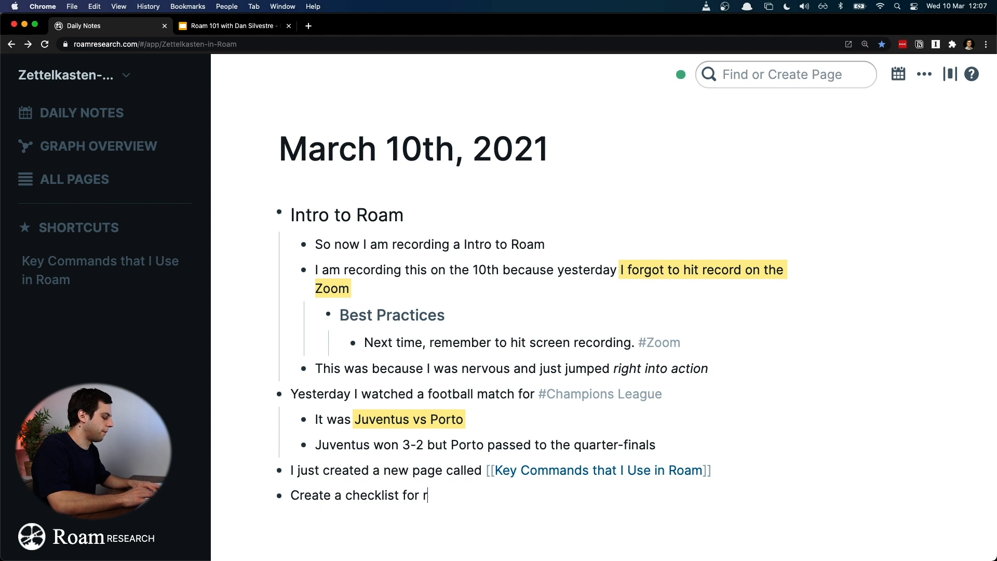
pyautogui.press('BackSpace')
pyautogui.write('live w')
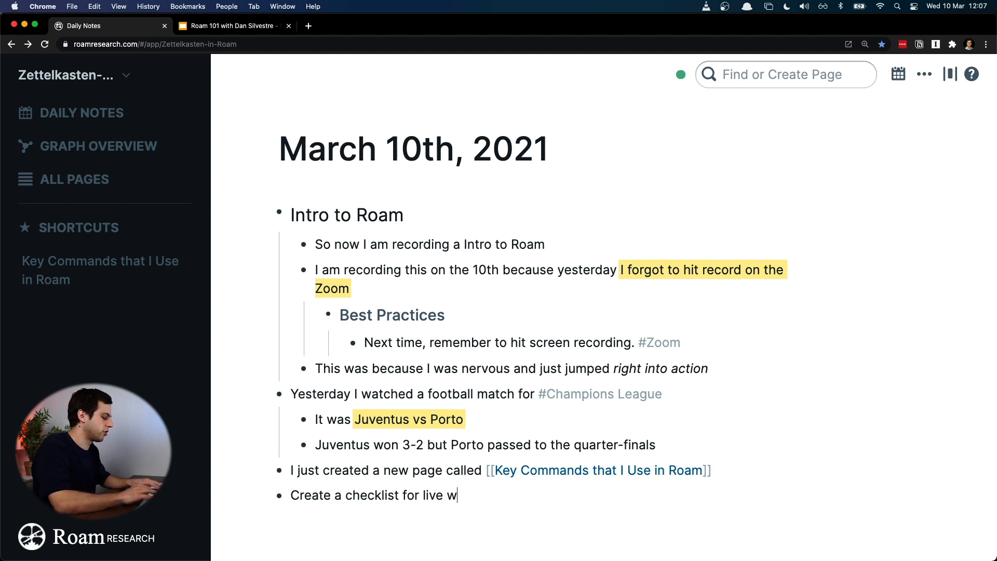
pyautogui.write('orkshops')
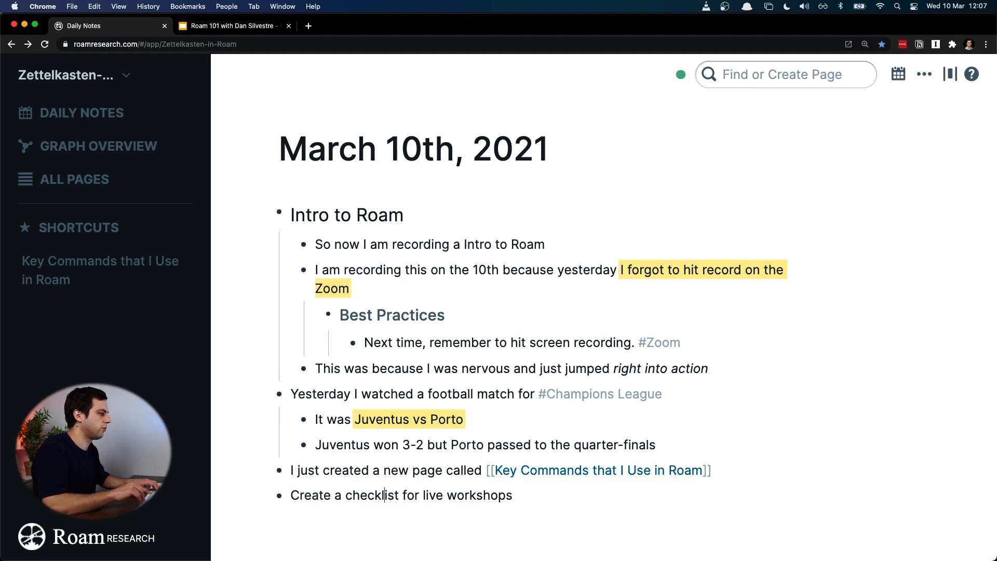
pyautogui.write(' recordings')
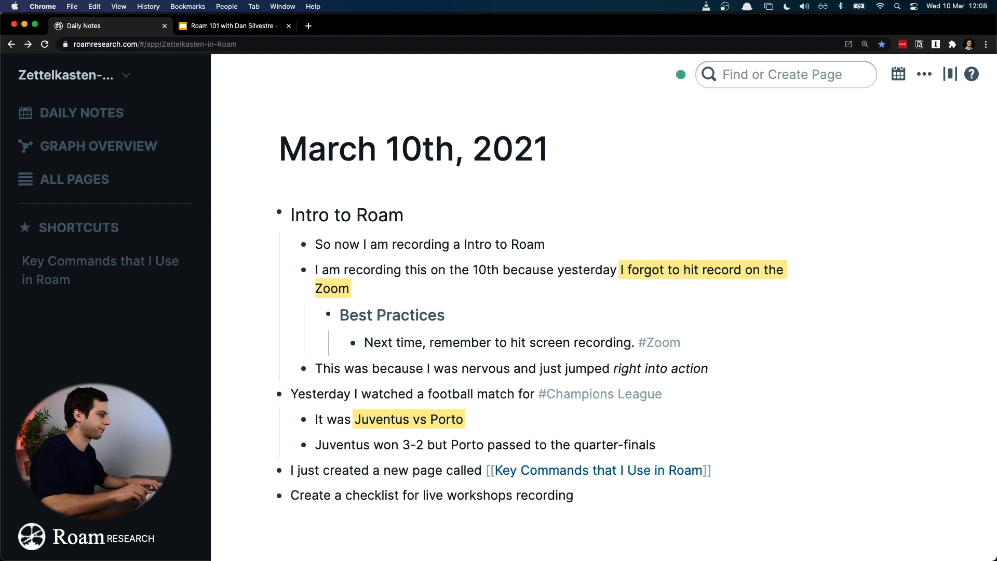
pyautogui.press('super+a')
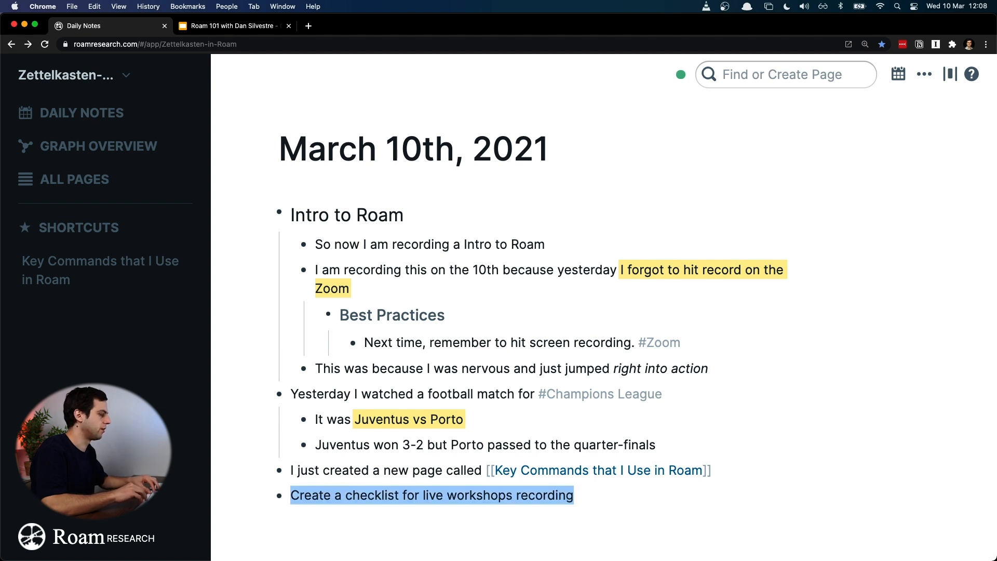
pyautogui.press('BackSpace')
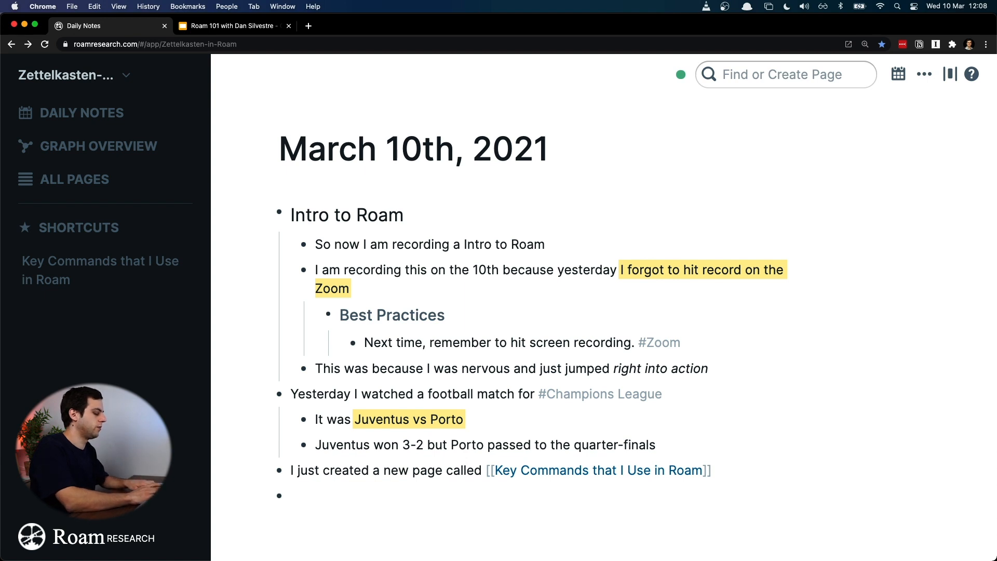
# Step: Try inserting a Page Reference in the empty last block with the slash commands, and clear the block
pyautogui.write('/')
pyautogui.scroll(-4, 473, 465)
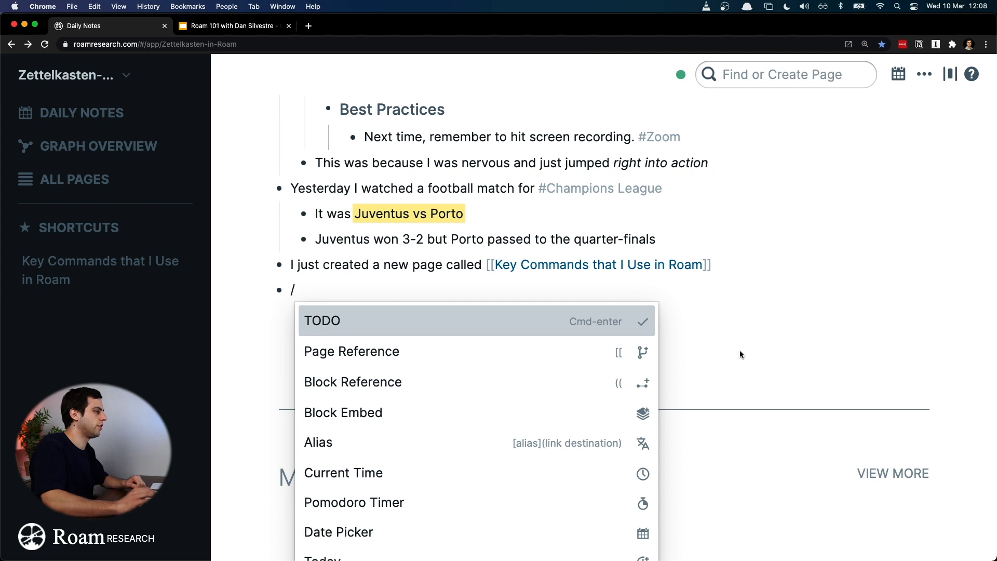
pyautogui.press('Down')
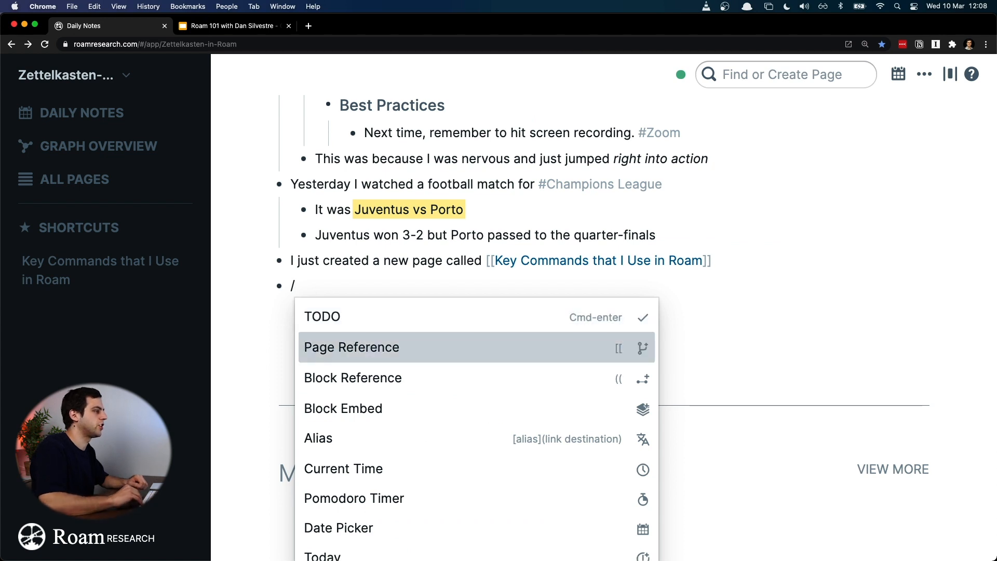
pyautogui.press('Return')
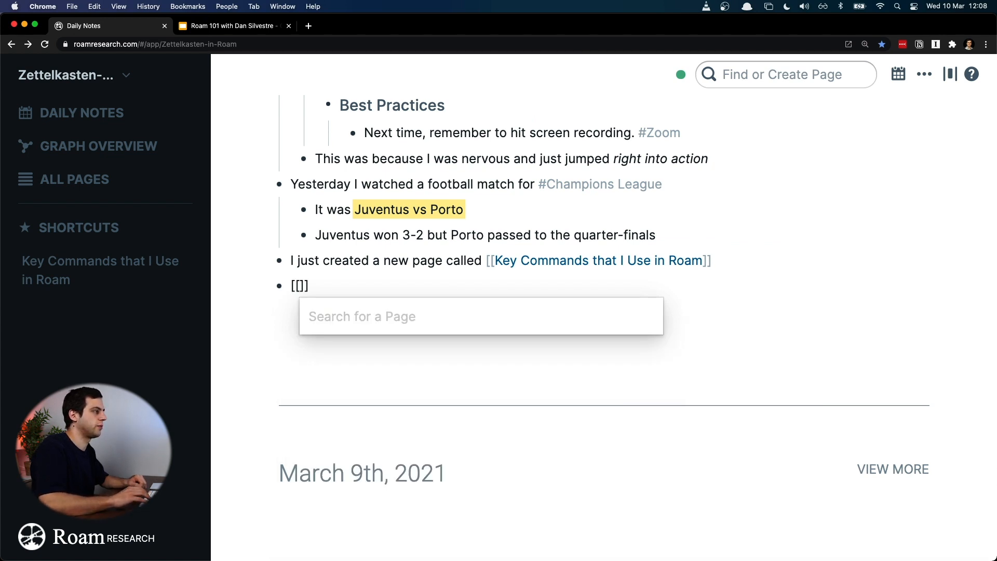
pyautogui.press('Escape')
pyautogui.press('super+a')
pyautogui.press('BackSpace')
# Step: Make the empty last block a TODO with the slash commands and write "Create a checklist for live workshops recording"
pyautogui.write('/')
pyautogui.press('Down')
pyautogui.press('Down')
pyautogui.press('Down')
pyautogui.press('Down')
pyautogui.press('Down')
pyautogui.press('Down')
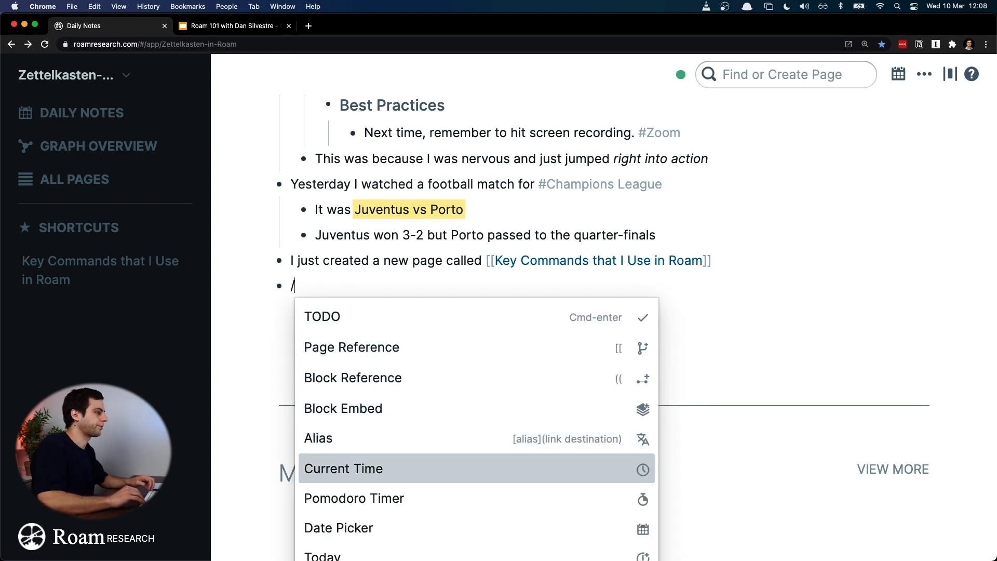
pyautogui.press('Down')
pyautogui.press('Down')
pyautogui.press('Down')
pyautogui.press('Down')
pyautogui.press('Down')
pyautogui.press('Down')
pyautogui.press('Down')
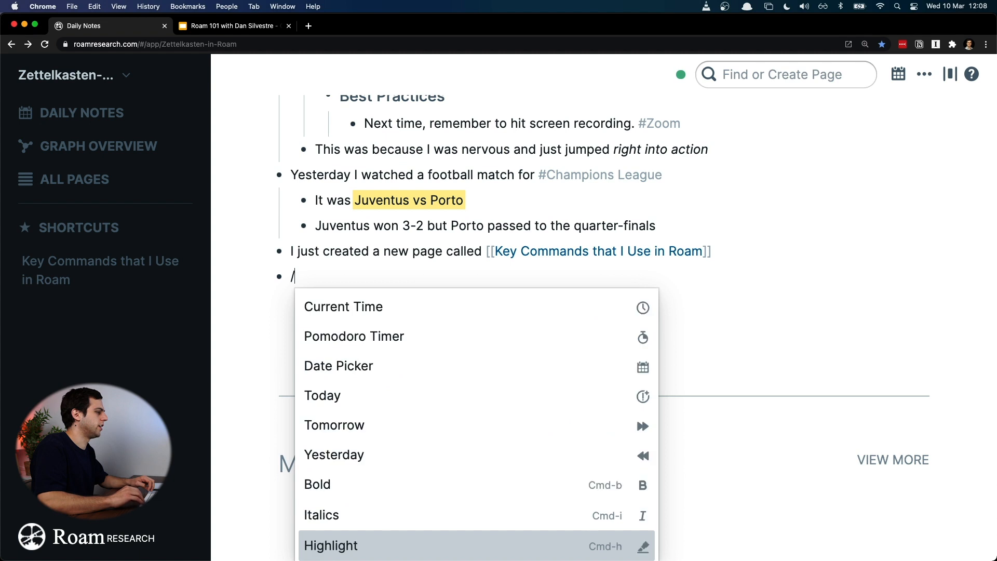
pyautogui.press('Up')
pyautogui.press('Up')
pyautogui.scroll(3, 520, 363)
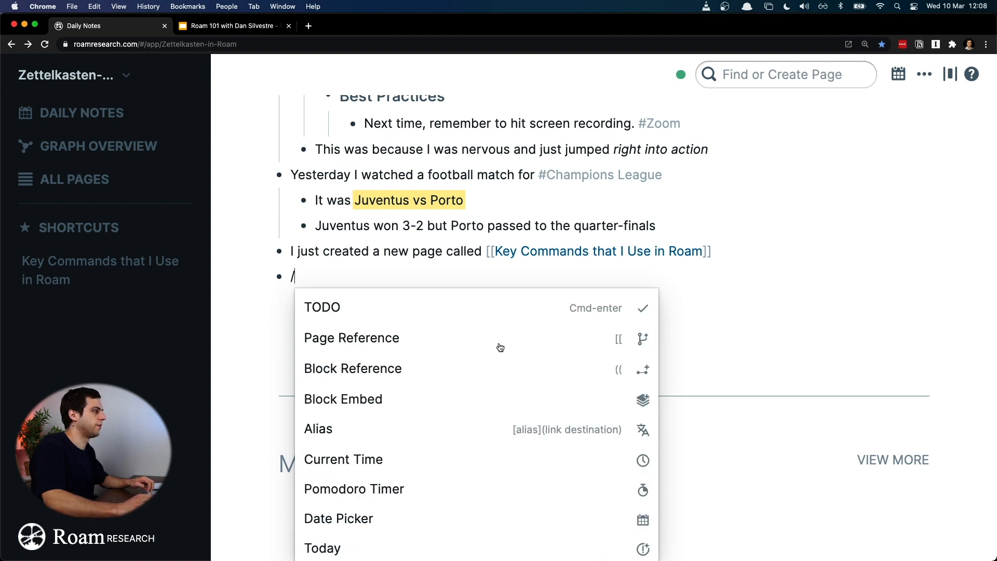
pyautogui.click(482, 315)
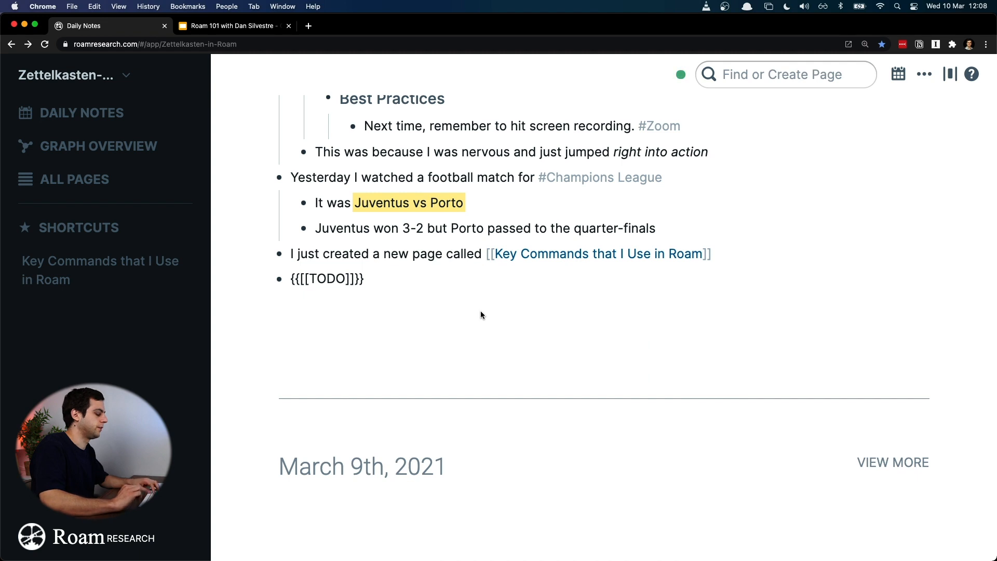
pyautogui.write('Create a checklist for live workshops recording')
pyautogui.click(556, 319)
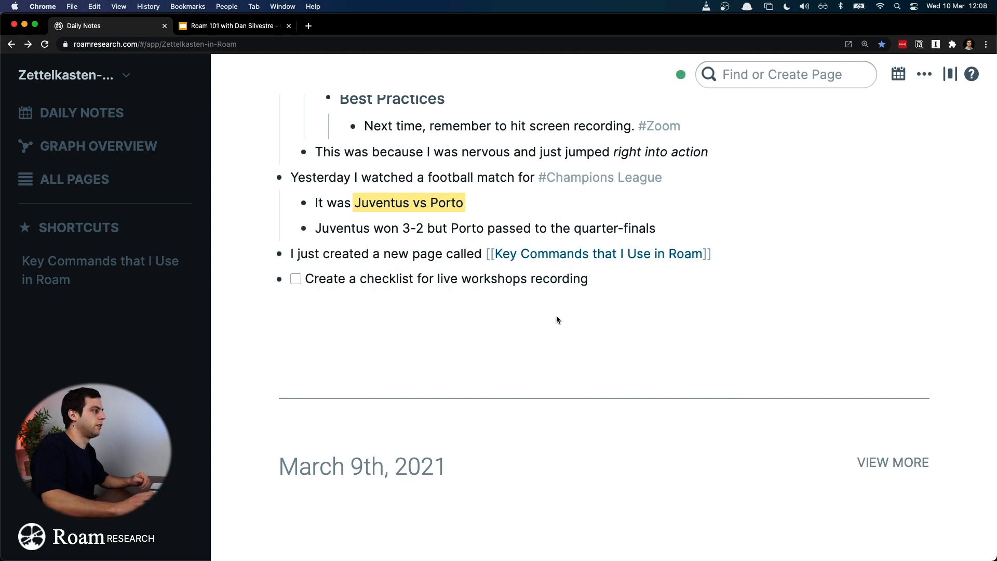
# Step: Remove the TODO marker from the "Create a checklist for live workshops recording" block and add it back
pyautogui.click(303, 286)
pyautogui.press('super+shift+Left')
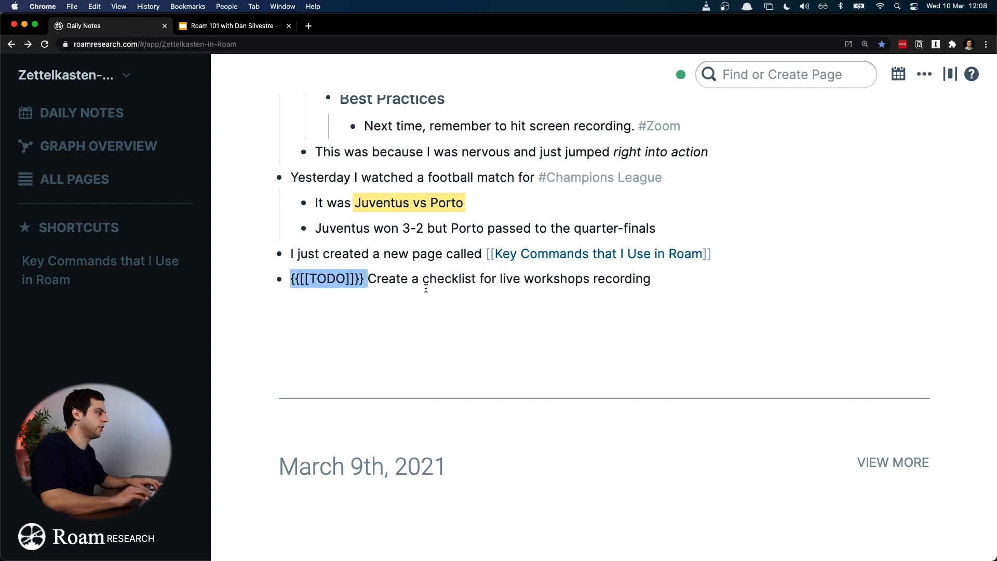
pyautogui.press('BackSpace')
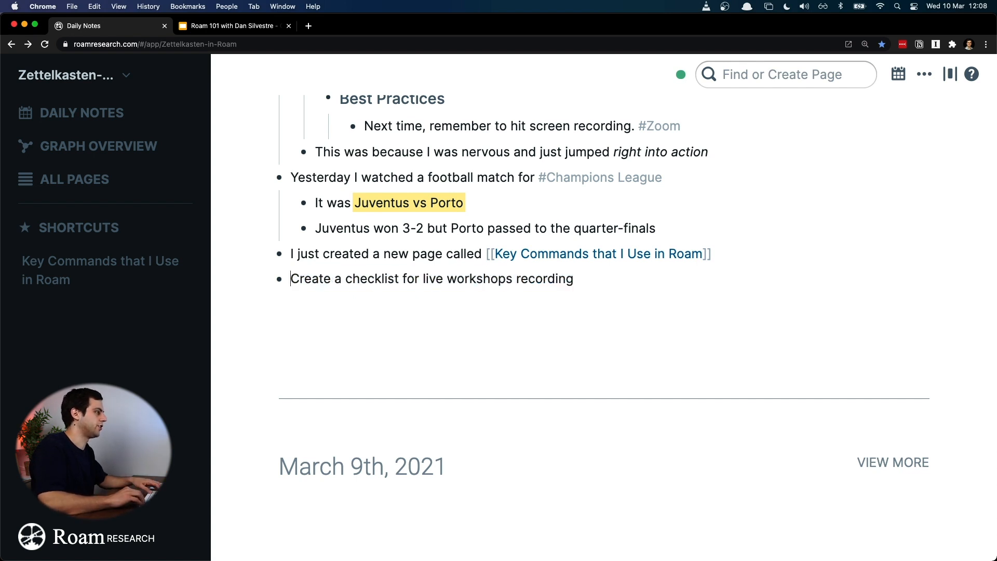
pyautogui.press('super+Return')
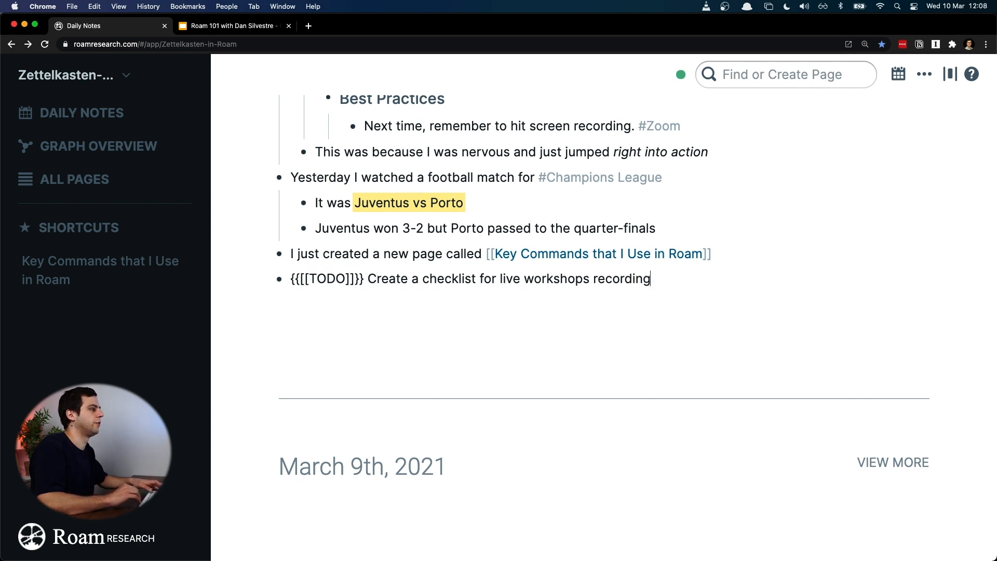
pyautogui.press('Escape')
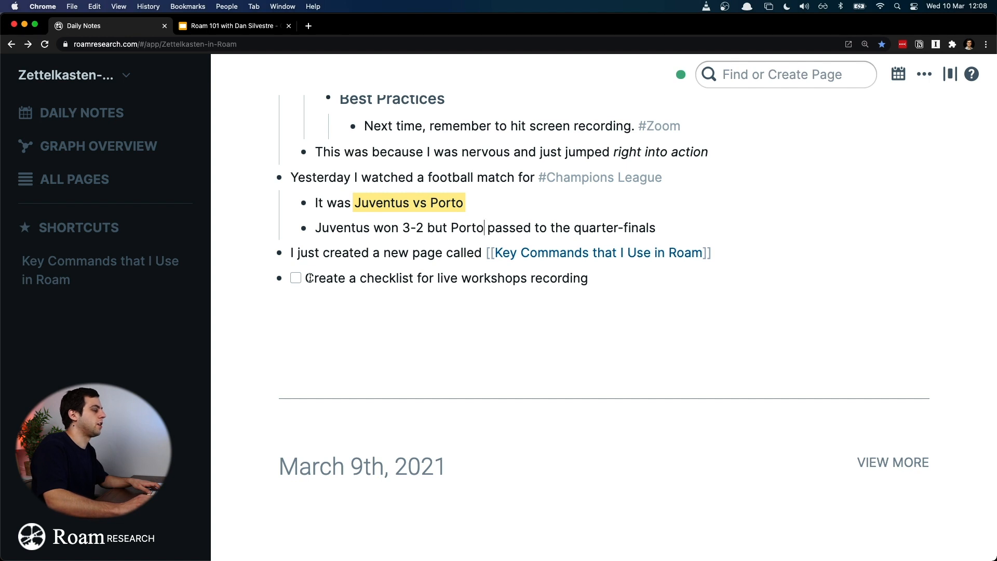
# Step: Toggle the checklist task between done and to-do, and leave it as an unchecked TODO
pyautogui.click(296, 279)
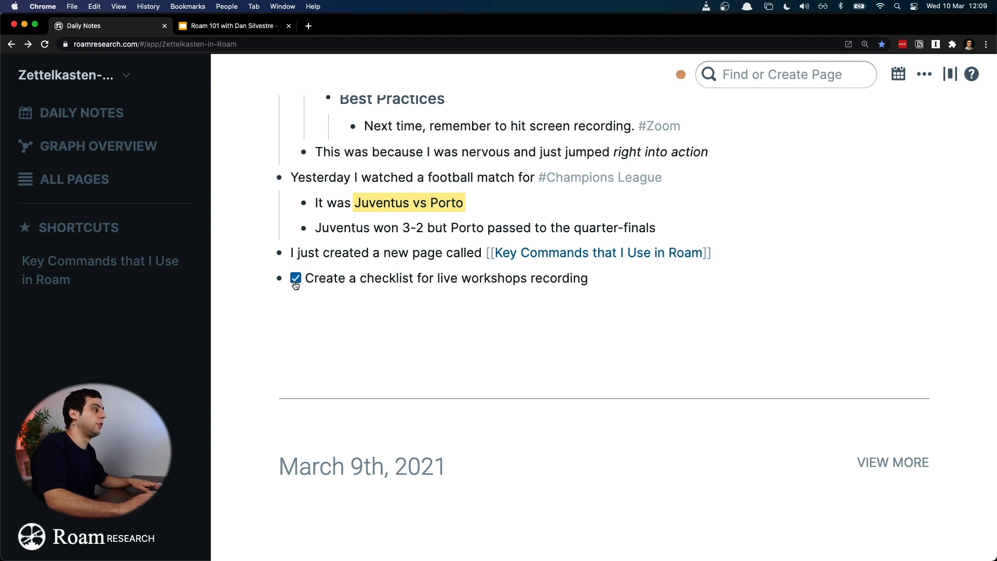
pyautogui.click(295, 283)
pyautogui.click(310, 275)
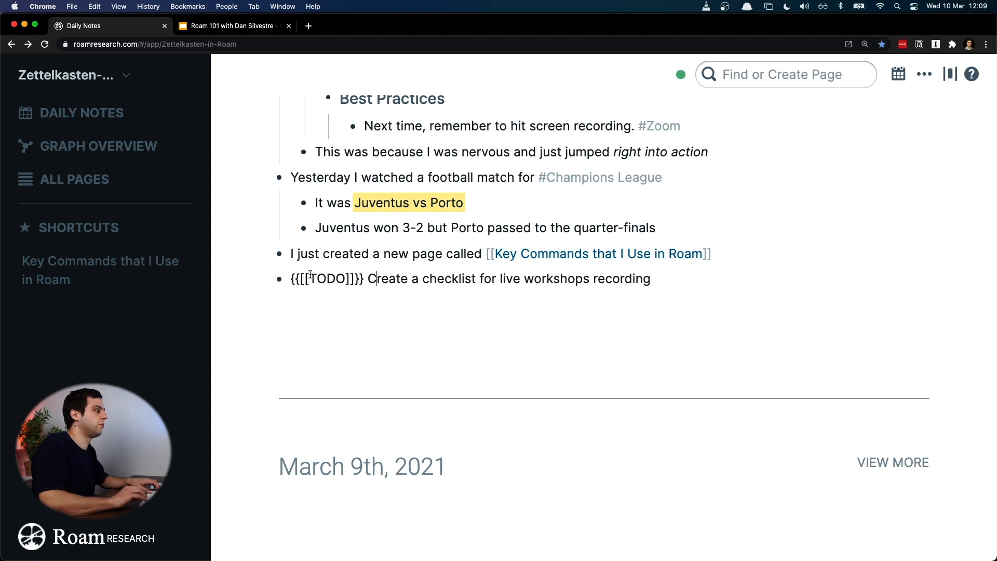
pyautogui.press('super+Return')
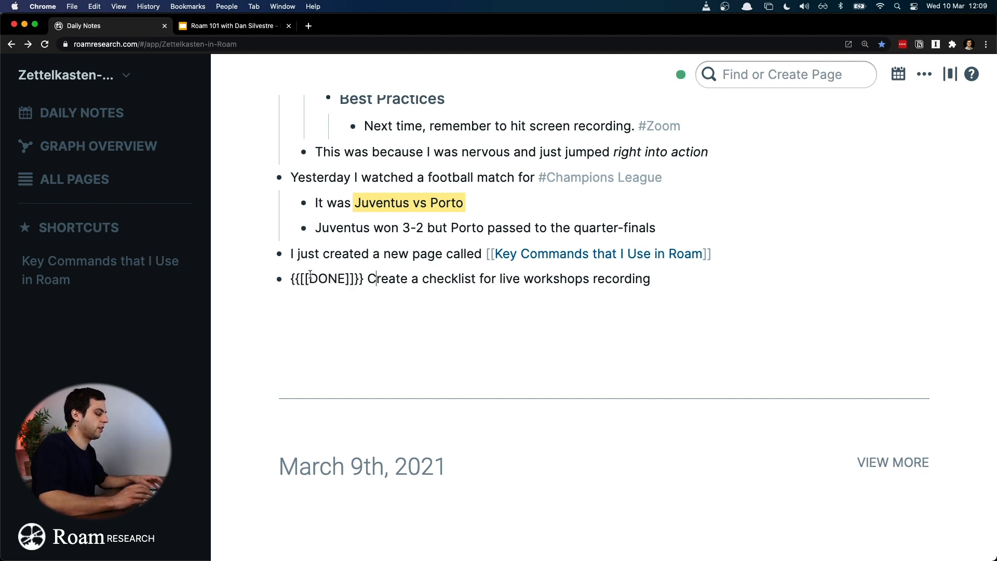
pyautogui.click(403, 257)
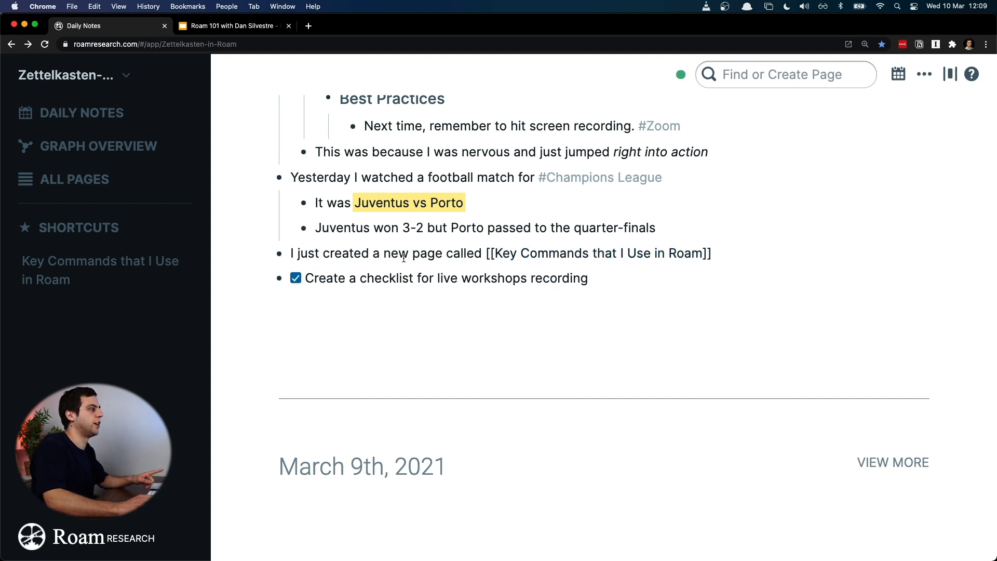
pyautogui.click(385, 273)
pyautogui.press('super+Return')
pyautogui.press('super+Return')
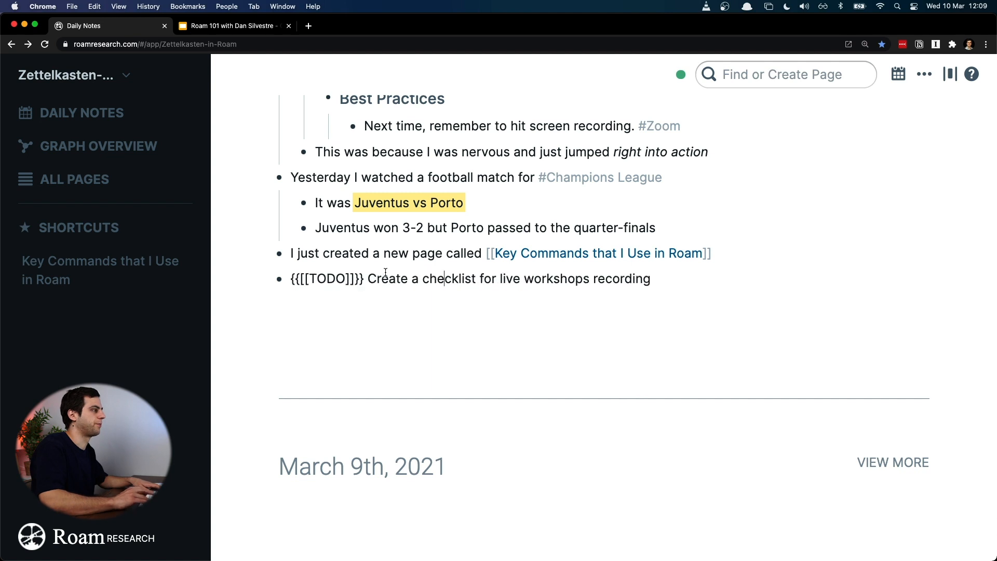
pyautogui.press('Escape')
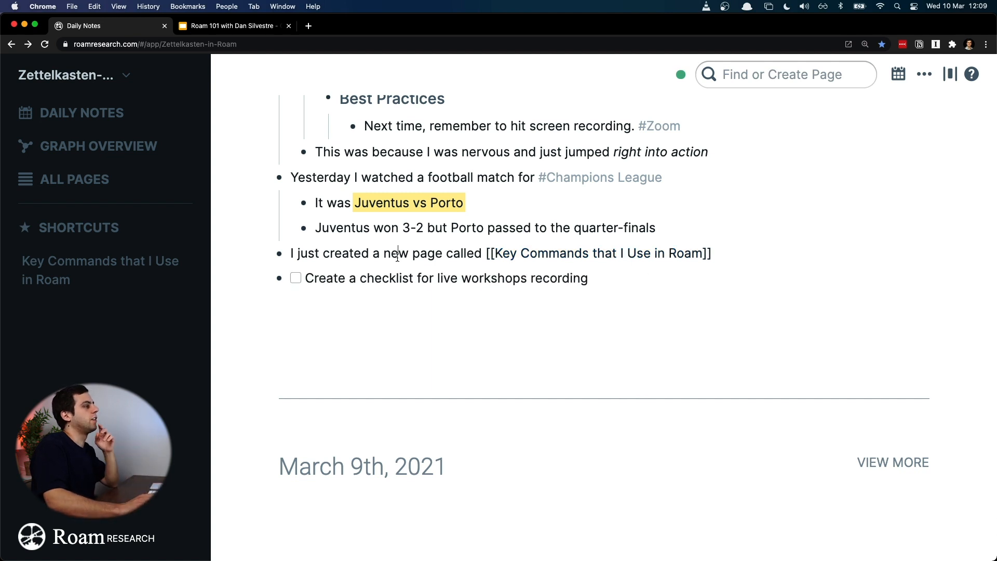
# Step: Cycle the checklist block repeatedly through its TODO, DONE and plain text states, and return it to TODO
pyautogui.click(352, 281)
pyautogui.press('super+Return')
pyautogui.press('super+Return')
pyautogui.press('super+Return')
pyautogui.press('super+Return')
pyautogui.press('super+Return')
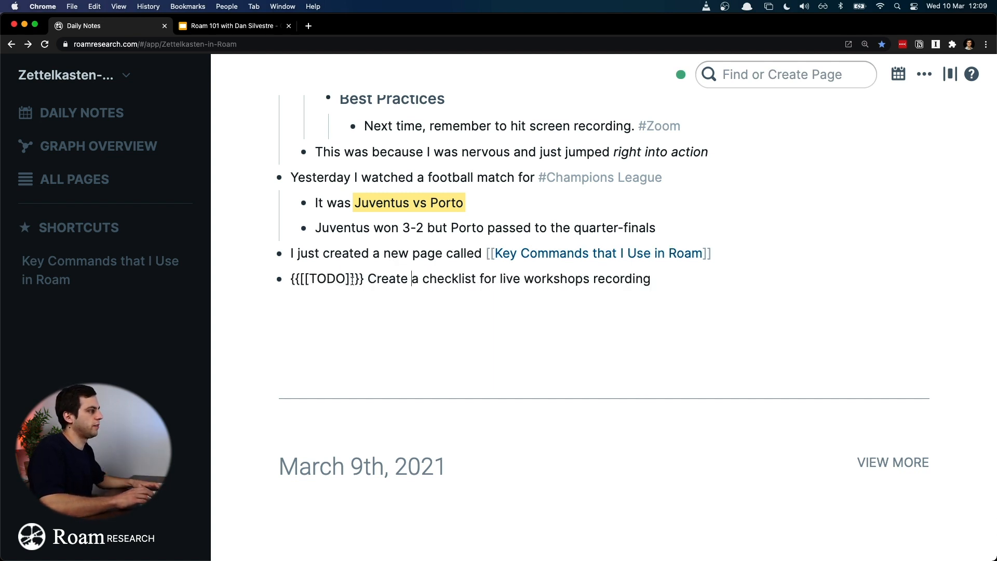
pyautogui.press('super+Return')
pyautogui.click(384, 254)
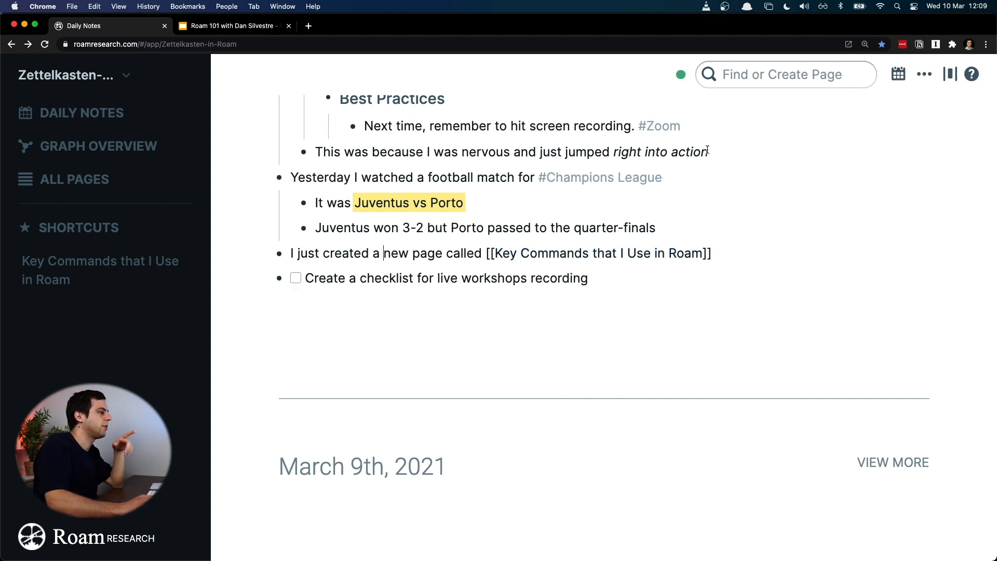
# Step: Search for "todo", open the TODO page and add it to the shortcuts
pyautogui.press('super+u')
pyautogui.write('todo')
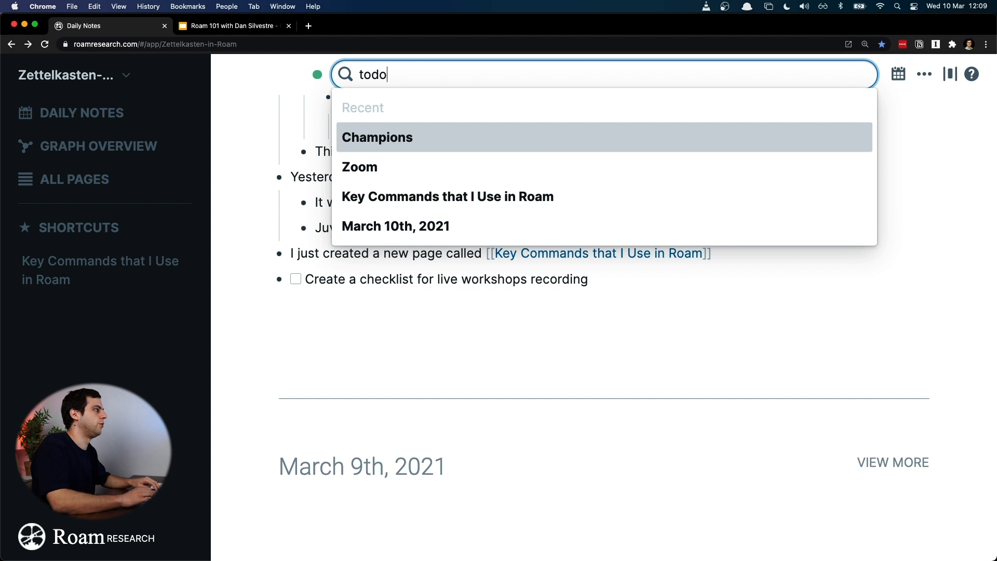
pyautogui.press('Down')
pyautogui.press('Return')
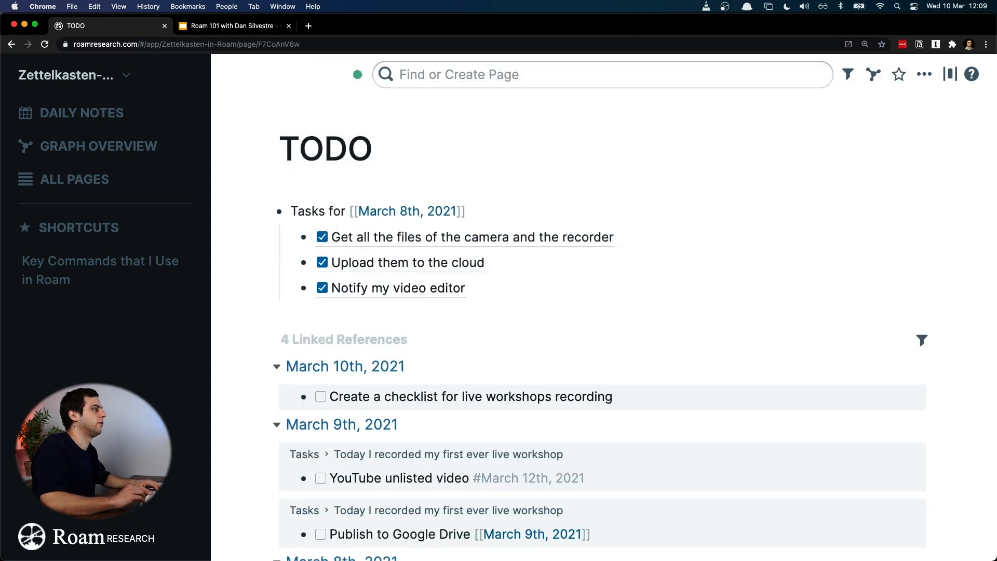
pyautogui.click(908, 82)
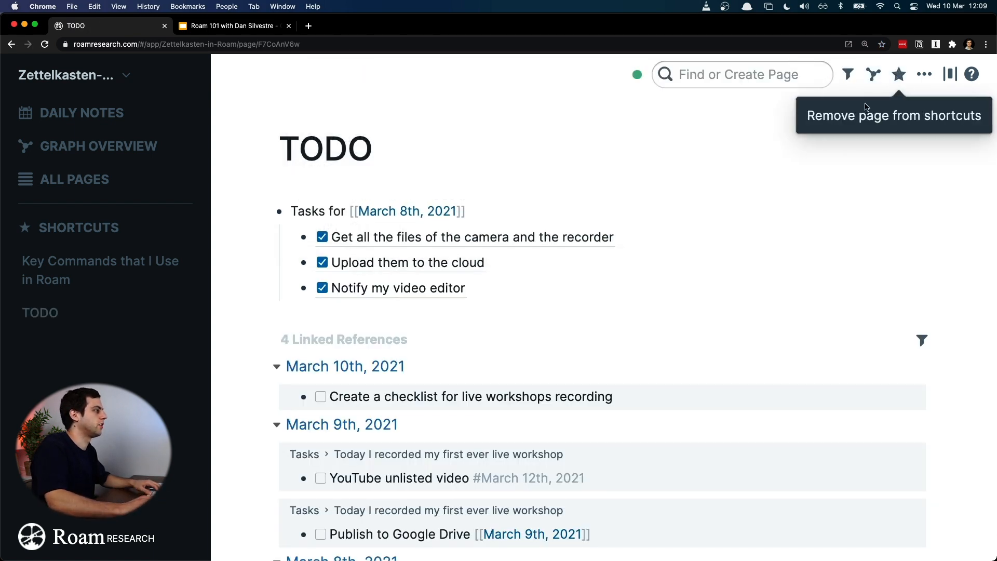
# Step: Show the TODO page's outline alongside the main view and return to the last blocks of the daily notes
pyautogui.keyDown('shift'); pyautogui.click(61, 314); pyautogui.keyUp('shift')
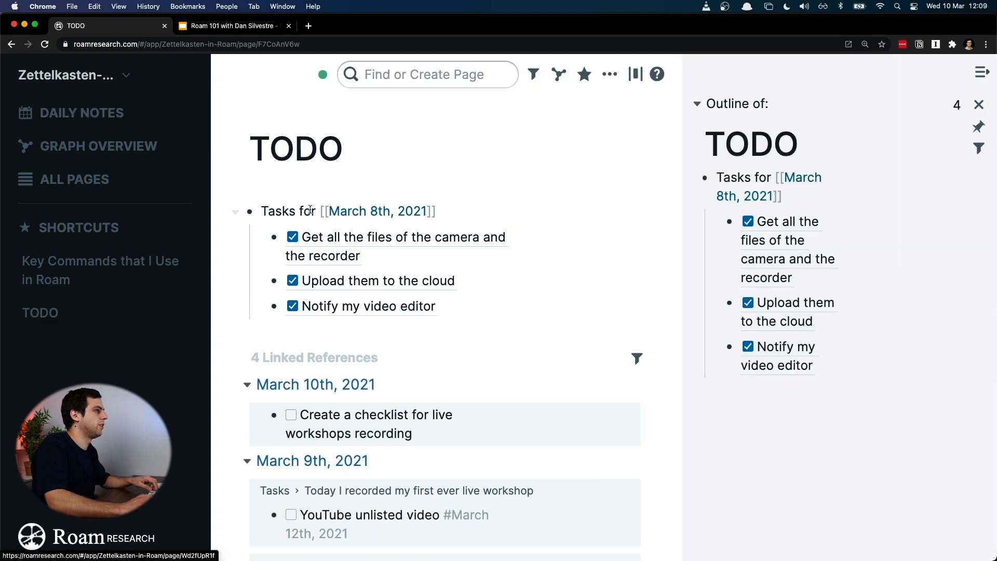
pyautogui.click(107, 125)
pyautogui.scroll(-5, 564, 248)
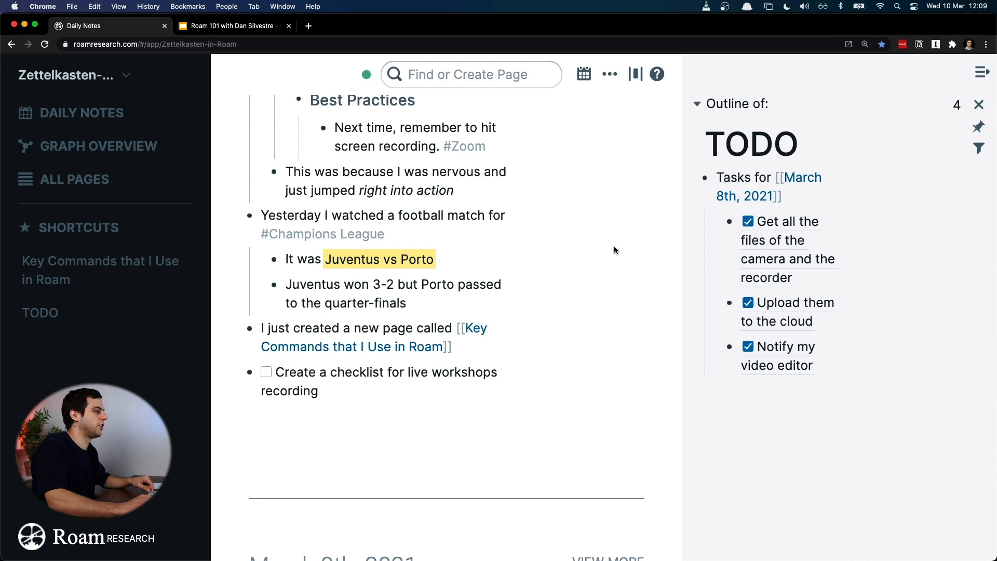
pyautogui.scroll(3, 615, 249)
pyautogui.scroll(-3, 604, 264)
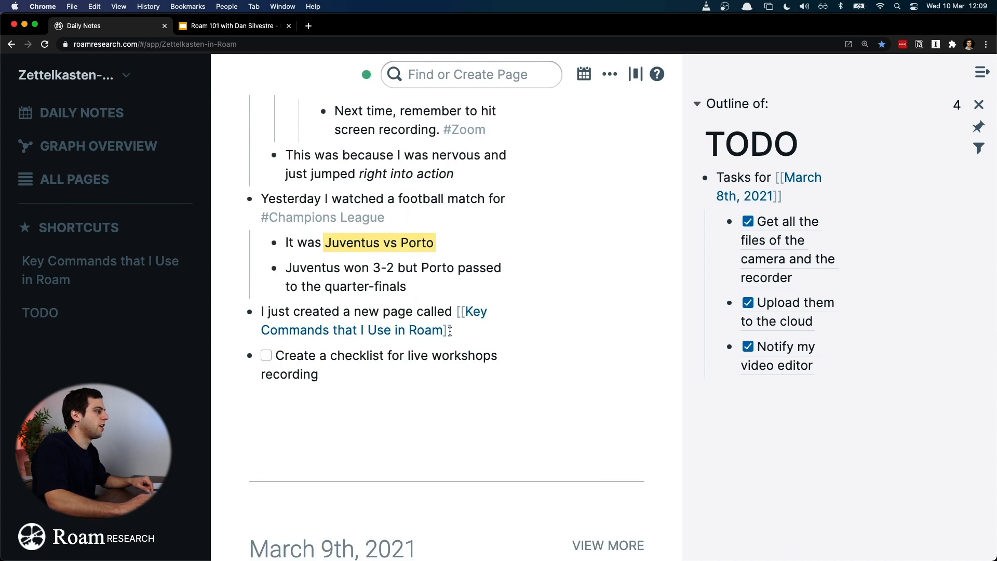
# Step: Highlight the closing brackets and the word TODO in the marker of the checklist block in the daily notes
pyautogui.click(349, 370)
pyautogui.click(272, 359)
pyautogui.hotkey('shift', 'Right')
pyautogui.hotkey('shift', 'Right')
pyautogui.press('Right')
pyautogui.press('Right')
pyautogui.press('Right')
pyautogui.press('Right')
pyautogui.press('Right')
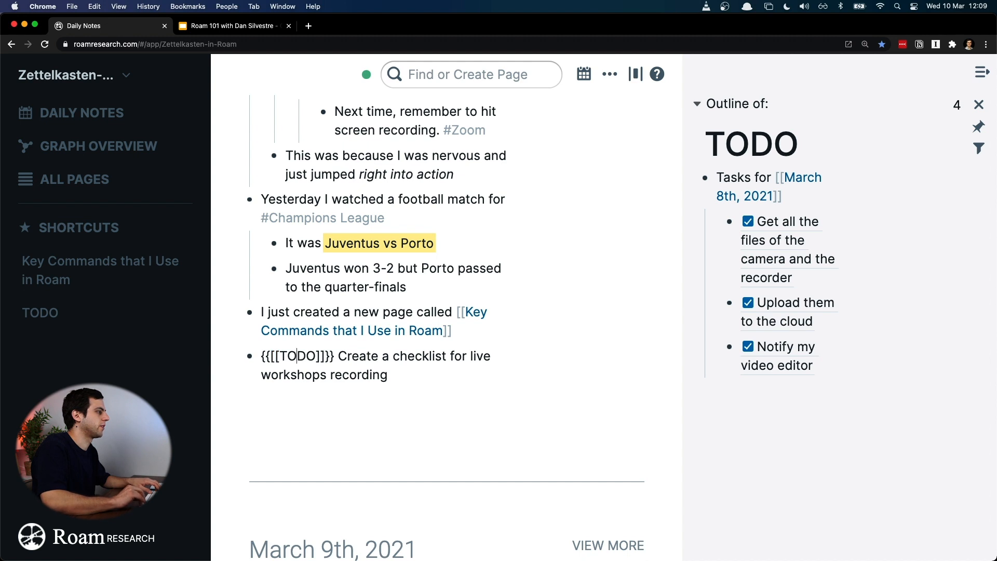
pyautogui.hotkey('shift', 'Right')
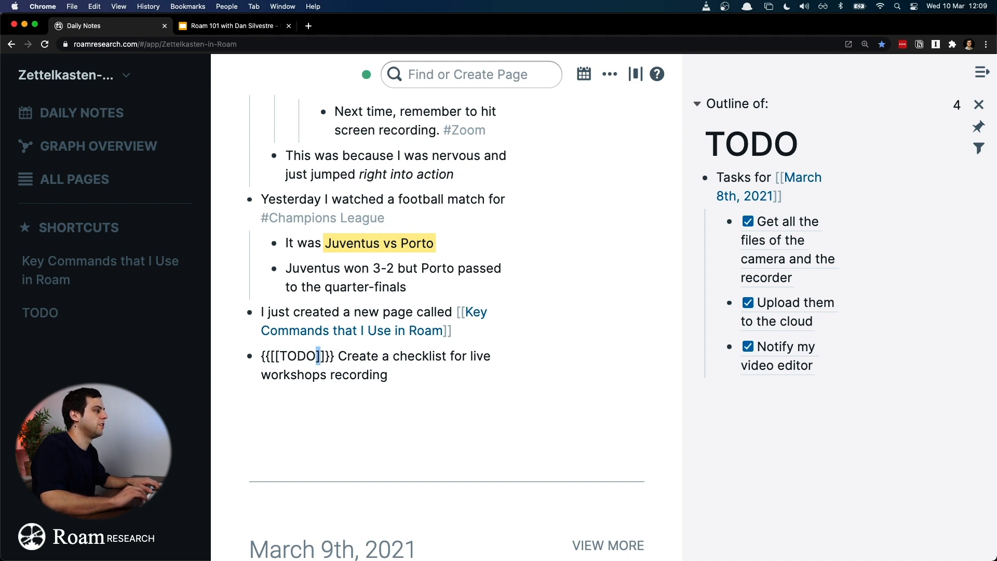
pyautogui.hotkey('shift', 'Right')
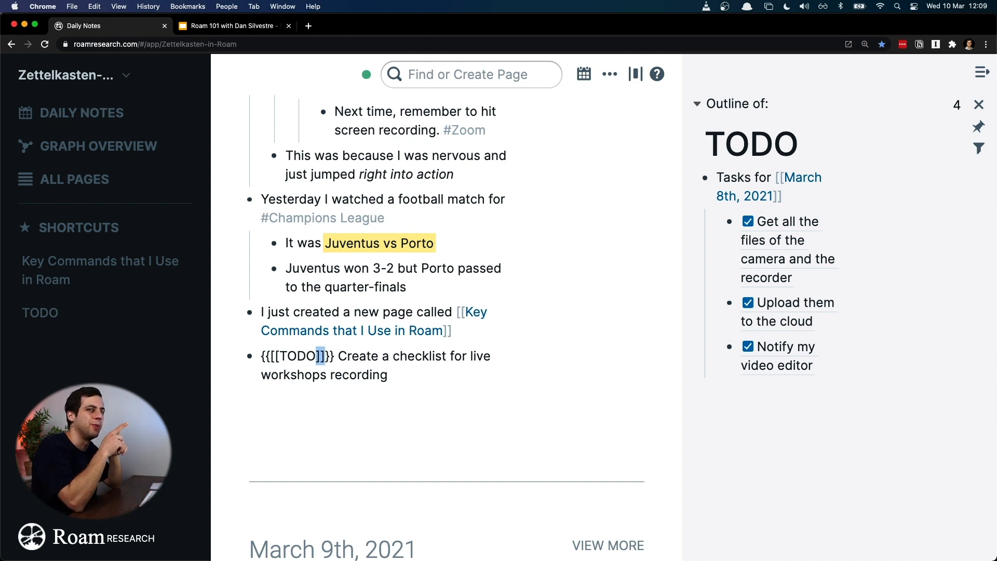
pyautogui.press('Left')
pyautogui.hotkey('shift', 'Left')
pyautogui.hotkey('shift', 'Left')
pyautogui.hotkey('shift', 'Left')
pyautogui.hotkey('shift', 'Left')
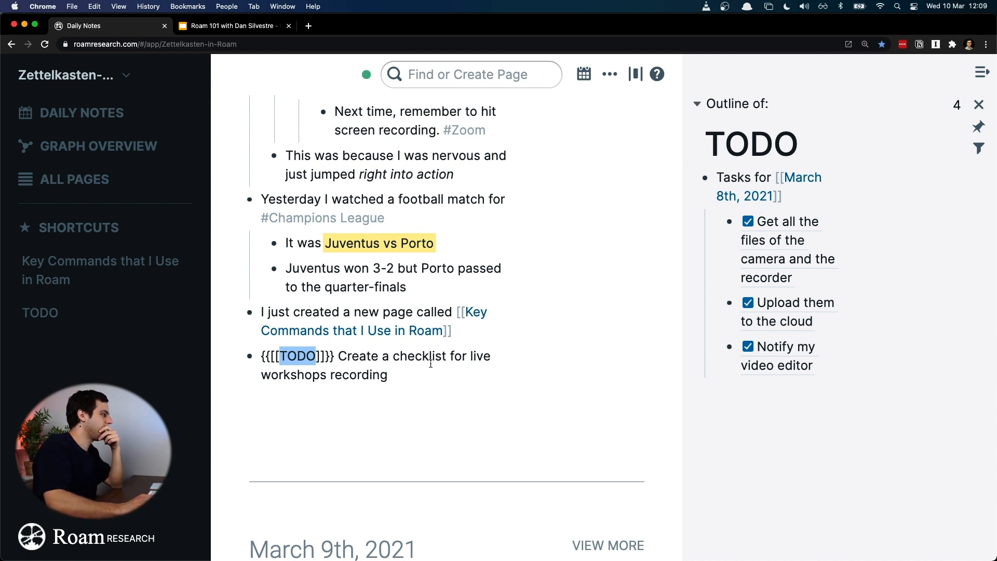
# Step: Highlight the TODO page title in the side outline
pyautogui.scroll(-3, 763, 274)
pyautogui.scroll(3, 785, 255)
pyautogui.click(769, 145)
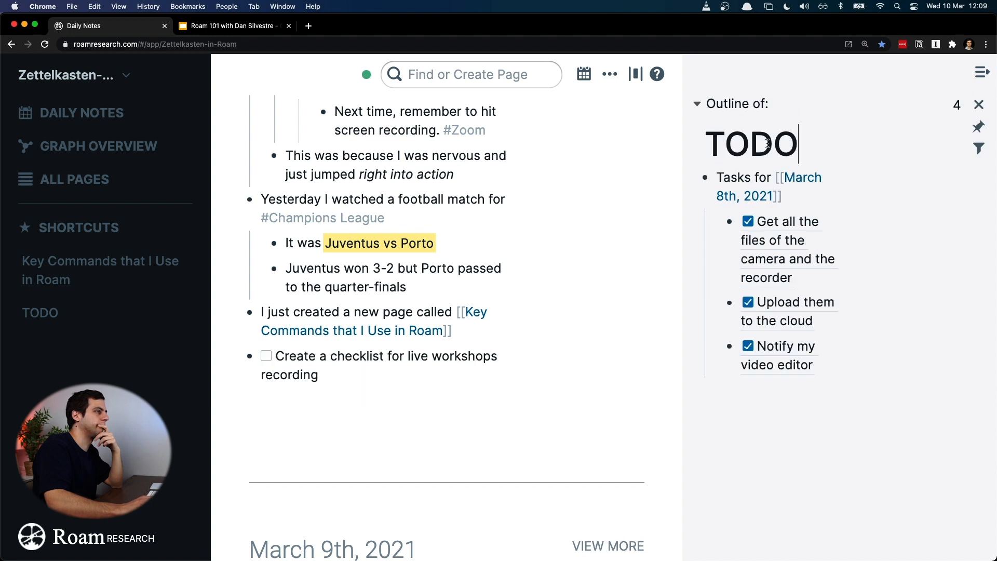
pyautogui.doubleClick(769, 145)
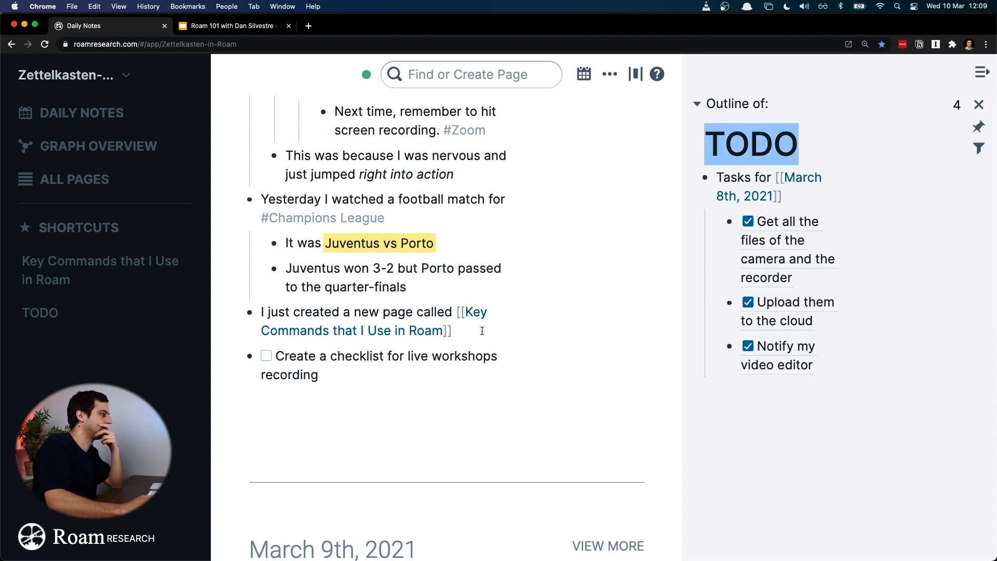
# Step: Open the TODO page from the shortcuts and examine its tasks and linked references by date
pyautogui.click(41, 314)
pyautogui.scroll(-5, 501, 318)
pyautogui.scroll(3, 502, 318)
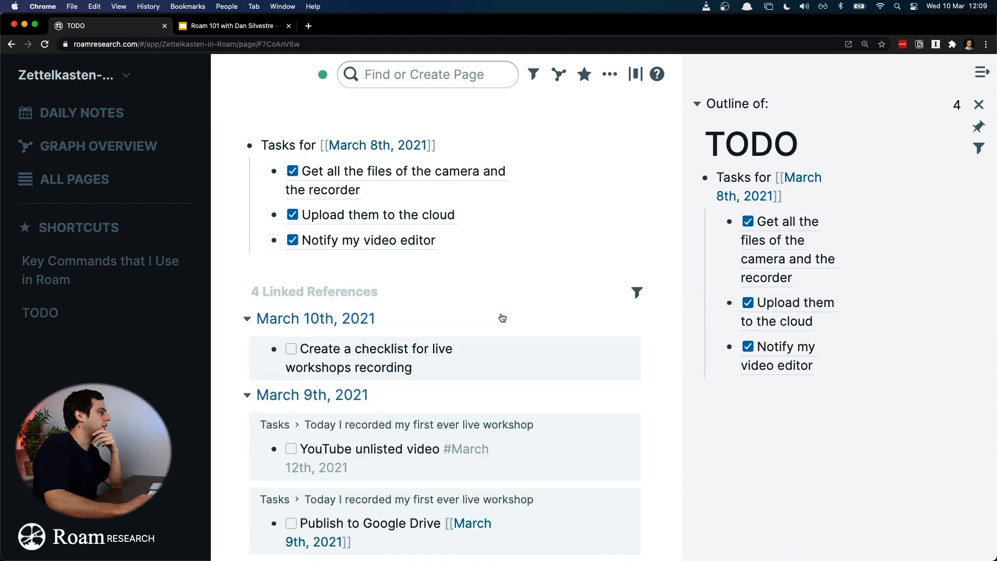
pyautogui.scroll(-1, 500, 318)
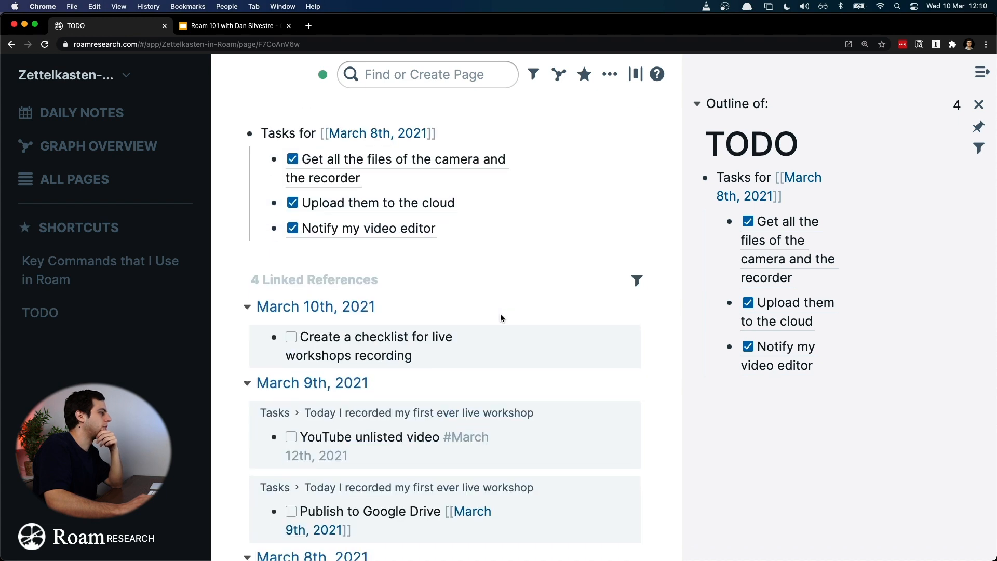
pyautogui.click(492, 352)
pyautogui.click(486, 275)
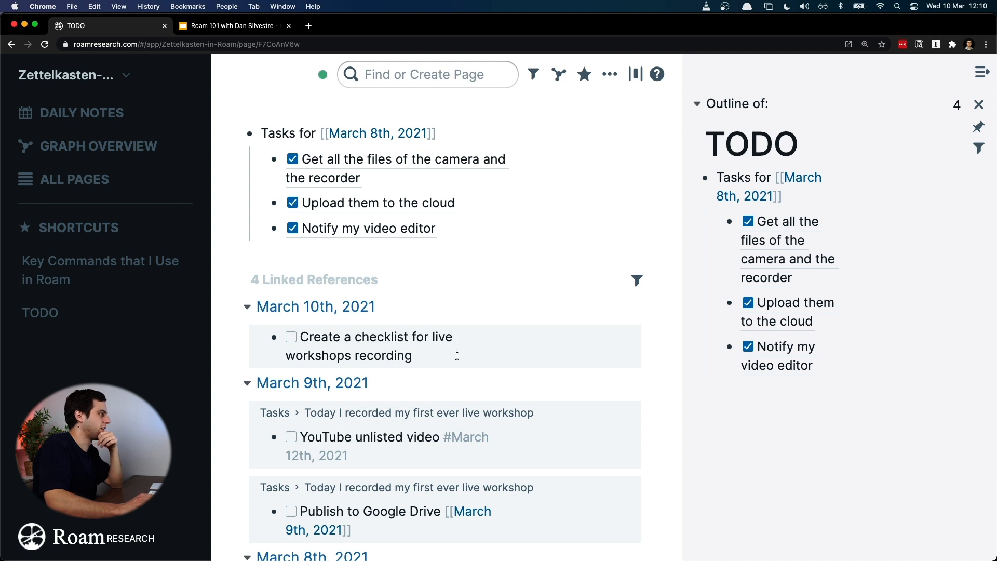
pyautogui.scroll(3, 457, 356)
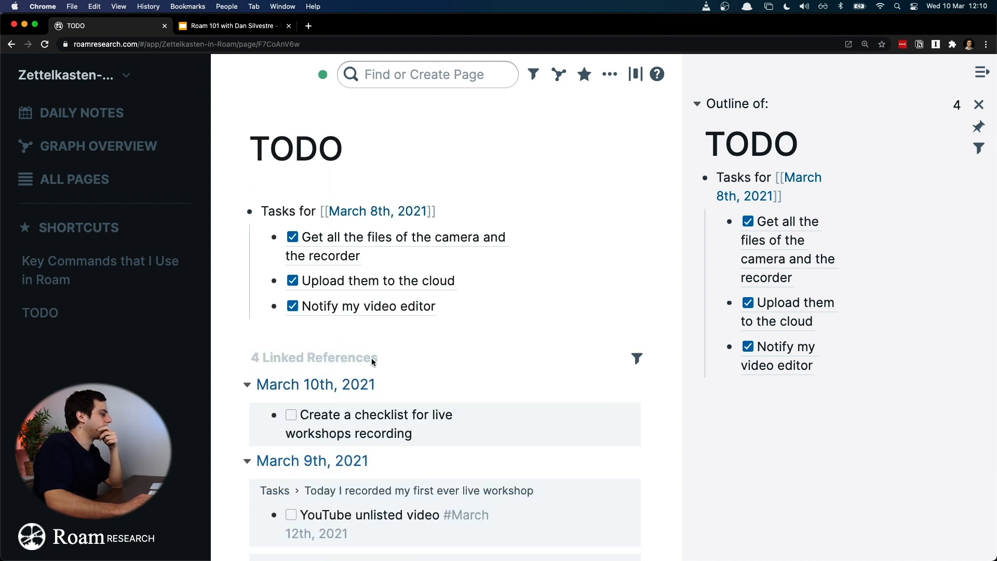
pyautogui.scroll(-5, 372, 362)
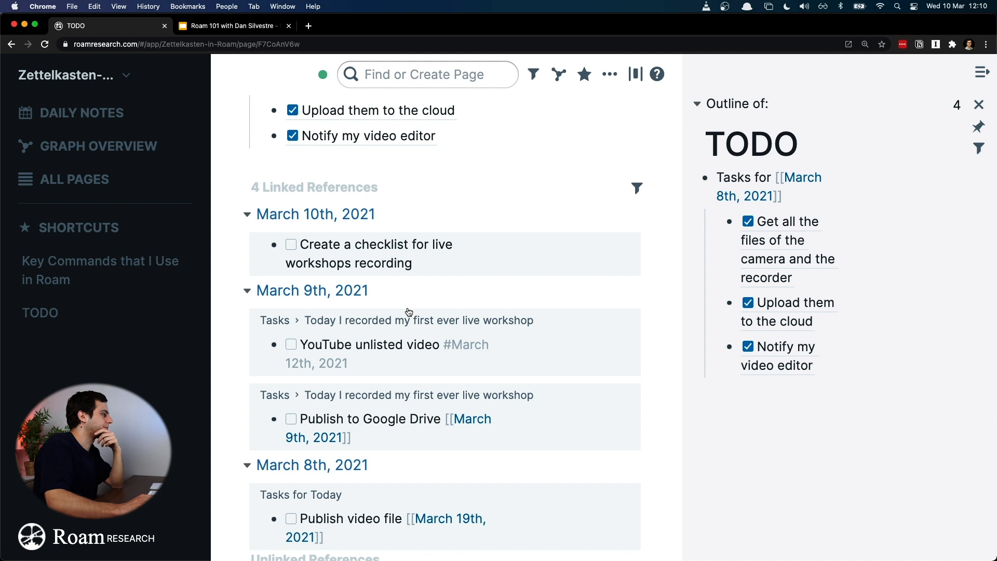
pyautogui.scroll(3, 407, 307)
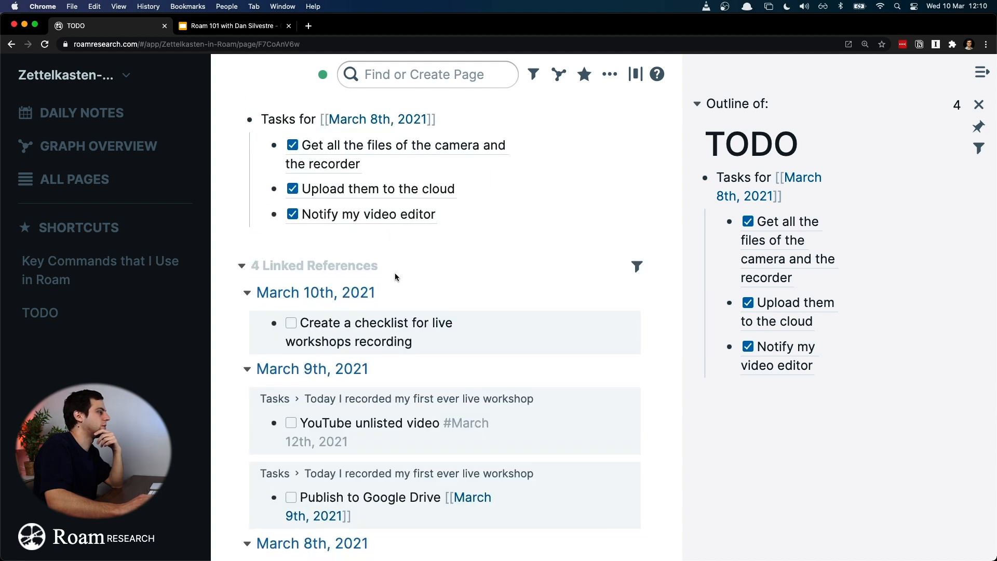
# Step: Mark the March 10th checklist task as done on the TODO page and open its block for editing in the daily notes
pyautogui.scroll(-5, 395, 277)
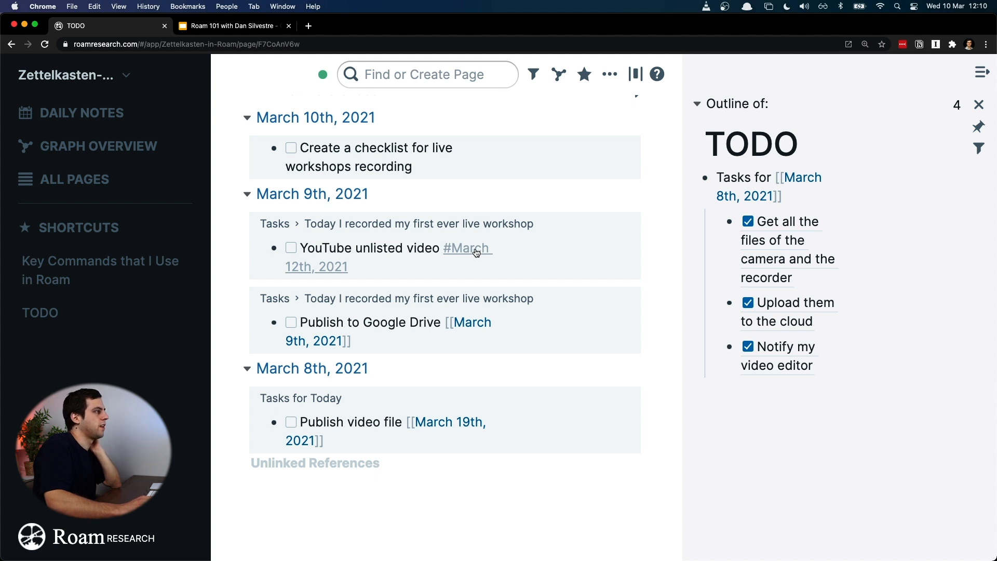
pyautogui.click(291, 149)
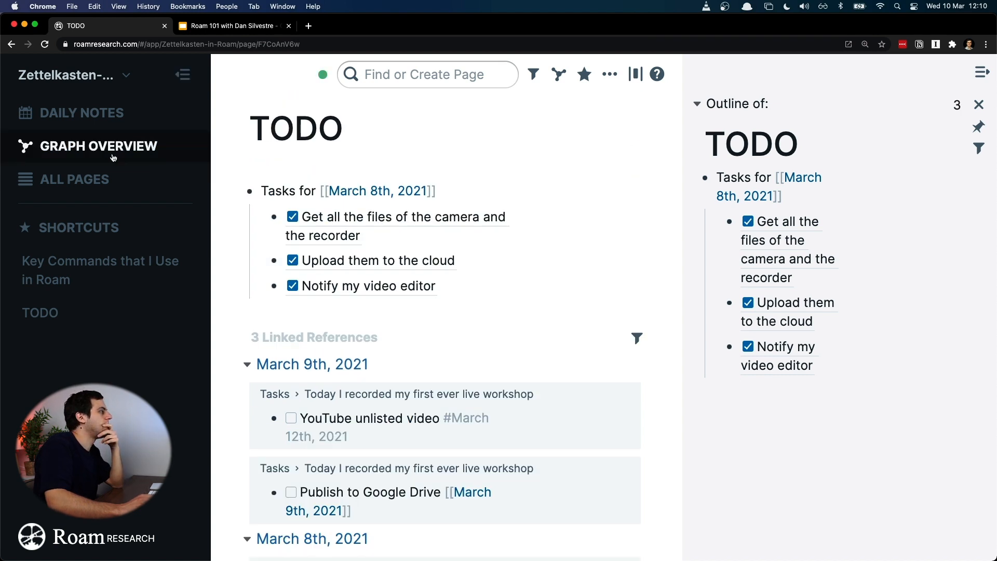
pyautogui.click(118, 119)
pyautogui.scroll(-4, 405, 400)
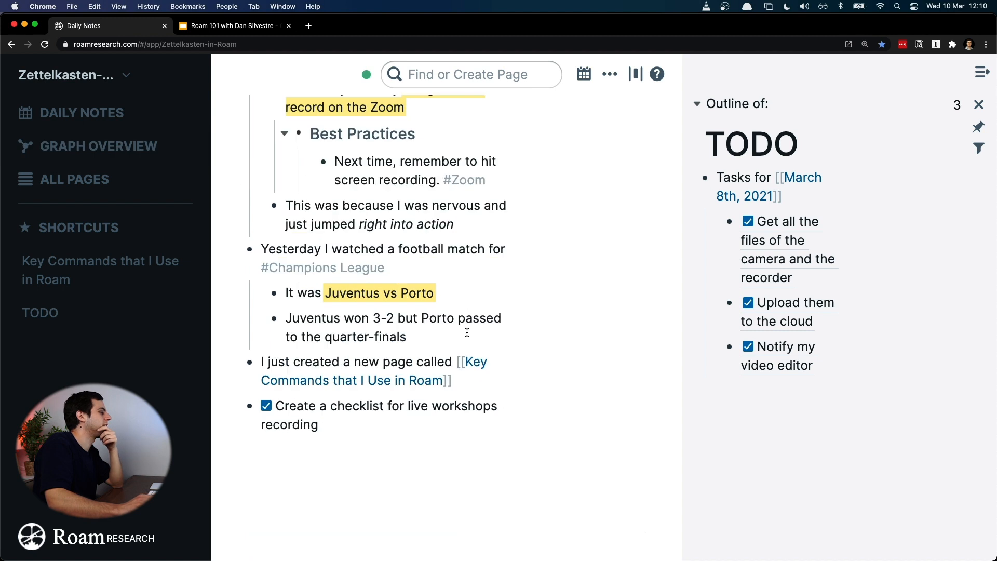
pyautogui.click(353, 411)
pyautogui.click(301, 406)
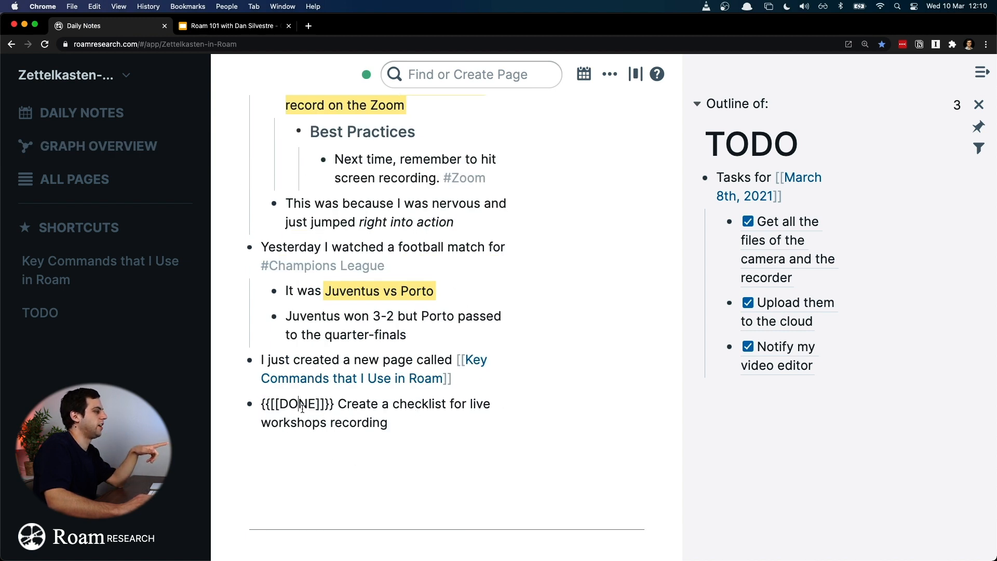
# Step: Replace DONE with TODO inside the marker of the checklist block
pyautogui.click(281, 404)
pyautogui.hotkey('shift', 'Right')
pyautogui.hotkey('shift', 'Right')
pyautogui.hotkey('shift', 'Right')
pyautogui.hotkey('shift', 'Right')
pyautogui.write('YODO')
pyautogui.press('Left')
pyautogui.press('Left')
pyautogui.press('Left')
pyautogui.press('Left')
pyautogui.press('Left')
pyautogui.press('Left')
pyautogui.press('Left')
pyautogui.press('Right')
pyautogui.press('Right')
pyautogui.press('Right')
pyautogui.press('Right')
pyautogui.press('BackSpace')
pyautogui.write('T')
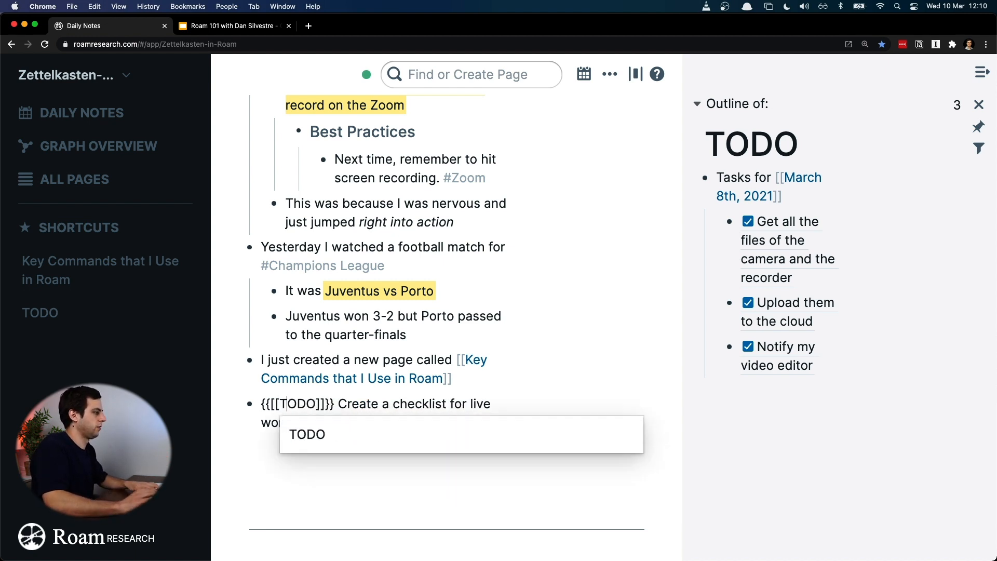
pyautogui.click(297, 415)
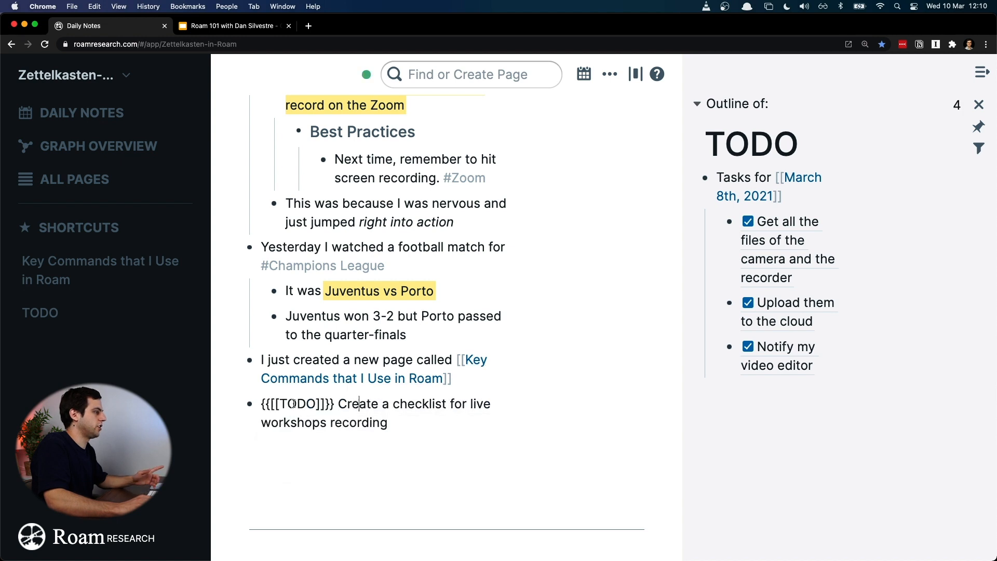
# Step: Mark the checklist block as done again, copy the word DONE from its marker, and open the DONE page through the page search
pyautogui.press('super+Return')
pyautogui.doubleClick(298, 405)
pyautogui.press('super+c')
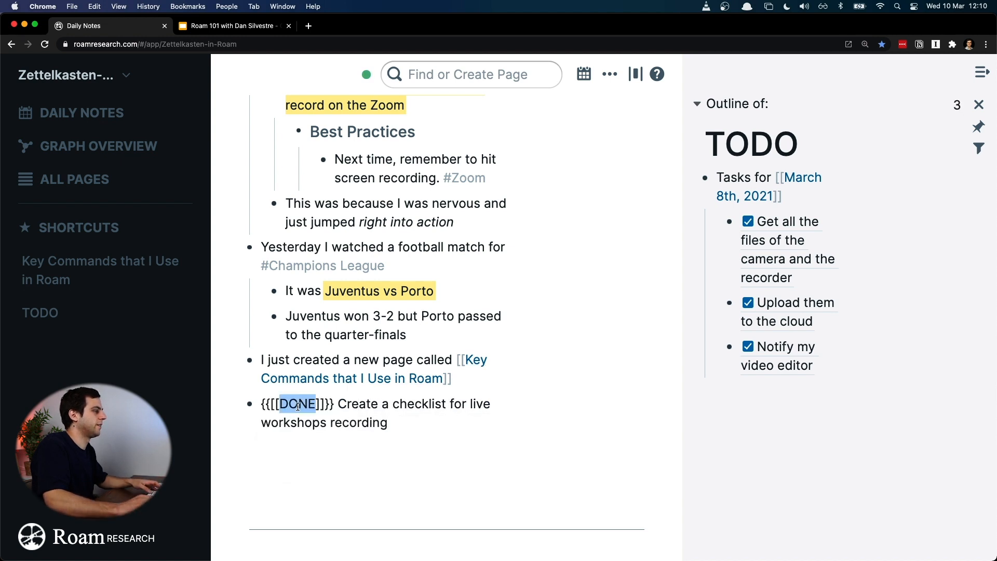
pyautogui.click(453, 74)
pyautogui.press('super+v')
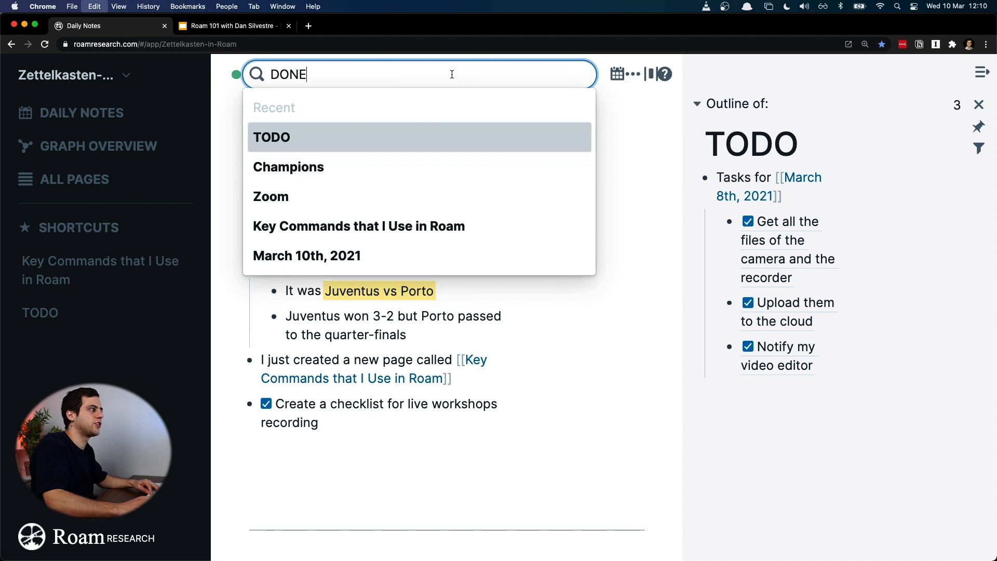
pyautogui.click(404, 99)
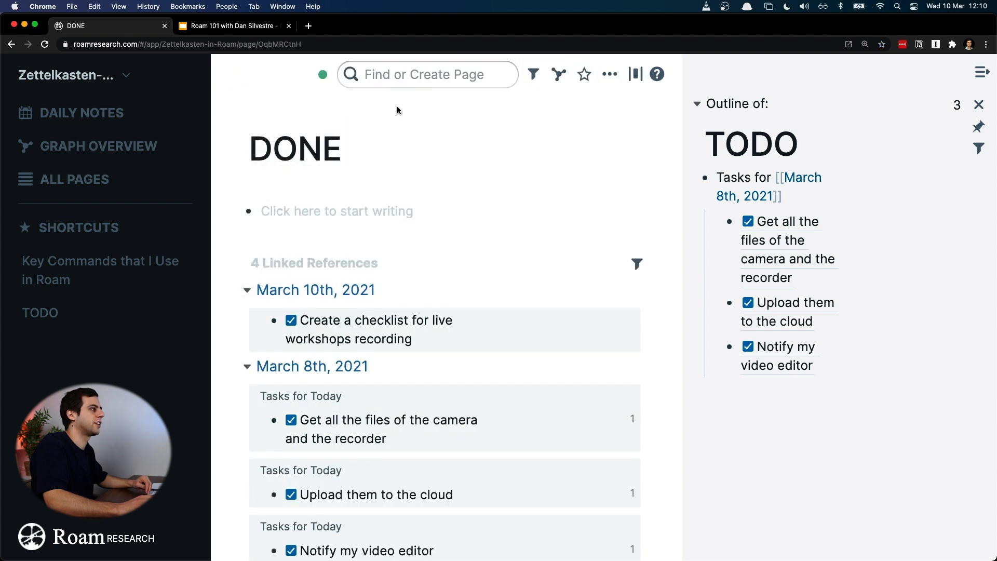
# Step: Add the DONE page to the shortcuts, and briefly show its outline beside the main view
pyautogui.click(585, 75)
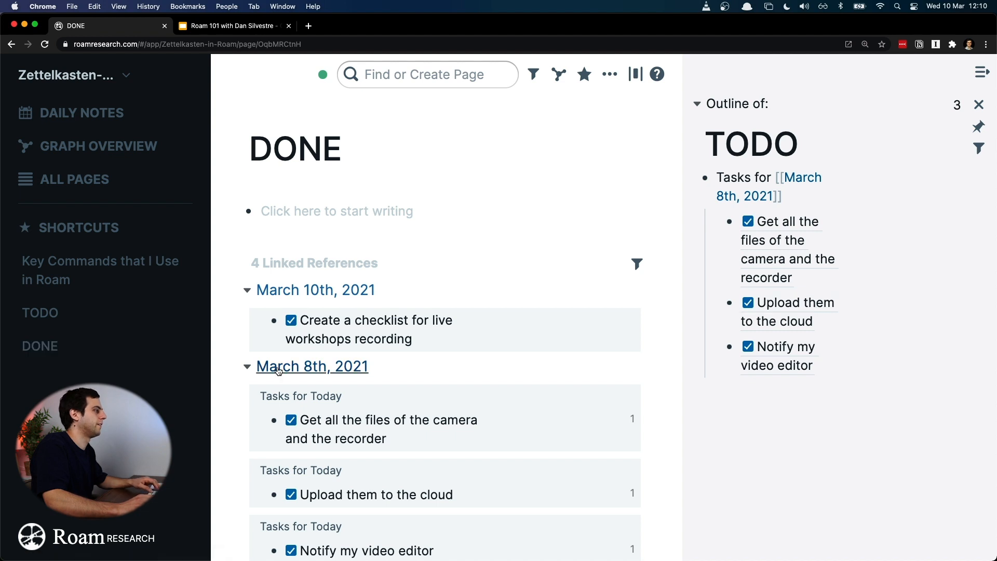
pyautogui.keyDown('shift'); pyautogui.click(148, 347); pyautogui.keyUp('shift')
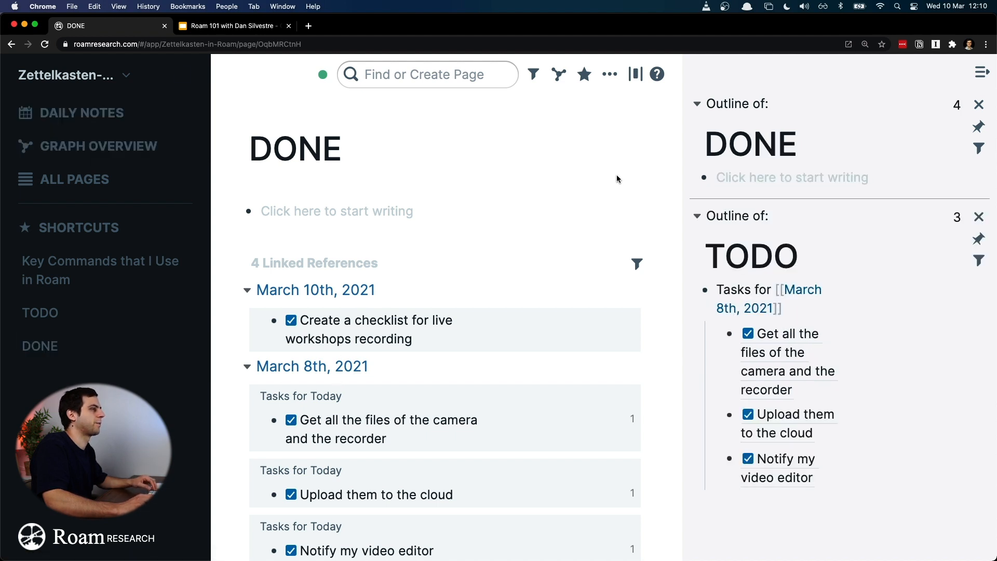
pyautogui.click(980, 104)
# Step: Untick the March 10th checklist task in the DONE page's linked references and open the TODO page to check it
pyautogui.scroll(-1, 530, 219)
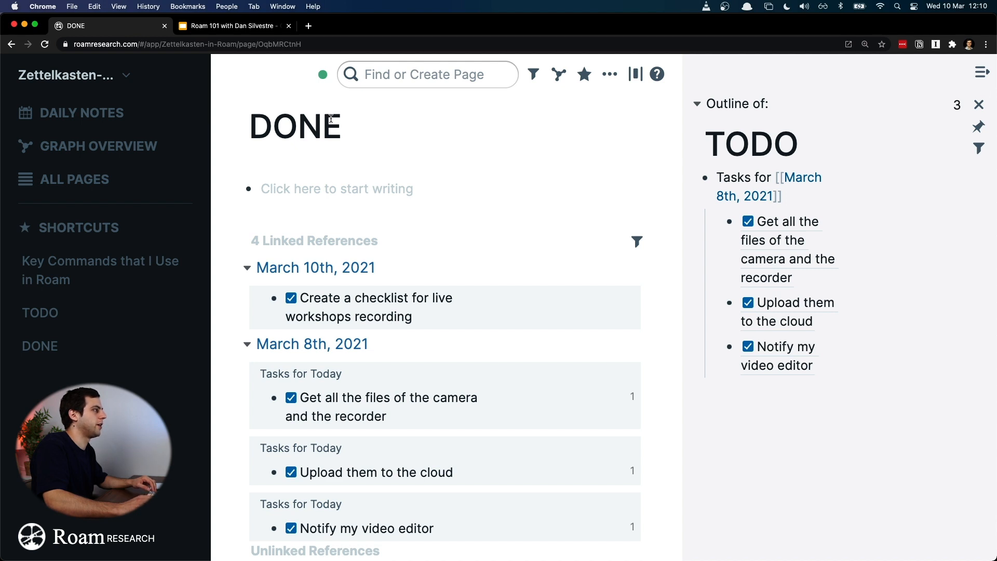
pyautogui.click(292, 298)
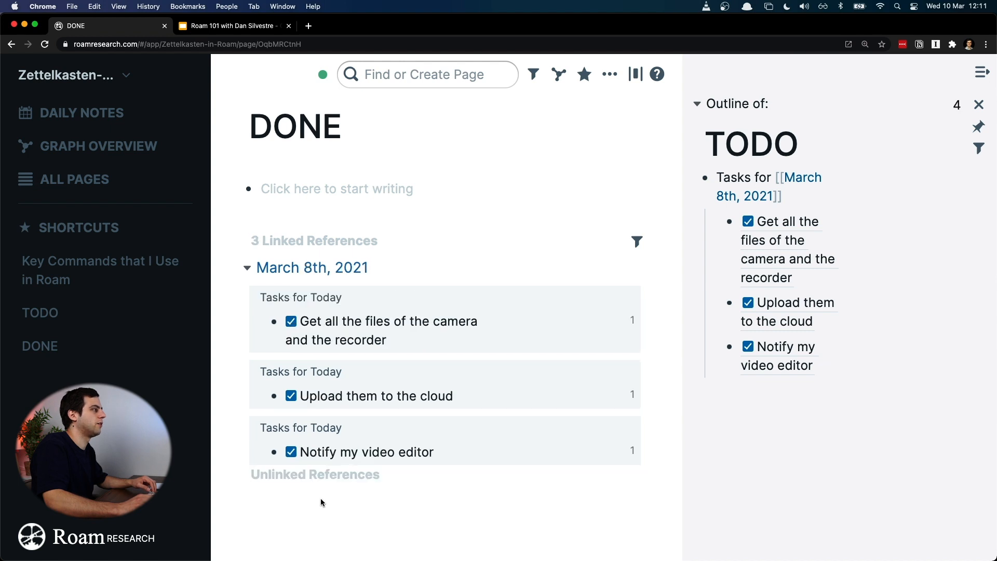
pyautogui.click(105, 319)
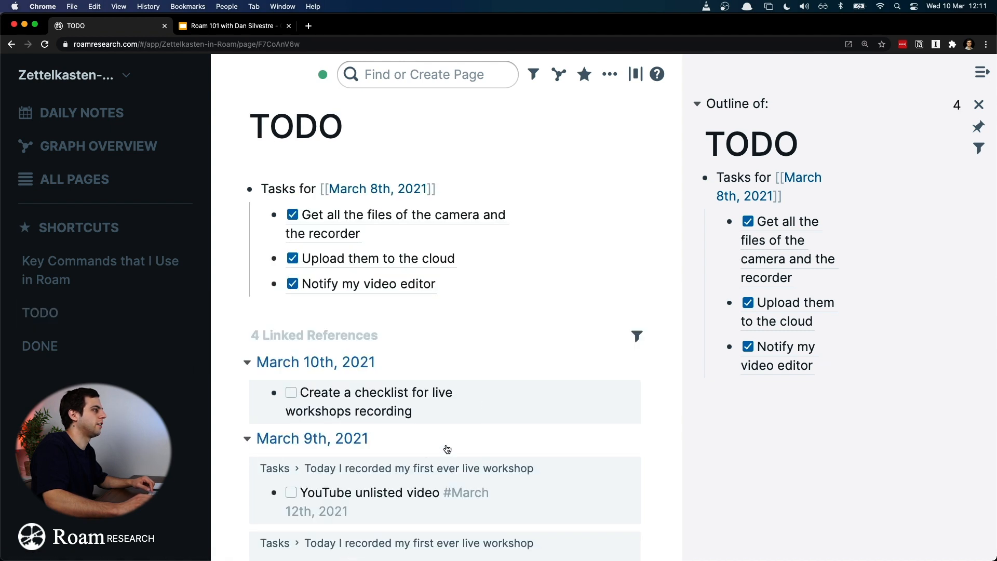
# Step: Add the block "Use this checklist on the next live workshop" below the checklist task in the March 10th daily notes
pyautogui.click(97, 119)
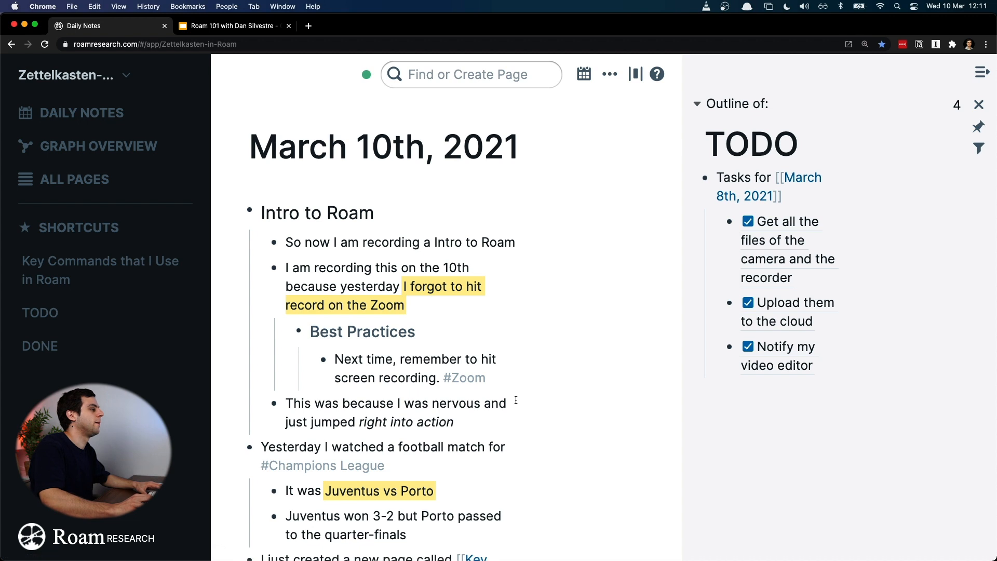
pyautogui.scroll(-4, 514, 405)
pyautogui.click(493, 410)
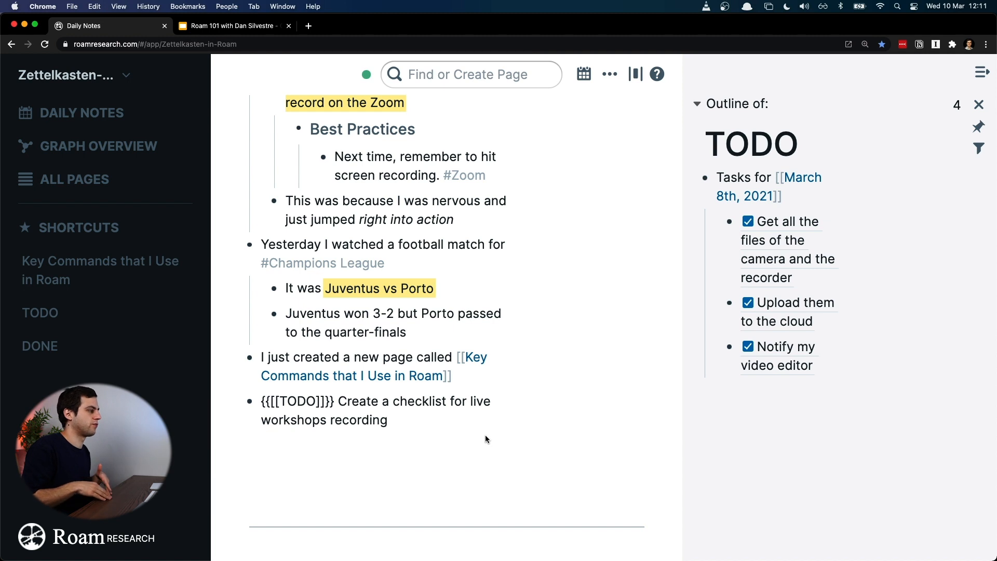
pyautogui.press('Return')
pyautogui.write('Usin')
pyautogui.press('BackSpace')
pyautogui.press('BackSpace')
pyautogui.write('e this checlist')
pyautogui.press('BackSpace')
pyautogui.press('BackSpace')
pyautogui.press('BackSpace')
pyautogui.press('BackSpace')
pyautogui.write('klist ')
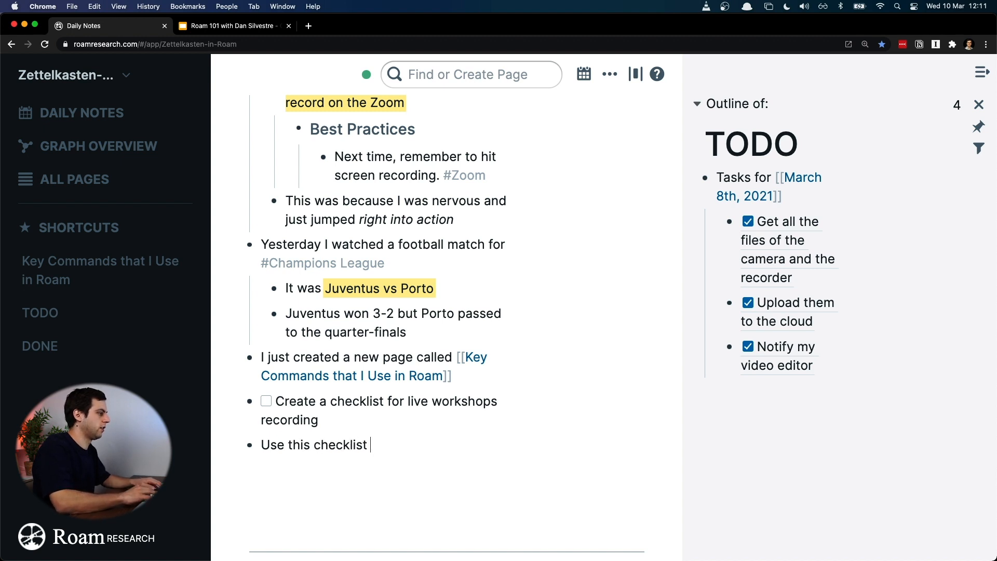
pyautogui.write('on the next live workshop')
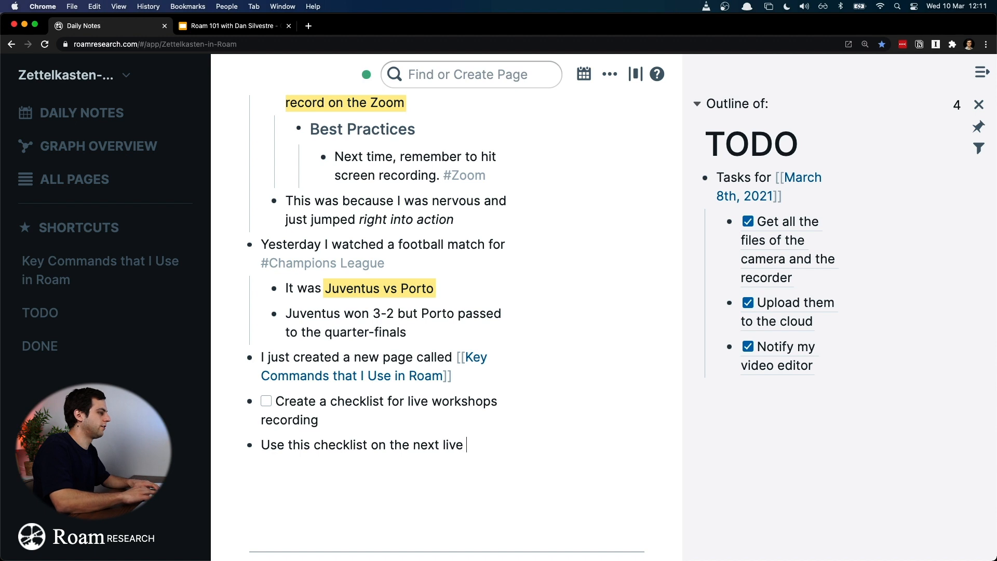
# Step: Remove the TODO marker from the "Create a checklist for live workshops recording" block
pyautogui.press('Up')
pyautogui.press('Up')
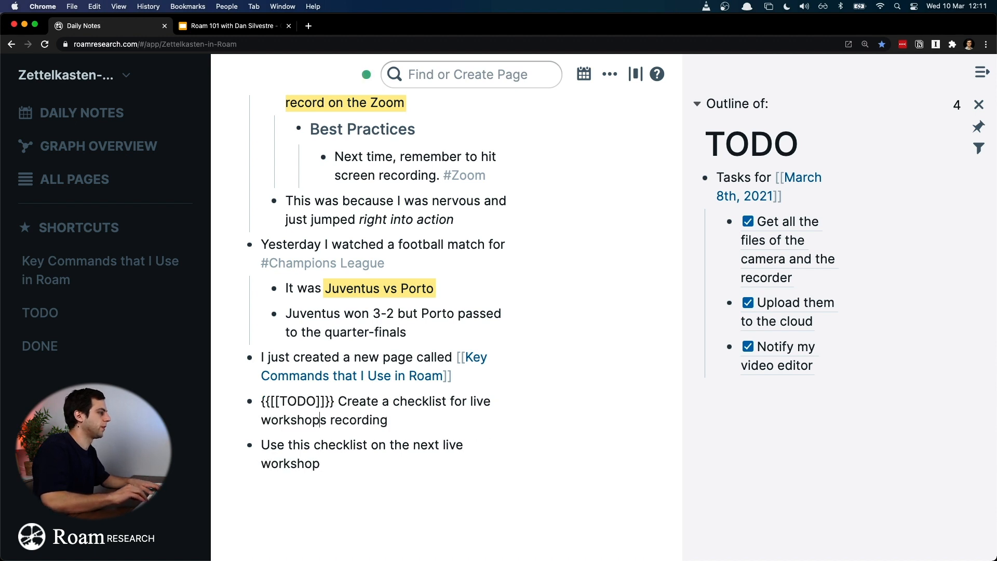
pyautogui.press('Right')
pyautogui.press('Right')
pyautogui.press('shift+super+Left')
pyautogui.press('BackSpace')
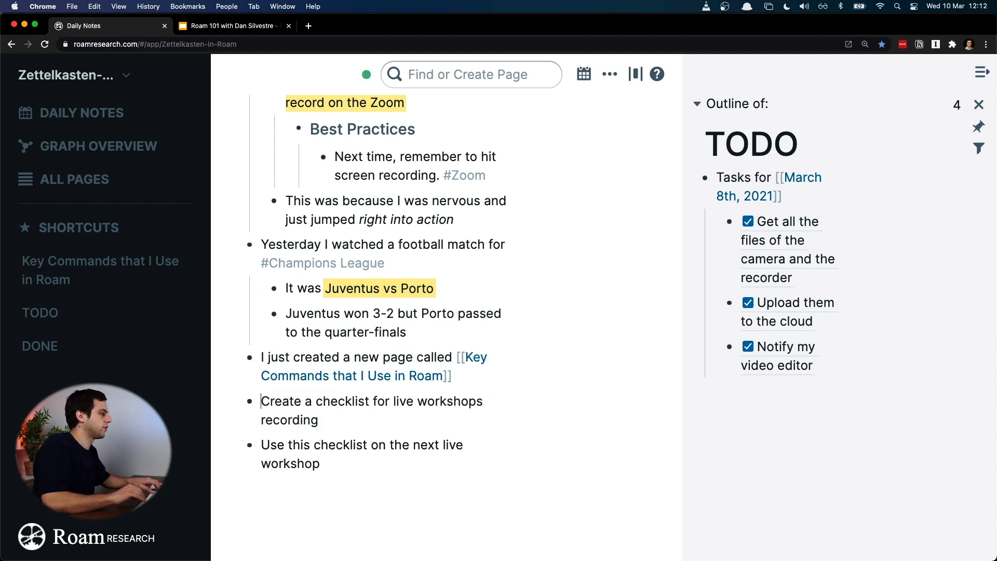
# Step: Insert a block reading "Checklist for Live Workshop" above the "Create a checklist" block
pyautogui.write('Checklist for')
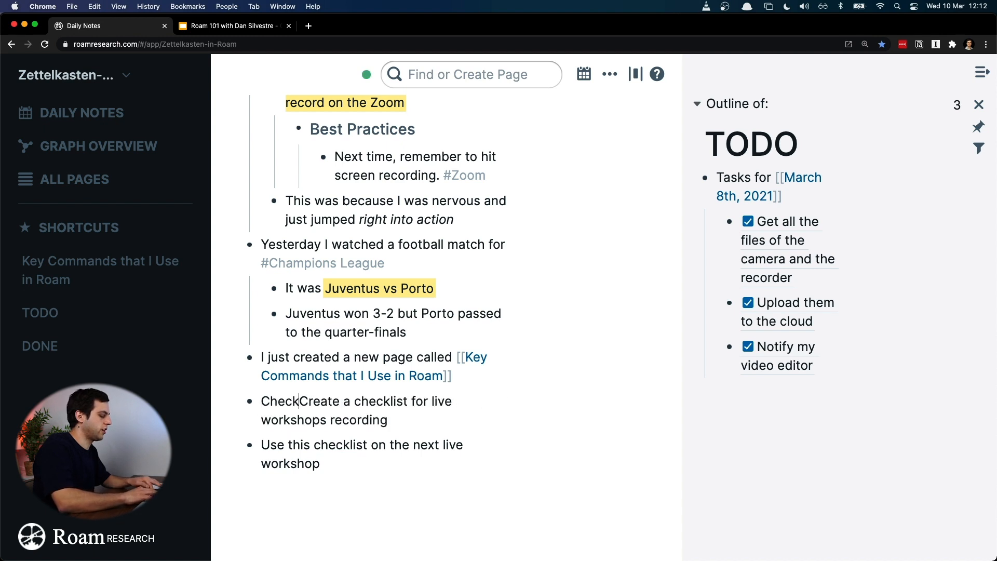
pyautogui.write(' Live Worksho')
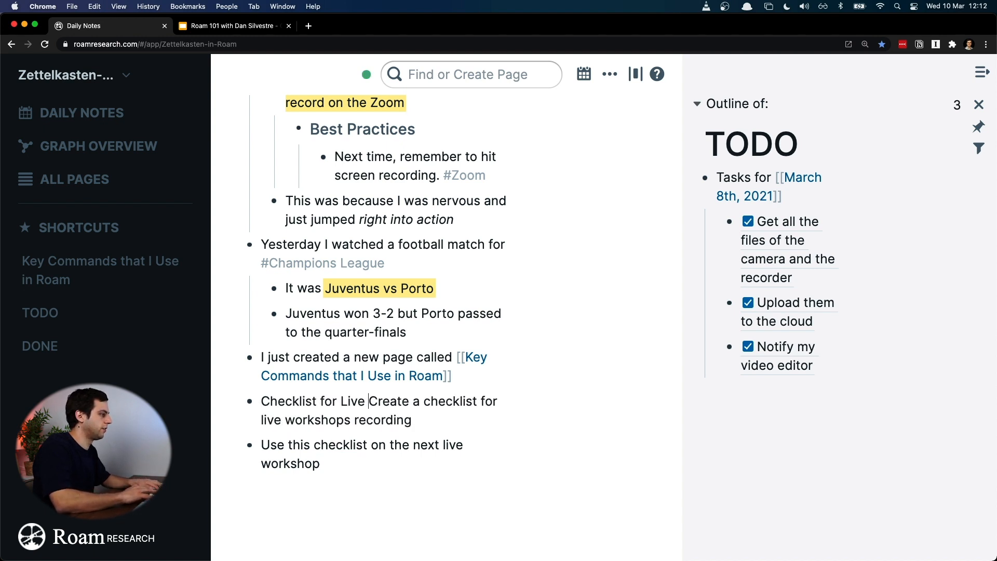
pyautogui.write('p')
pyautogui.press('Return')
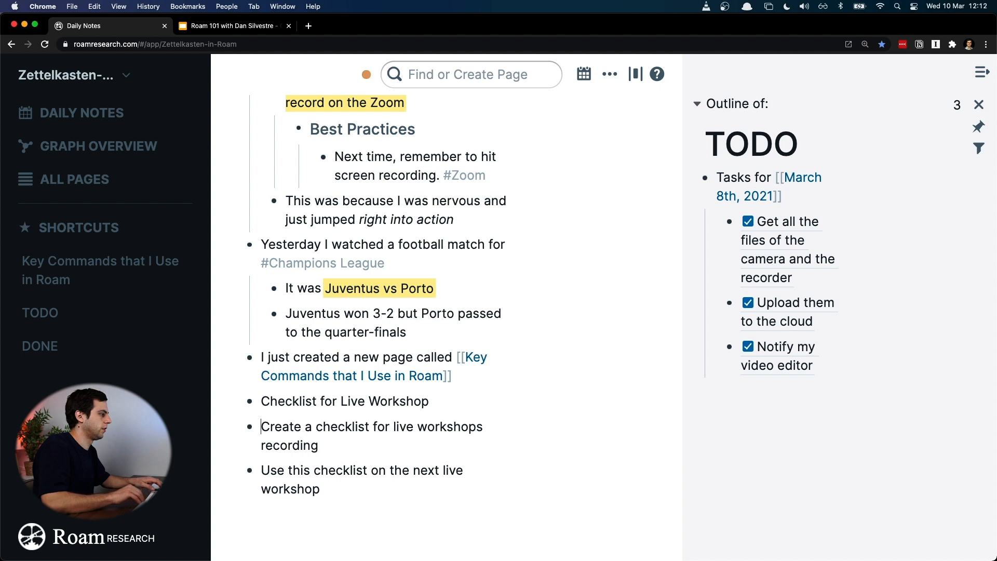
# Step: Nest the two checklist blocks under "Checklist for Live Workshop"
pyautogui.press('super+a')
pyautogui.hotkey('shift', 'Down')
pyautogui.hotkey('shift', 'Down')
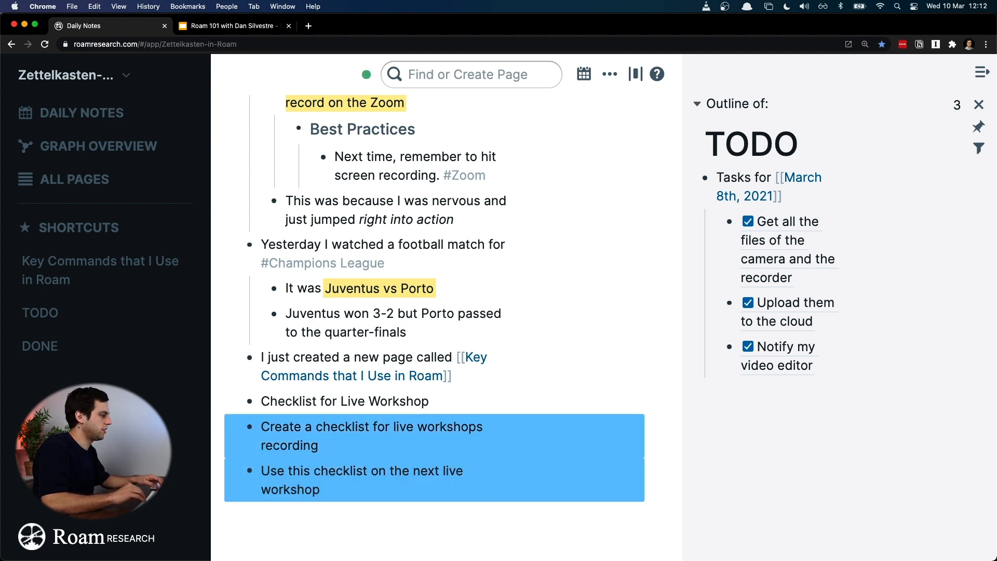
pyautogui.press('Tab')
pyautogui.press('Up')
pyautogui.press('Up')
pyautogui.press('Up')
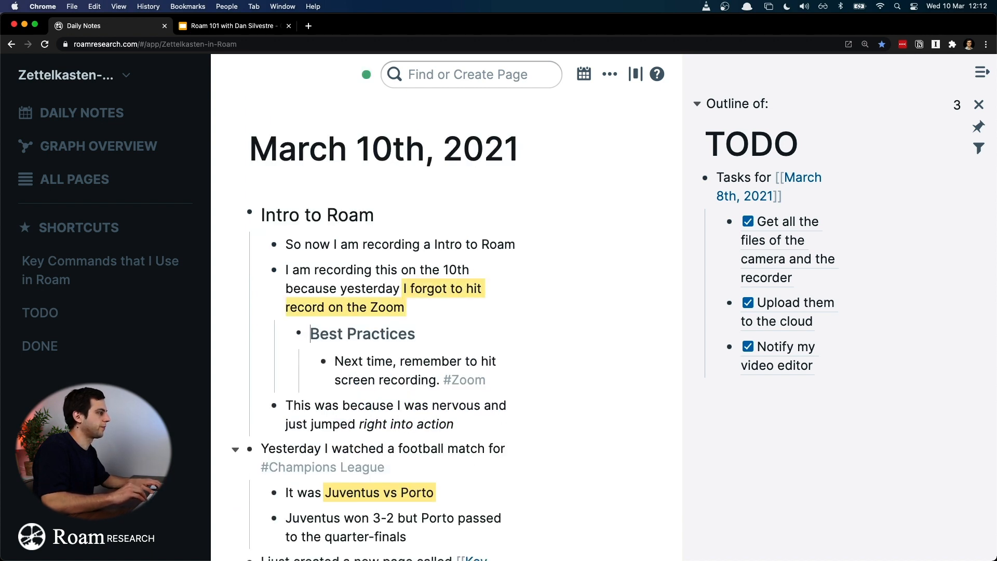
# Step: Format the "Checklist for Live Workshop" block as a level 3 heading
pyautogui.scroll(-9, 485, 436)
pyautogui.scroll(3, 483, 246)
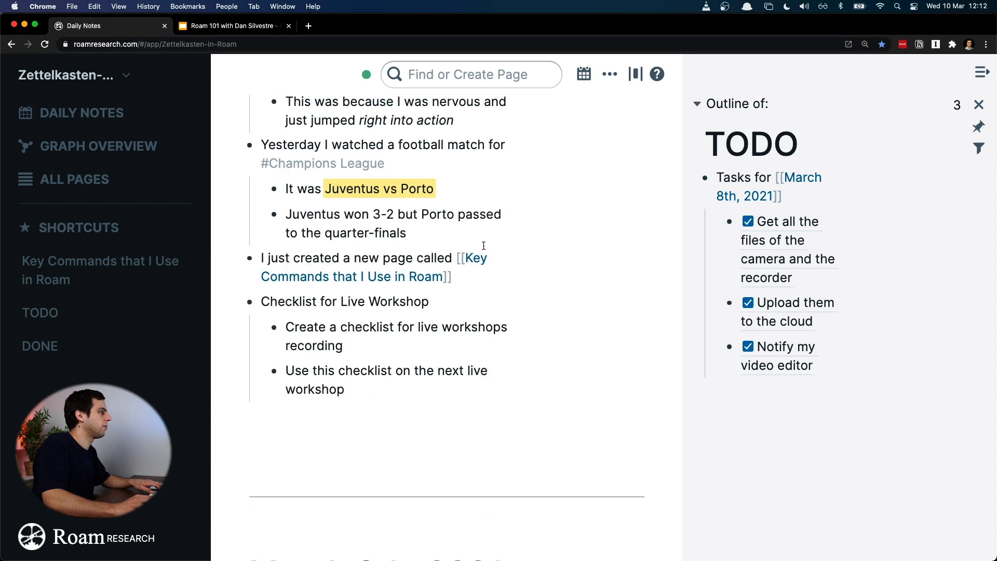
pyautogui.click(463, 302)
pyautogui.press('super+alt+3')
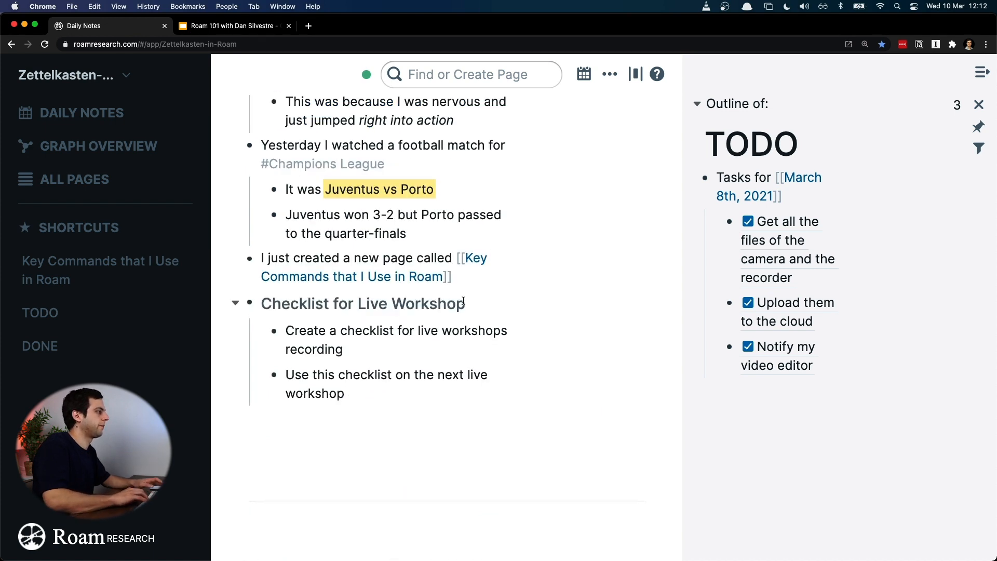
# Step: Turn both blocks nested under the "Checklist for Live Workshop" heading into TODO tasks at once
pyautogui.press('Down')
pyautogui.press('Down')
pyautogui.hotkey('shift', 'Down')
pyautogui.hotkey('shift', 'Down')
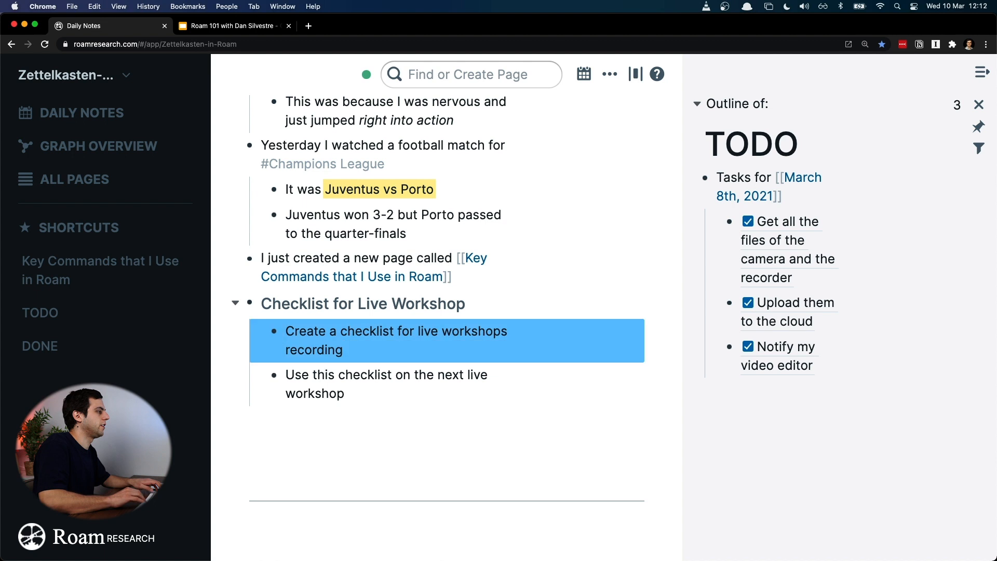
pyautogui.press('super+Return')
pyautogui.press('Escape')
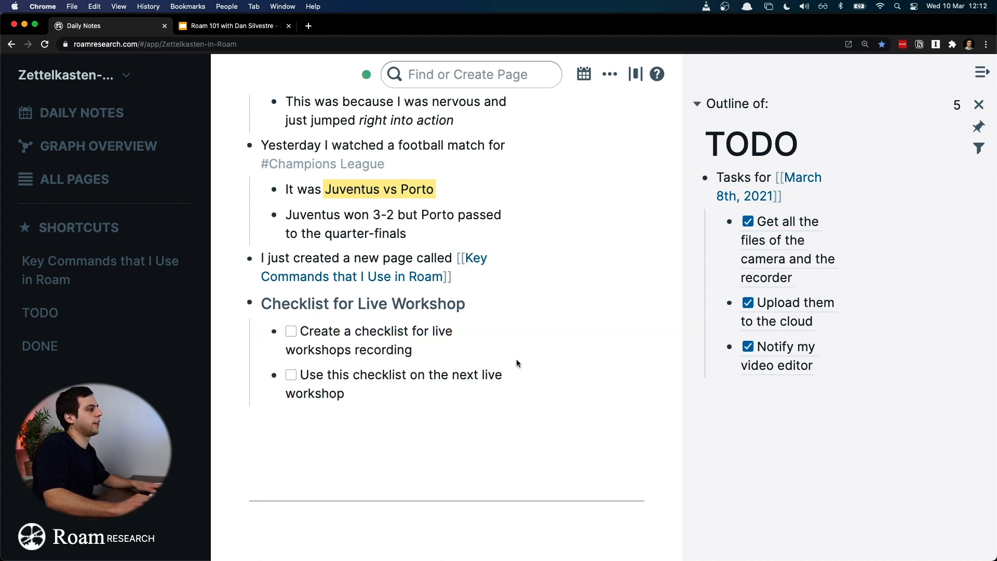
# Step: Append tomorrow's date link, March 11th, 2021, to the "Create a checklist" task with a slash command
pyautogui.click(463, 349)
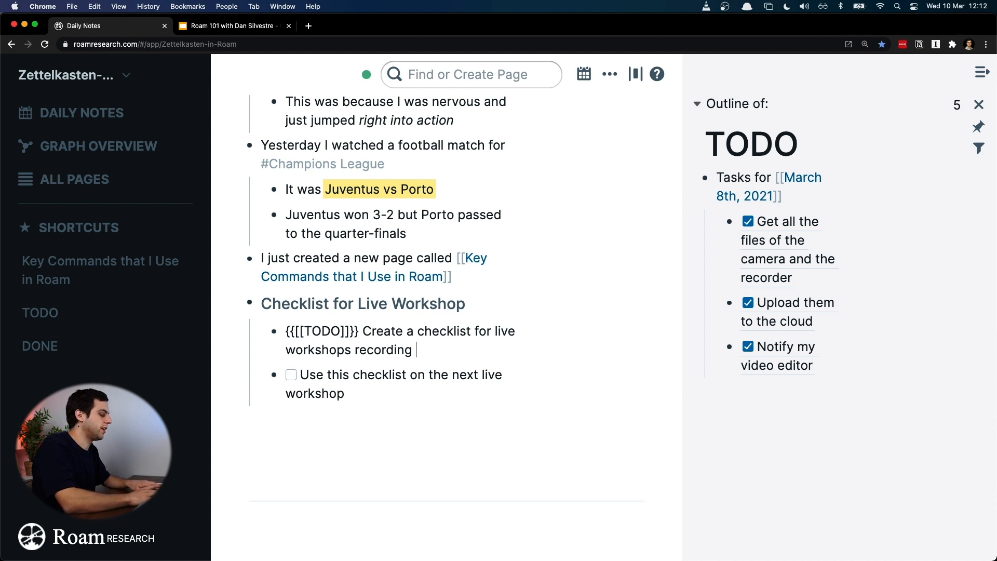
pyautogui.write('/to')
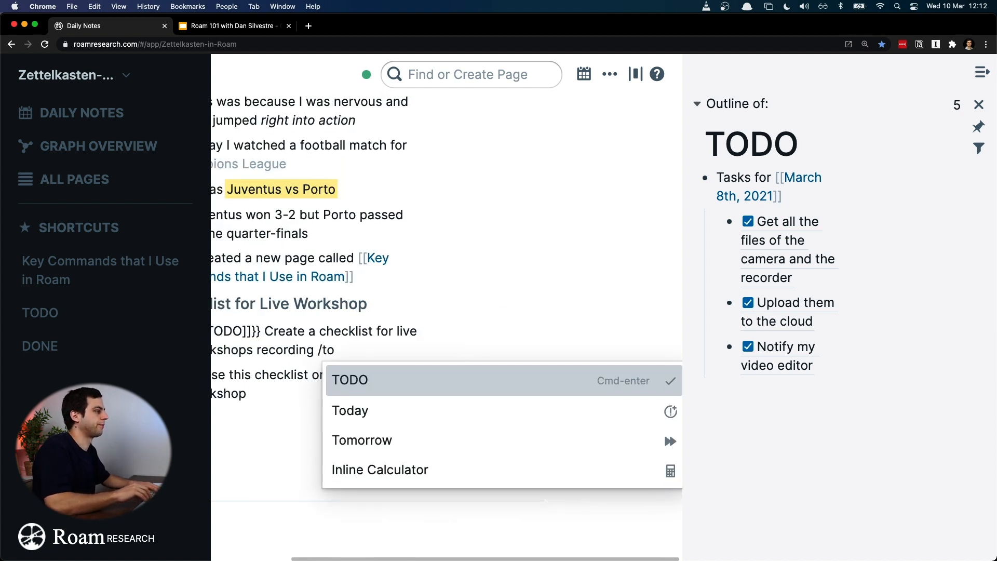
pyautogui.press('Down')
pyautogui.press('Down')
pyautogui.press('Return')
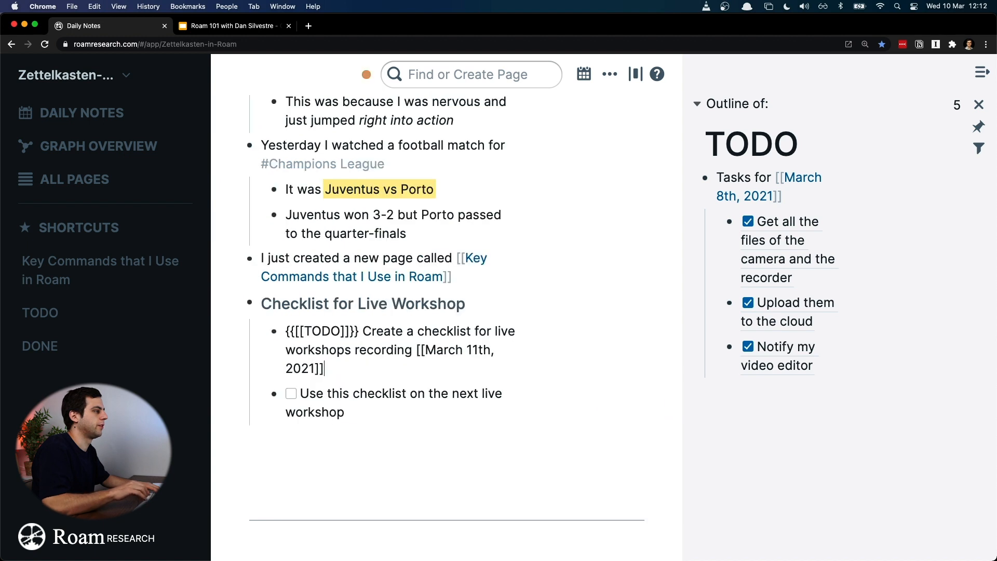
pyautogui.click(482, 411)
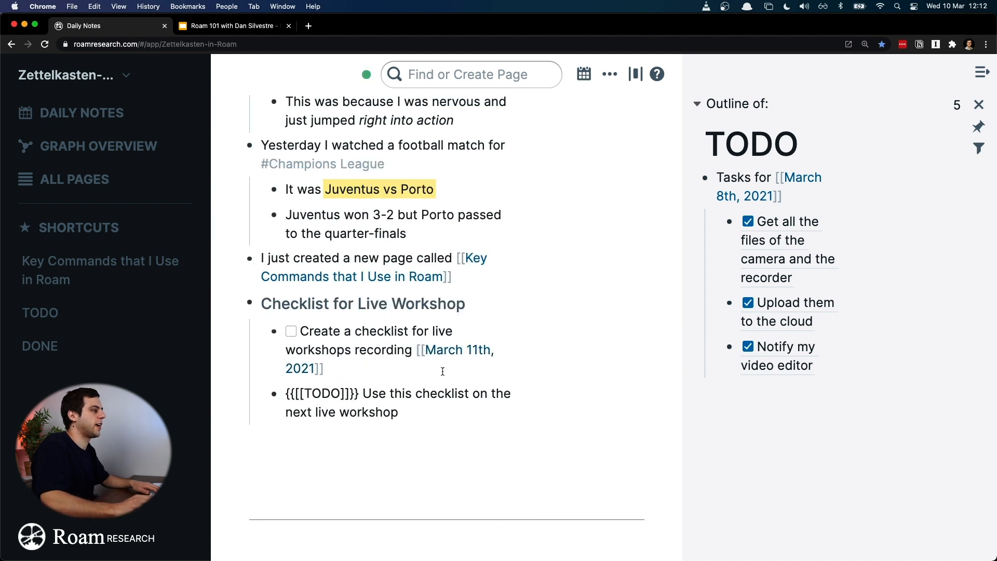
# Step: Close the TODO side outline and return to the March 10th notes in the full-width view
pyautogui.click(979, 104)
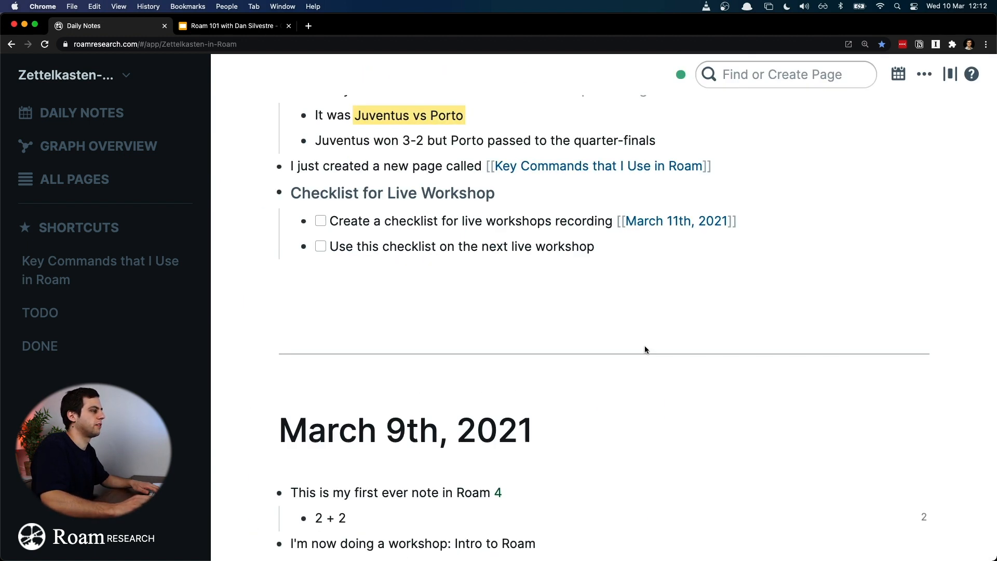
pyautogui.scroll(1, 692, 314)
pyautogui.scroll(4, 692, 314)
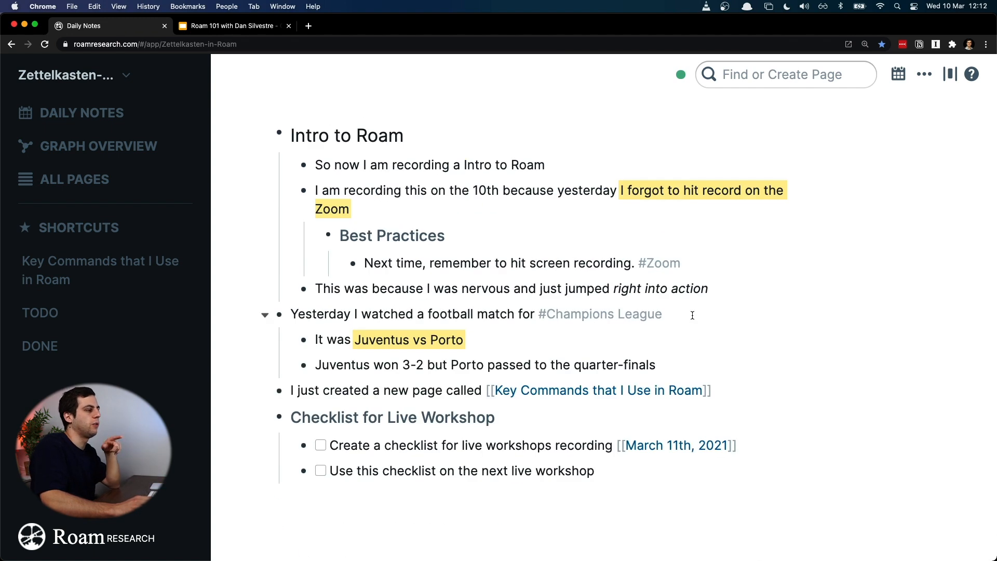
# Step: Open tomorrow's daily page from the upcoming dates list to review its linked task, and return to the daily notes
pyautogui.scroll(1, 712, 362)
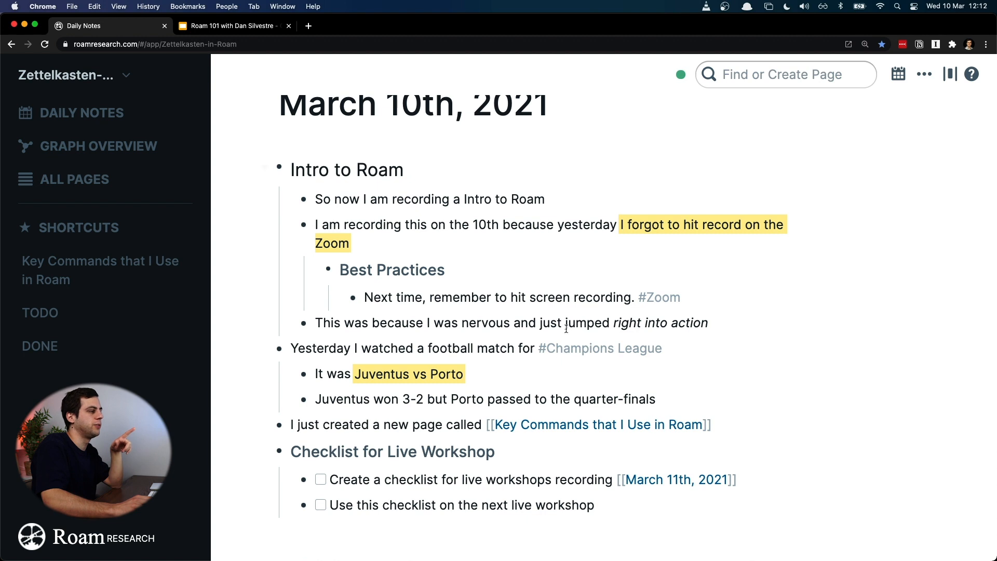
pyautogui.click(897, 78)
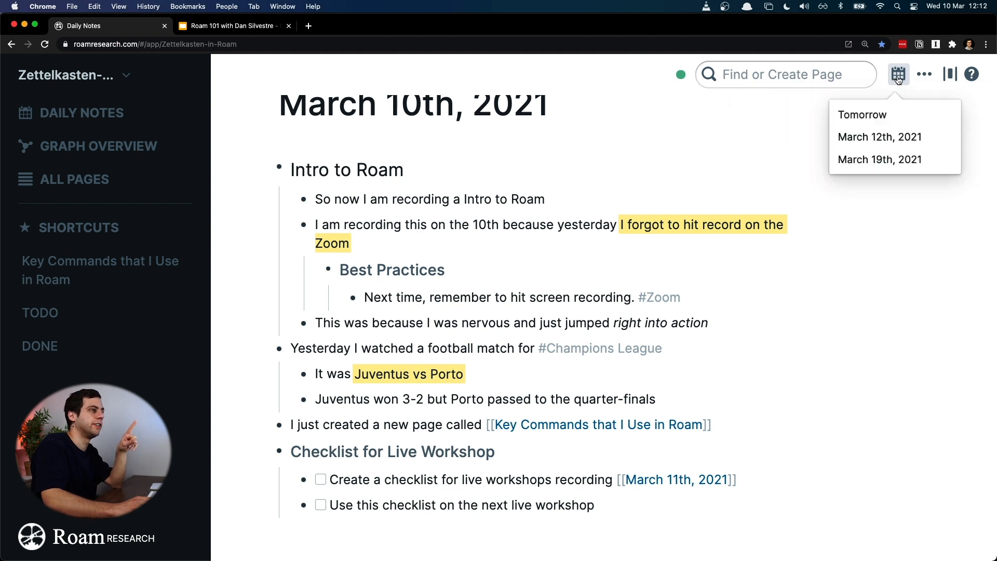
pyautogui.click(877, 118)
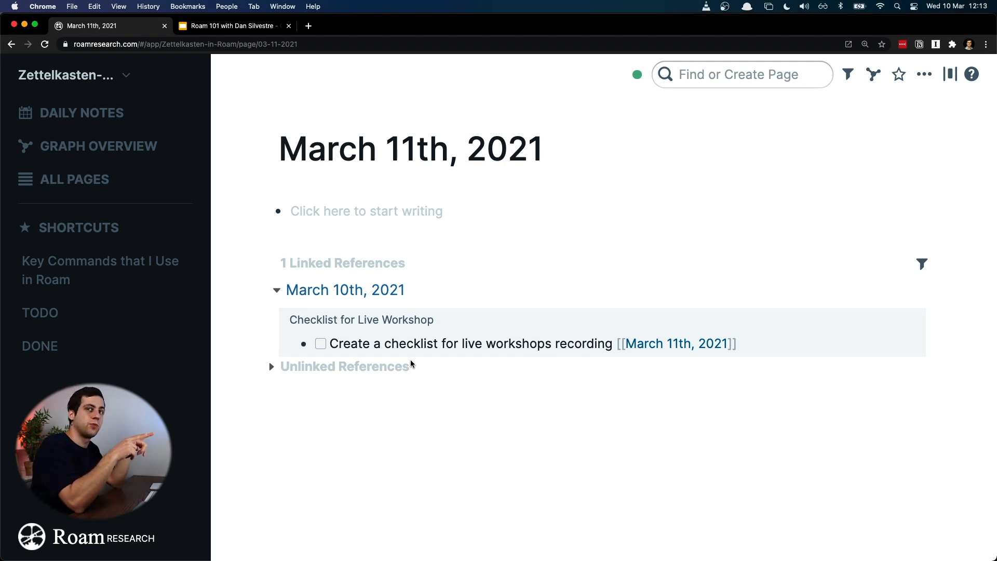
pyautogui.press('super+bracketleft')
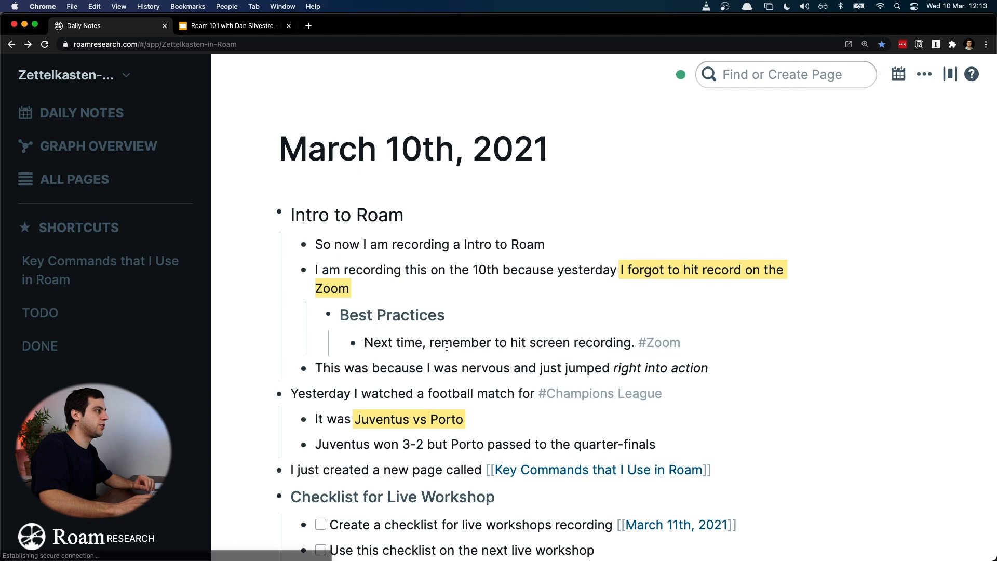
# Step: Append the date link March 19th, 2021 to the "Use this checklist on the next live workshop" task with the Date Picker slash command
pyautogui.scroll(-5, 447, 347)
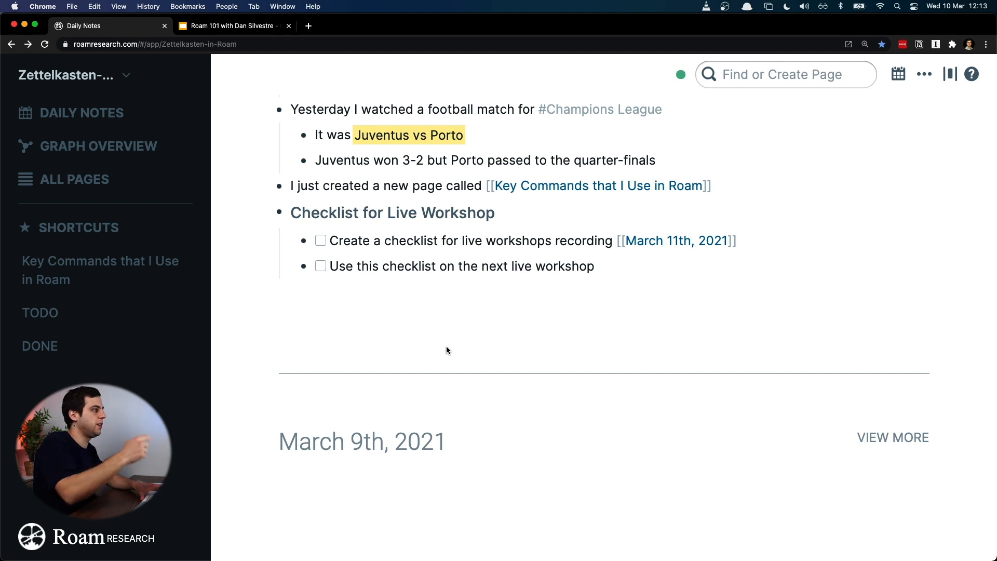
pyautogui.click(635, 273)
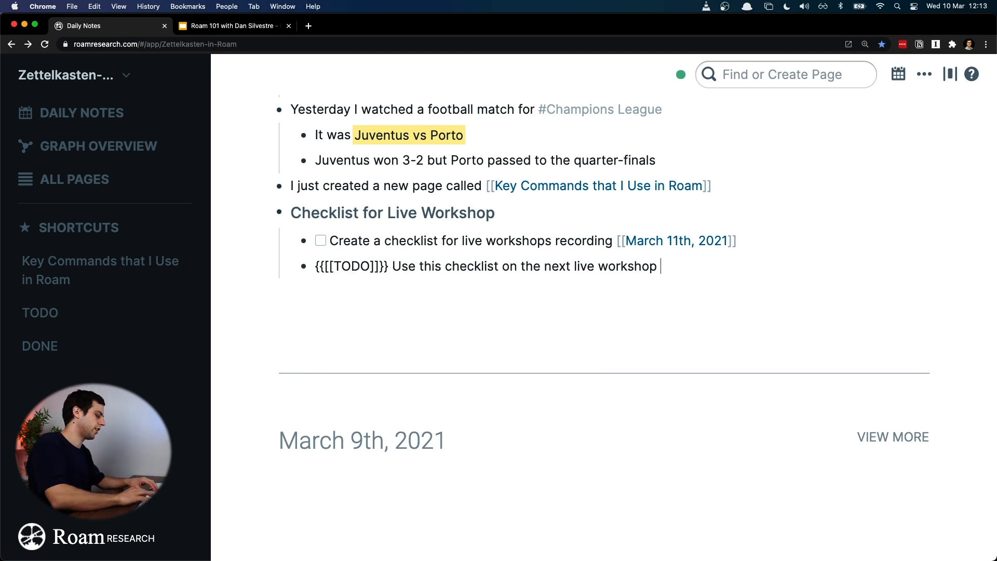
pyautogui.write('/')
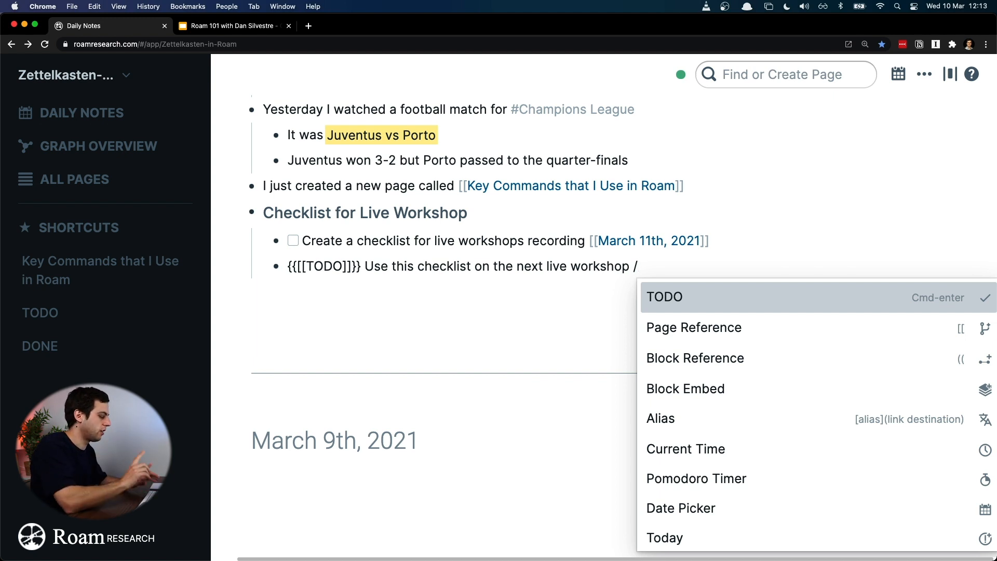
pyautogui.write('date')
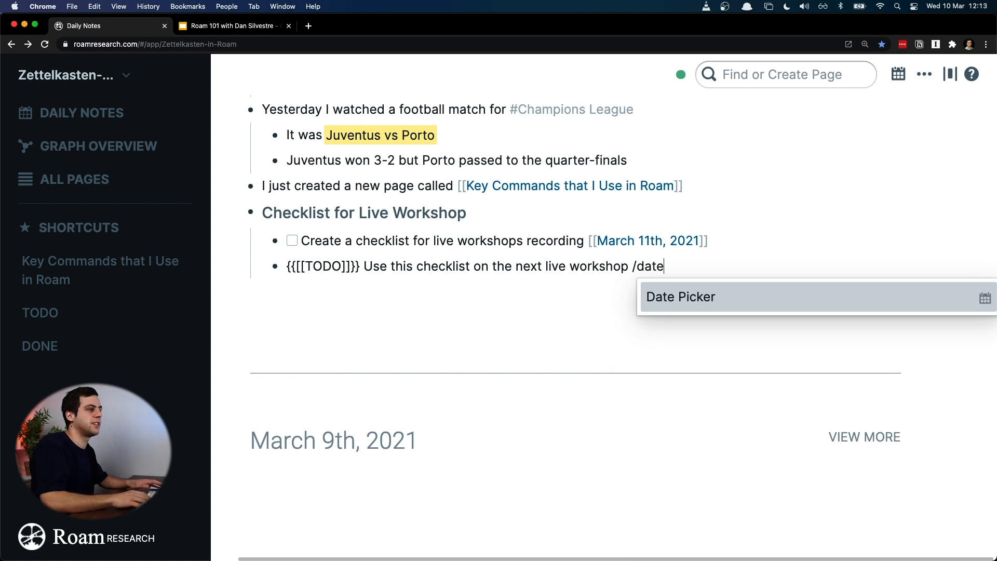
pyautogui.press('Return')
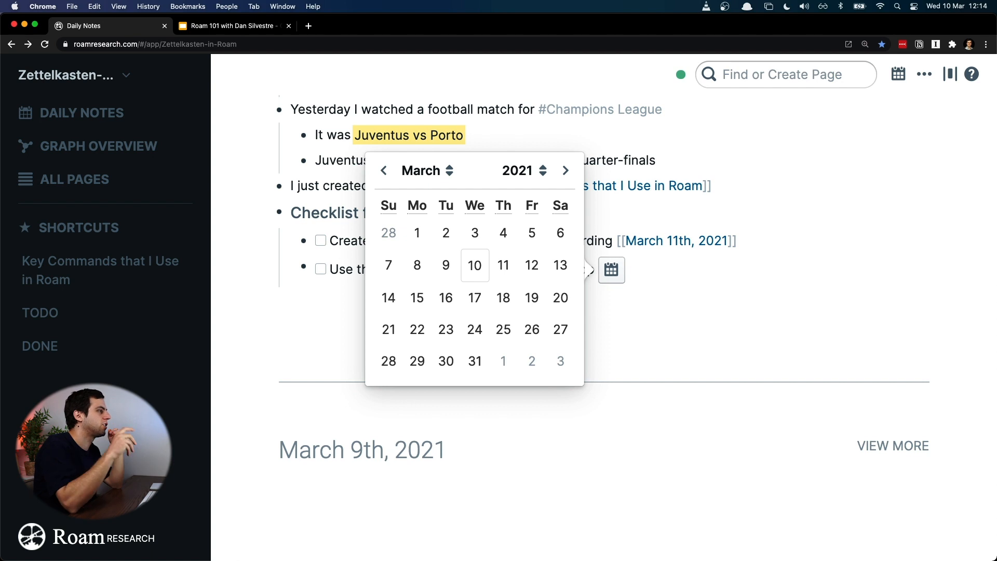
pyautogui.click(541, 294)
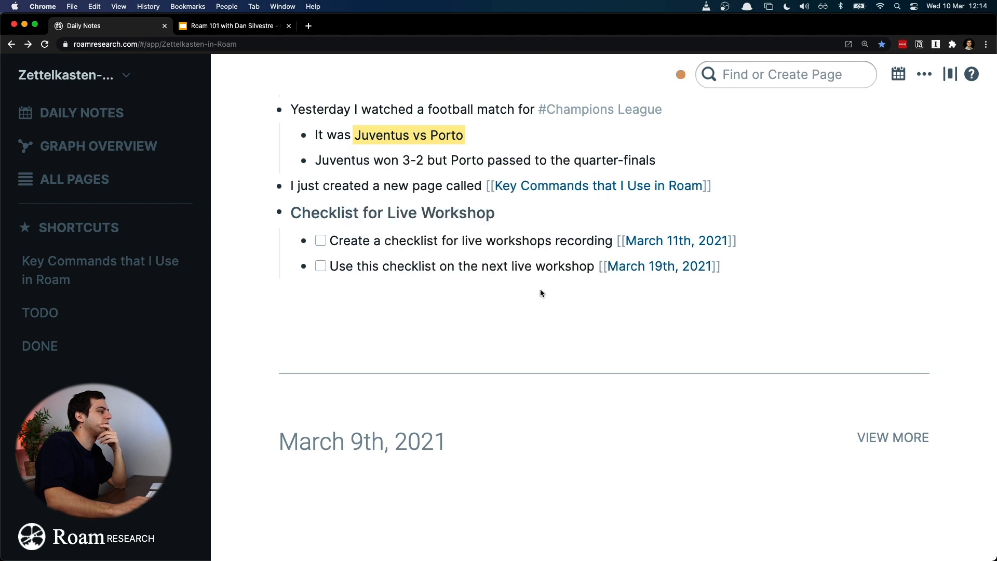
# Step: Open the March 12th, 2021 page from the upcoming dates list to review its linked tasks, and go back to the daily notes
pyautogui.click(405, 266)
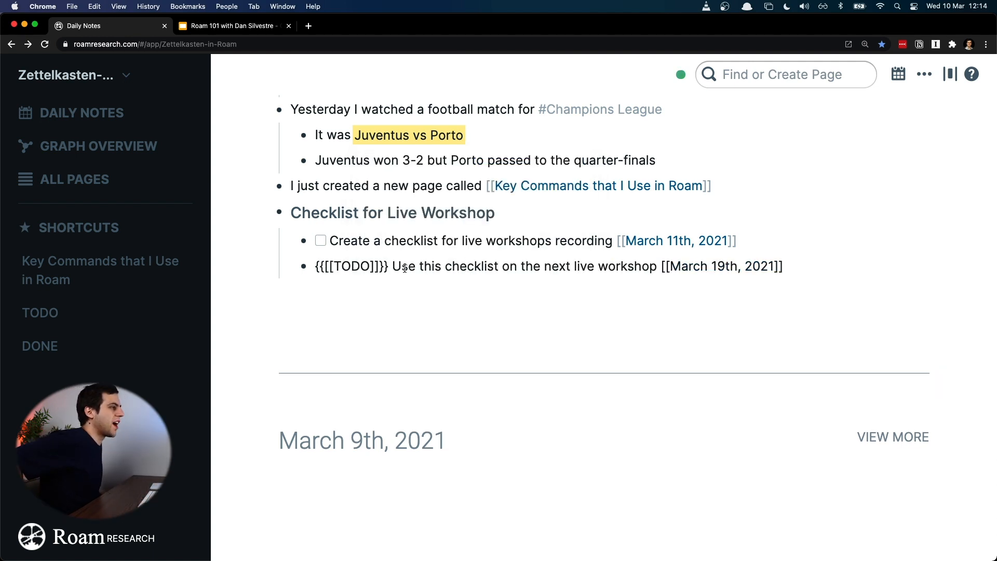
pyautogui.click(479, 243)
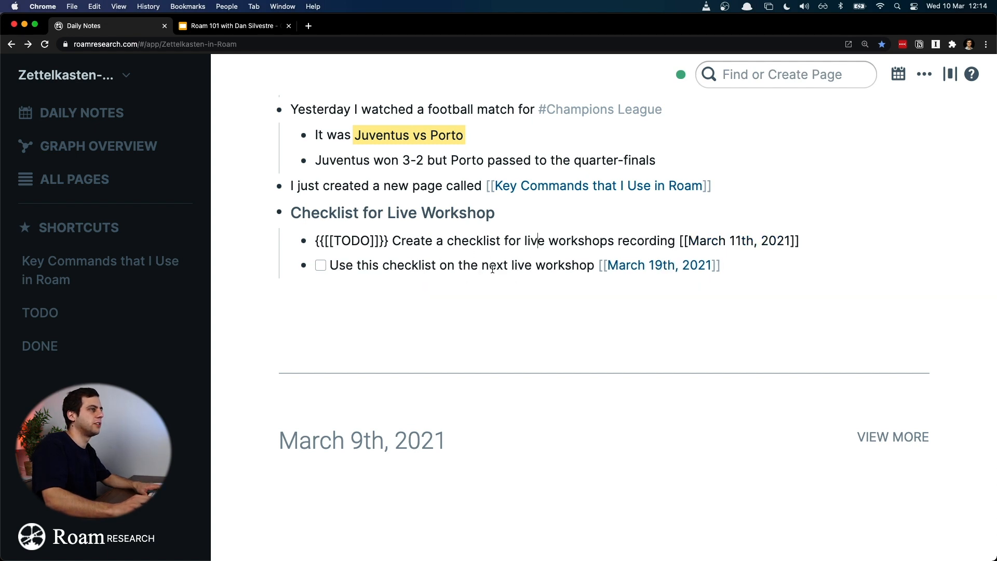
pyautogui.click(903, 75)
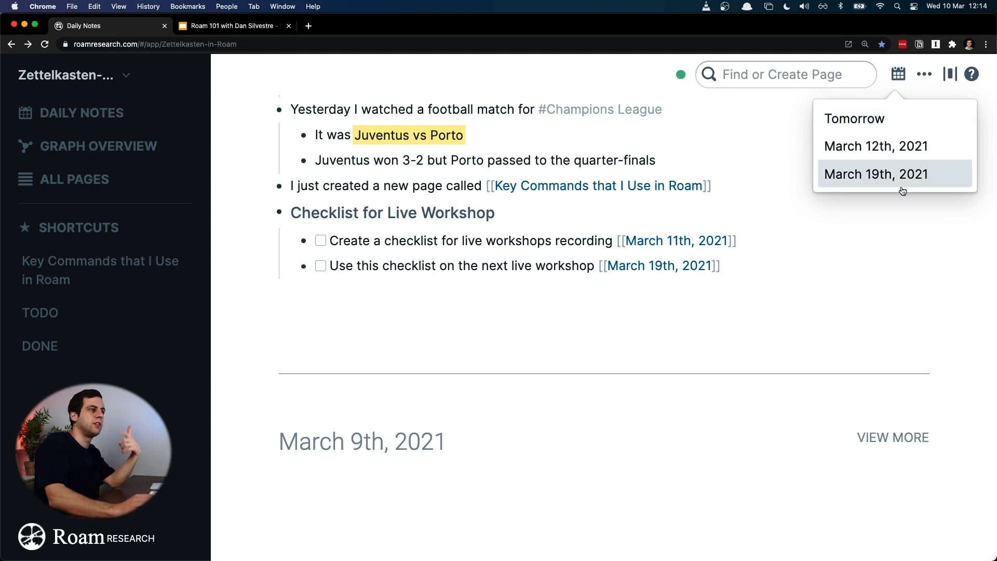
pyautogui.click(910, 156)
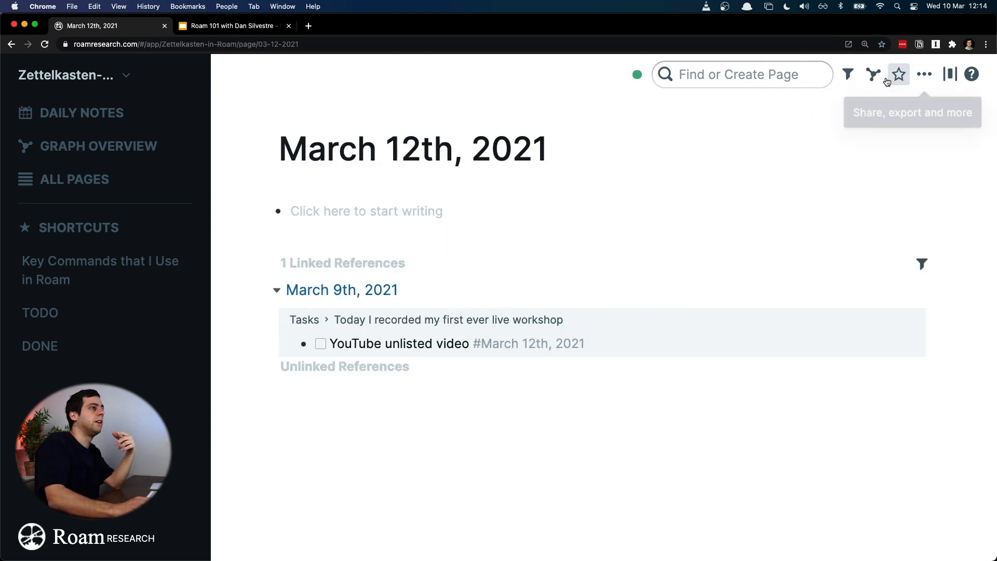
pyautogui.press('super+[')
# Step: Review the linked tasks on the March 19th, 2021 page and follow its March 10th, 2021 reference to the "Checklist for Live Workshop" section
pyautogui.moveTo(895, 83)
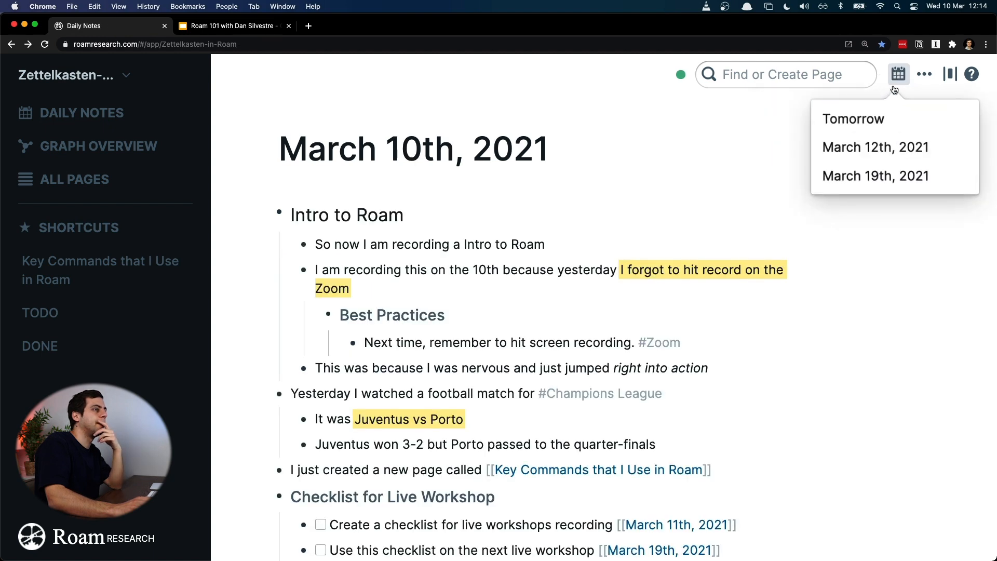
pyautogui.click(891, 176)
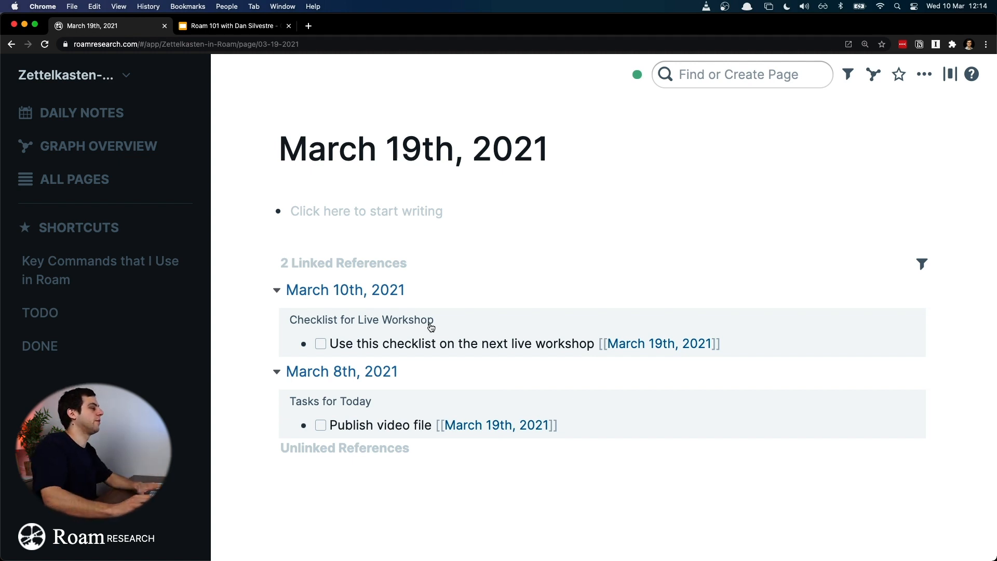
pyautogui.click(353, 290)
pyautogui.scroll(-3, 445, 414)
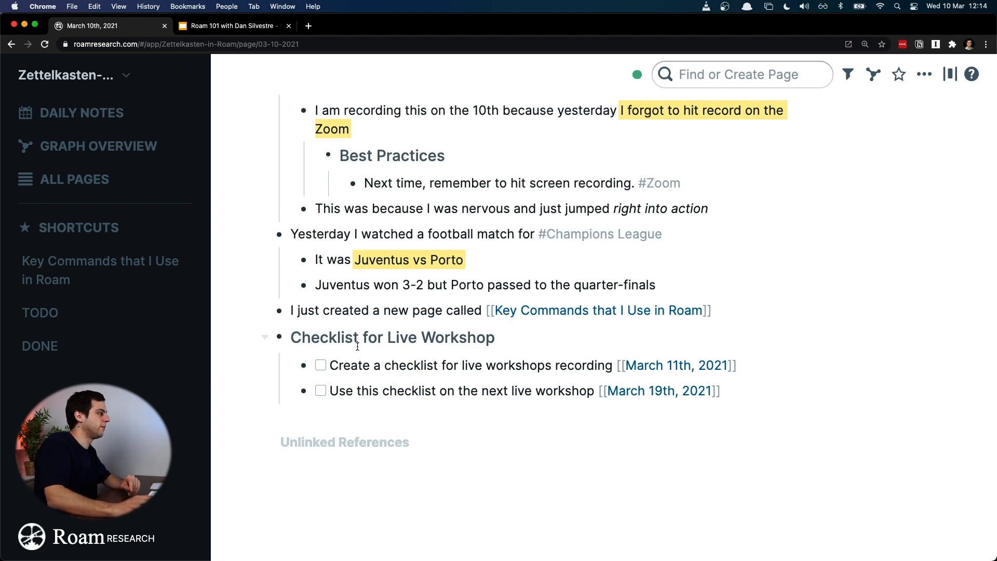
# Step: Mark both "Checklist for Live Workshop" tasks as done, and set them both back to TODO
pyautogui.click(319, 366)
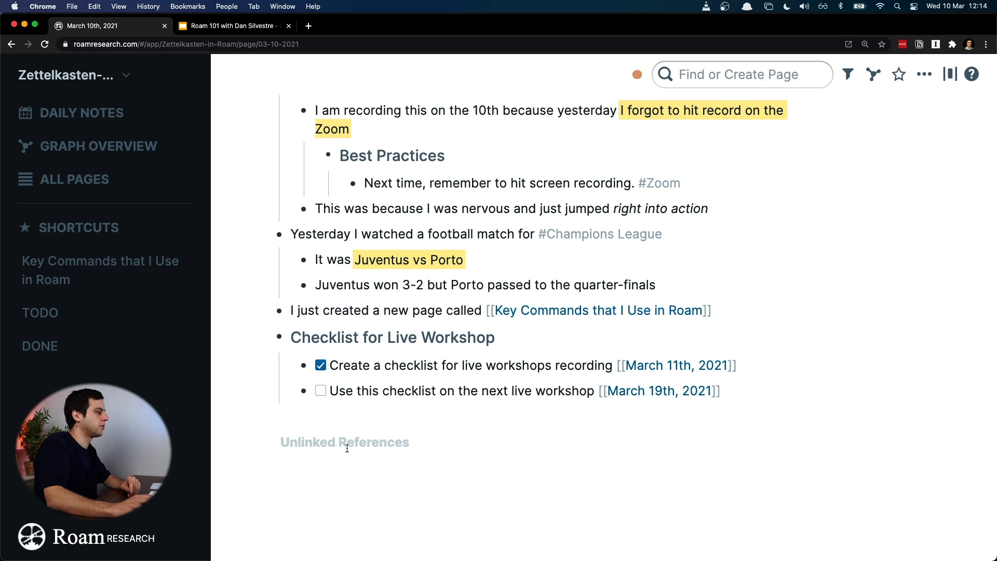
pyautogui.click(320, 392)
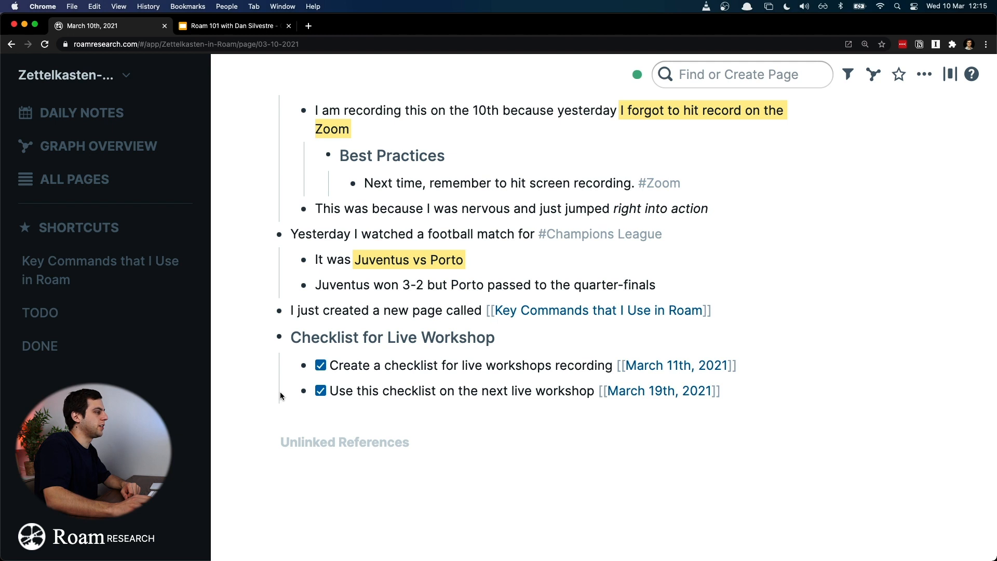
pyautogui.click(321, 391)
pyautogui.click(323, 366)
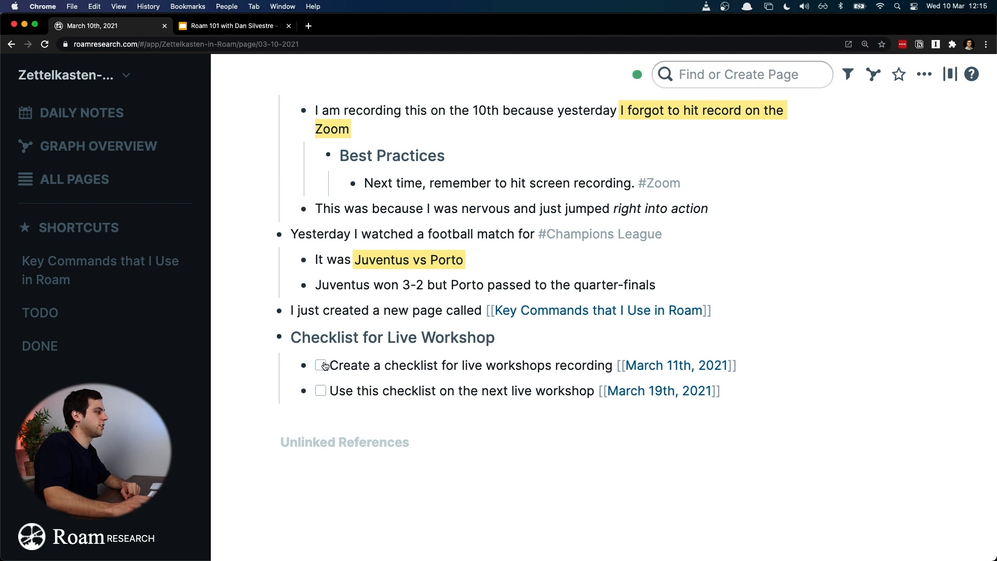
# Step: Select the text and date link of each checklist task in turn to review how the tasks are written
pyautogui.click(475, 367)
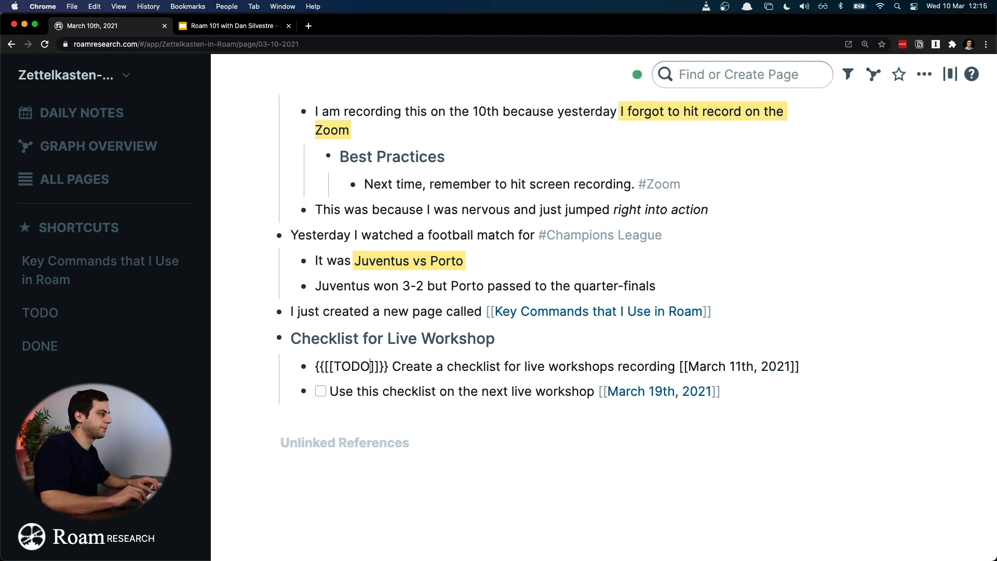
pyautogui.press('super+shift+Right')
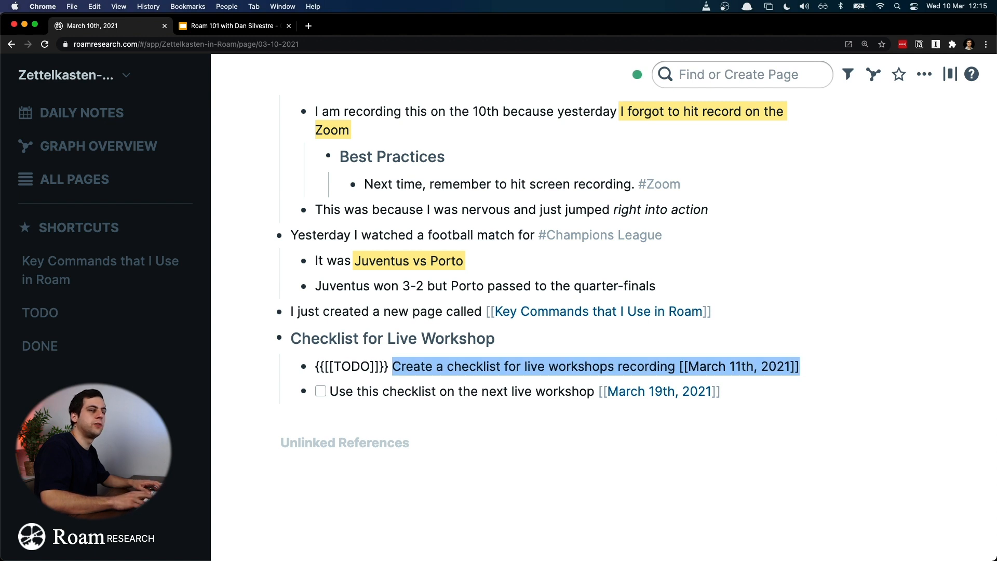
pyautogui.press('Right')
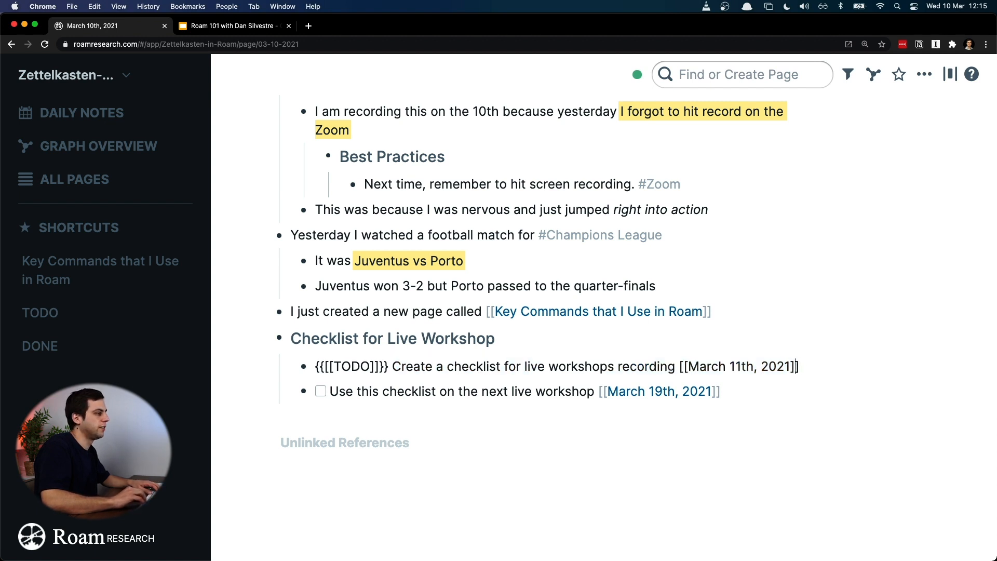
pyautogui.press('Right')
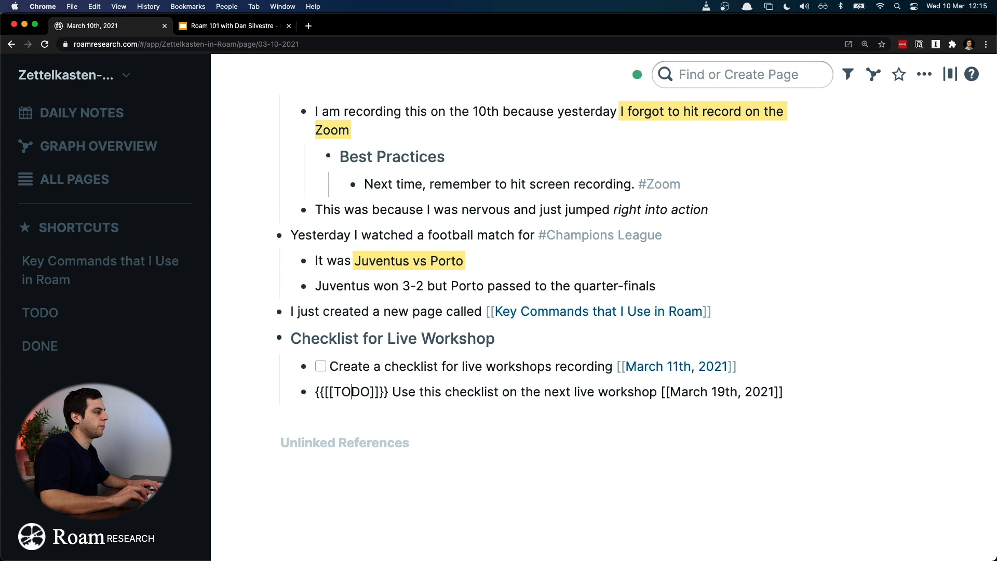
pyautogui.press('super+shift+Right')
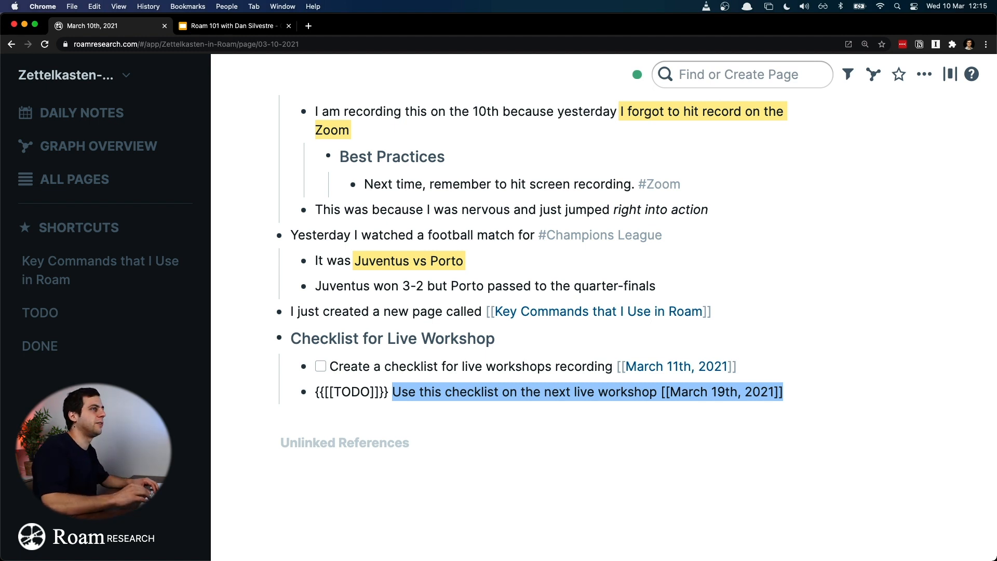
pyautogui.press('Right')
pyautogui.press('Up')
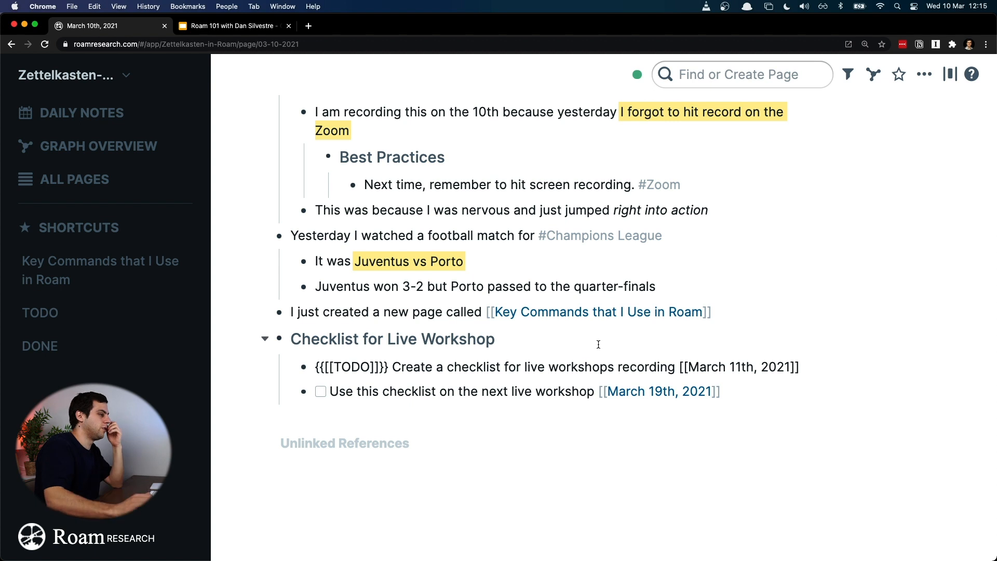
# Step: Open the "Key Commands that I Use in Roam" page as a side outline beside the March 10th notes and hide the navigation sidebar
pyautogui.scroll(3, 599, 344)
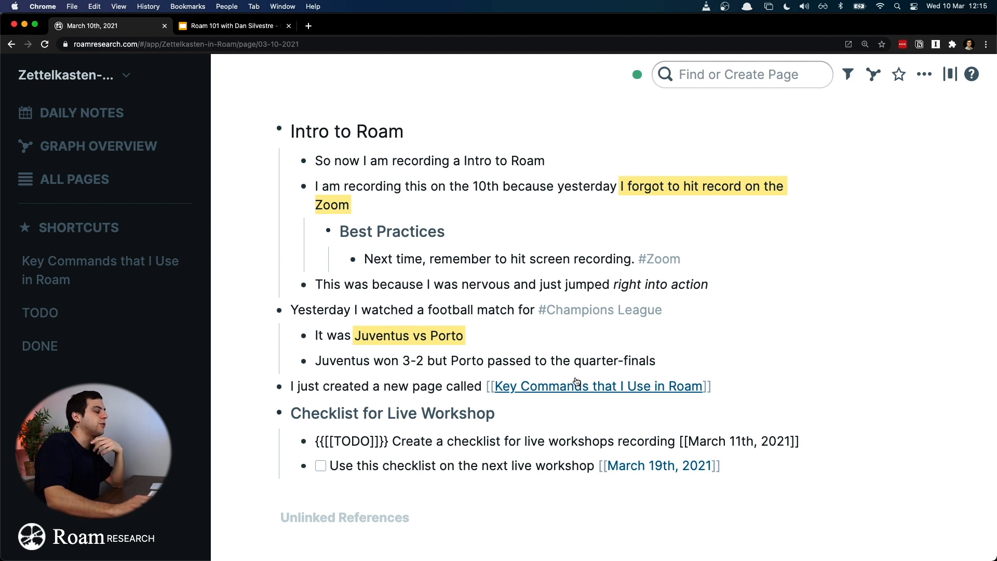
pyautogui.scroll(3, 577, 382)
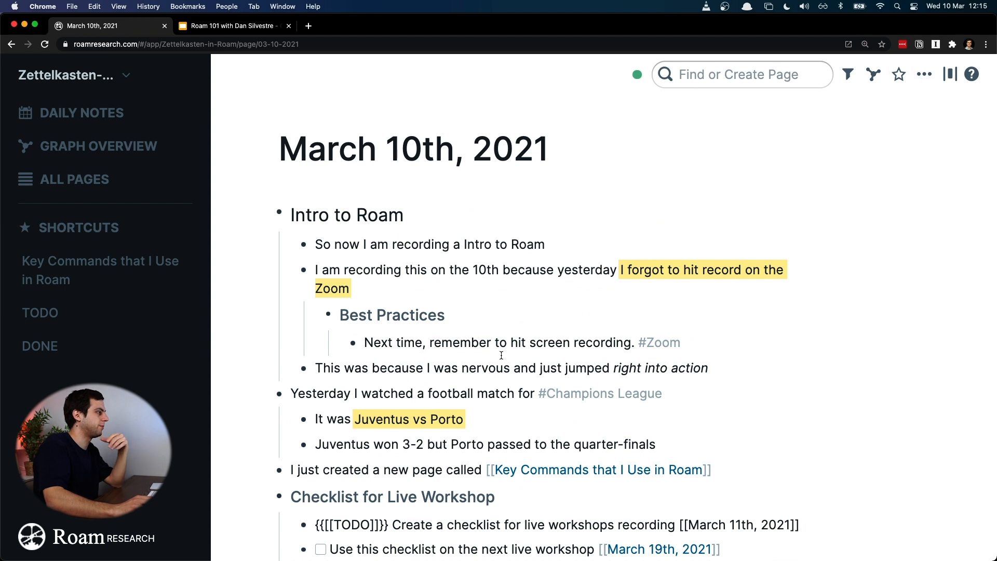
pyautogui.keyDown('shift'); pyautogui.click(123, 285); pyautogui.keyUp('shift')
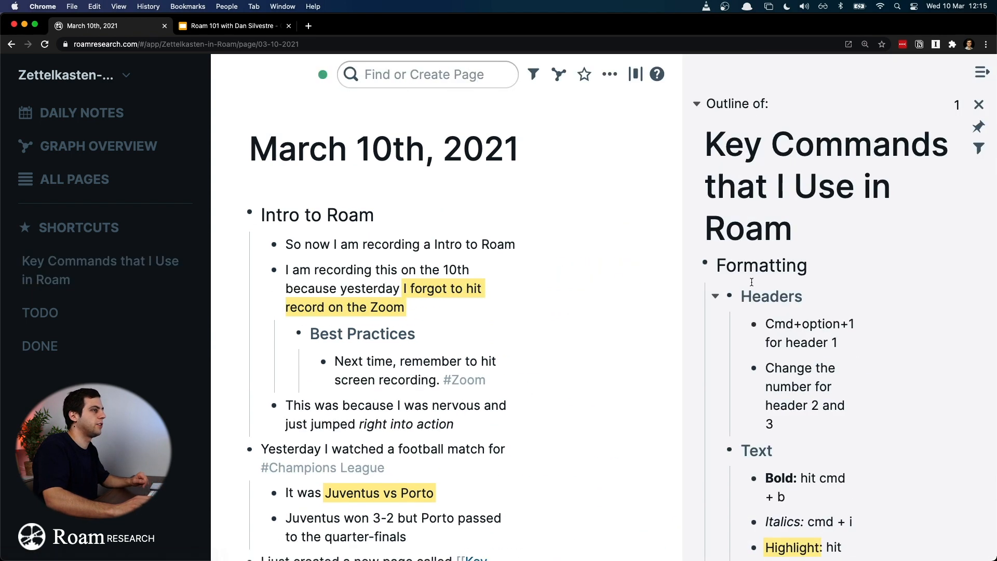
pyautogui.press('super+backslash')
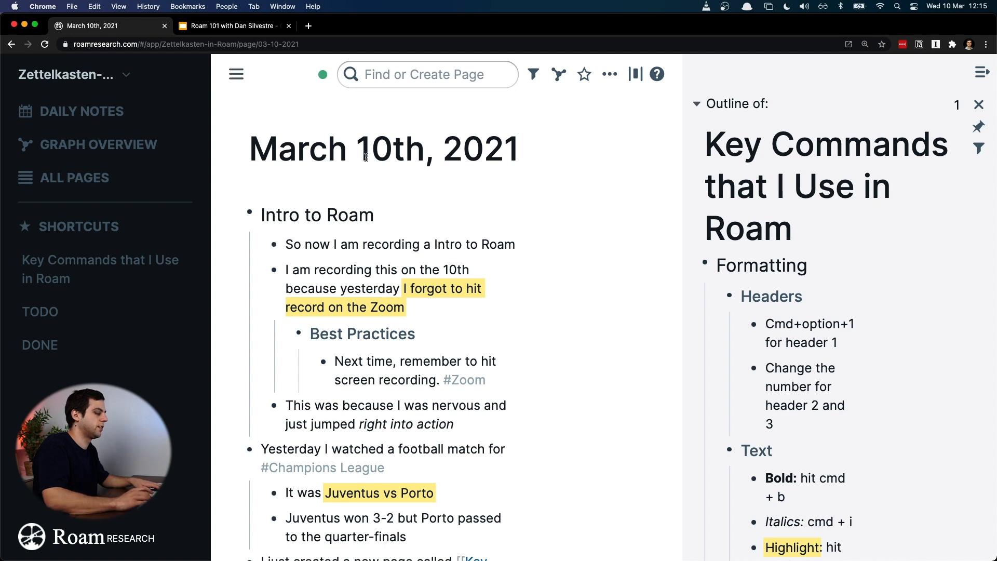
# Step: Add an empty, unindented block below the last task of the "Checklist for Live Workshop" section
pyautogui.scroll(-1, 396, 208)
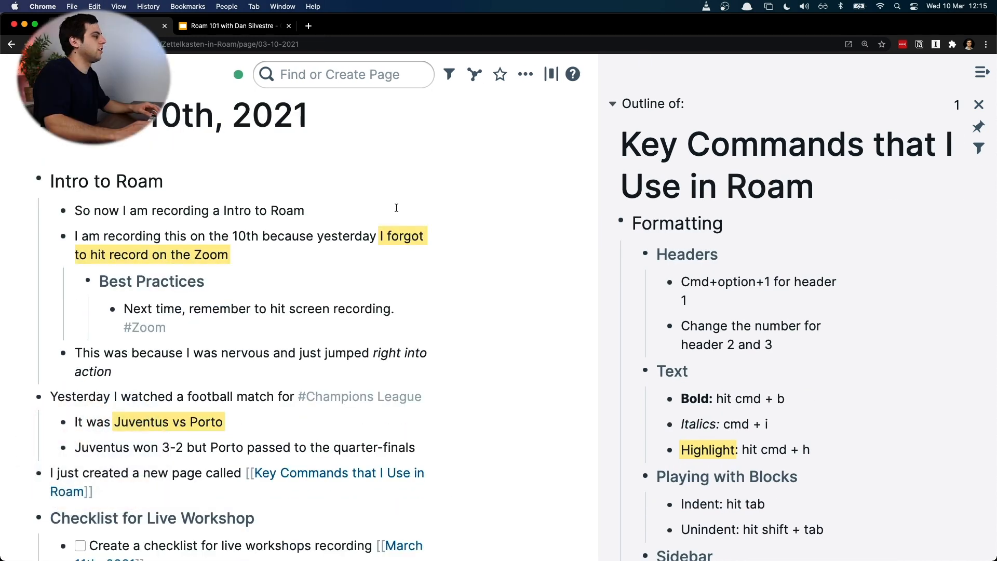
pyautogui.scroll(-5, 463, 224)
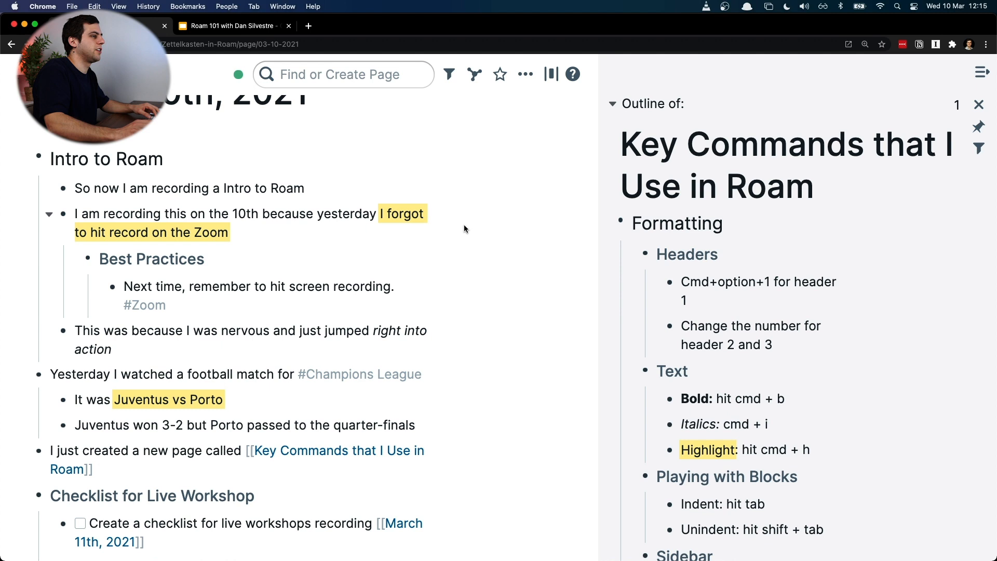
pyautogui.click(242, 411)
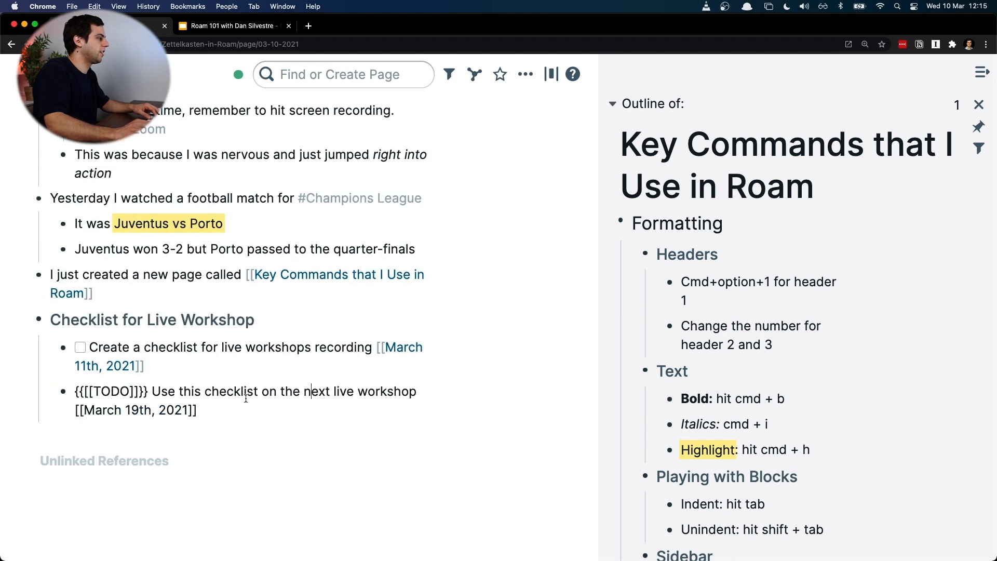
pyautogui.press('Return')
pyautogui.press('BackSpace')
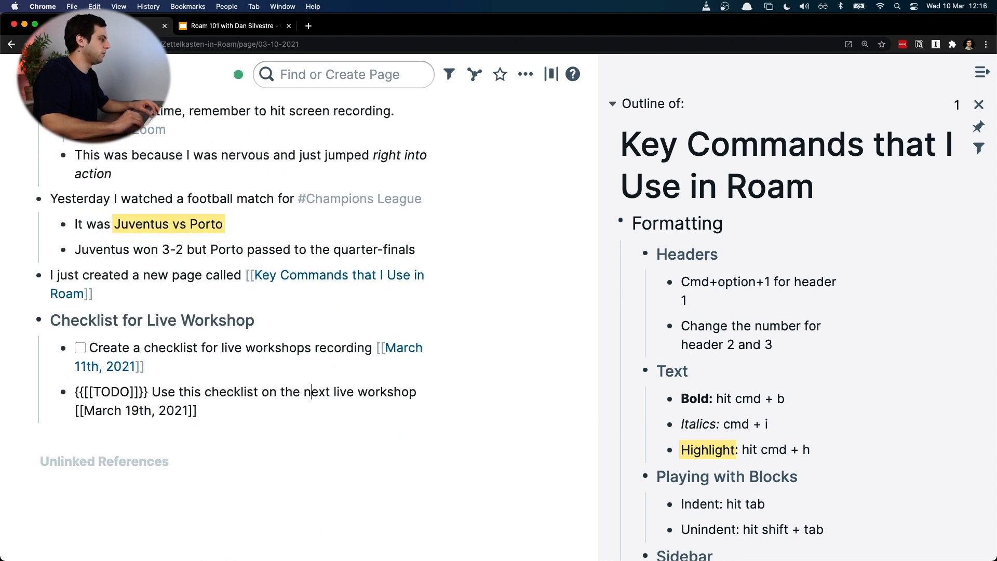
pyautogui.press('Return')
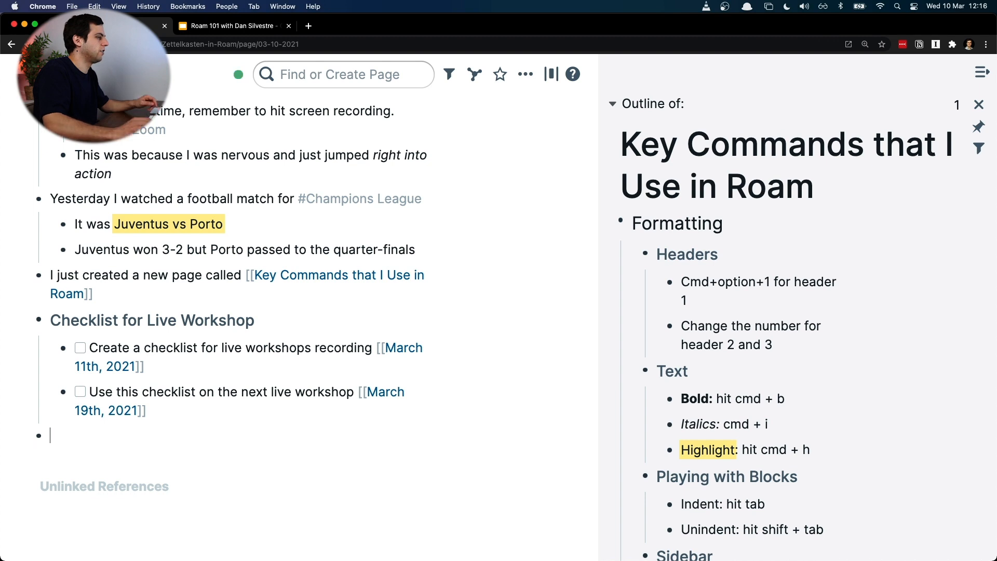
# Step: Copy the text "Cmd+option+1 for header 1" from the Key Commands outline into the empty block below the checklist
pyautogui.scroll(-1, 793, 274)
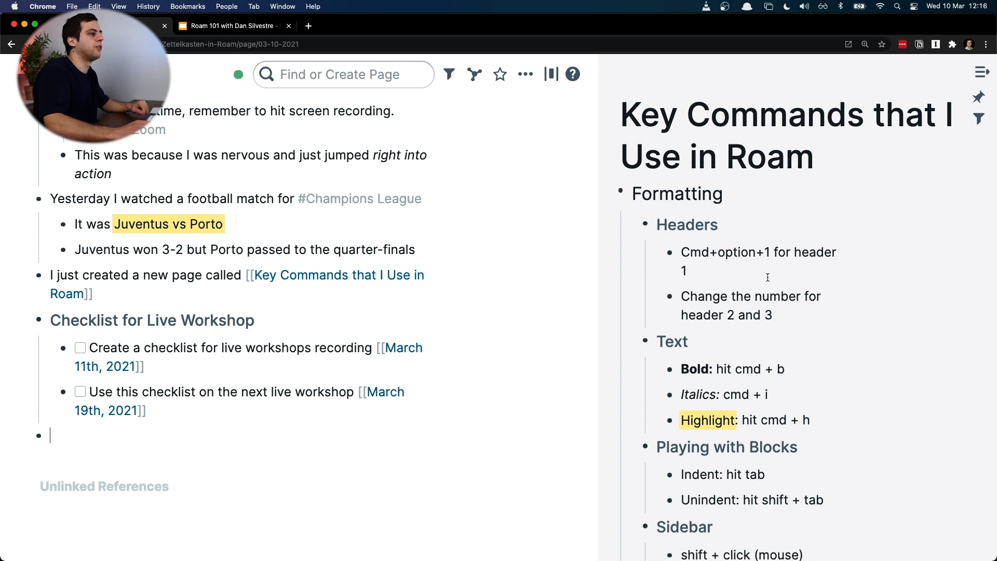
pyautogui.moveTo(671, 257)
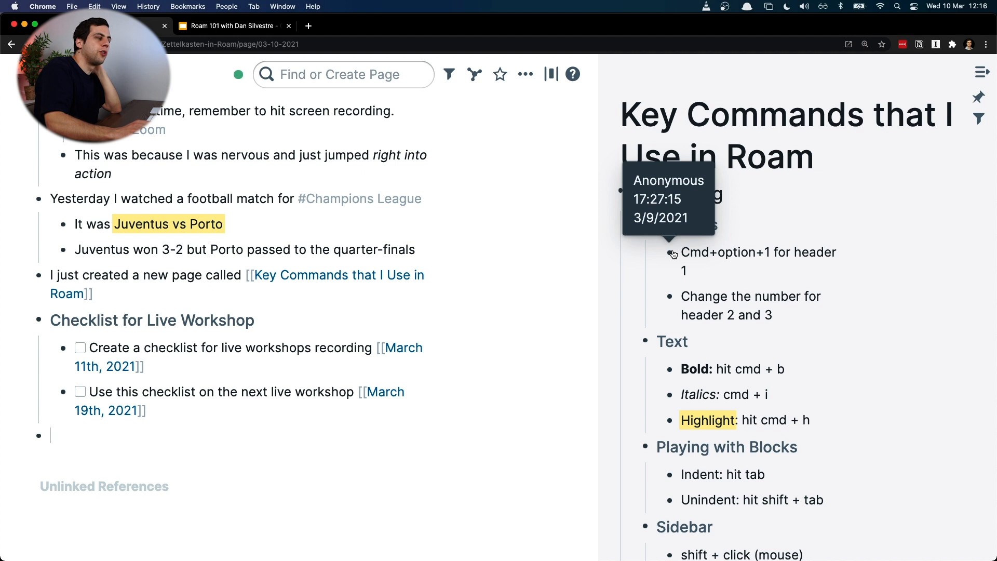
pyautogui.click(687, 246)
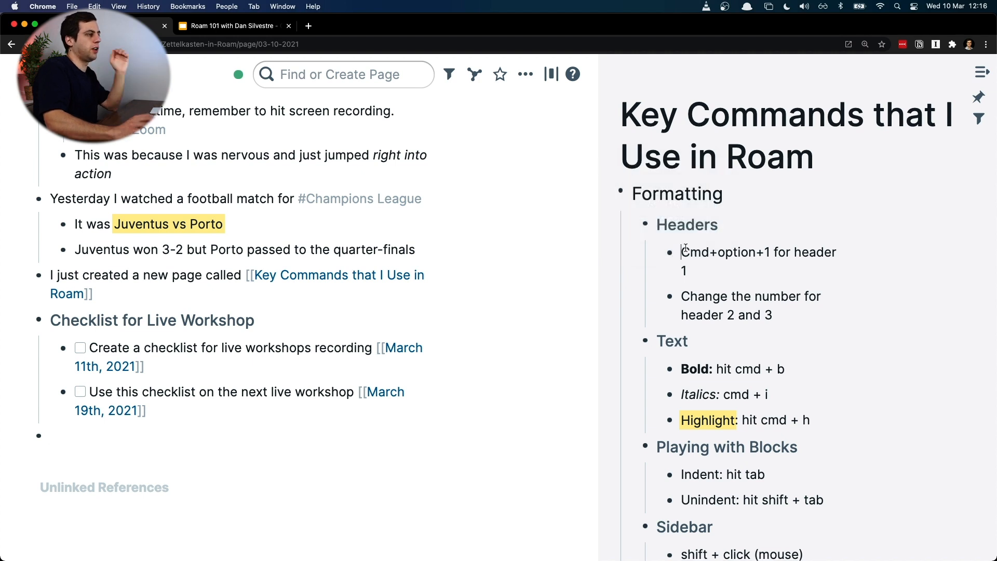
pyautogui.hotkey('shift', 'Up')
pyautogui.hotkey('shift', 'Up')
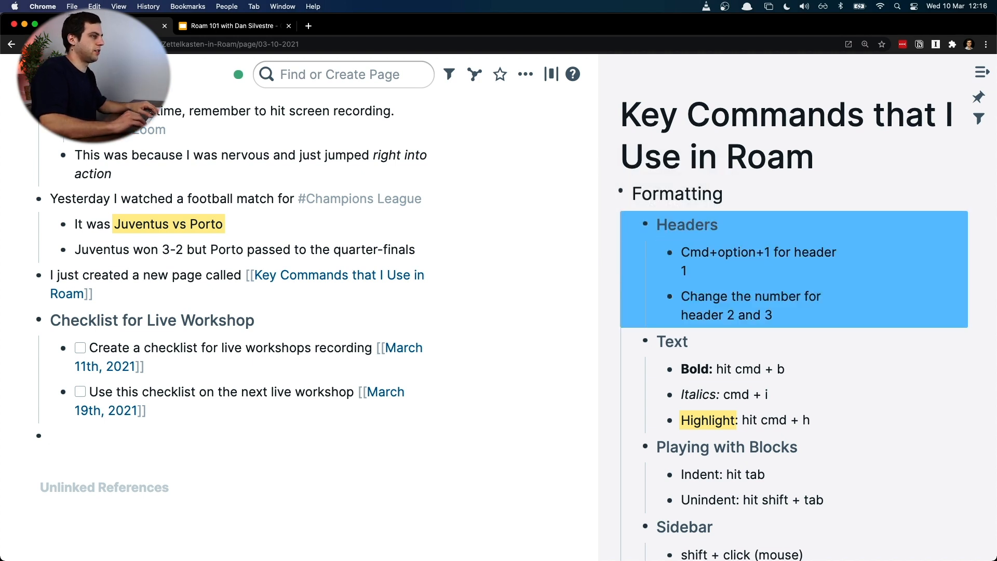
pyautogui.click(685, 253)
pyautogui.hotkey('shift', 'Down')
pyautogui.hotkey('shift', 'Down')
pyautogui.press('super+c')
pyautogui.click(123, 436)
pyautogui.press('super+v')
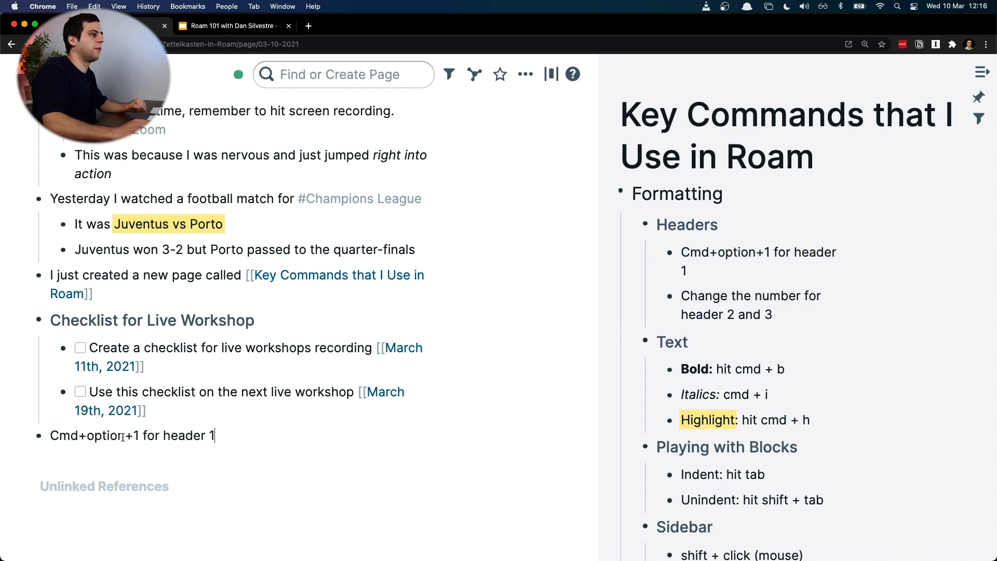
# Step: Append "- if i write here, it doesn't change it" to the header 1 block in the Key Commands outline
pyautogui.click(719, 276)
pyautogui.write('- if i weir')
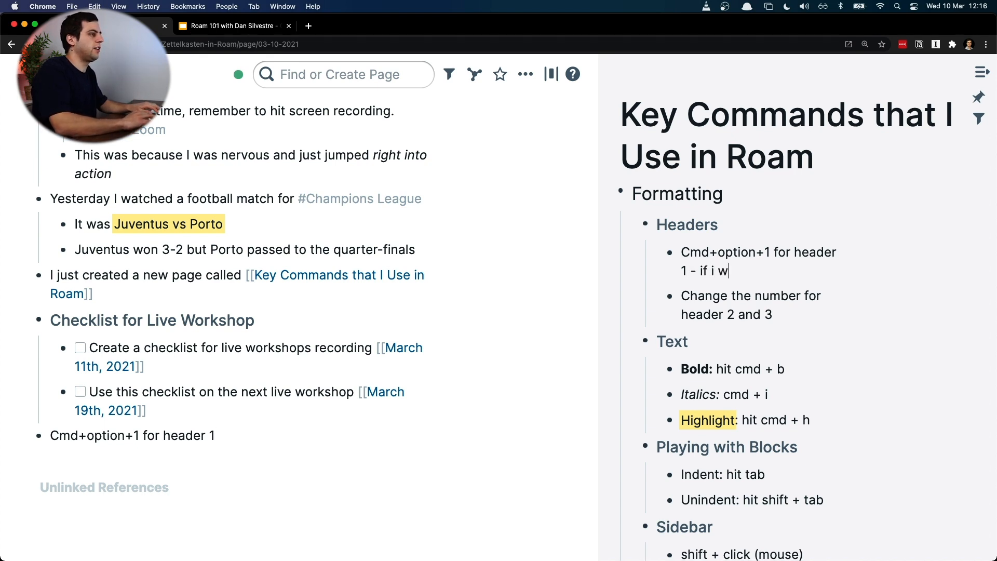
pyautogui.press('BackSpace')
pyautogui.press('BackSpace')
pyautogui.press('BackSpace')
pyautogui.write('rite')
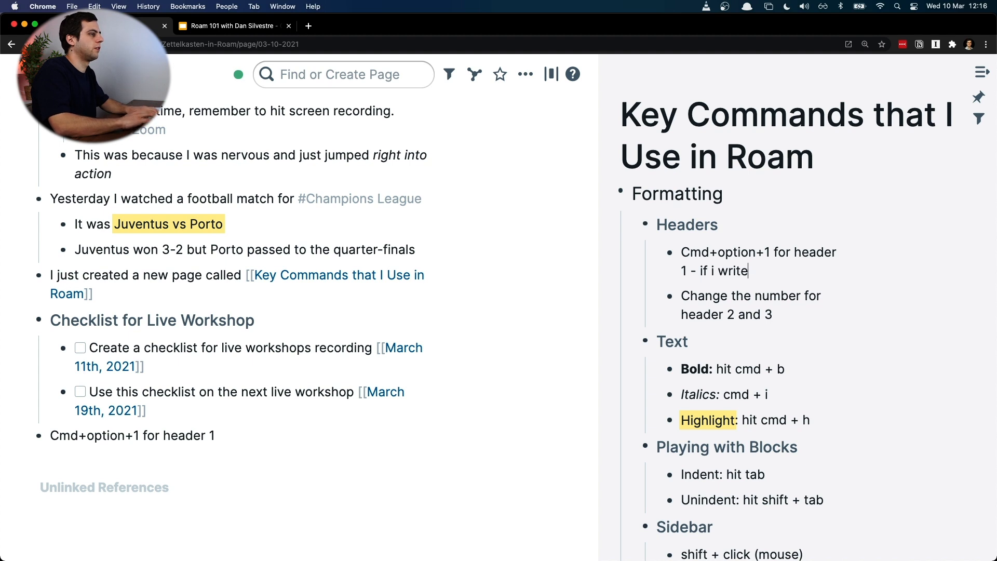
pyautogui.write(' here, it doesn')
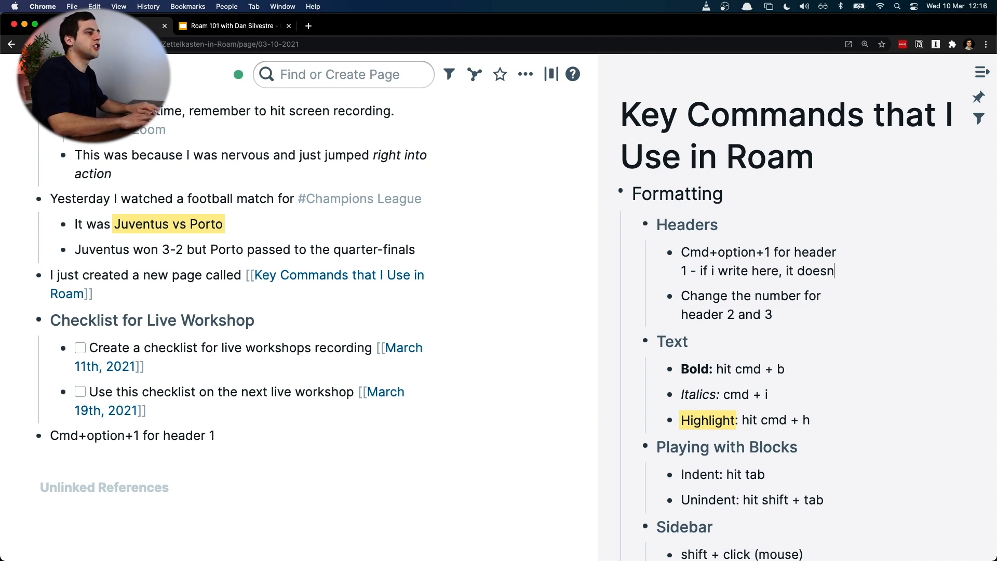
pyautogui.write("'t change it")
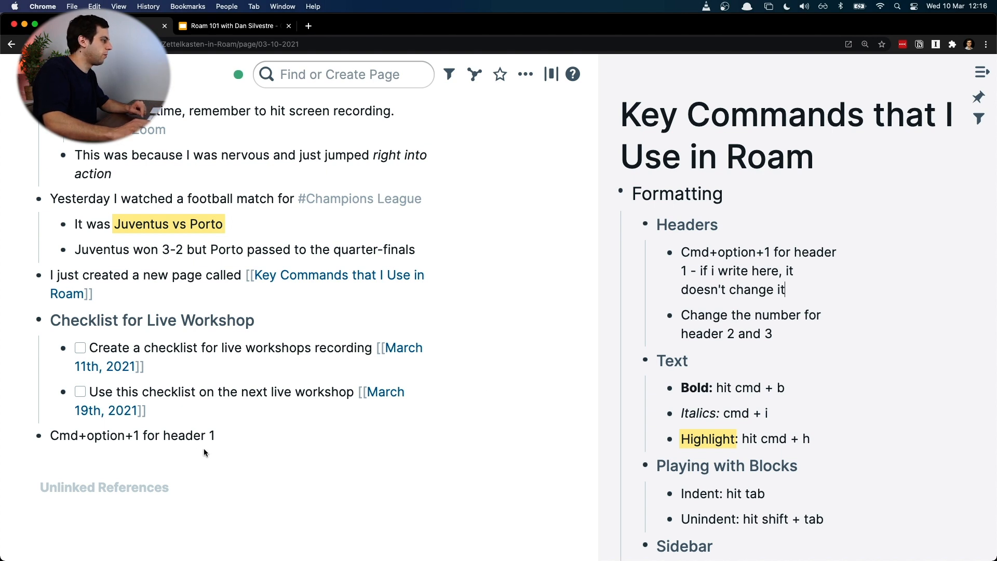
# Step: Replace the pasted plain text in the March 10th notes with a block reference to the outline's header 1 block
pyautogui.click(228, 439)
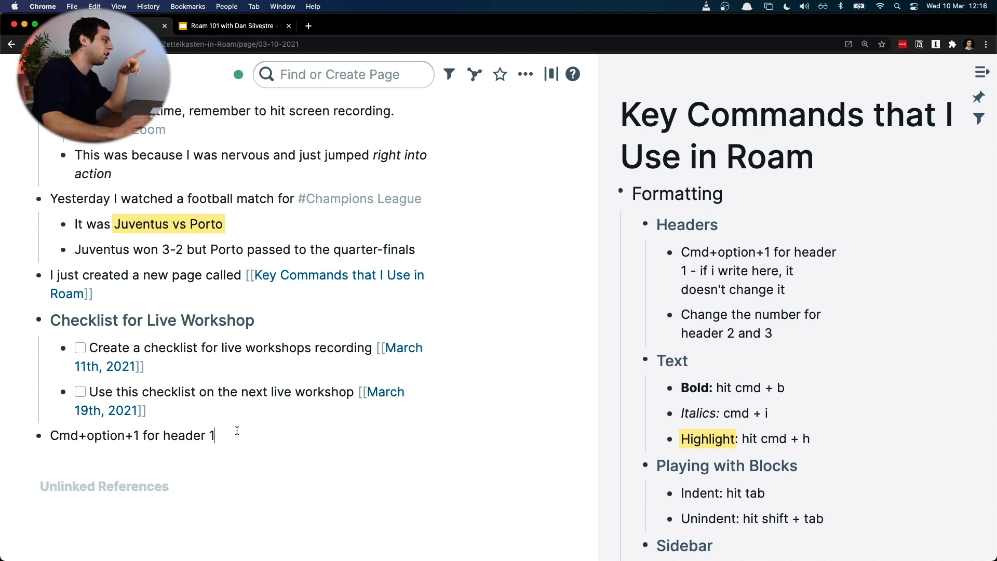
pyautogui.rightClick(670, 259)
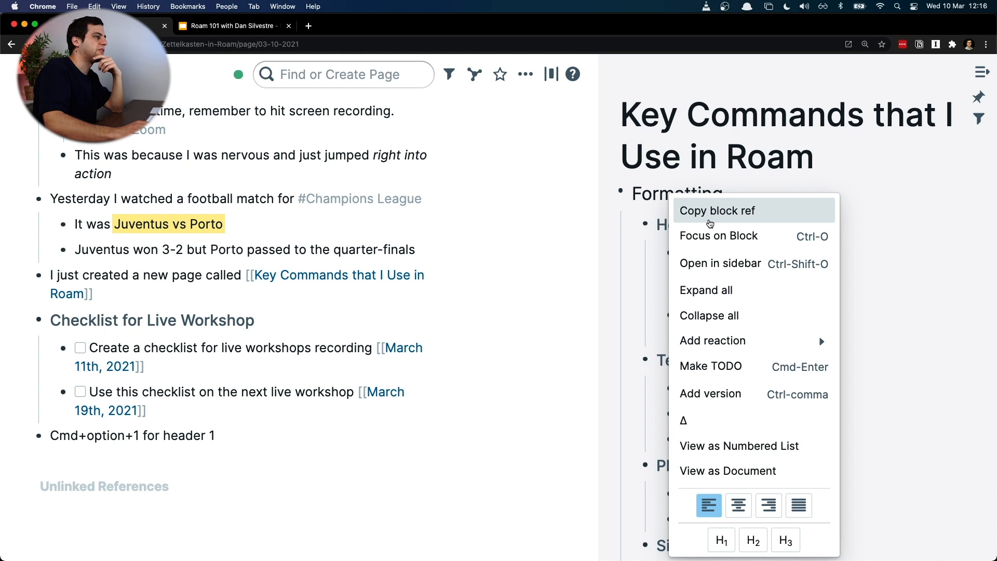
pyautogui.click(710, 223)
pyautogui.click(258, 433)
pyautogui.press('super+a')
pyautogui.press('super+v')
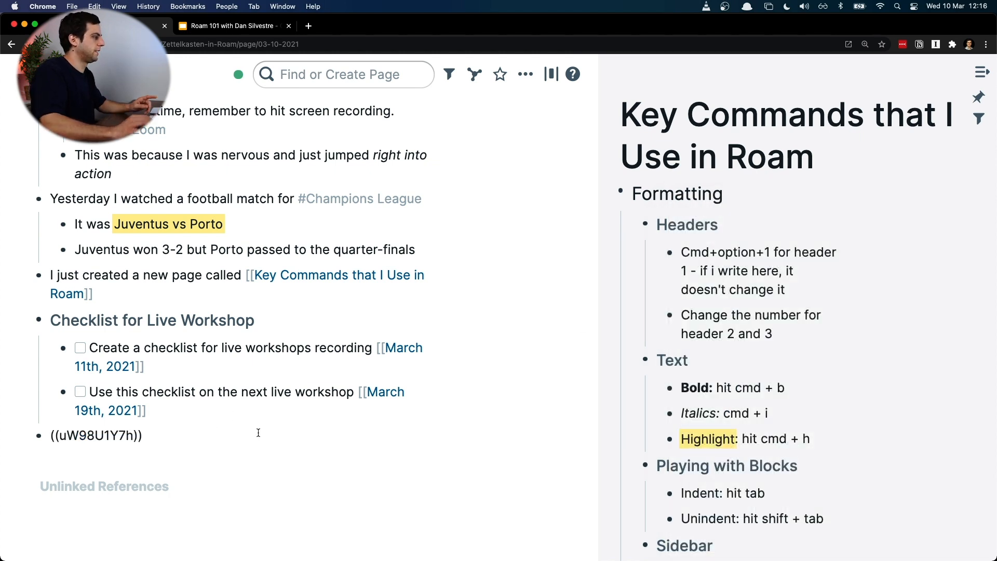
pyautogui.doubleClick(98, 435)
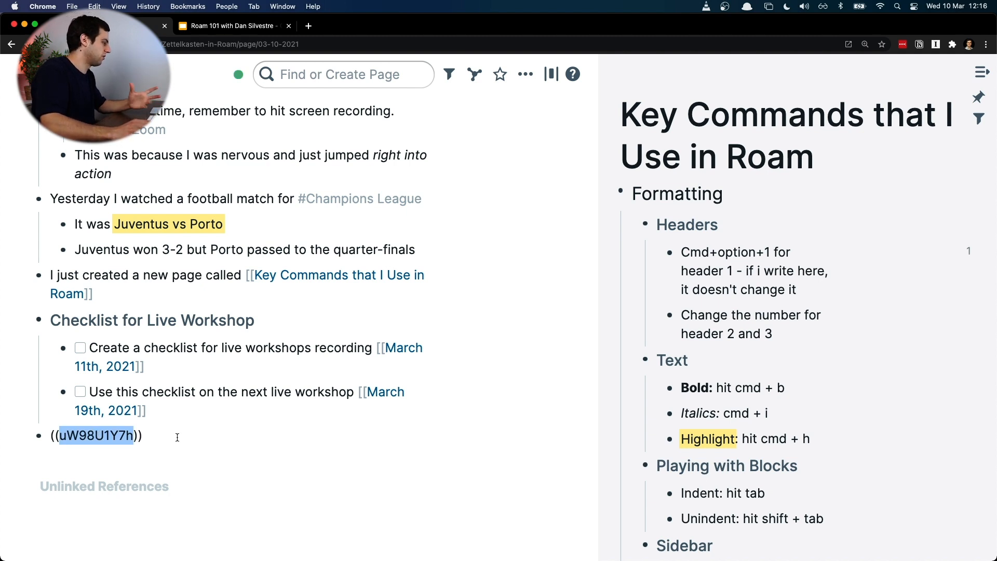
pyautogui.click(253, 384)
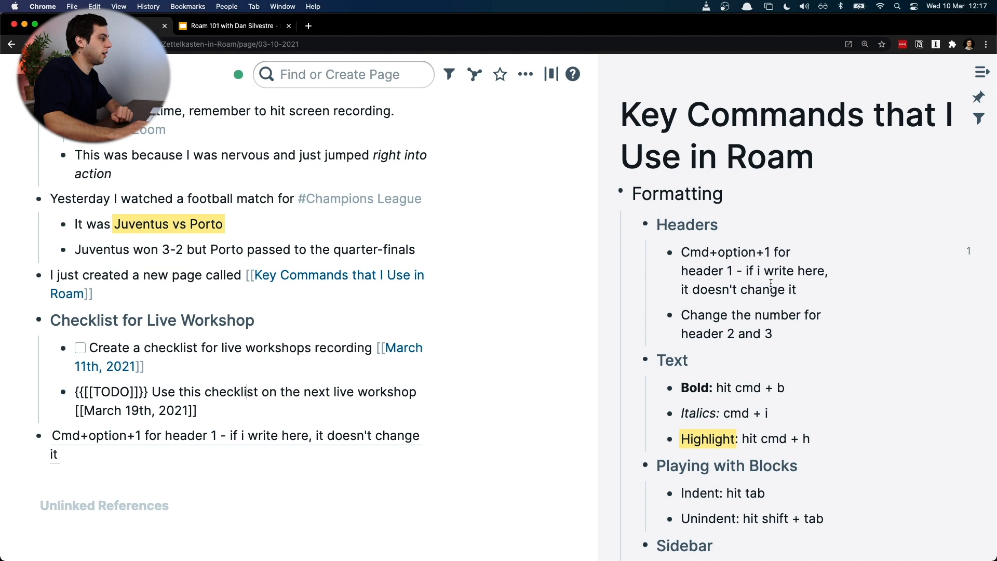
# Step: Paste the header 1 block's reference over the existing one and into a second block, and add an empty block below
pyautogui.rightClick(670, 252)
pyautogui.click(699, 211)
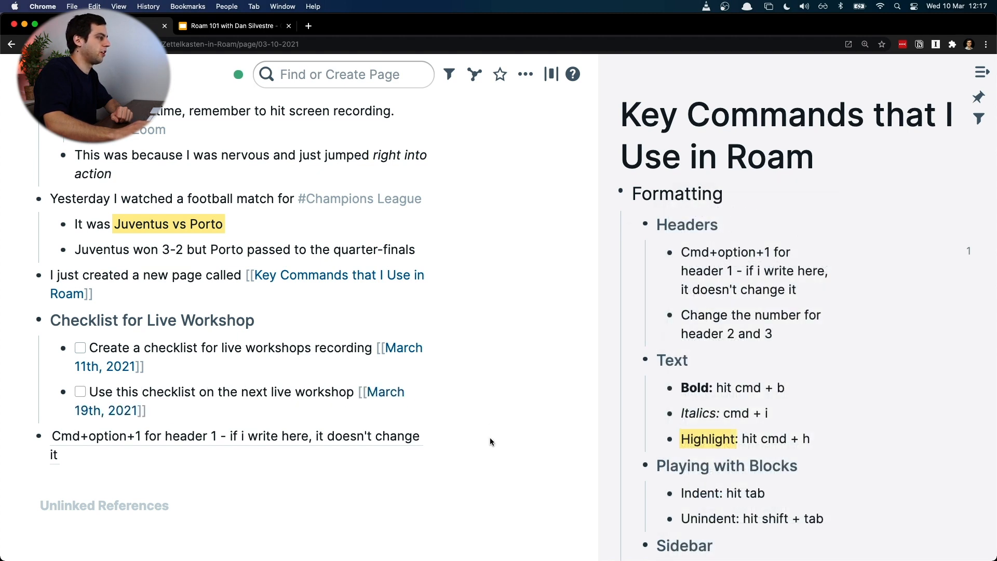
pyautogui.click(405, 464)
pyautogui.press('super+a')
pyautogui.press('super+v')
pyautogui.press('Return')
pyautogui.press('super+v')
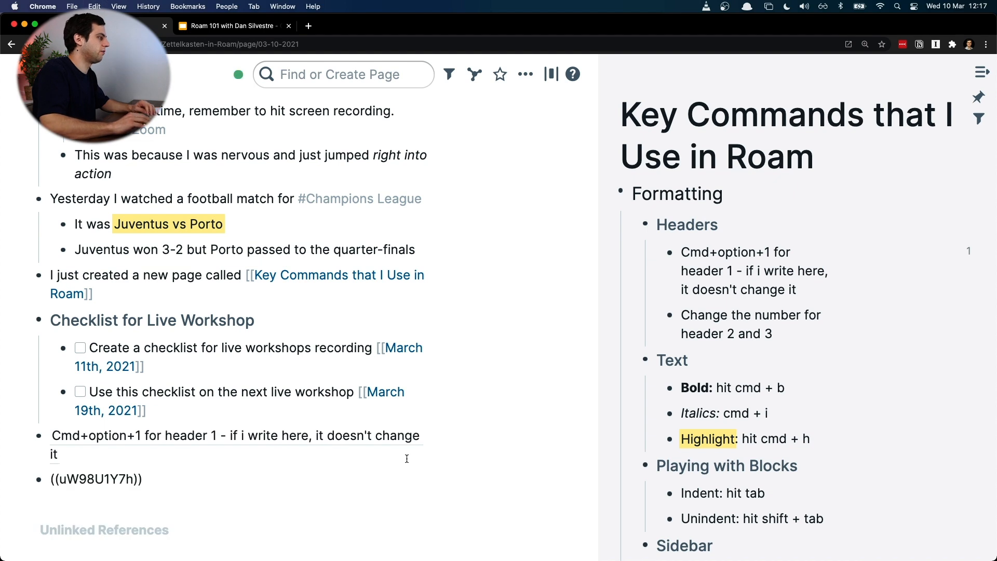
pyautogui.press('Return')
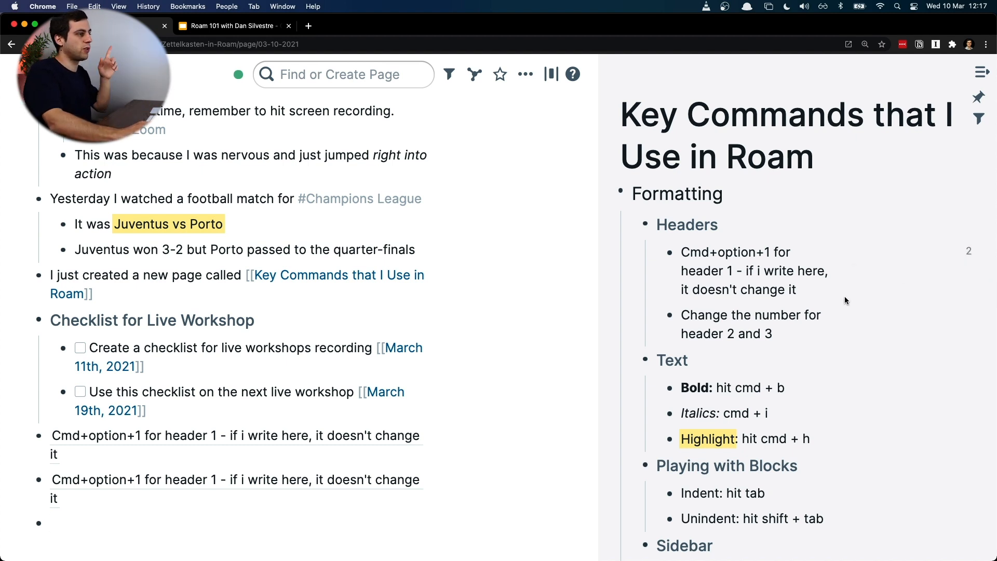
# Step: Replace the ending of the outline's header 1 block after the dash with "see how it changes"
pyautogui.click(795, 289)
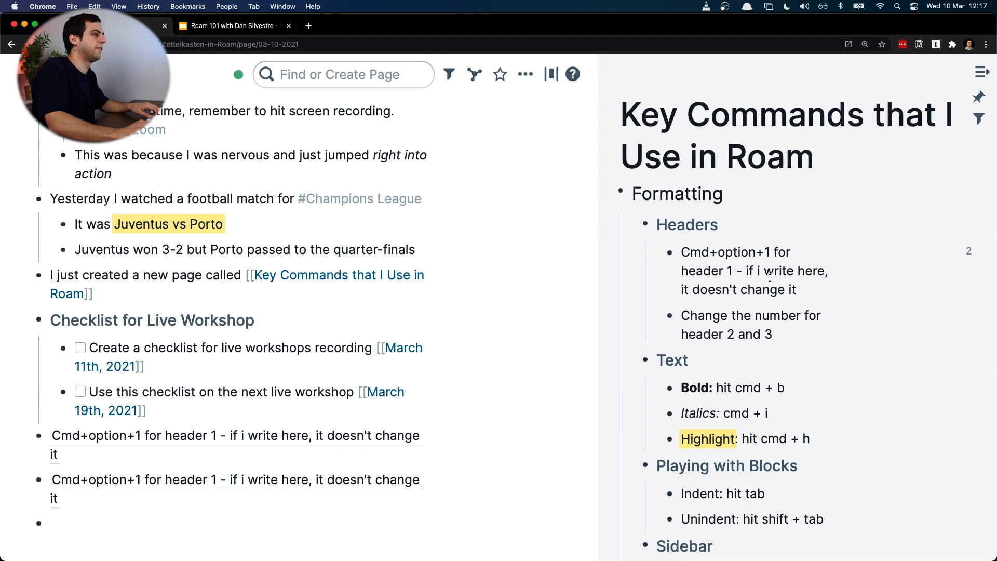
pyautogui.keyDown('shift'); pyautogui.click(744, 277); pyautogui.keyUp('shift')
pyautogui.write('see ')
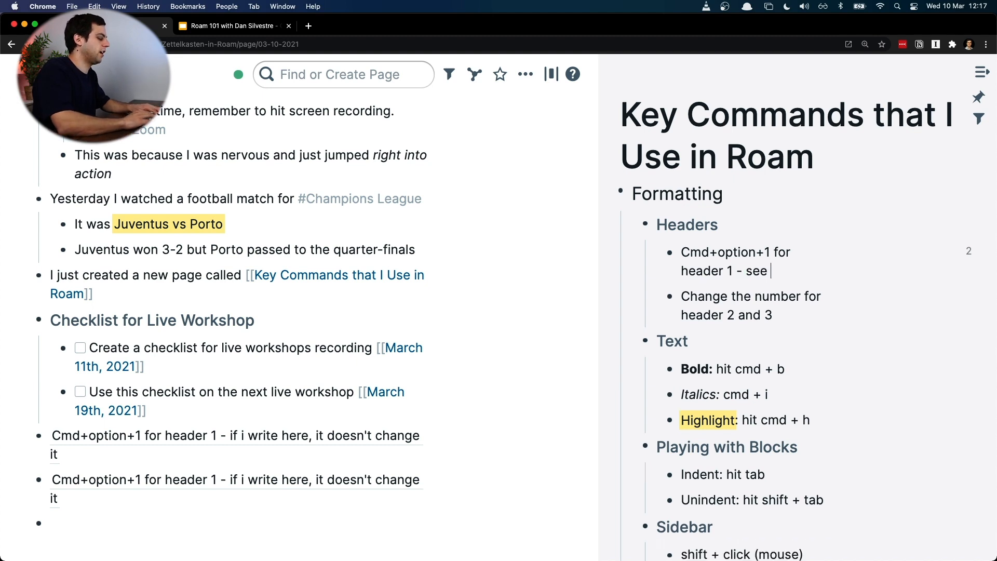
pyautogui.write('how it changes')
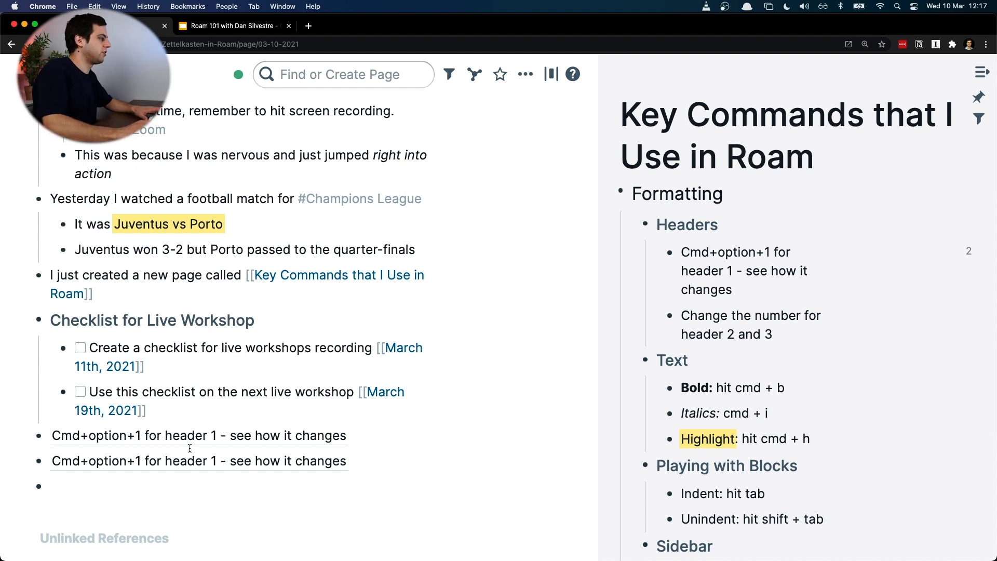
# Step: Copy the block reference of the second reference block and paste it into the empty block below
pyautogui.rightClick(38, 462)
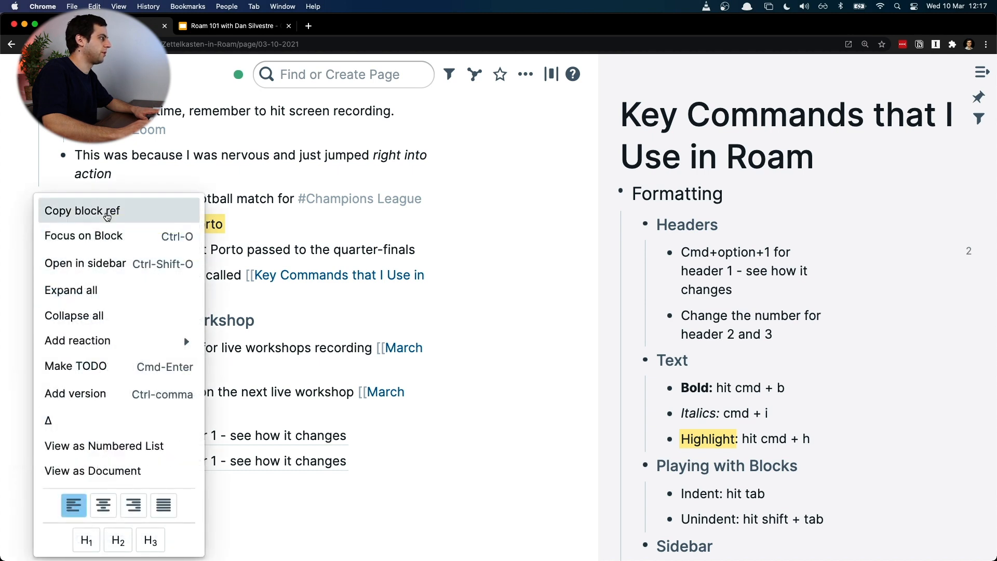
pyautogui.click(106, 216)
pyautogui.click(229, 486)
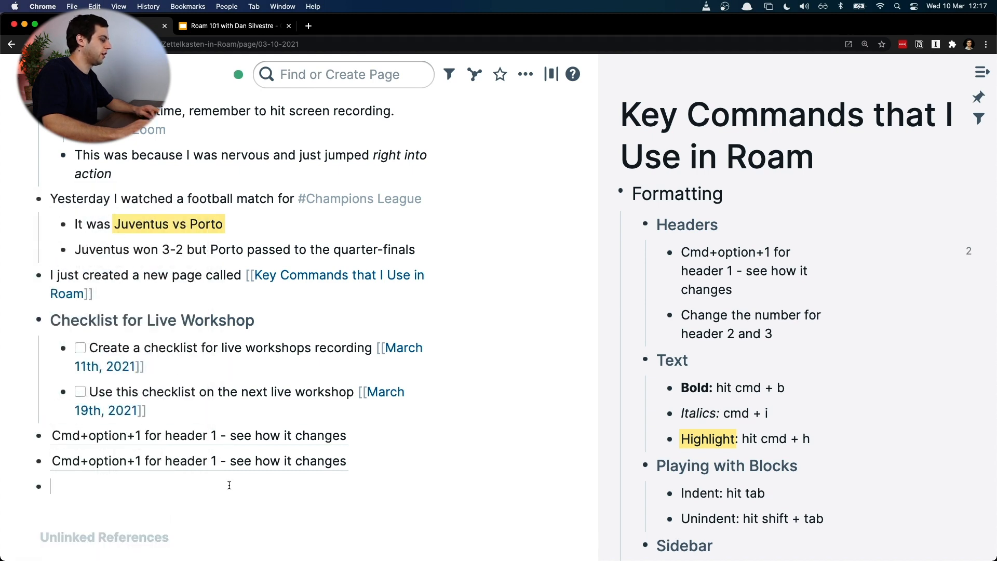
pyautogui.press('super+v')
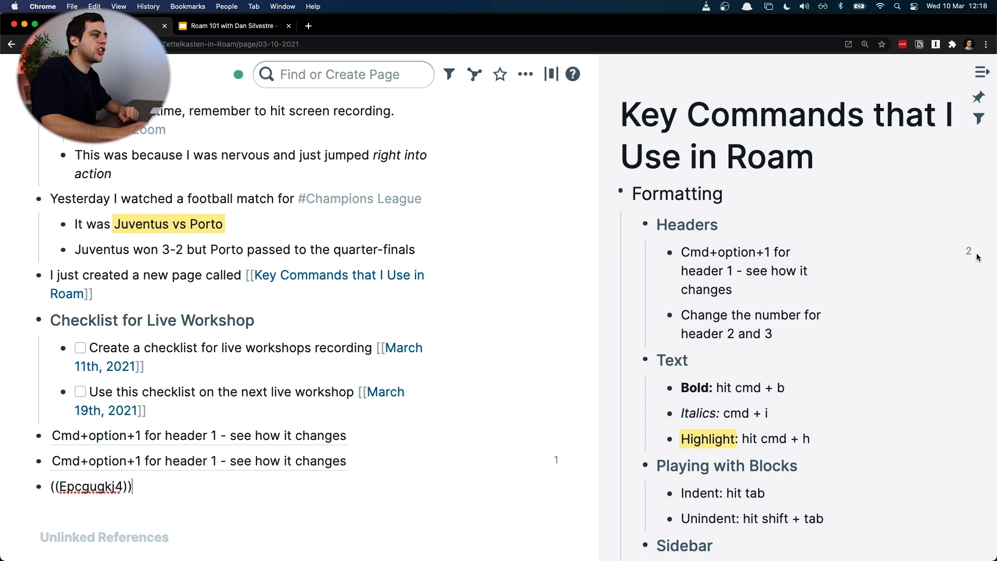
pyautogui.press('Return')
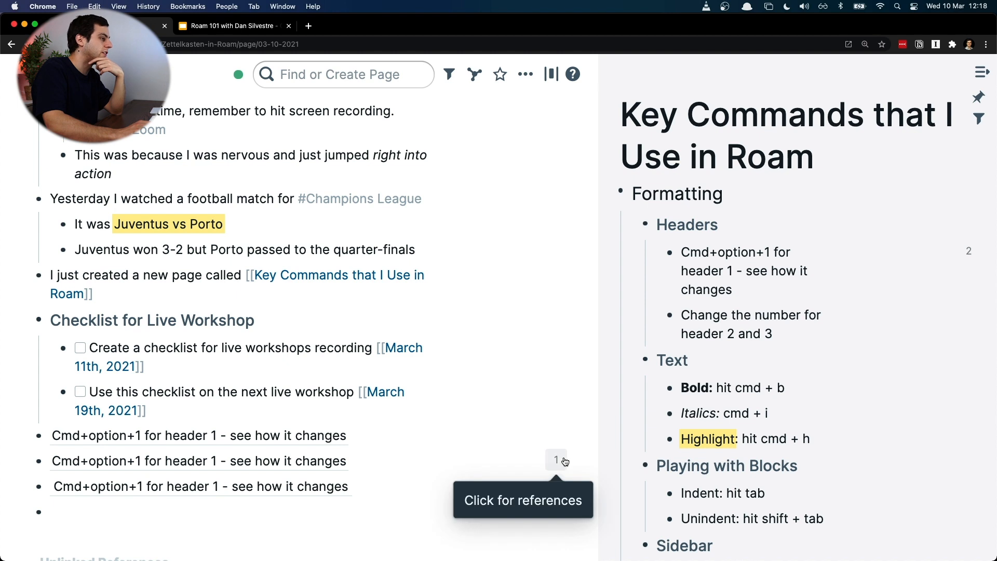
# Step: Inspect the raw references of the first two reference blocks, and delete the third block and the empty block below it
pyautogui.click(405, 460)
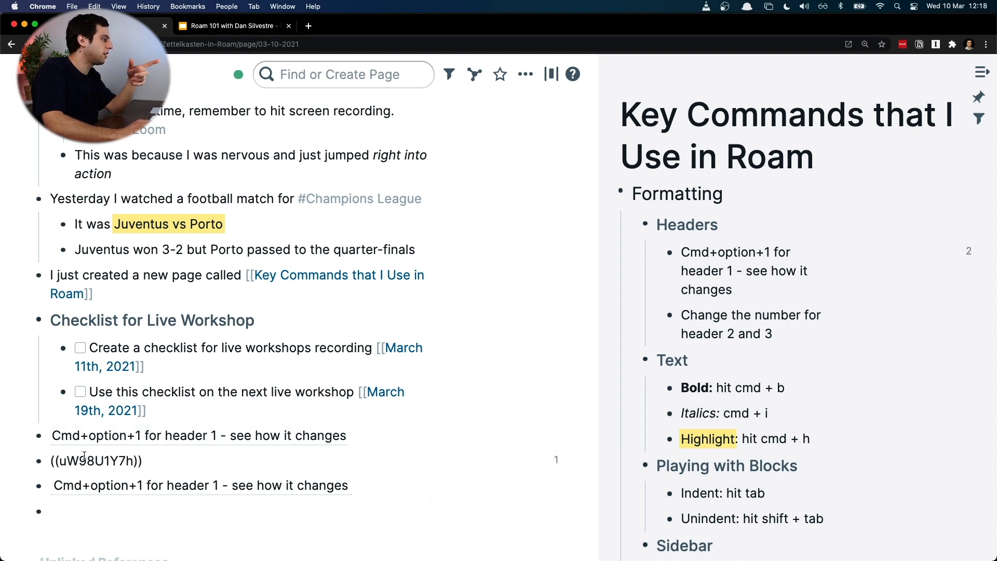
pyautogui.press('super+shift+Up')
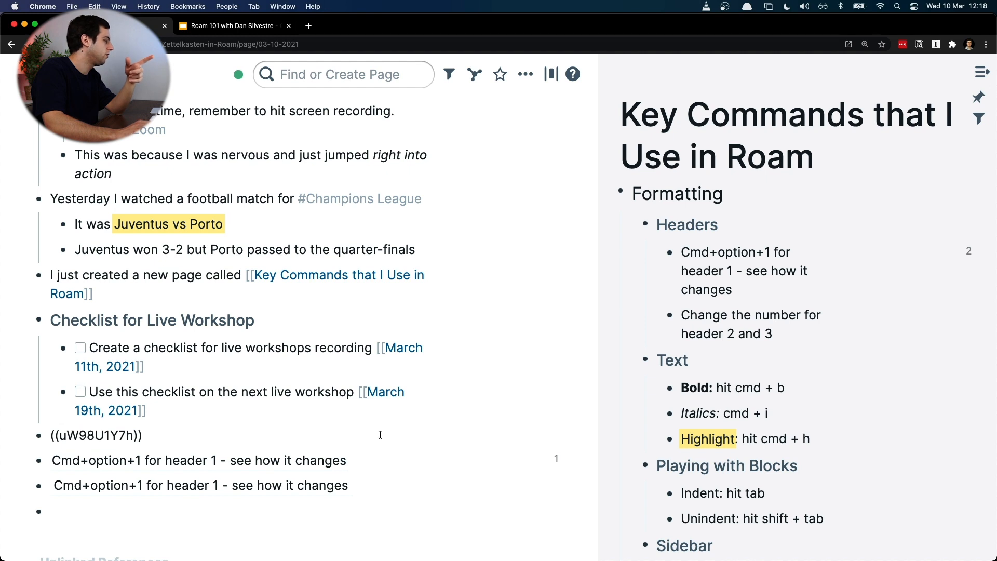
pyautogui.click(378, 483)
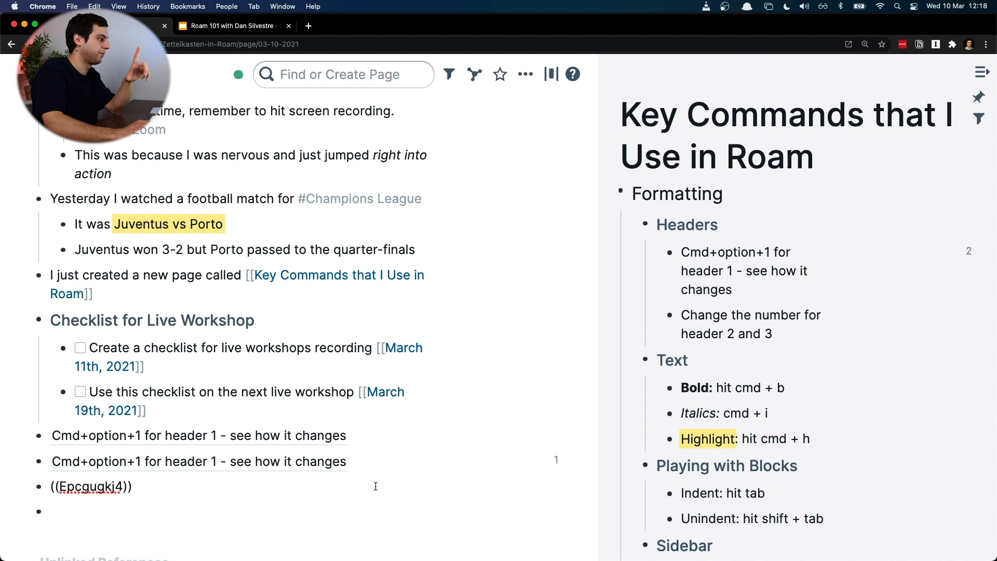
pyautogui.press('super+a')
pyautogui.press('BackSpace')
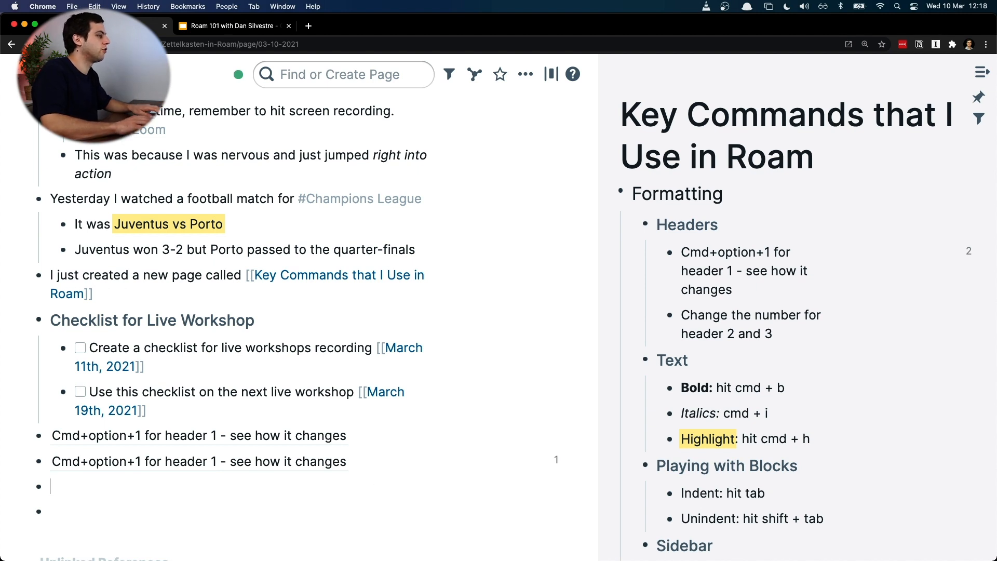
pyautogui.press('BackSpace')
pyautogui.press('Down')
pyautogui.press('BackSpace')
pyautogui.press('Escape')
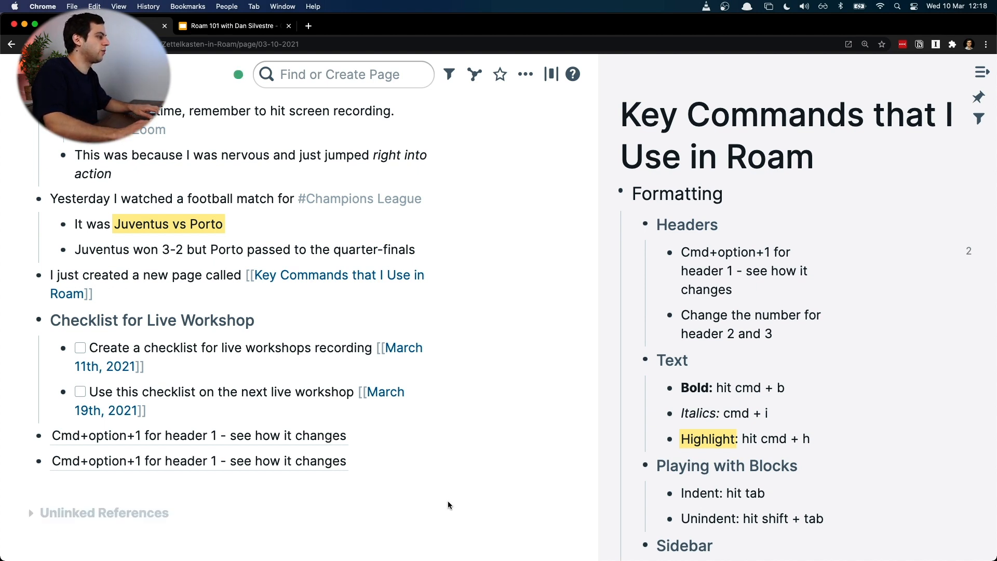
# Step: Open the source block of the first reference to view its linked references, and return to the March 10th notes
pyautogui.rightClick(302, 445)
pyautogui.click(228, 285)
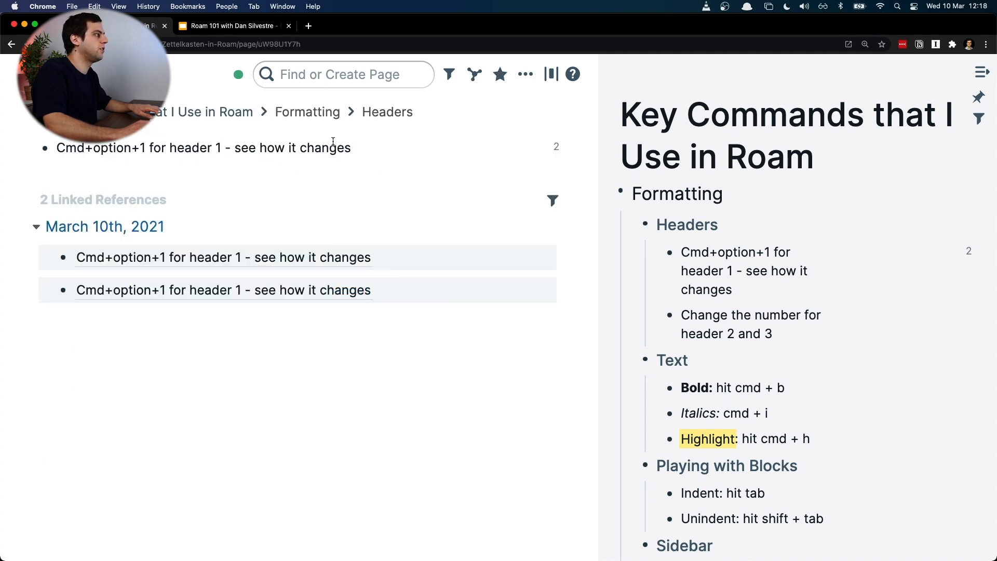
pyautogui.press('super+[')
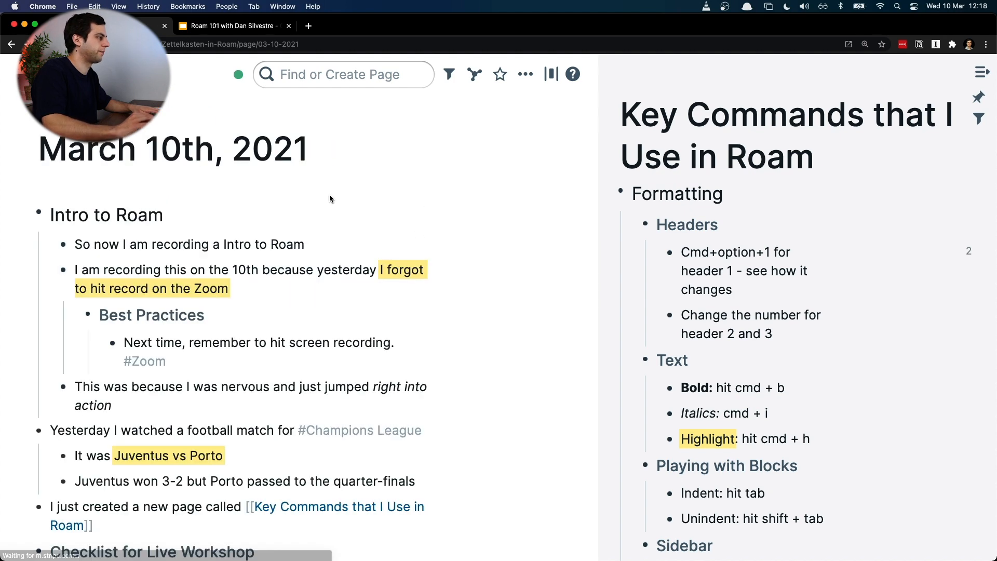
# Step: Place a third reference to the outline's header 1 block, nested under the second reference block
pyautogui.scroll(-5, 435, 356)
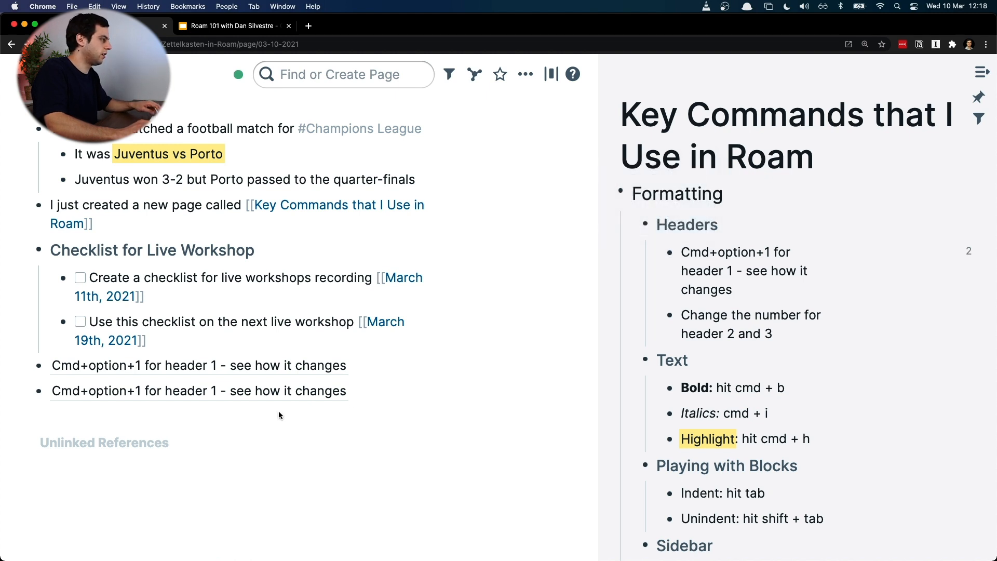
pyautogui.moveTo(671, 253); pyautogui.dragTo(276, 413)
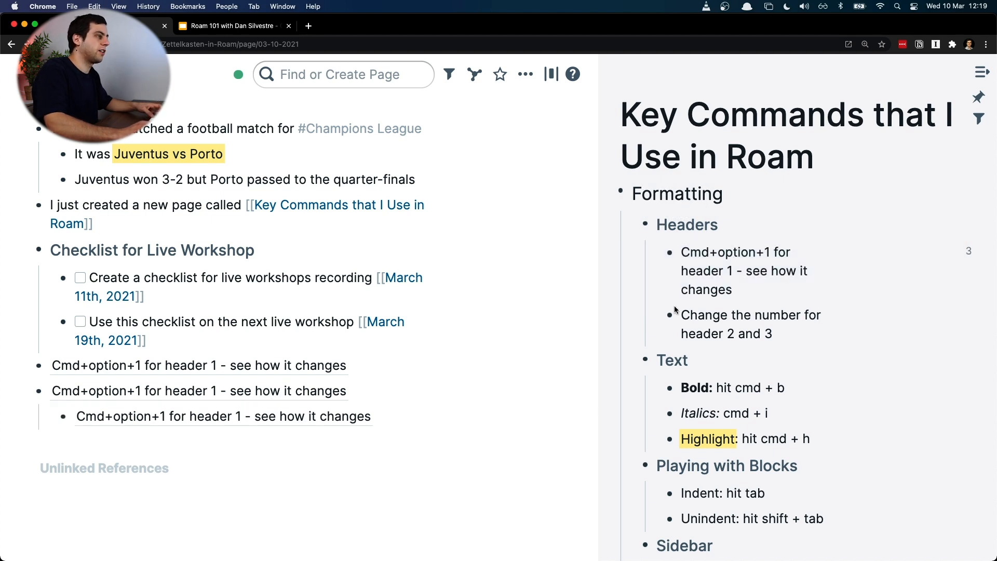
# Step: Delete the three header 1 reference blocks and start an empty top-level block below the Live Workshop checklist
pyautogui.click(429, 417)
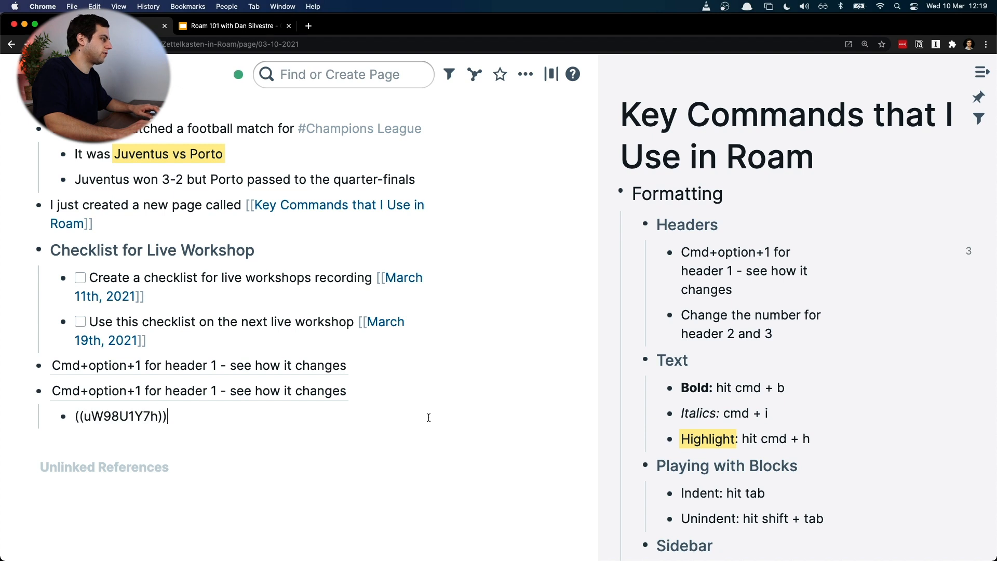
pyautogui.keyDown('shift'); pyautogui.click(48, 362); pyautogui.keyUp('shift')
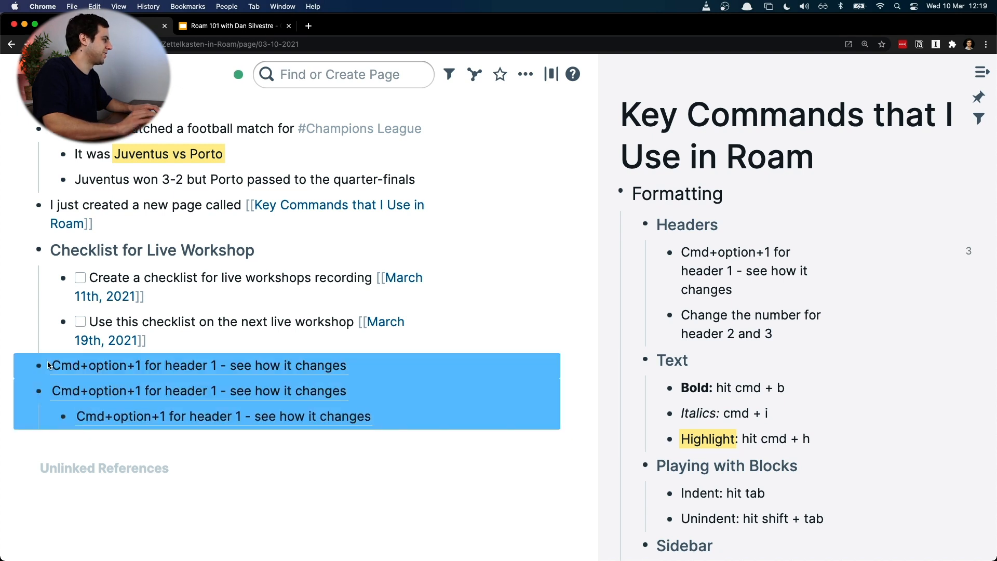
pyautogui.press('BackSpace')
pyautogui.press('Return')
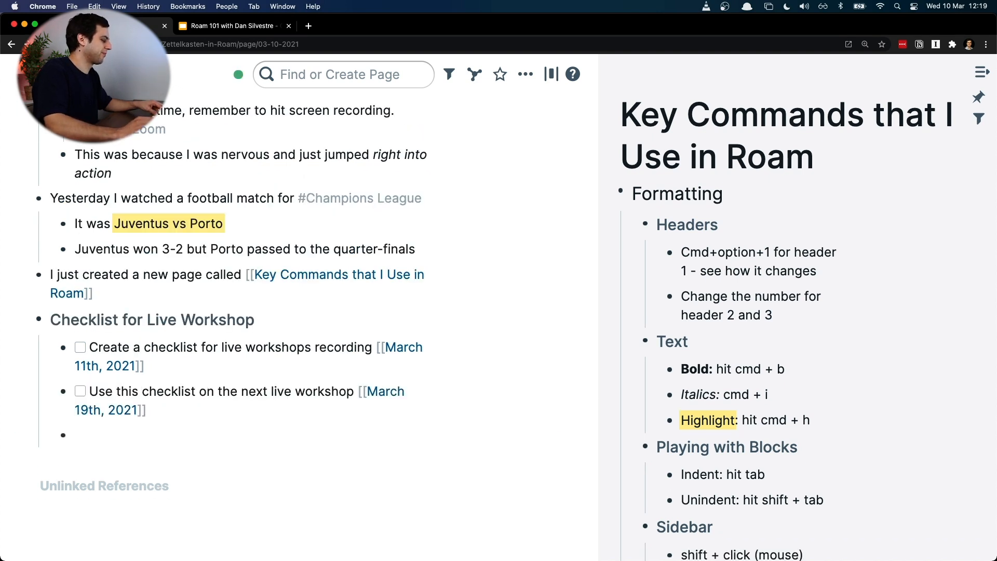
pyautogui.scroll(-2, 611, 362)
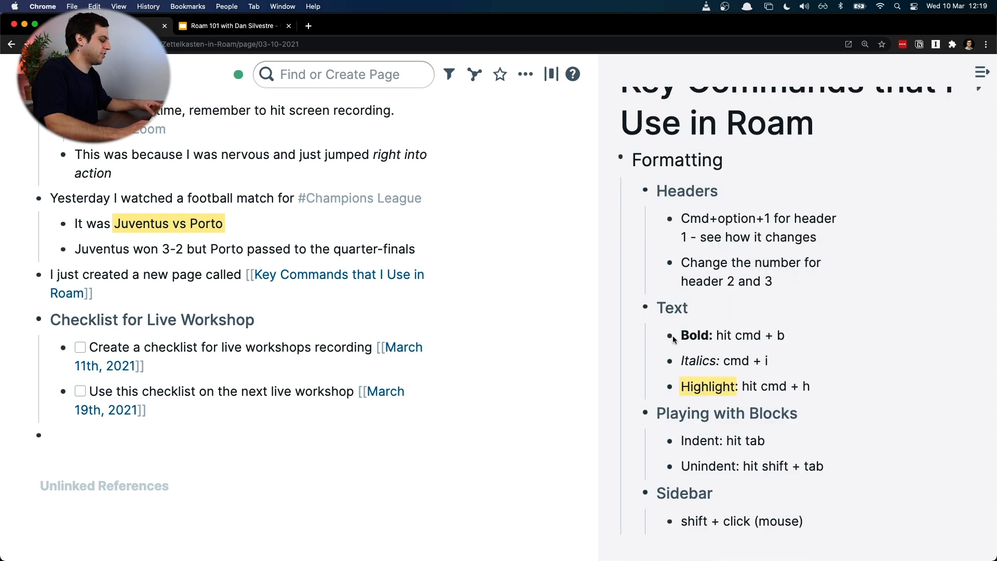
# Step: Place a reference to the Bold block from the key commands outline below the empty block in the daily notes
pyautogui.moveTo(670, 340)
pyautogui.moveTo(670, 340); pyautogui.dragTo(53, 441)
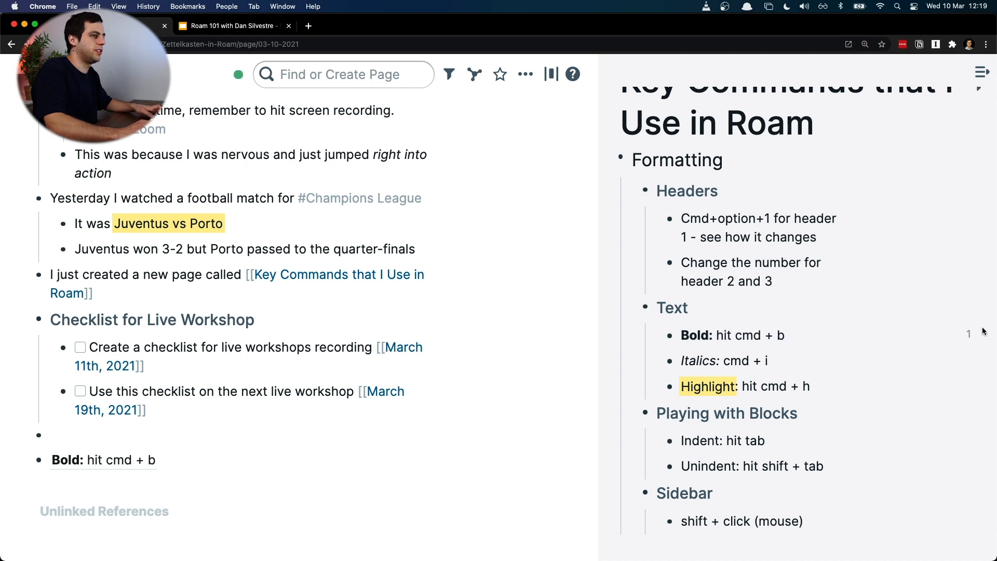
pyautogui.rightClick(669, 335)
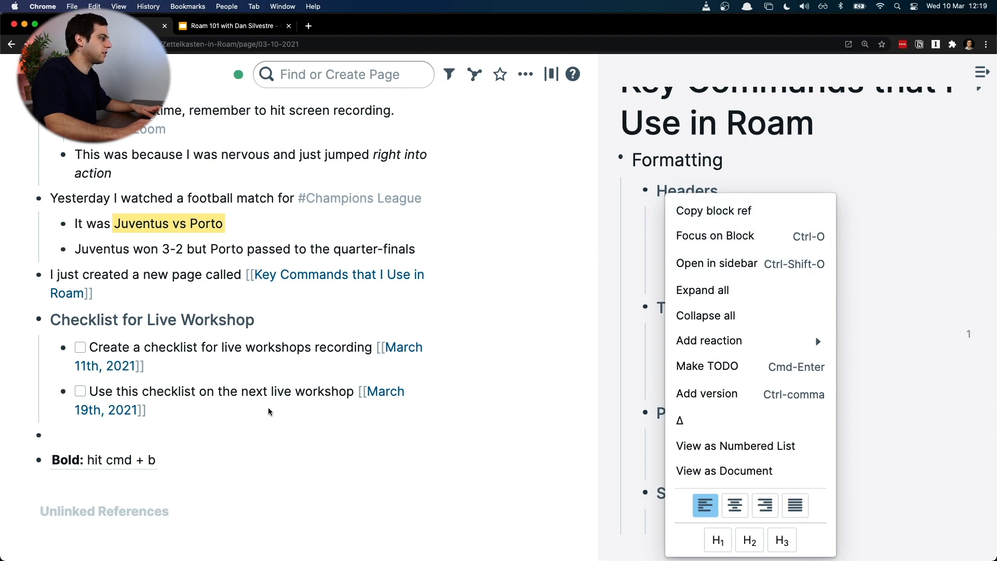
pyautogui.click(204, 466)
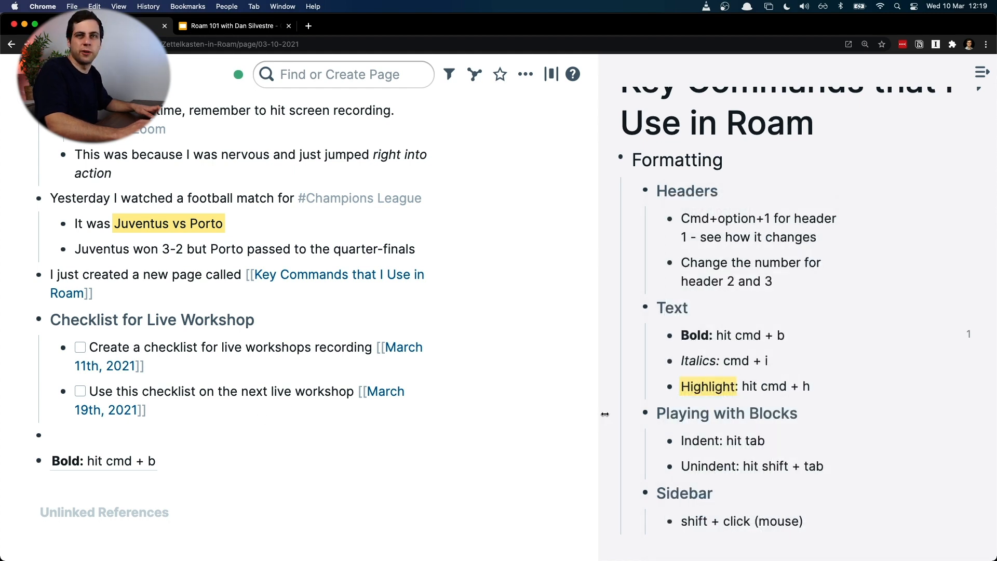
# Step: Nest a reference to the Italics block under the Bold reference, and a Highlight reference under the Italics one
pyautogui.moveTo(645, 413); pyautogui.dragTo(461, 453)
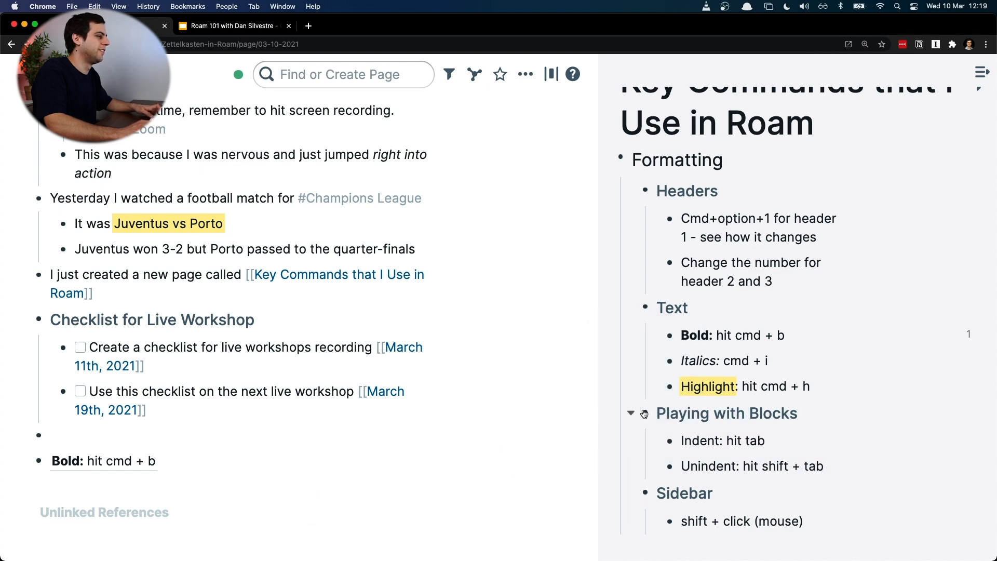
pyautogui.moveTo(668, 360); pyautogui.dragTo(93, 474)
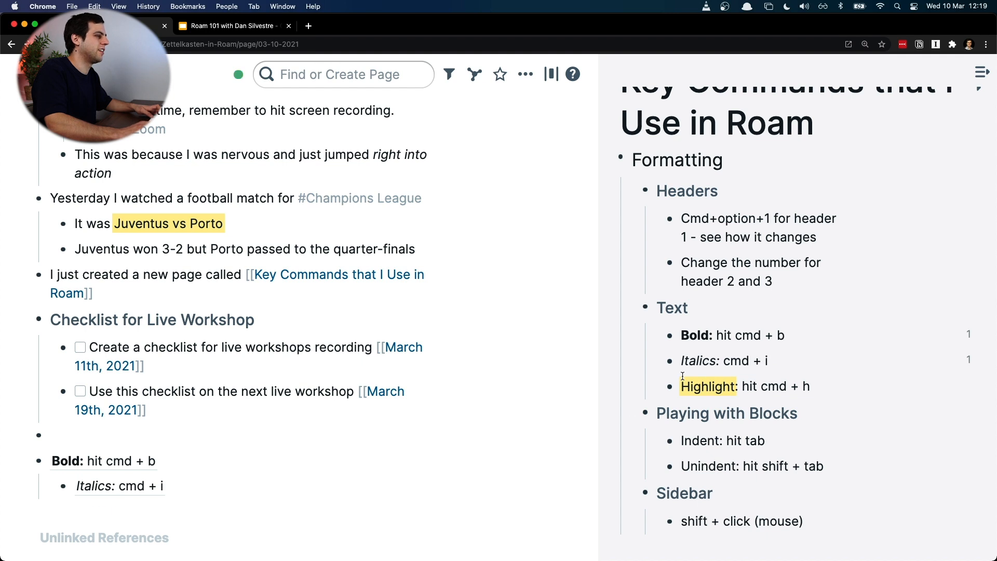
pyautogui.moveTo(668, 386); pyautogui.dragTo(102, 510)
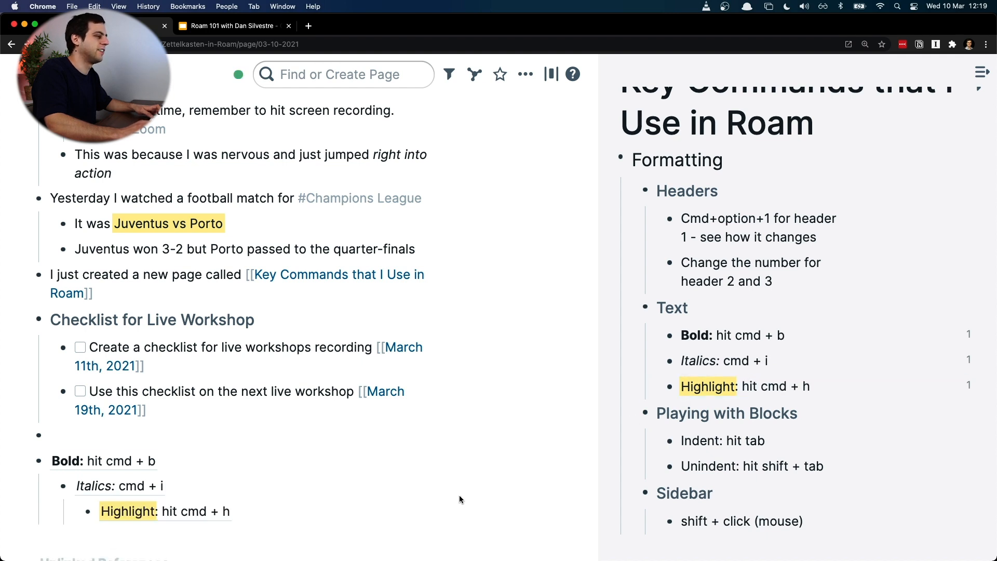
pyautogui.scroll(-2, 457, 493)
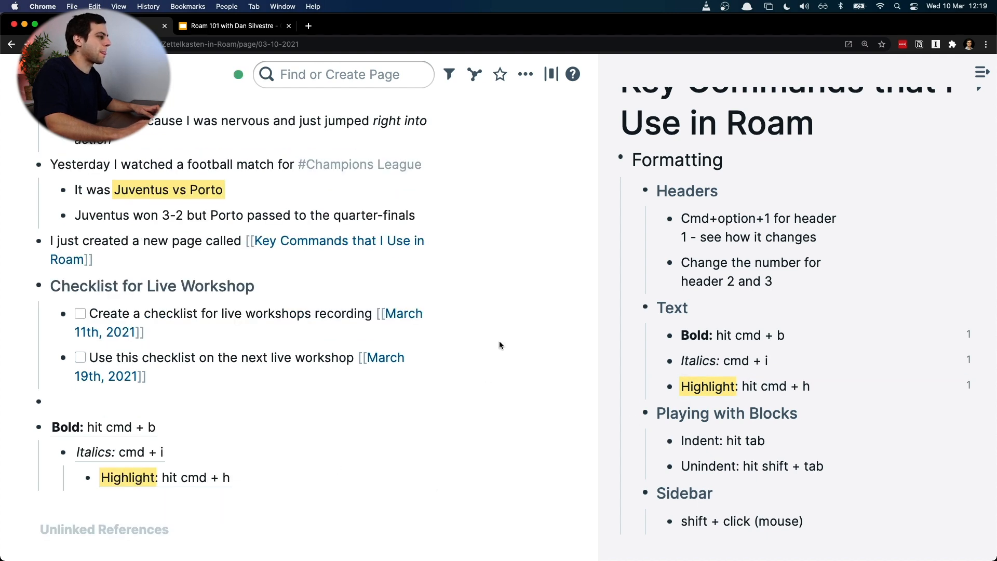
# Step: Place a reference to the Text heading below the nested references at top level, and inspect its raw reference
pyautogui.scroll(-5, 499, 346)
pyautogui.moveTo(646, 310); pyautogui.dragTo(39, 414)
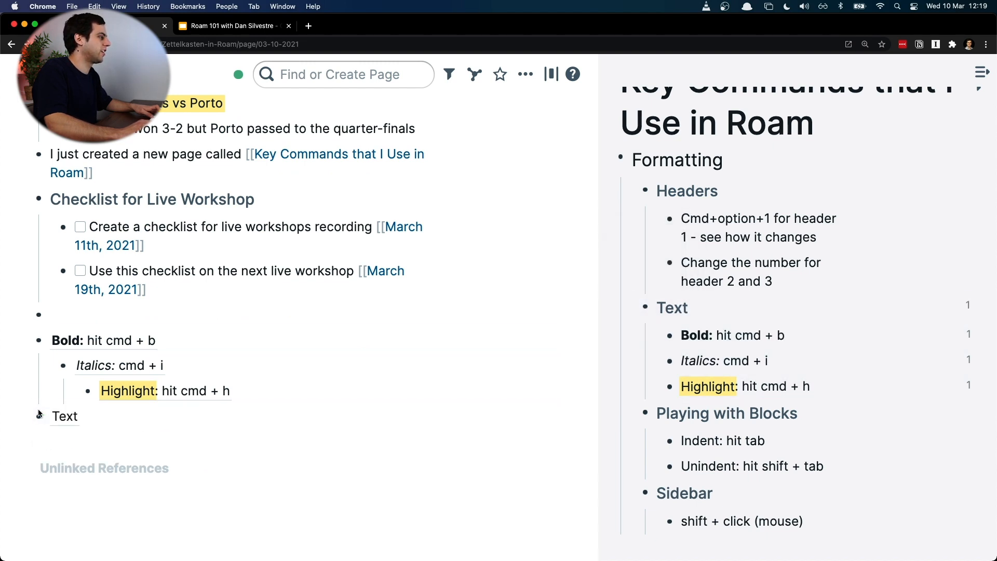
pyautogui.click(92, 418)
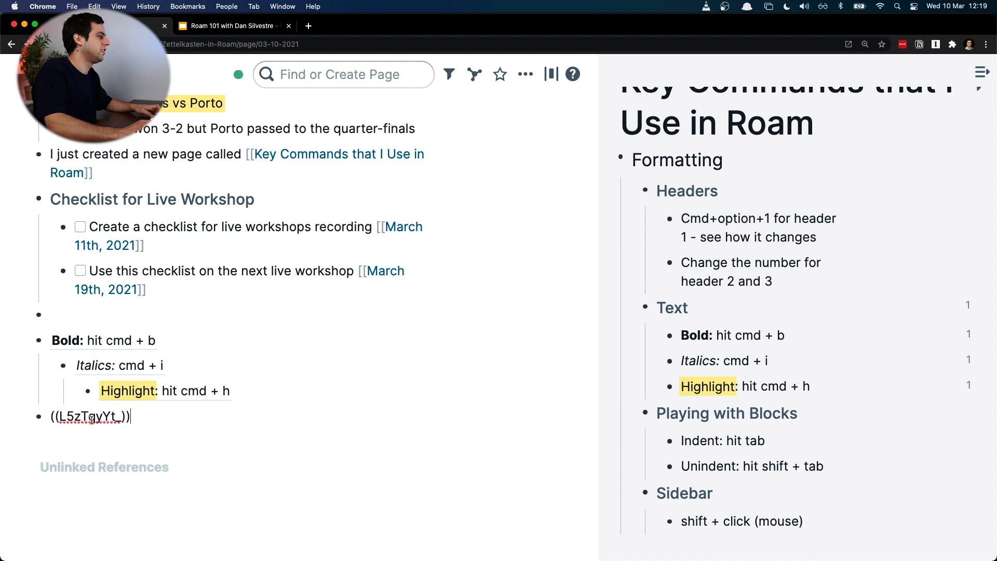
# Step: Copy the Text heading's block reference, and add an empty block below the Text reference in the daily notes
pyautogui.rightClick(646, 309)
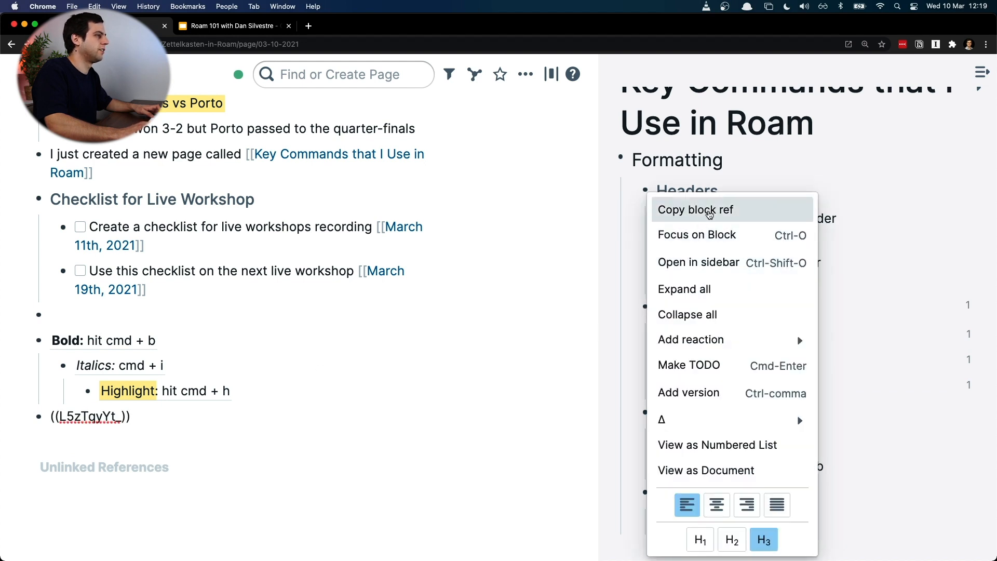
pyautogui.click(710, 210)
pyautogui.click(232, 416)
pyautogui.press('super+a')
pyautogui.press('Right')
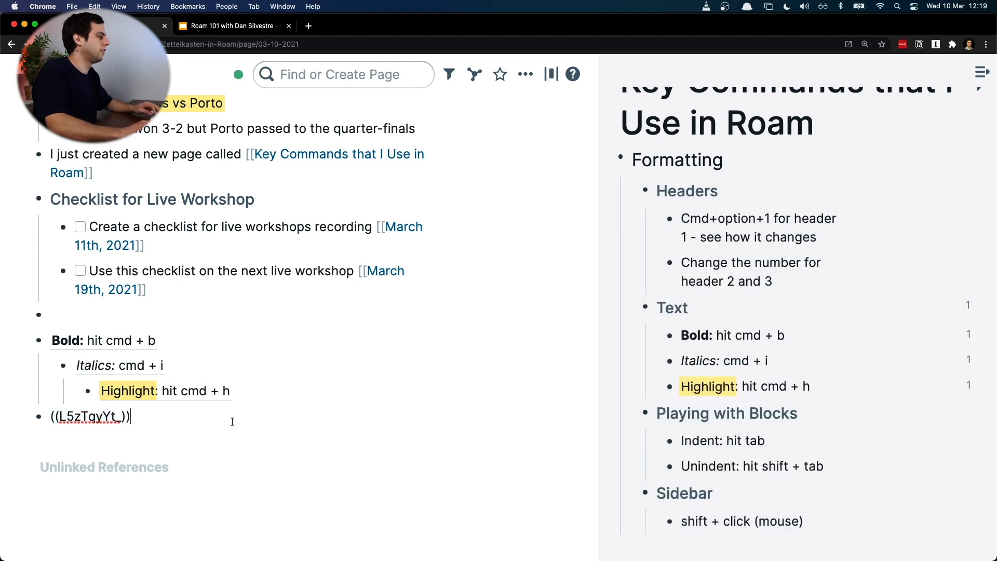
pyautogui.press('Return')
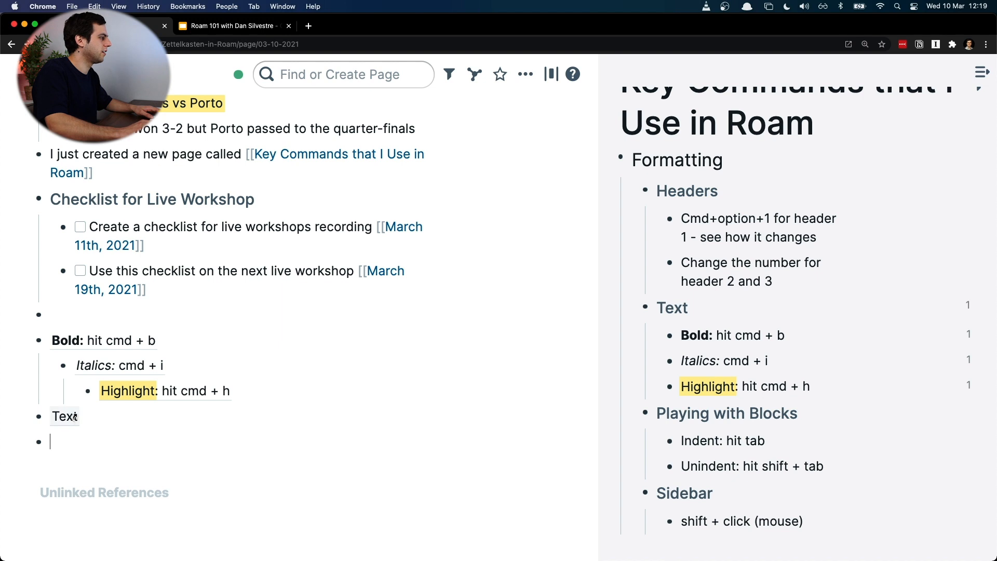
# Step: Apply the children of the Text reference as references
pyautogui.rightClick(75, 417)
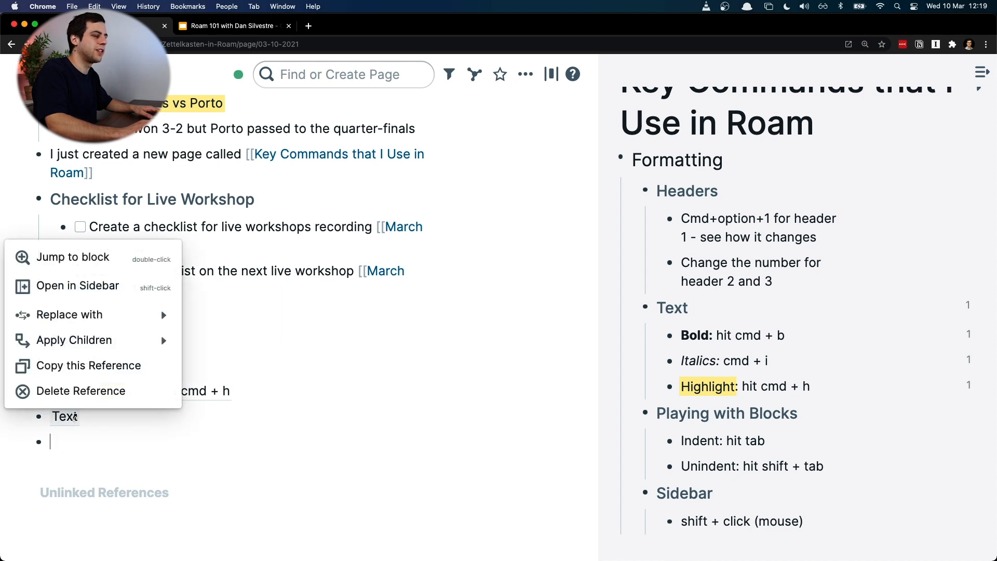
pyautogui.click(177, 425)
pyautogui.click(177, 431)
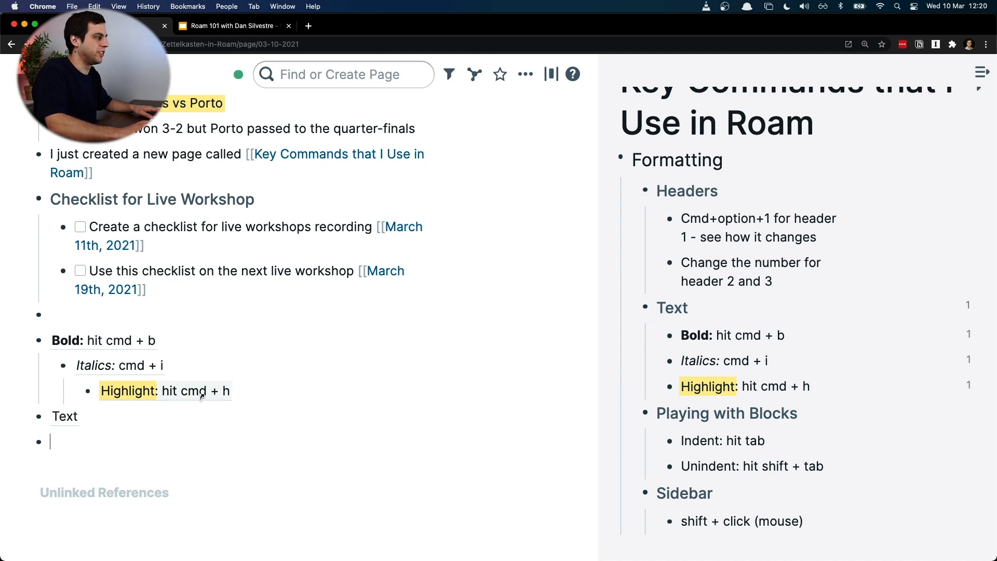
pyautogui.click(132, 418)
pyautogui.press('Escape')
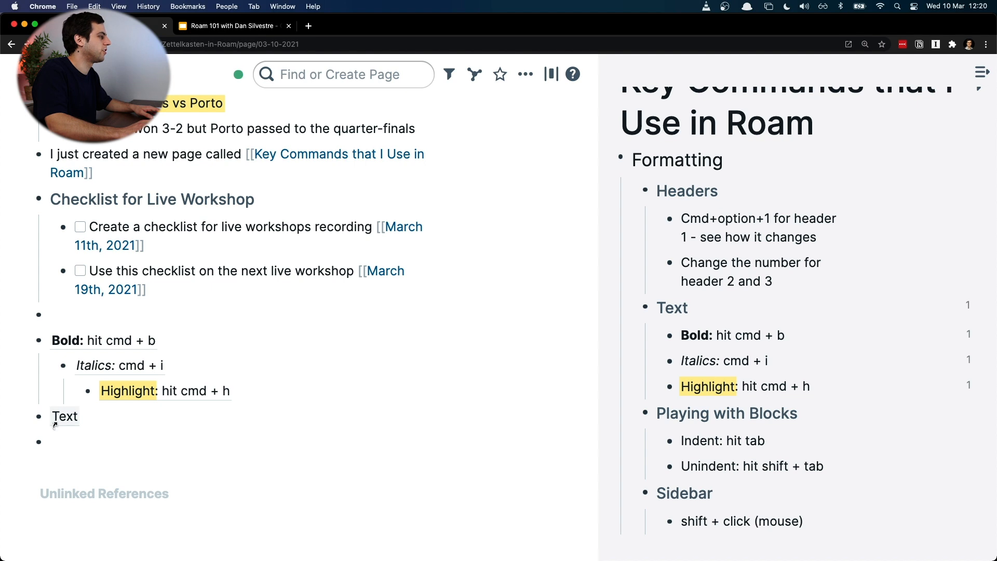
pyautogui.rightClick(67, 417)
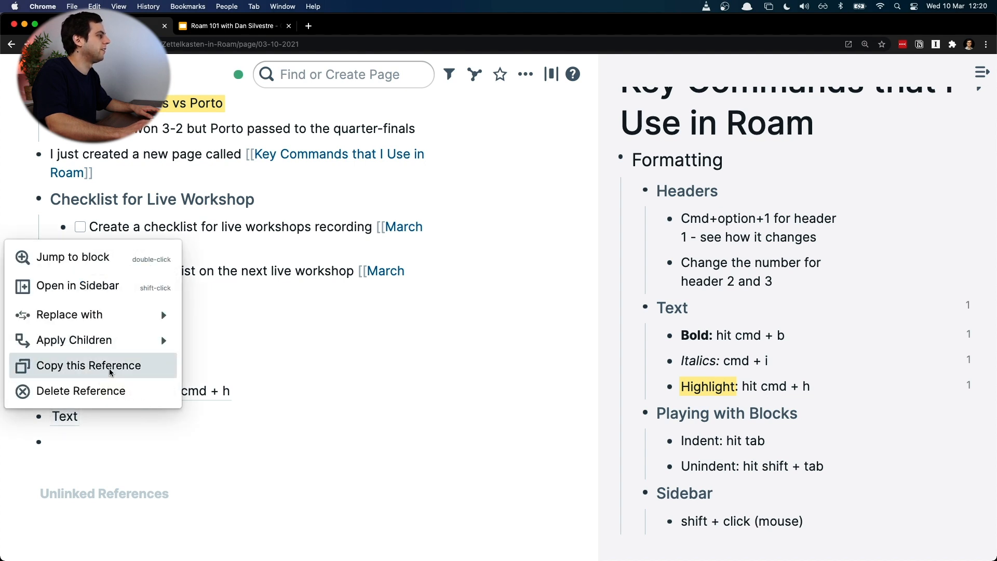
pyautogui.moveTo(138, 351)
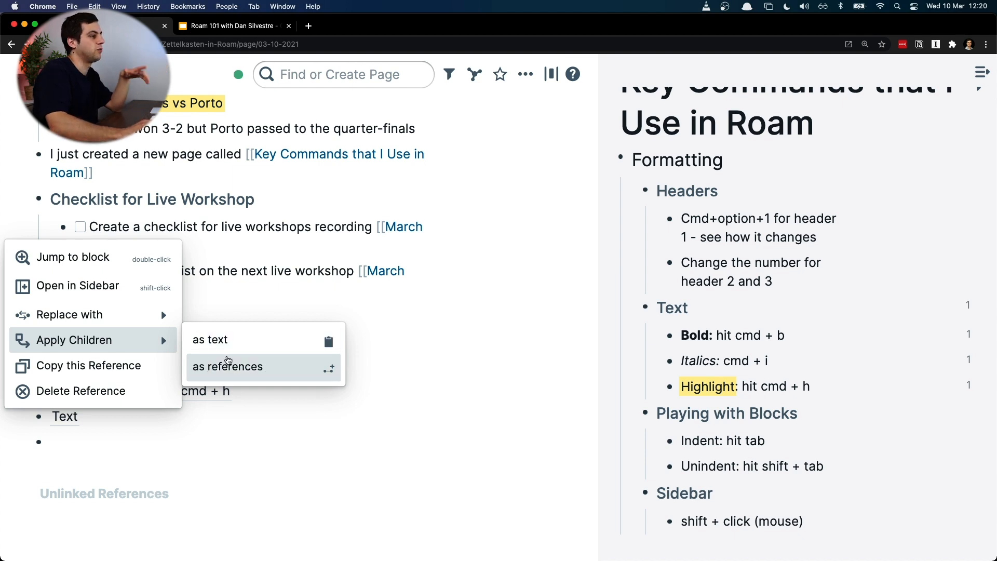
pyautogui.click(228, 362)
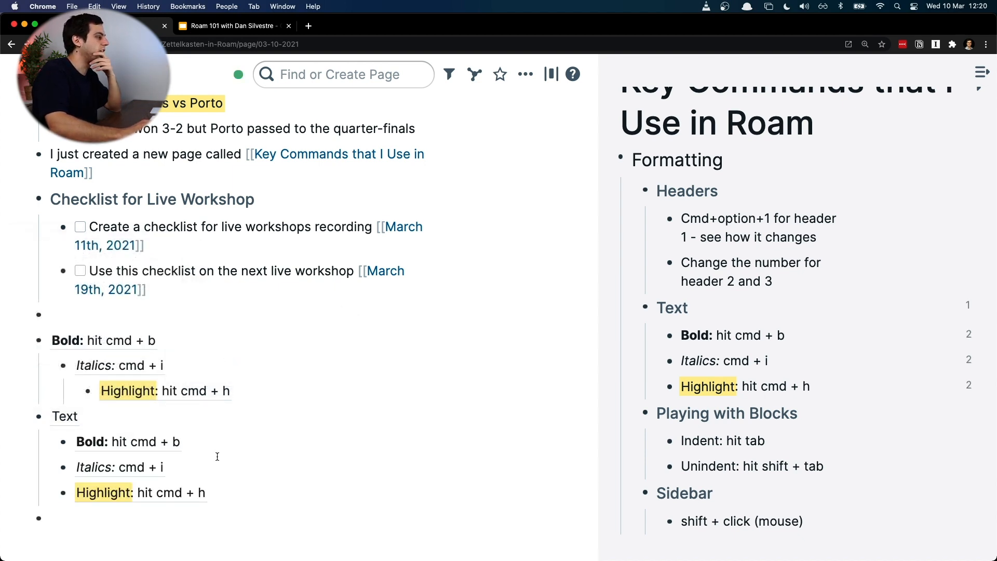
# Step: Change the source Bold block to read "hit cmd + 1" in the key commands outline
pyautogui.click(835, 334)
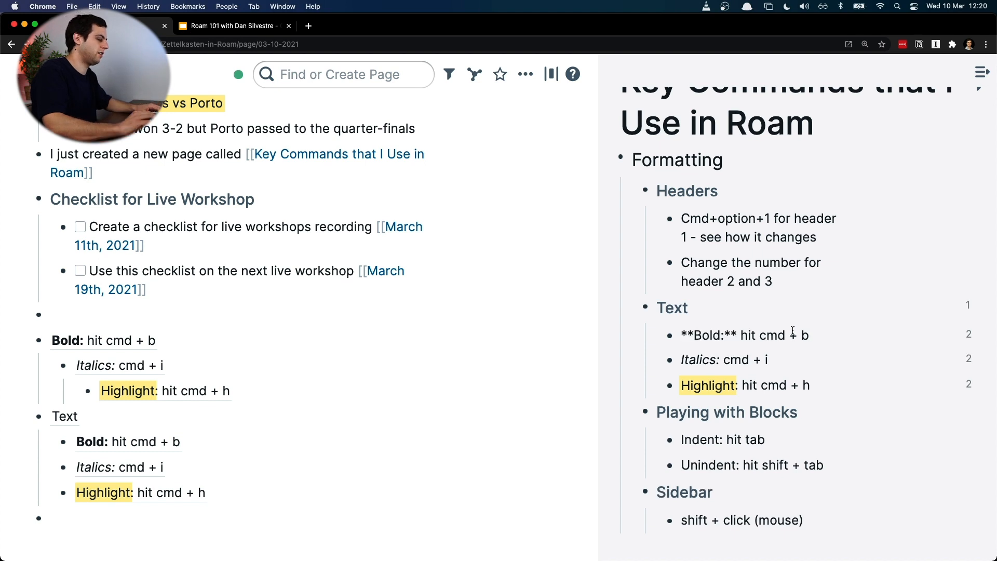
pyautogui.press('BackSpace')
pyautogui.write('1')
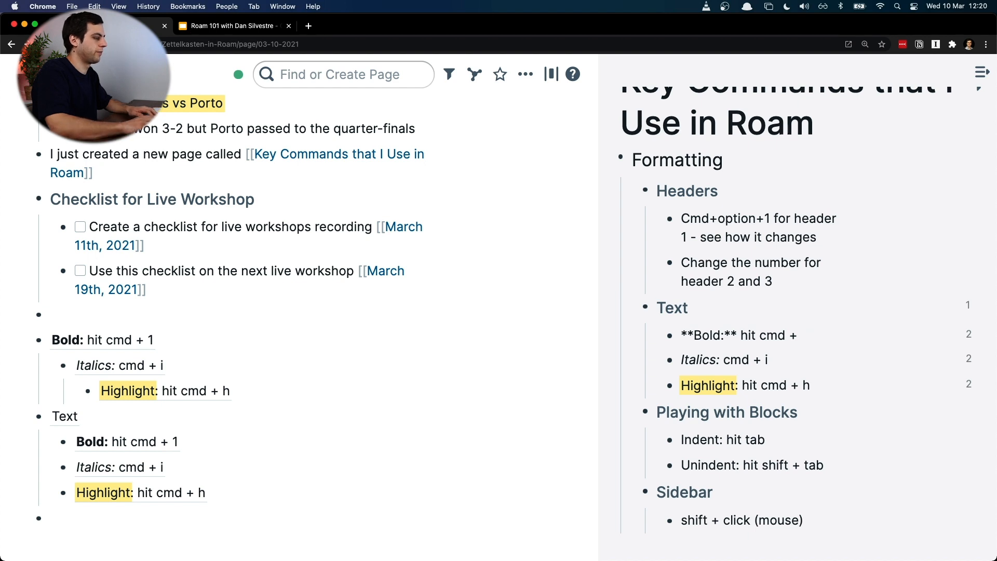
# Step: Undo the Bold source edit and the children applied as references under the Text reference
pyautogui.moveTo(287, 443); pyautogui.dragTo(57, 423)
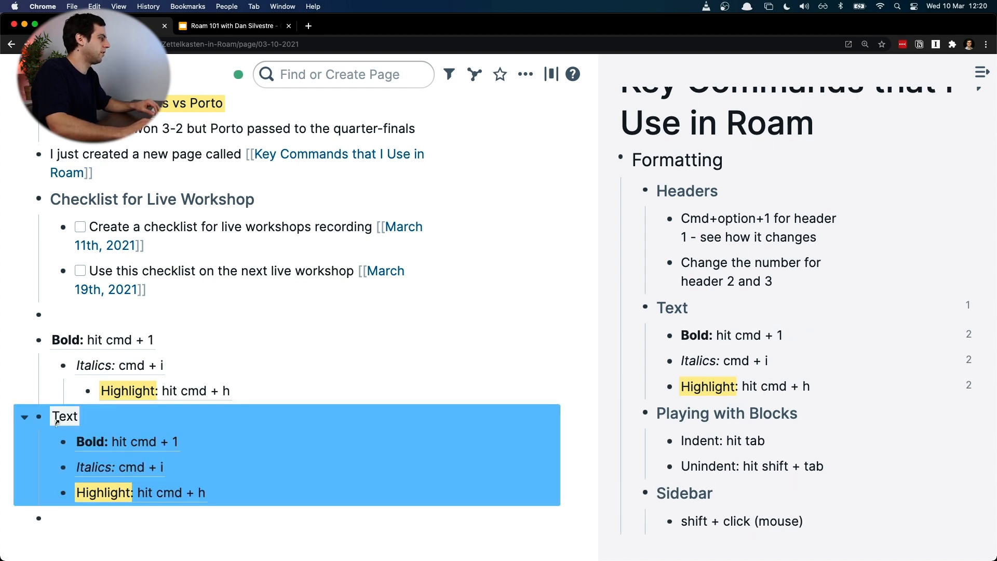
pyautogui.press('super+z')
pyautogui.press('super+z')
pyautogui.press('super+z')
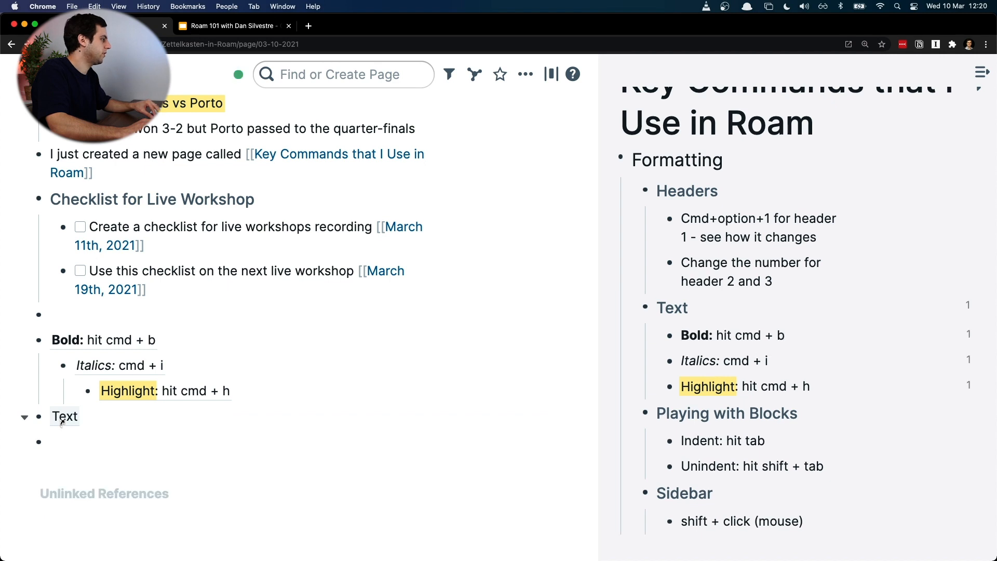
# Step: Apply the children of the Text reference as plain text, and open the Bold copy for editing
pyautogui.rightClick(61, 421)
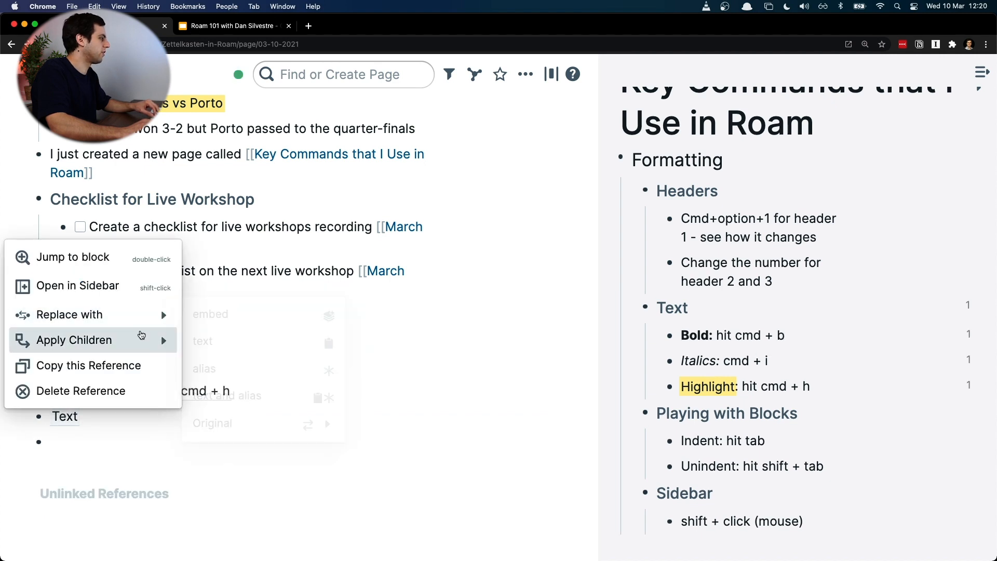
pyautogui.click(244, 343)
pyautogui.click(284, 440)
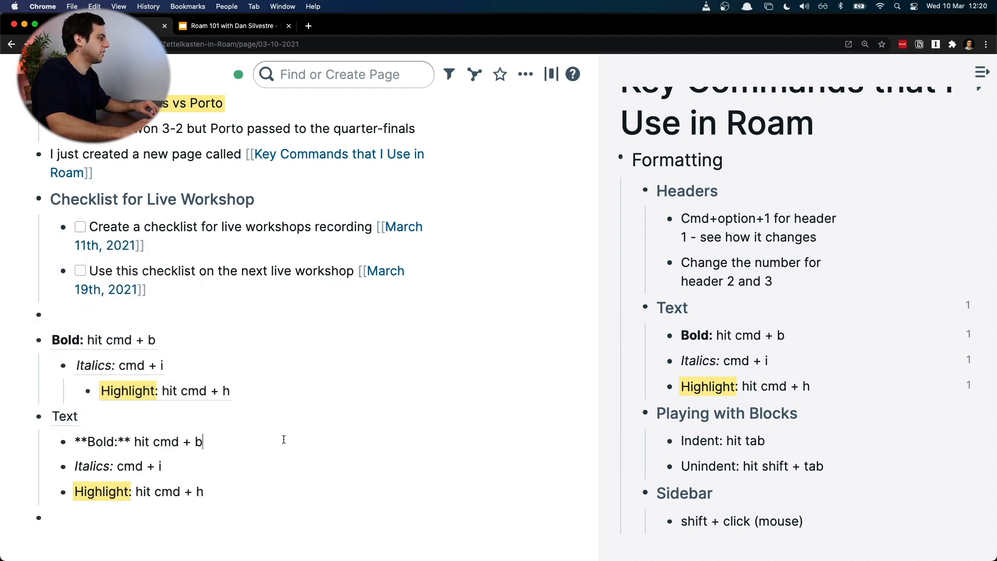
# Step: Change the source Bold block to "hit cmd + 1", and restore it to "hit cmd + b"
pyautogui.click(771, 338)
pyautogui.press('BackSpace')
pyautogui.write('1')
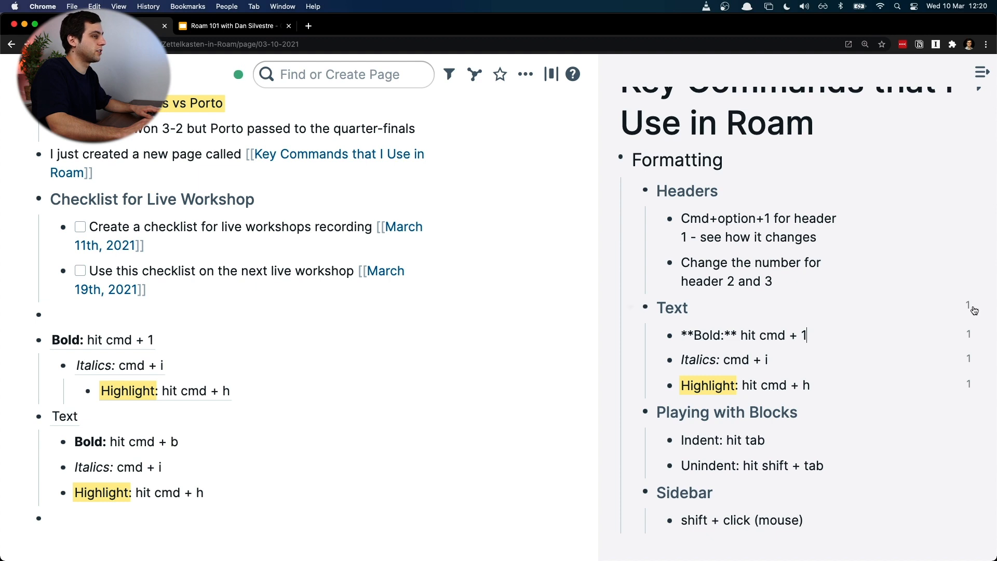
pyautogui.press('BackSpace')
# Step: Delete the Bold reference with its nested Italics and Highlight references, and the empty block above the Text reference
pyautogui.moveTo(382, 385); pyautogui.dragTo(39, 340)
pyautogui.press('BackSpace')
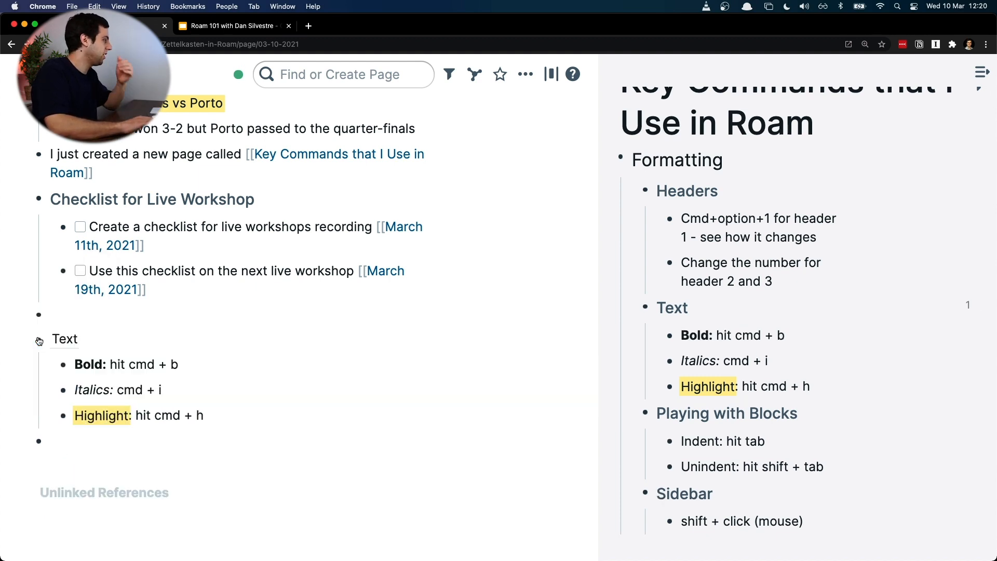
pyautogui.press('BackSpace')
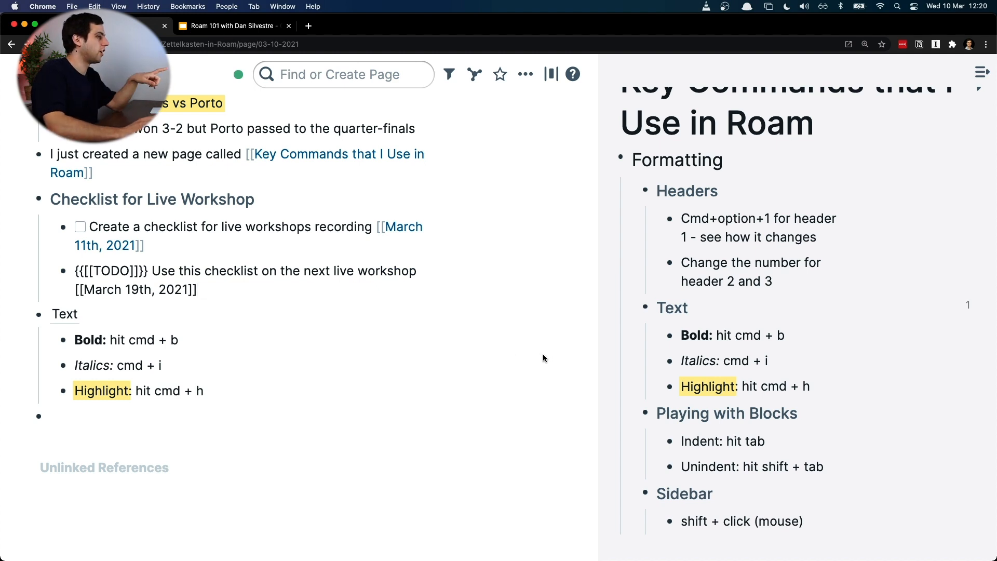
# Step: Delete the three plain-text child blocks under the Text reference
pyautogui.click(247, 408)
pyautogui.moveTo(227, 395); pyautogui.dragTo(86, 340)
pyautogui.press('BackSpace')
pyautogui.click(184, 438)
# Step: Apply the children of the Text reference as references again, now that it has no child blocks
pyautogui.click(64, 372)
pyautogui.click(68, 384)
pyautogui.rightClick(65, 366)
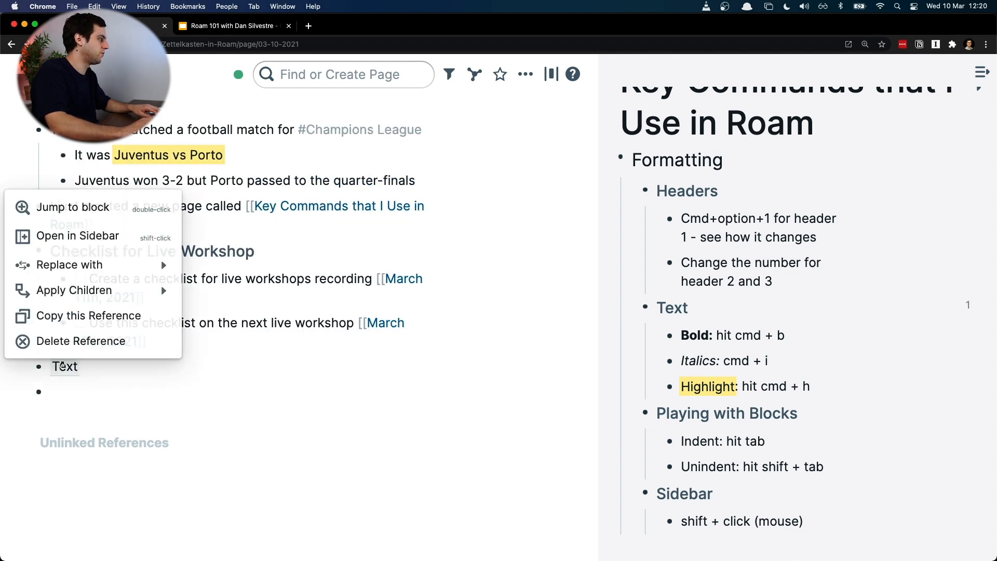
pyautogui.moveTo(146, 278)
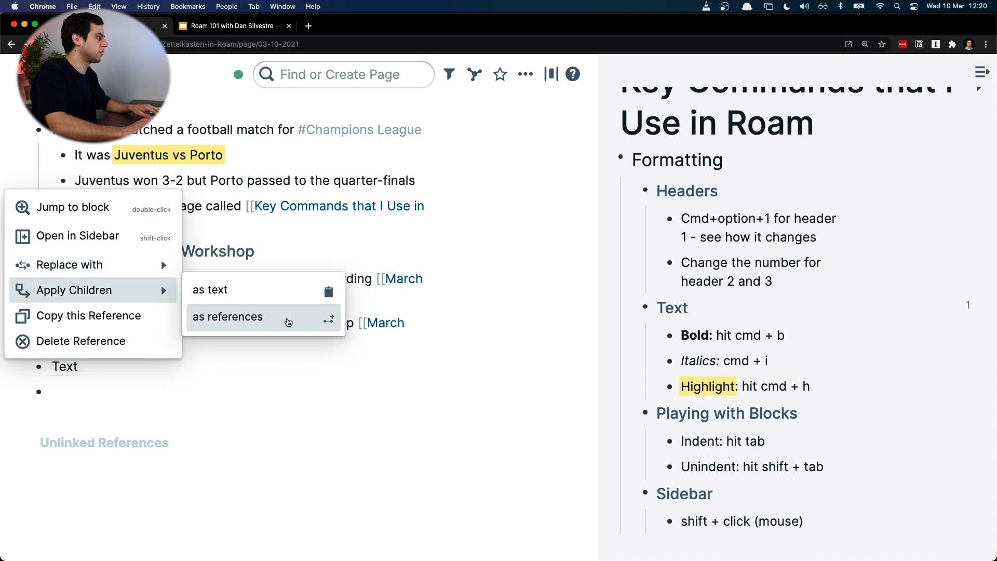
pyautogui.click(288, 322)
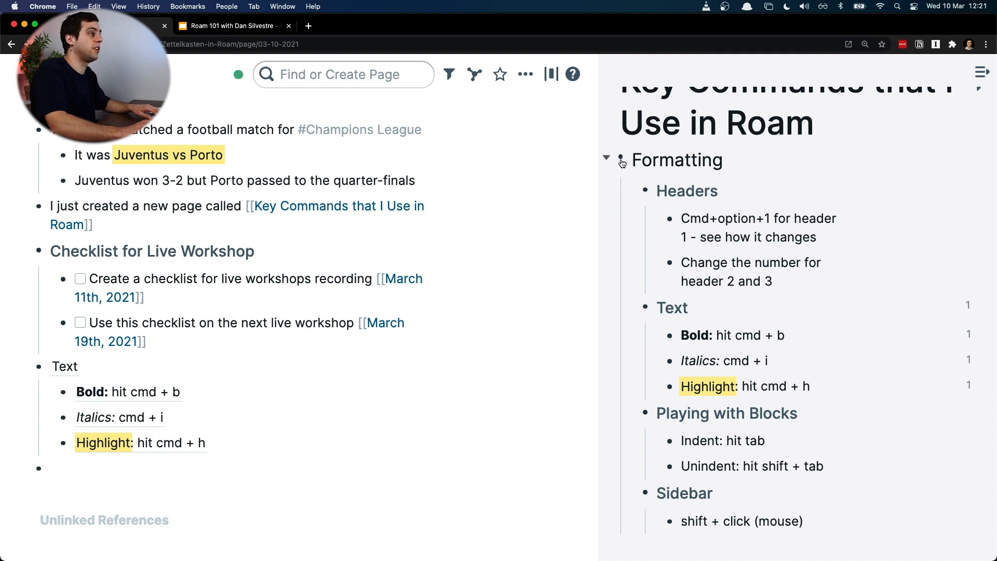
# Step: Place a reference to the Formatting heading as a top-level block below the Text reference and its children
pyautogui.moveTo(622, 163); pyautogui.dragTo(54, 468)
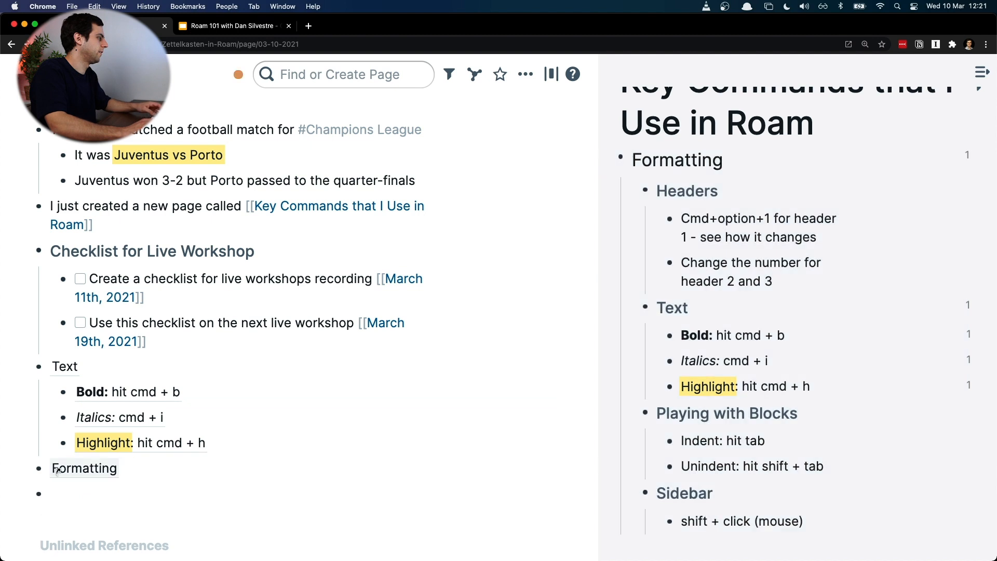
# Step: Apply the children of the Formatting reference as references beneath it on the daily page
pyautogui.rightClick(62, 469)
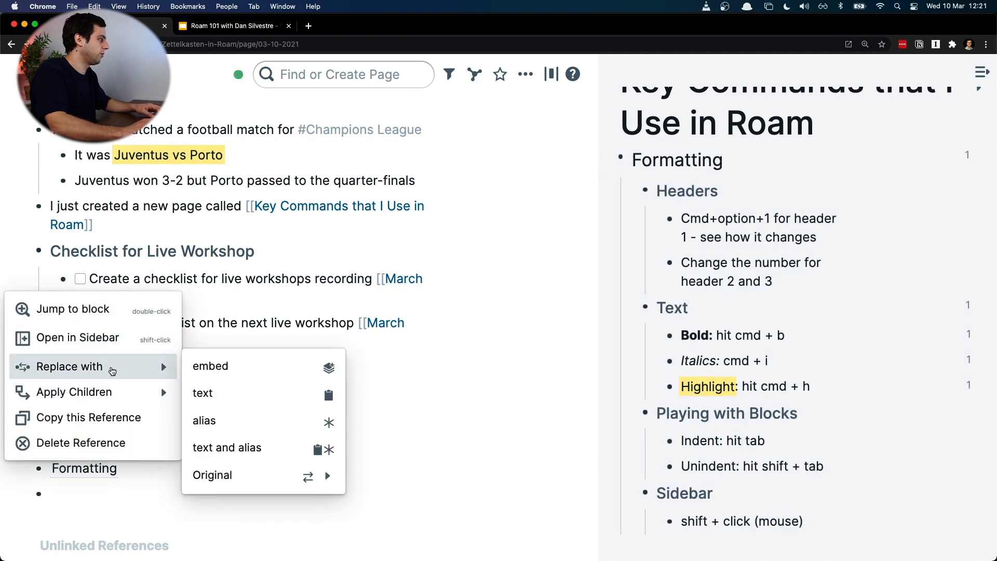
pyautogui.moveTo(158, 392)
pyautogui.click(249, 401)
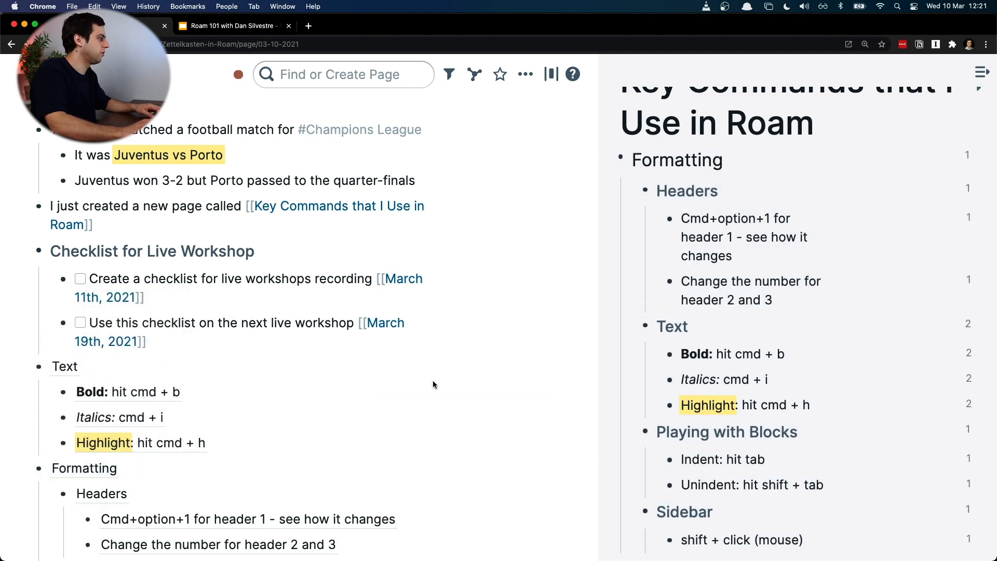
pyautogui.scroll(-5, 432, 385)
pyautogui.scroll(3, 432, 385)
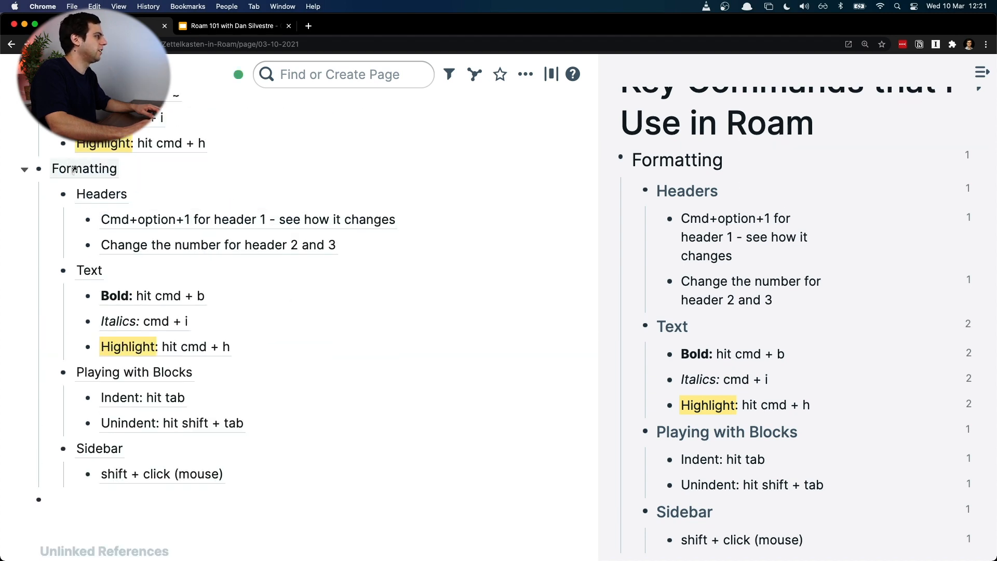
# Step: Copy the block reference of Formatting from the daily page
pyautogui.rightClick(39, 169)
pyautogui.moveTo(133, 249)
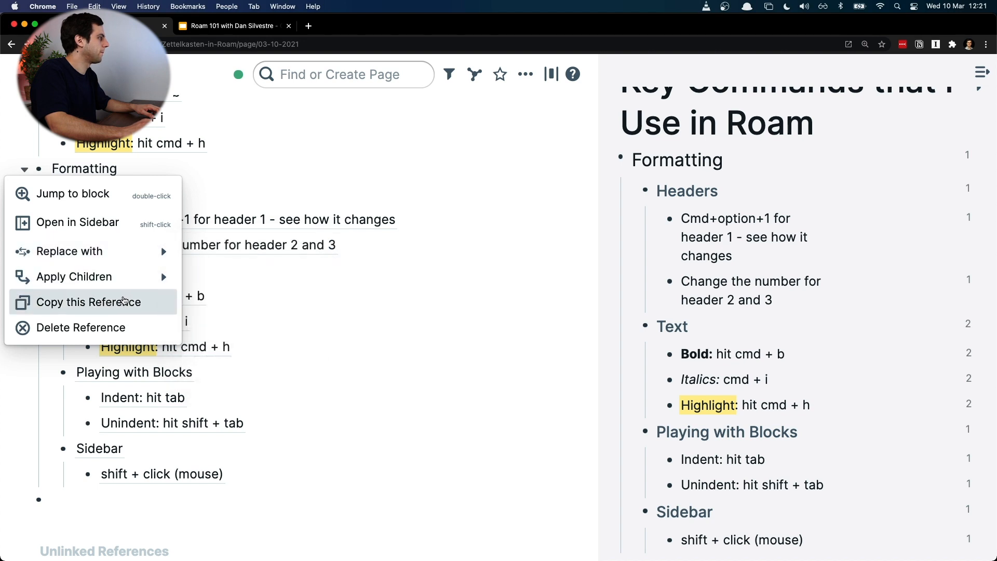
pyautogui.click(124, 301)
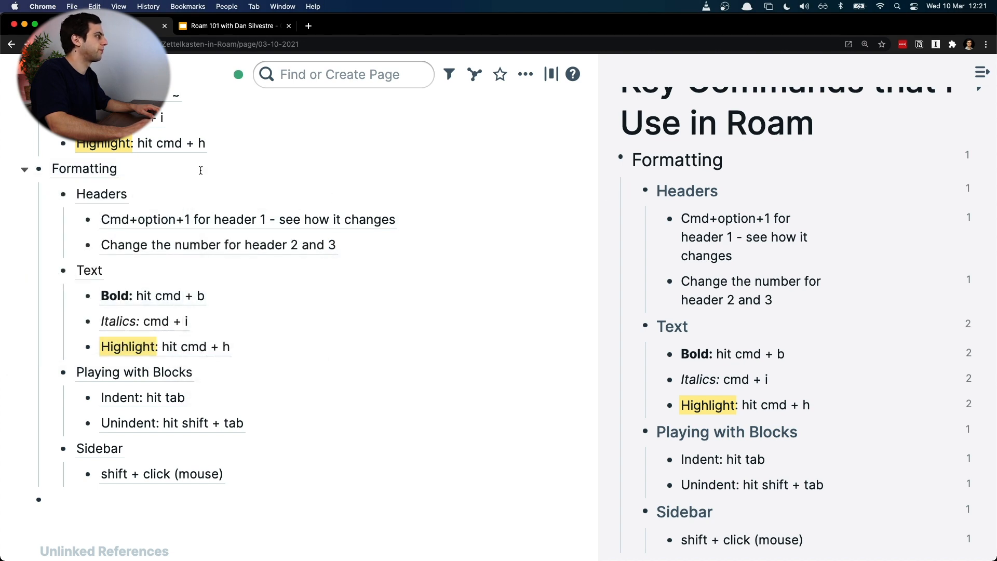
# Step: Try heading 2 on the Formatting reference block and set it to heading 1
pyautogui.click(152, 172)
pyautogui.press('super+a')
pyautogui.press('alt+super+1')
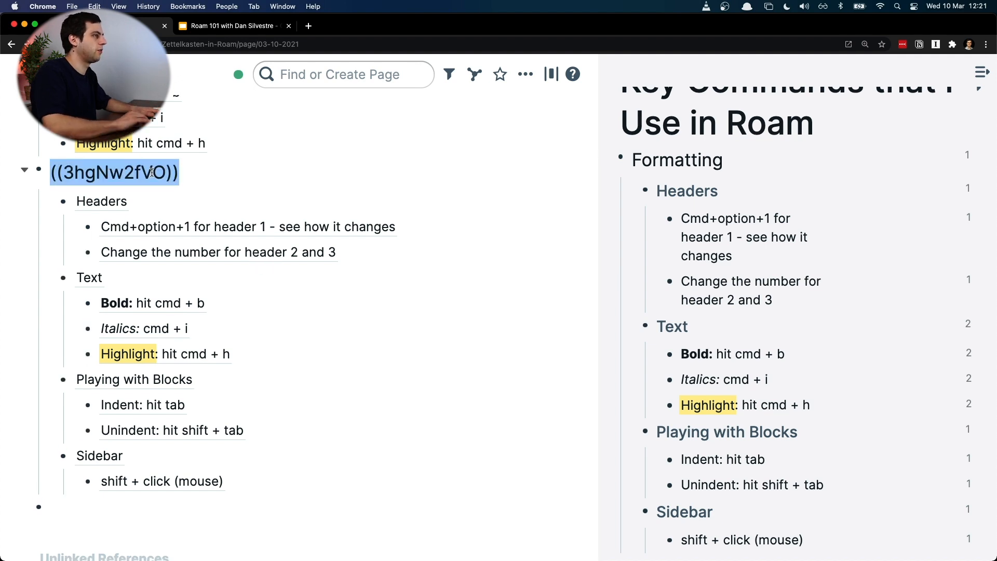
pyautogui.press('alt+super+2')
pyautogui.press('alt+super+1')
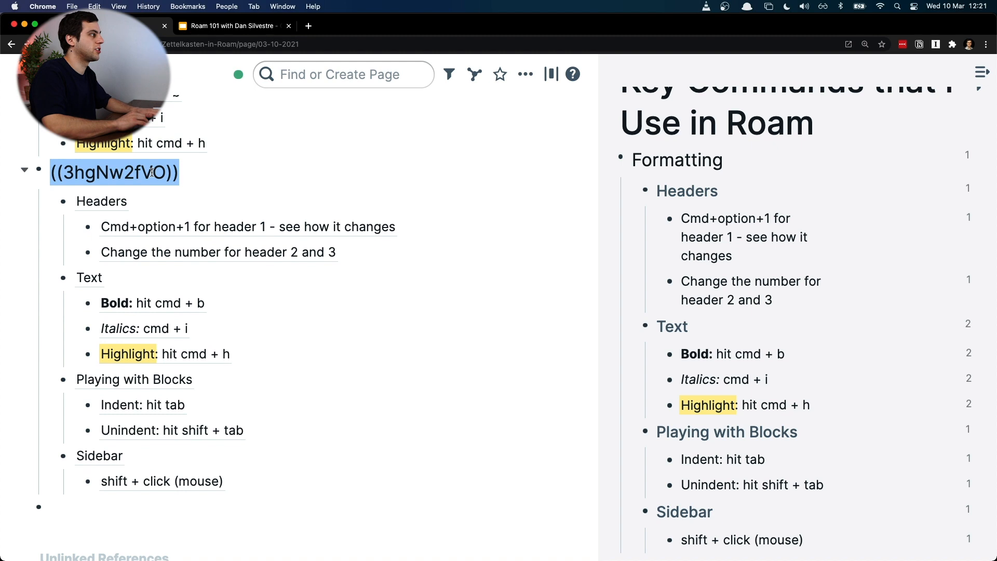
pyautogui.click(187, 201)
pyautogui.press('super+a')
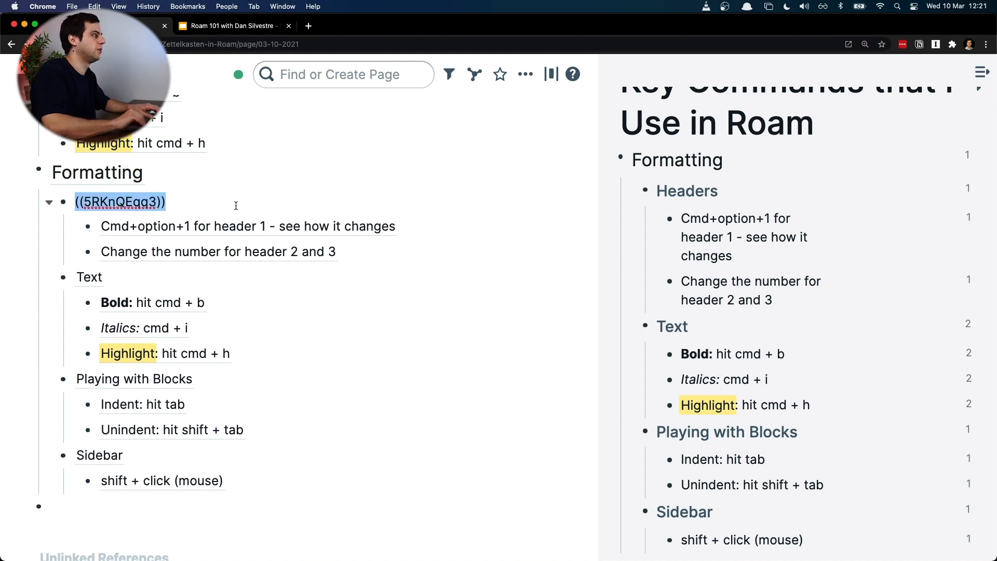
pyautogui.press('alt+super+space')
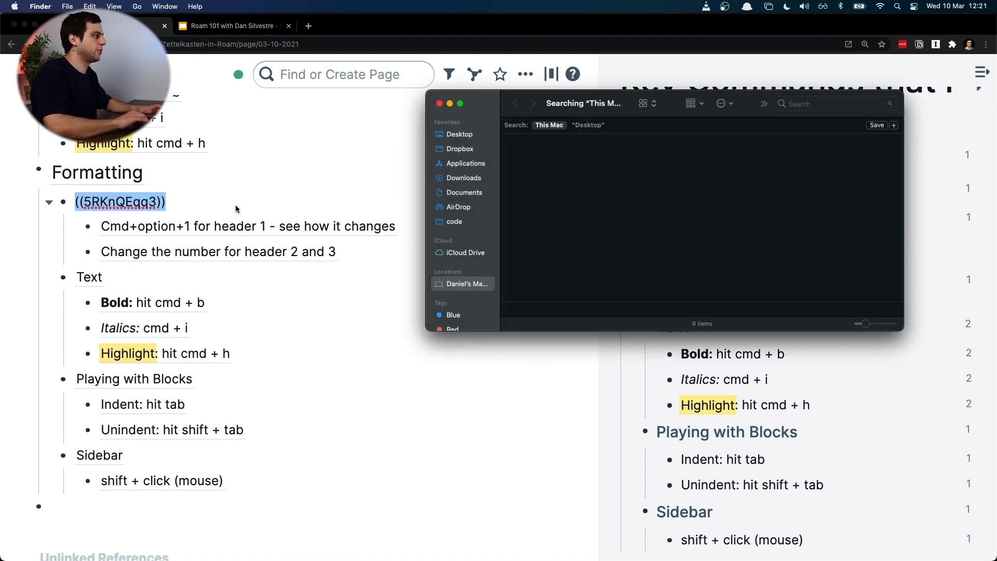
pyautogui.click(441, 104)
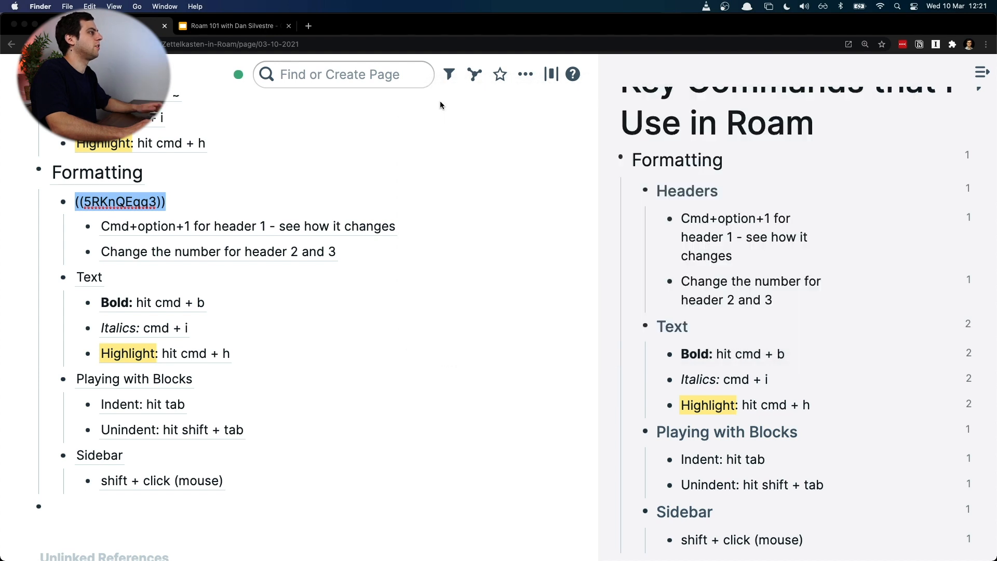
pyautogui.click(407, 284)
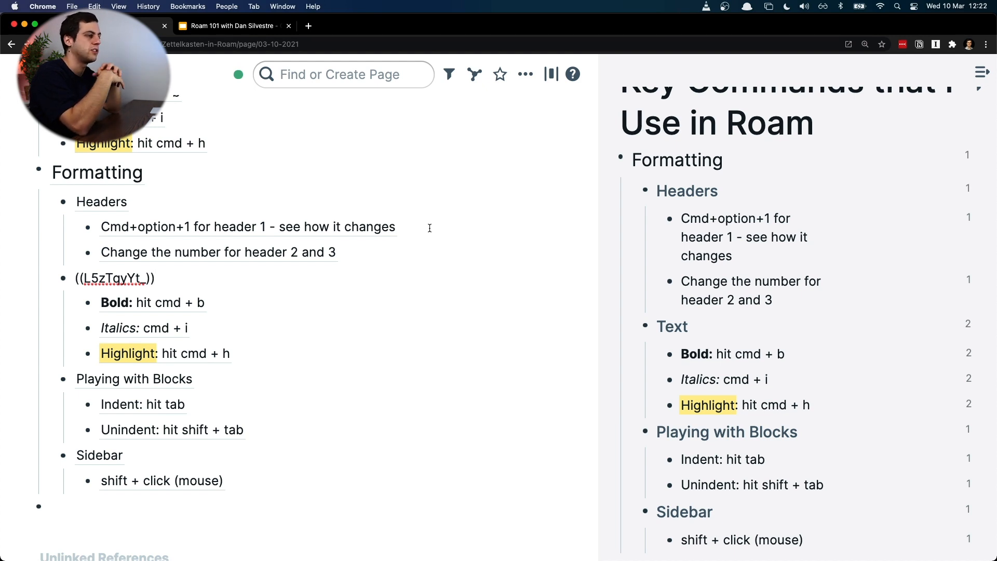
# Step: Delete the Text and Formatting reference blocks with all their children below Checklist for Live Workshop
pyautogui.click(275, 488)
pyautogui.scroll(10, 276, 488)
pyautogui.scroll(-3, 94, 402)
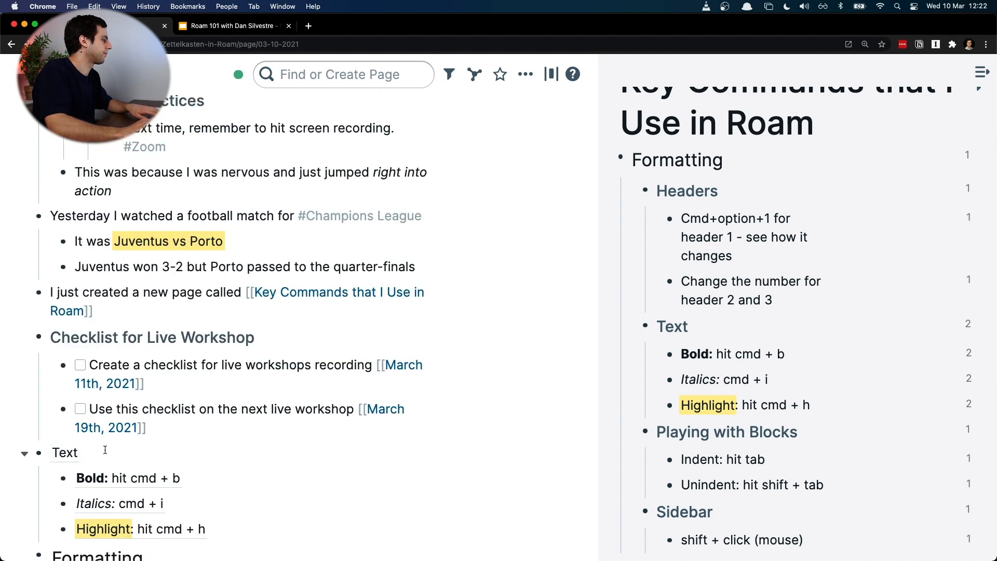
pyautogui.press('Escape')
pyautogui.press('BackSpace')
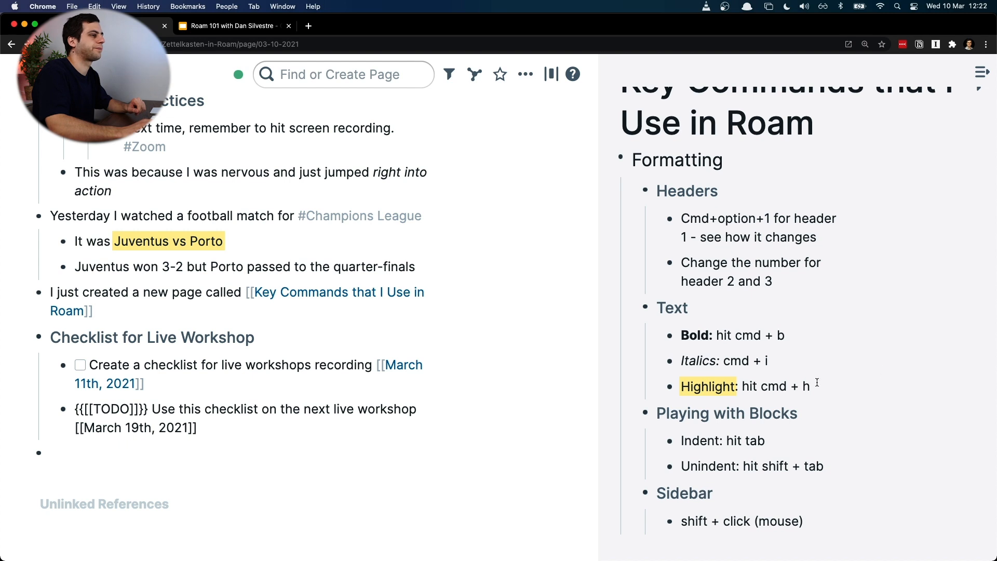
# Step: Show the left navigation sidebar and close the Key Commands that I Use in Roam outline in the right sidebar
pyautogui.scroll(-5, 652, 255)
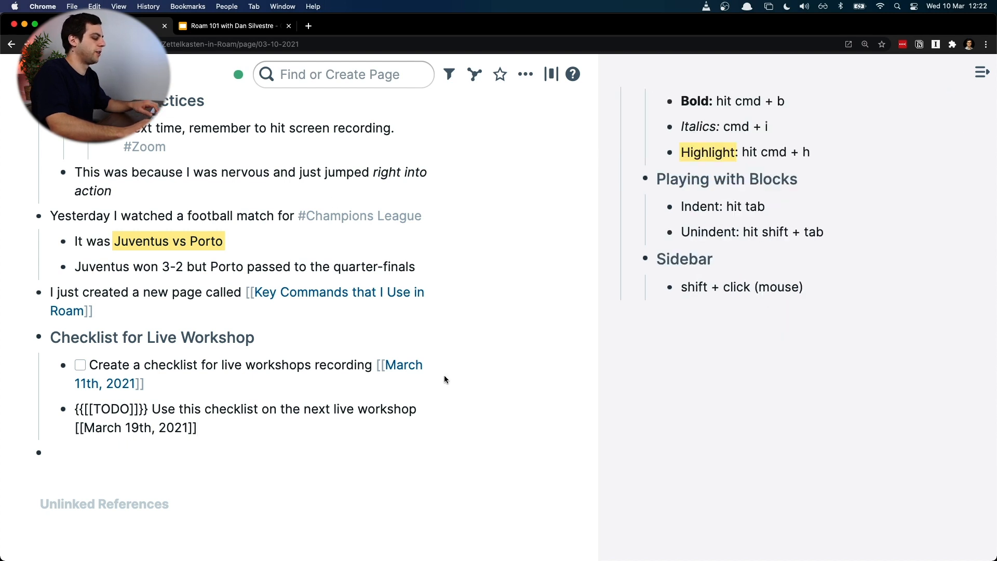
pyautogui.press('super+backslash')
pyautogui.scroll(6, 851, 372)
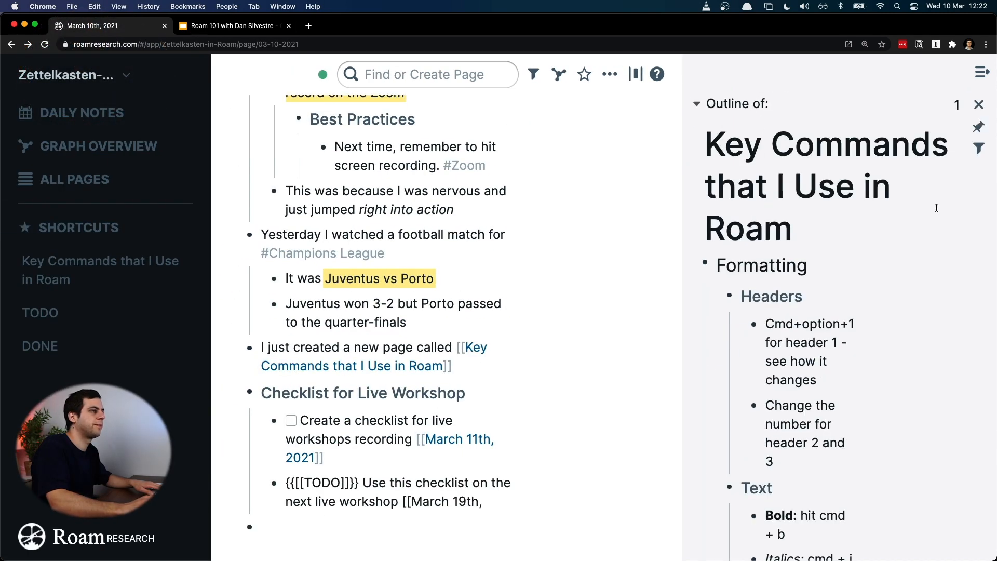
pyautogui.click(979, 105)
pyautogui.scroll(4, 705, 391)
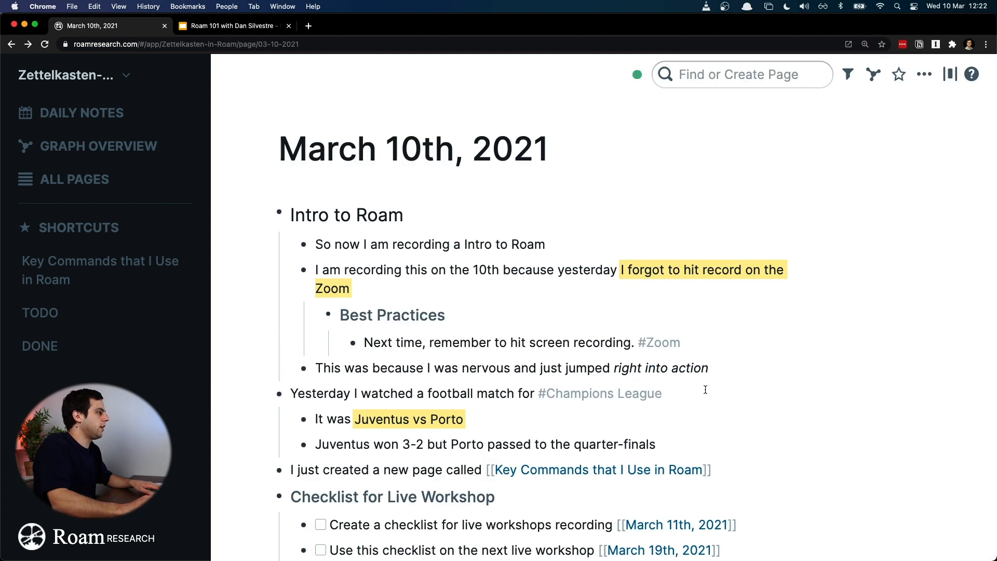
# Step: Review the March 10th, 2021 page, collapsing and expanding the Intro to Roam block along the way
pyautogui.scroll(-4, 705, 391)
pyautogui.scroll(4, 705, 391)
pyautogui.scroll(-4, 705, 391)
pyautogui.scroll(4, 670, 395)
pyautogui.click(266, 213)
pyautogui.click(267, 213)
pyautogui.click(267, 215)
pyautogui.click(267, 214)
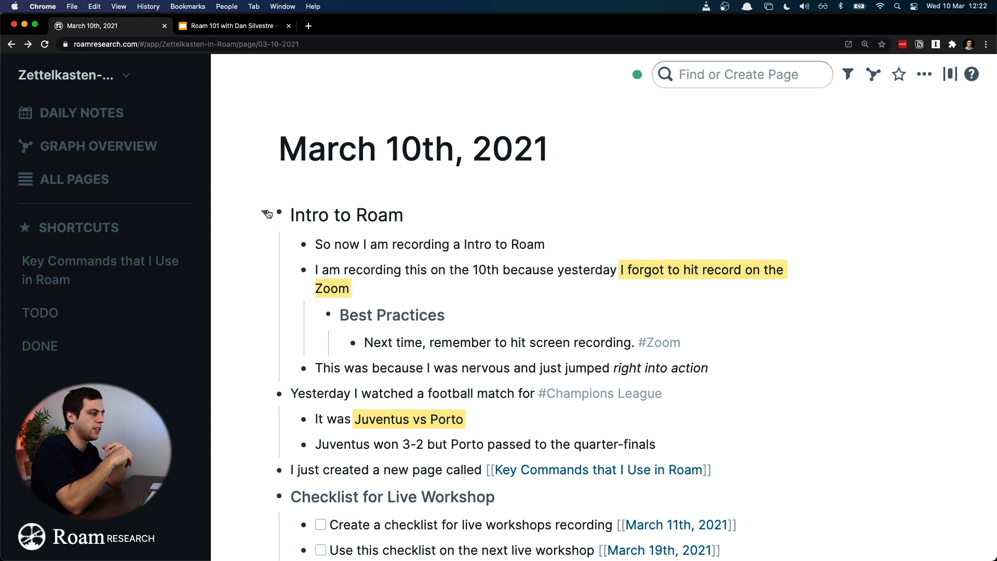
pyautogui.scroll(-4, 268, 214)
pyautogui.moveTo(281, 213)
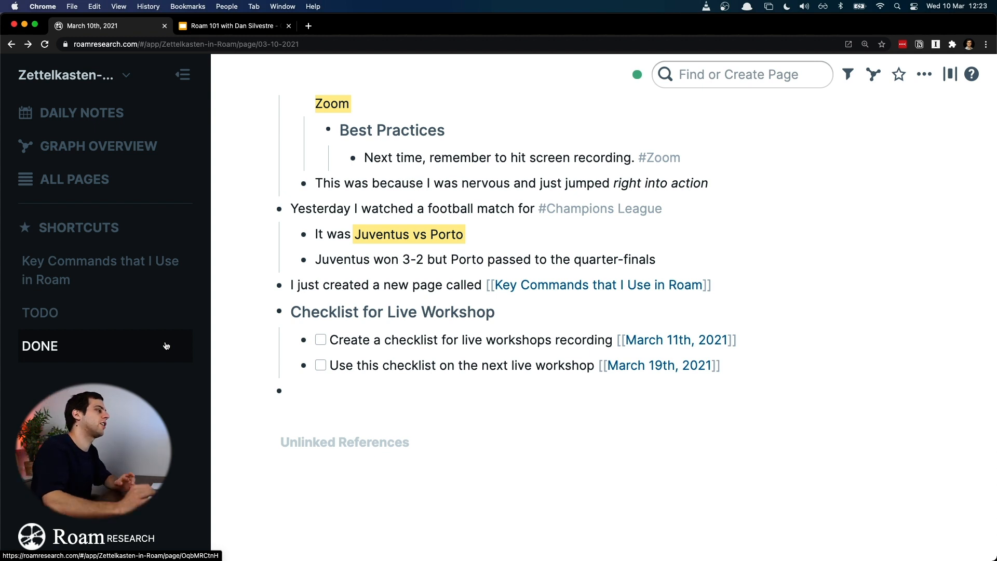
pyautogui.scroll(4, 467, 411)
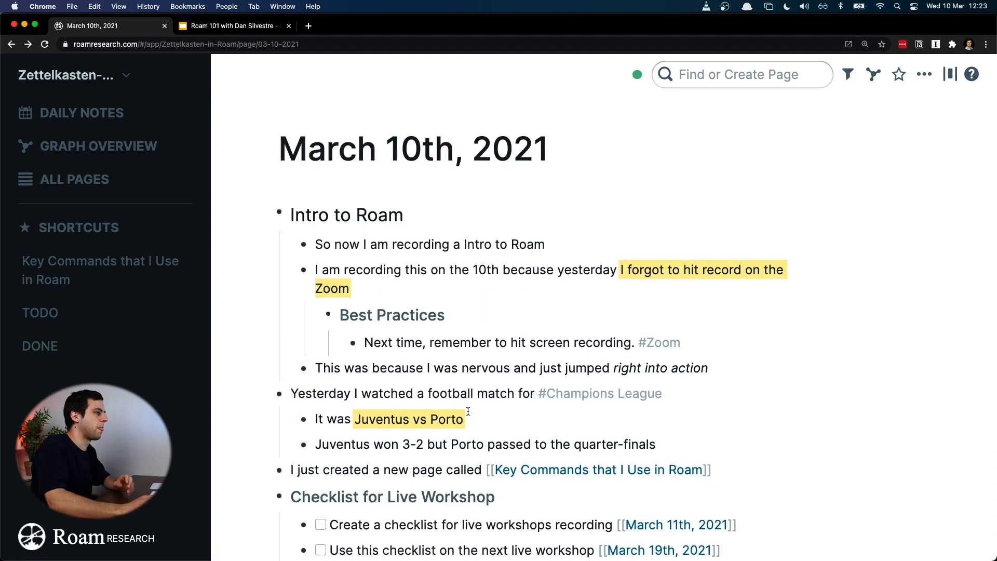